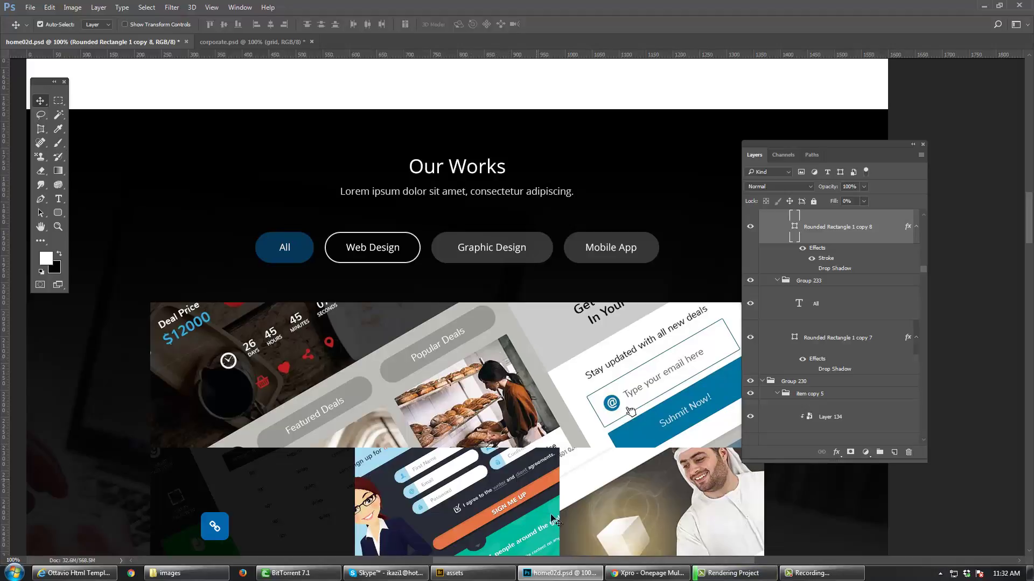
Step: Switch to the Xpro demo page in the browser and examine its project filter button styling
{"action": "left_click", "coordinate": [624, 575]}
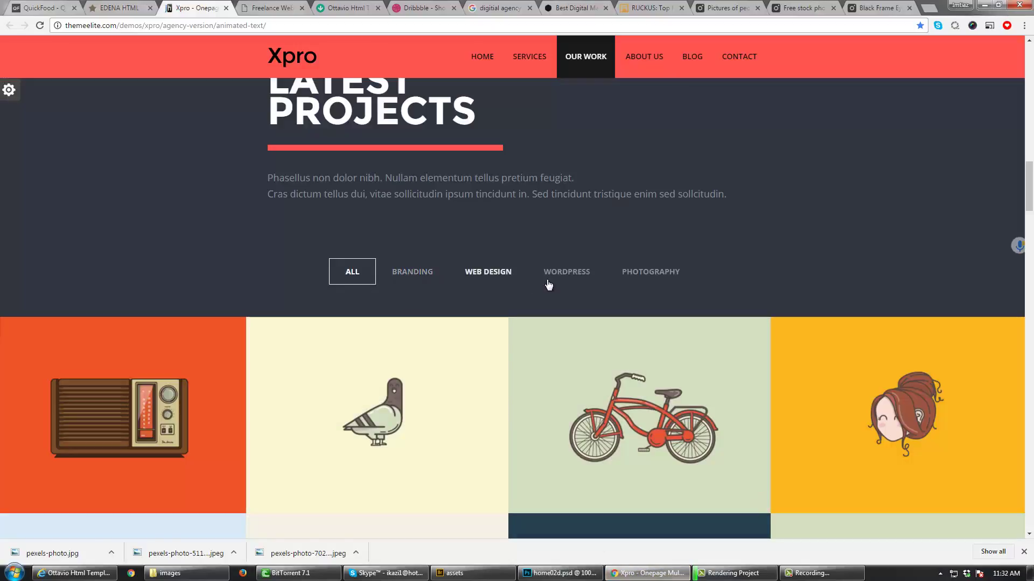
{"action": "mouse_move", "coordinate": [390, 440]}
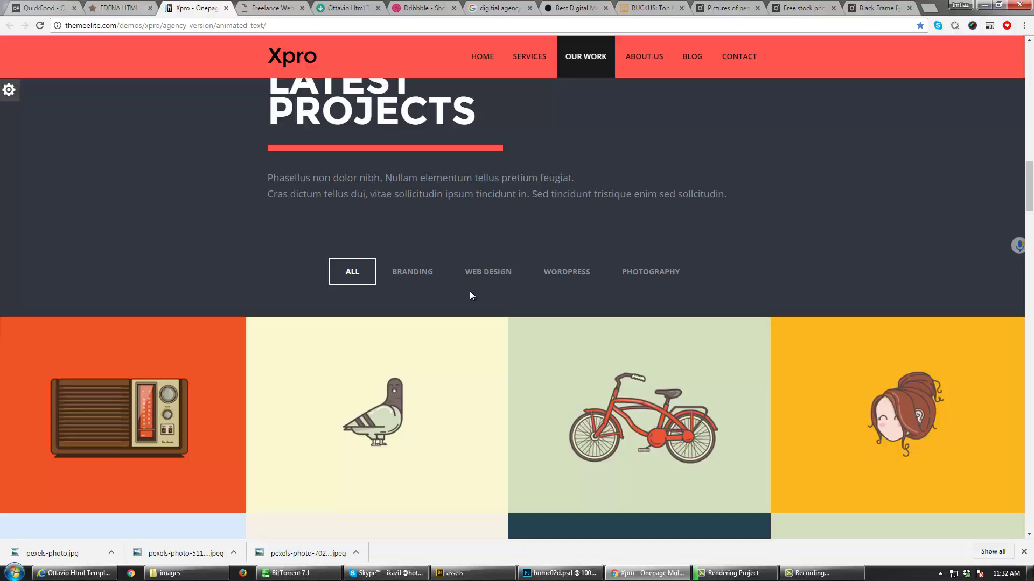
{"action": "key", "text": "alt+Tab"}
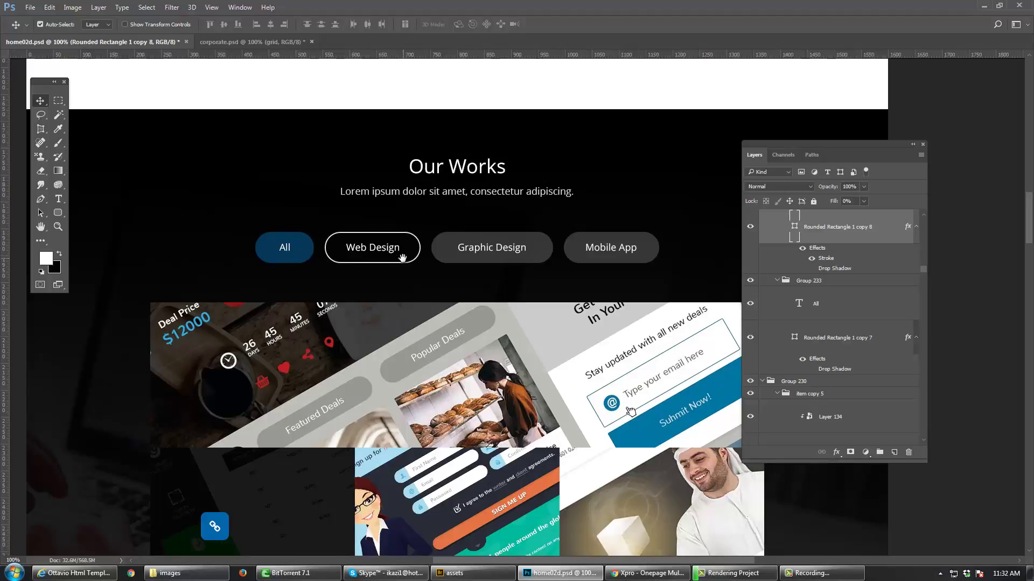
Step: Apply the Web Design button's white outline style to the Graphic Design and Mobile App buttons under Our Works
{"action": "left_click_drag", "start_coordinate": [402, 257], "coordinate": [366, 268]}
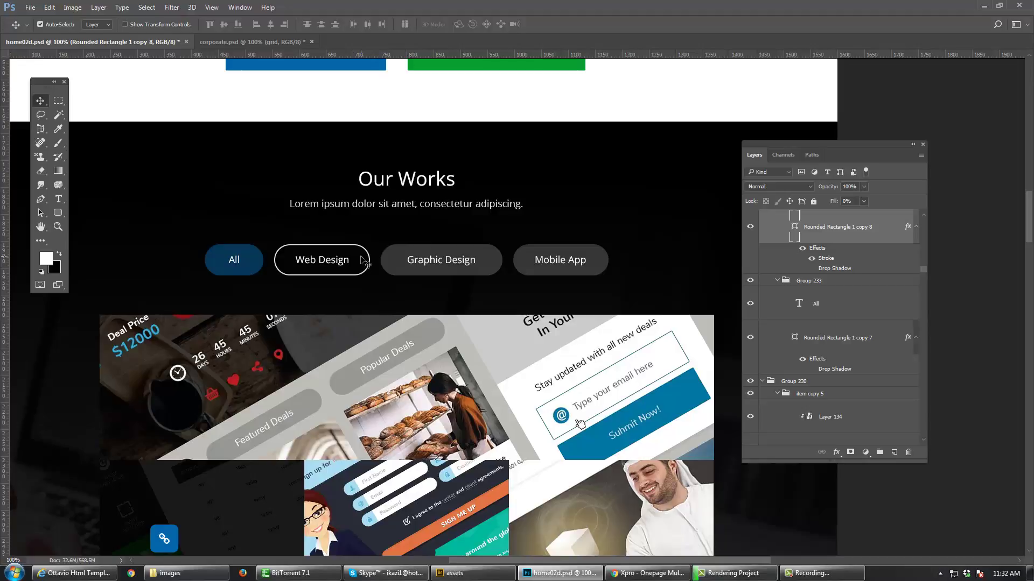
{"action": "left_click", "coordinate": [486, 262]}
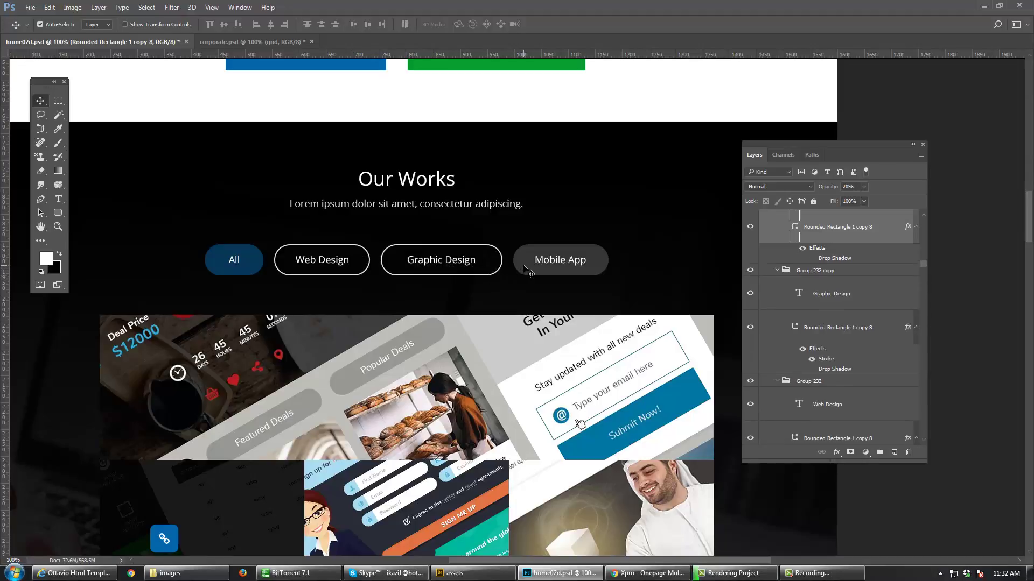
{"action": "key", "text": "ctrl+alt+v"}
{"action": "left_click_drag", "start_coordinate": [509, 310], "coordinate": [513, 263]}
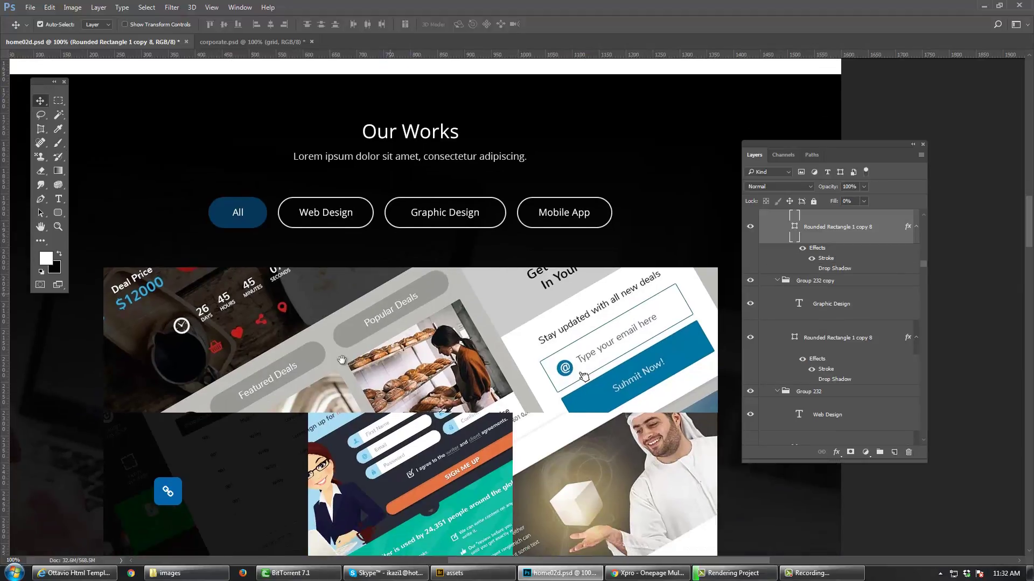
Step: Compare the dark hover tile in the works grid with the hover icons on the Xpro page's project tiles
{"action": "left_click_drag", "start_coordinate": [345, 366], "coordinate": [359, 304]}
{"action": "key", "text": "alt+Tab"}
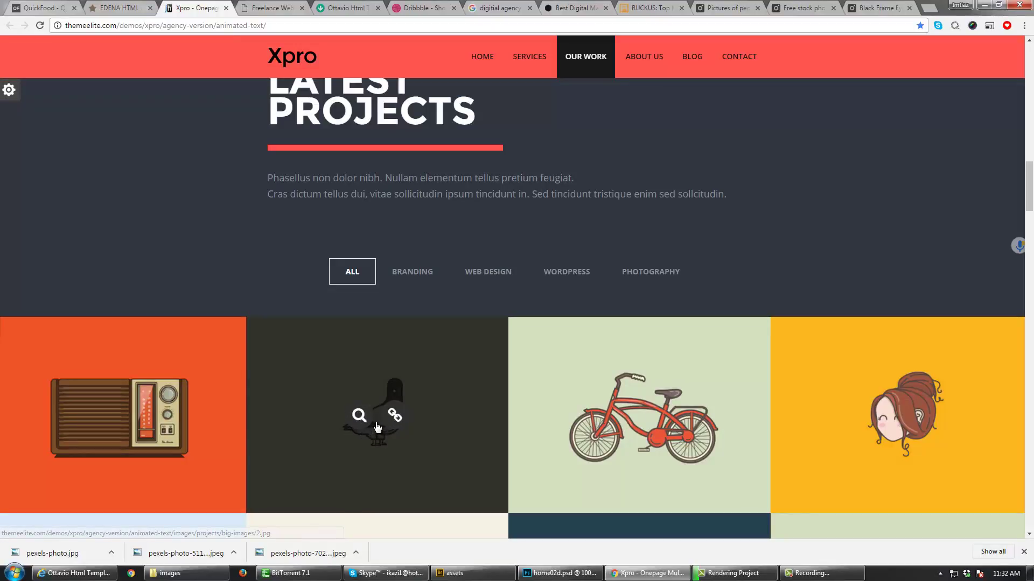
{"action": "key", "text": "alt+Tab"}
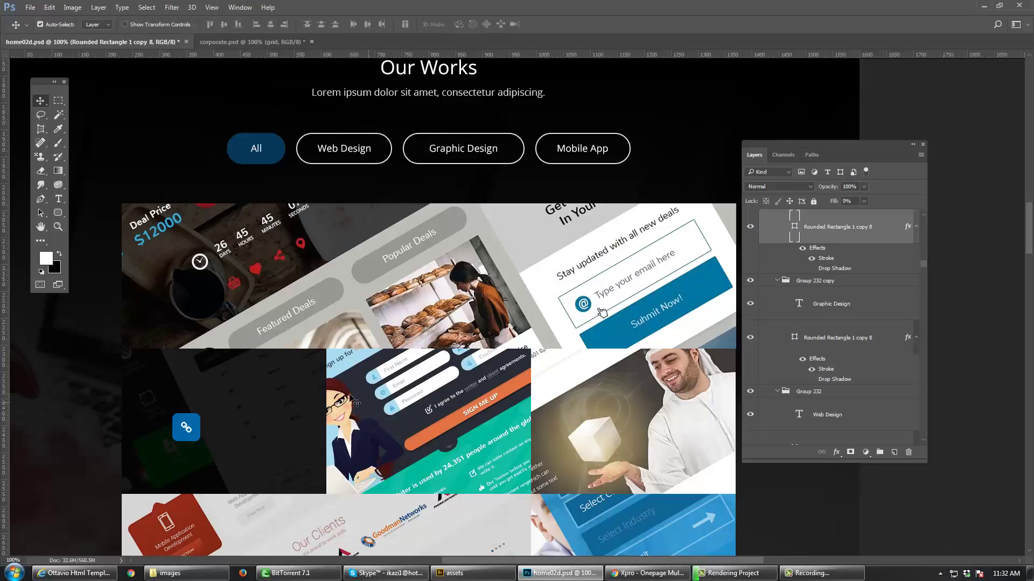
{"action": "scroll", "coordinate": [224, 362], "scroll_direction": "down", "scroll_amount": 3}
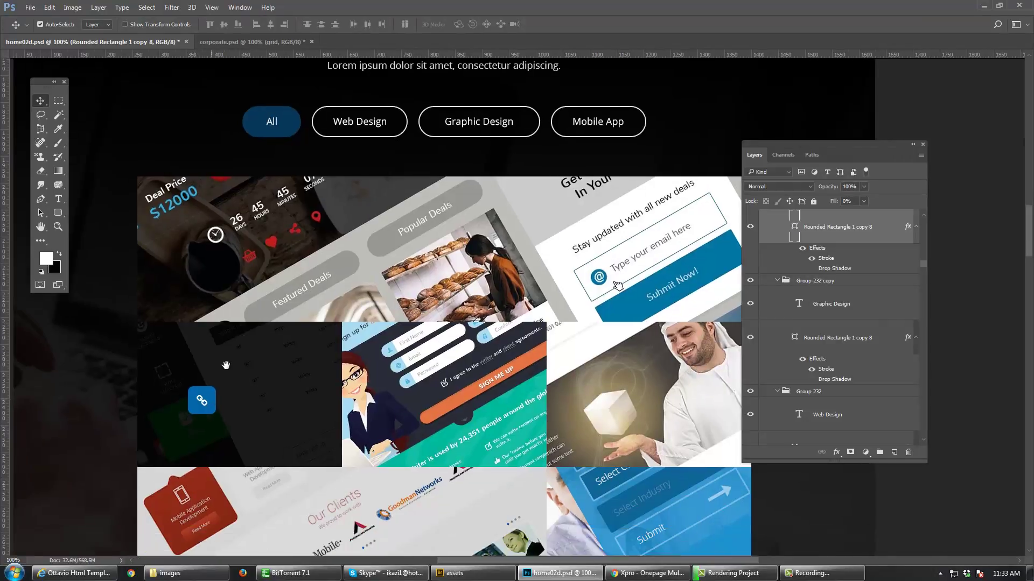
{"action": "key", "text": "alt+Tab"}
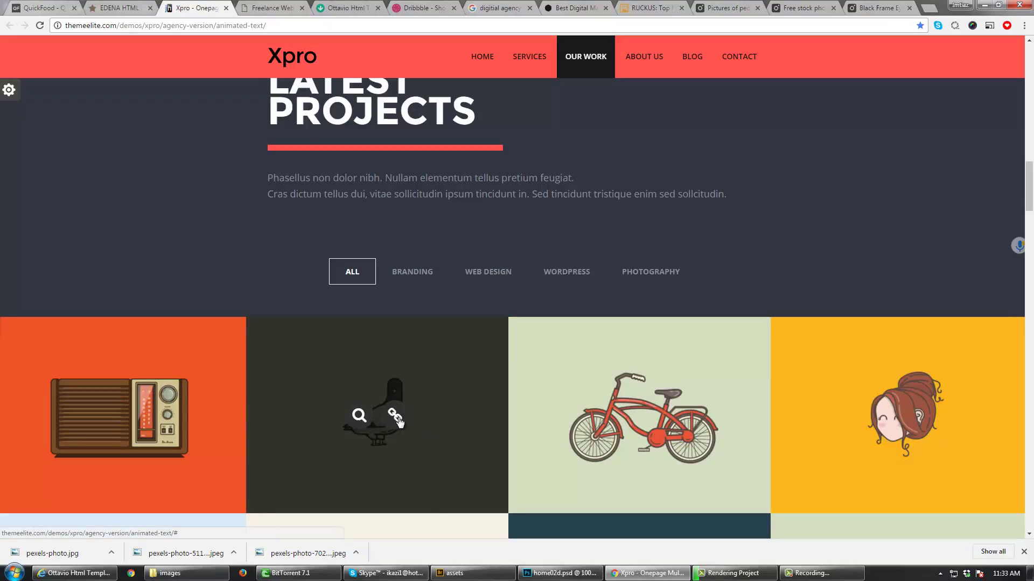
{"action": "key", "text": "alt+Tab"}
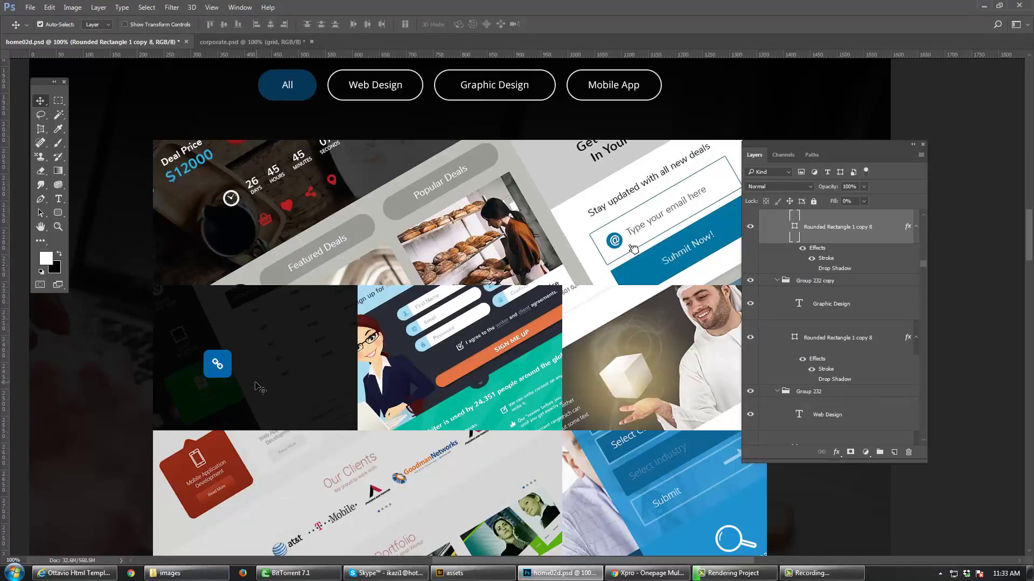
Step: Draw a circle about 53 px wide on a new layer over the blue rounded square of the link button
{"action": "left_click", "coordinate": [226, 371]}
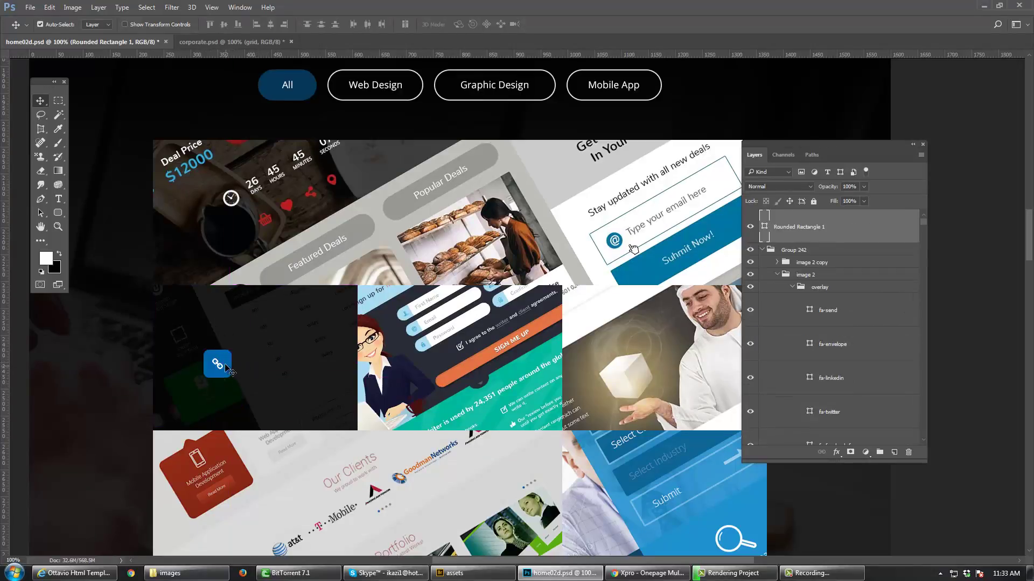
{"action": "left_click_drag", "start_coordinate": [224, 361], "coordinate": [233, 364]}
{"action": "key", "text": "ctrl+z"}
{"action": "key", "text": "ctrl+shift+n"}
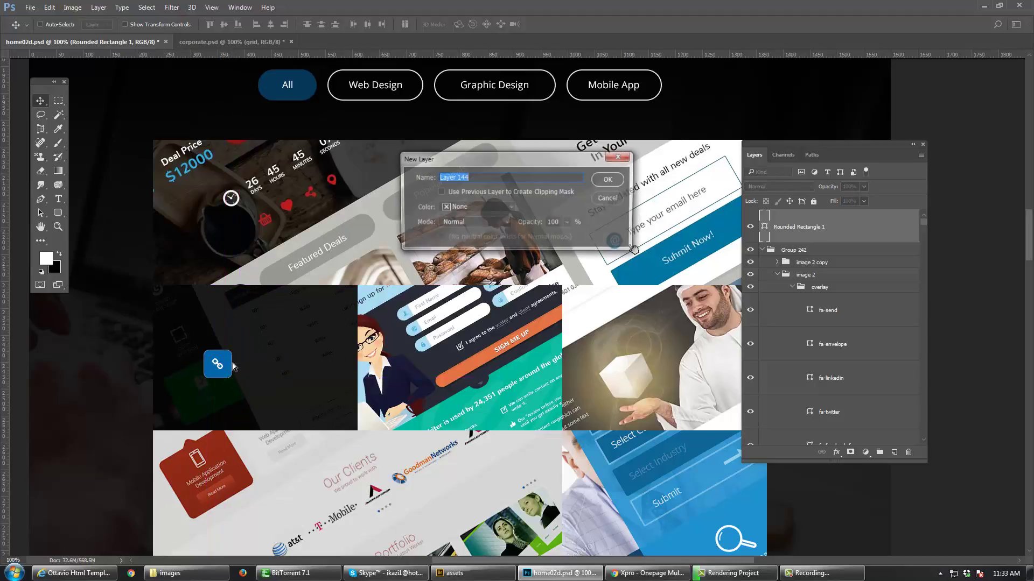
{"action": "key", "text": "Return"}
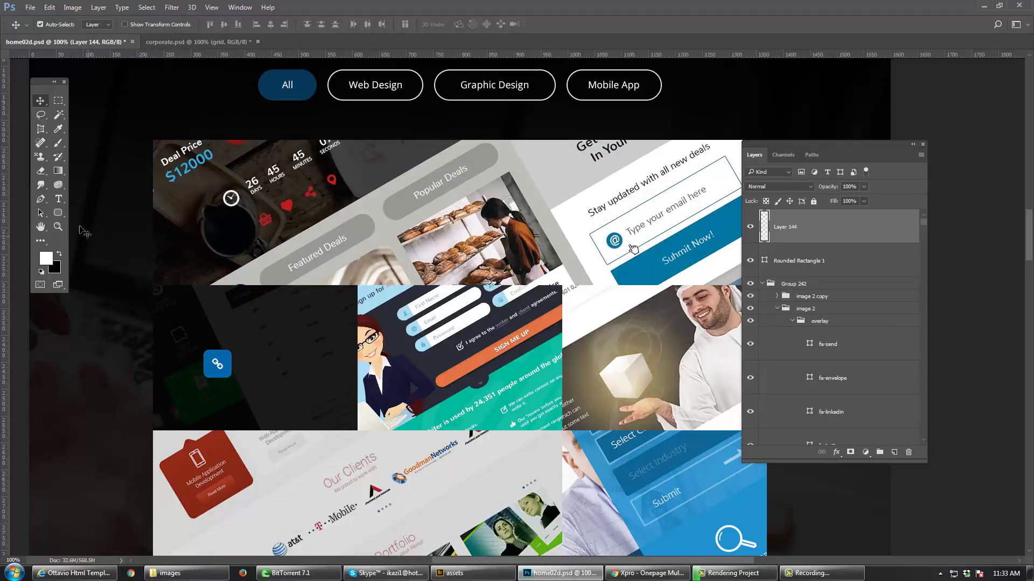
{"action": "left_click_drag", "start_coordinate": [58, 213], "coordinate": [90, 239]}
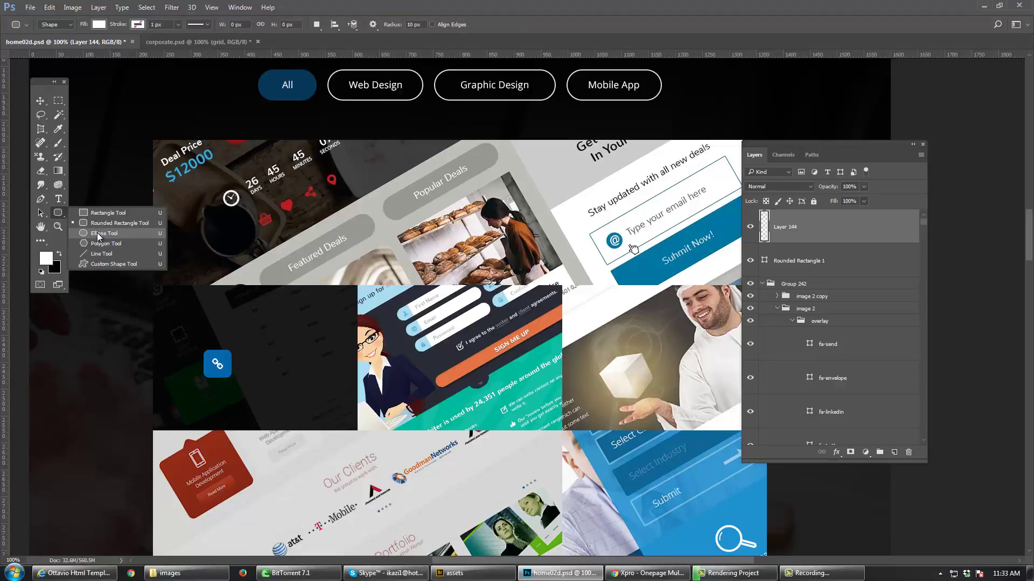
{"action": "left_click", "coordinate": [98, 237]}
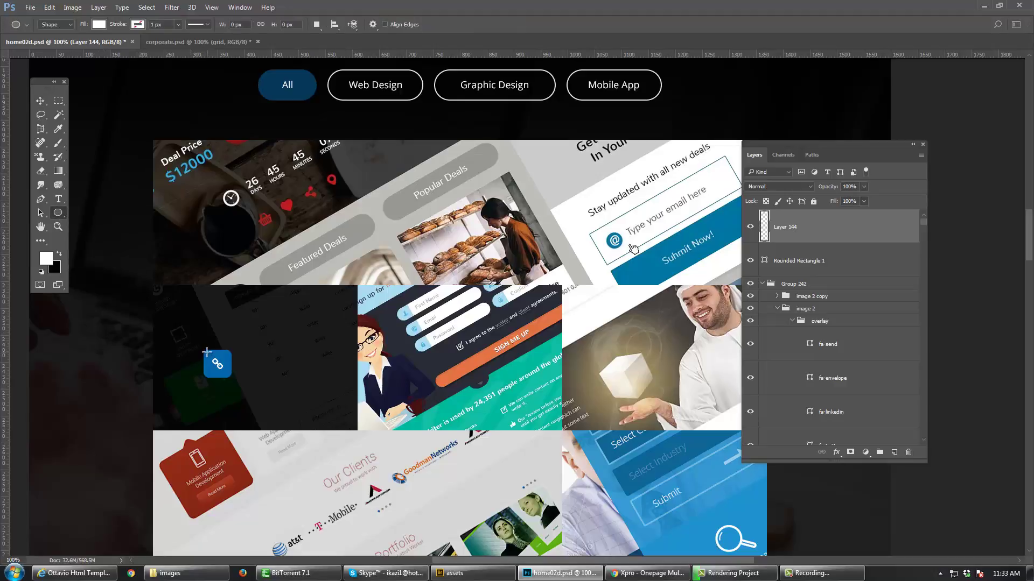
{"action": "left_click_drag", "start_coordinate": [202, 350], "coordinate": [266, 398]}
Step: Replace the rounded square behind the link icon with the circle, filled in the square's sampled blue
{"action": "key", "text": "v"}
{"action": "key", "text": "i"}
{"action": "left_click", "coordinate": [261, 391]}
{"action": "key", "text": "v"}
{"action": "key", "text": "Delete"}
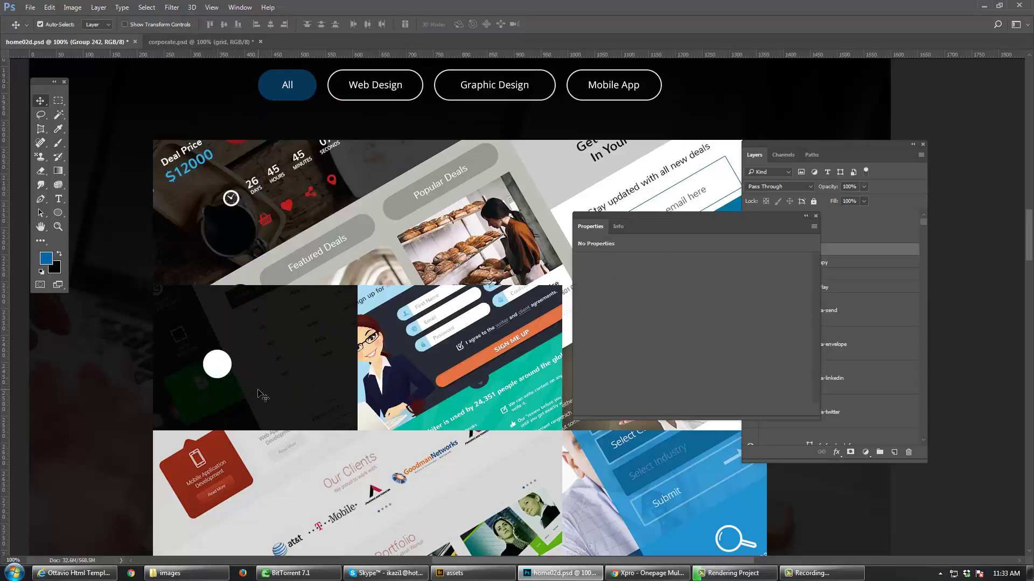
{"action": "left_click", "coordinate": [236, 372]}
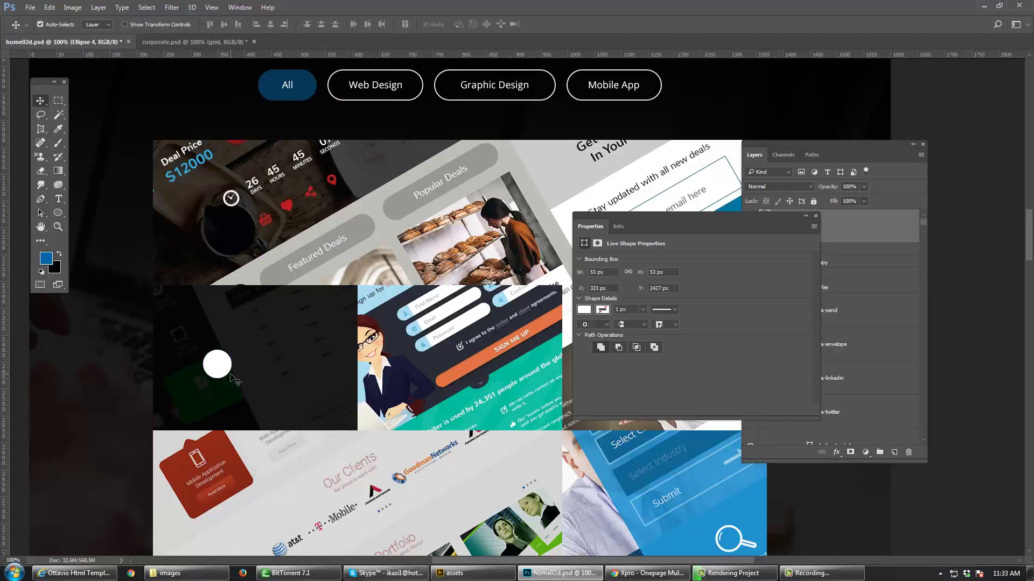
{"action": "key", "text": "alt+BackSpace"}
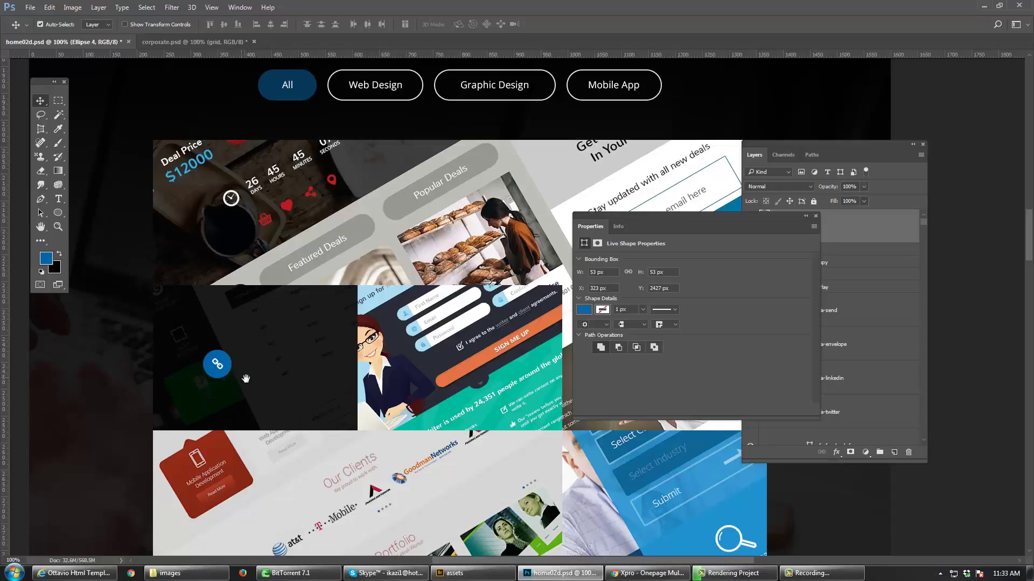
{"action": "scroll", "coordinate": [258, 358], "scroll_direction": "down", "scroll_amount": 1}
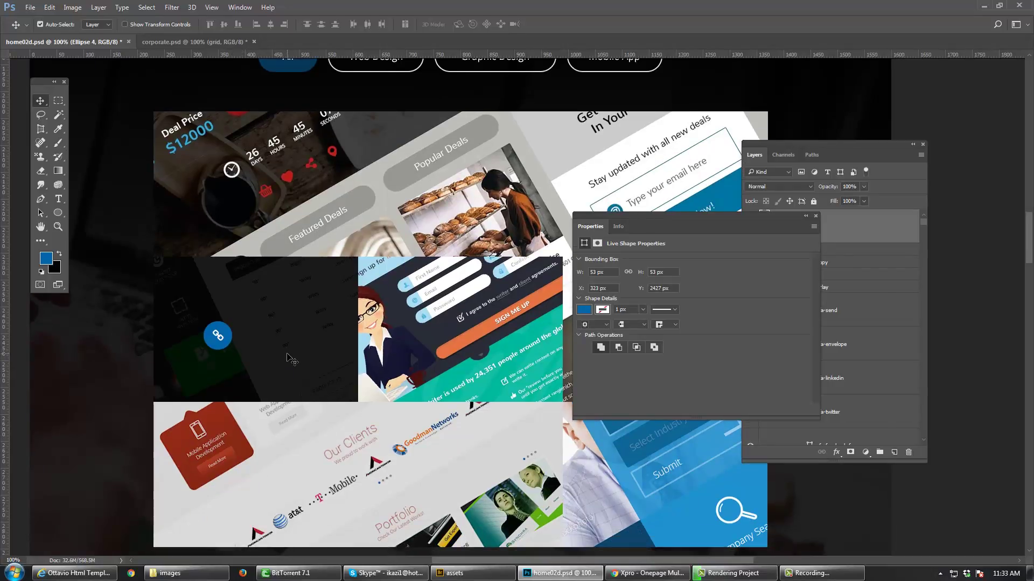
{"action": "left_click", "coordinate": [218, 337]}
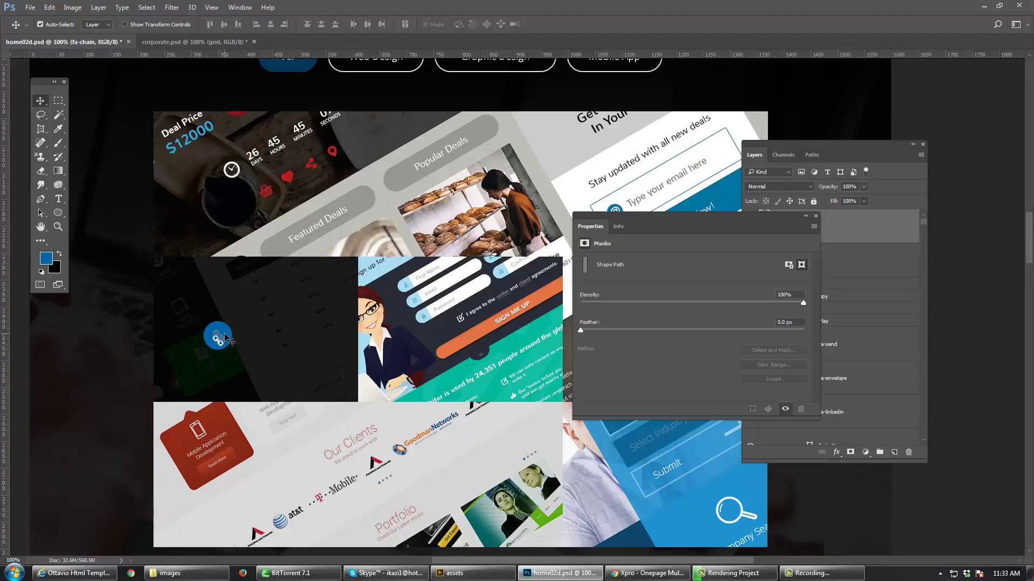
{"action": "left_click", "coordinate": [106, 24]}
{"action": "left_click", "coordinate": [94, 32]}
{"action": "left_click", "coordinate": [222, 337]}
{"action": "left_click_drag", "start_coordinate": [222, 337], "coordinate": [221, 337]}
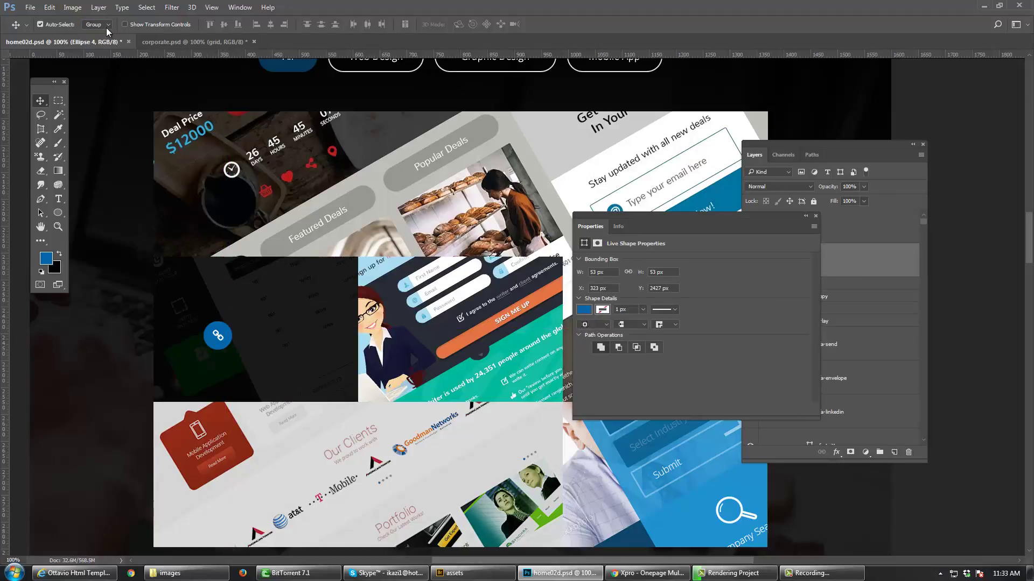
{"action": "left_click", "coordinate": [106, 24]}
{"action": "left_click", "coordinate": [94, 40]}
Step: Group the blue circle with its link icon on the dark hover tile
{"action": "left_click", "coordinate": [220, 336]}
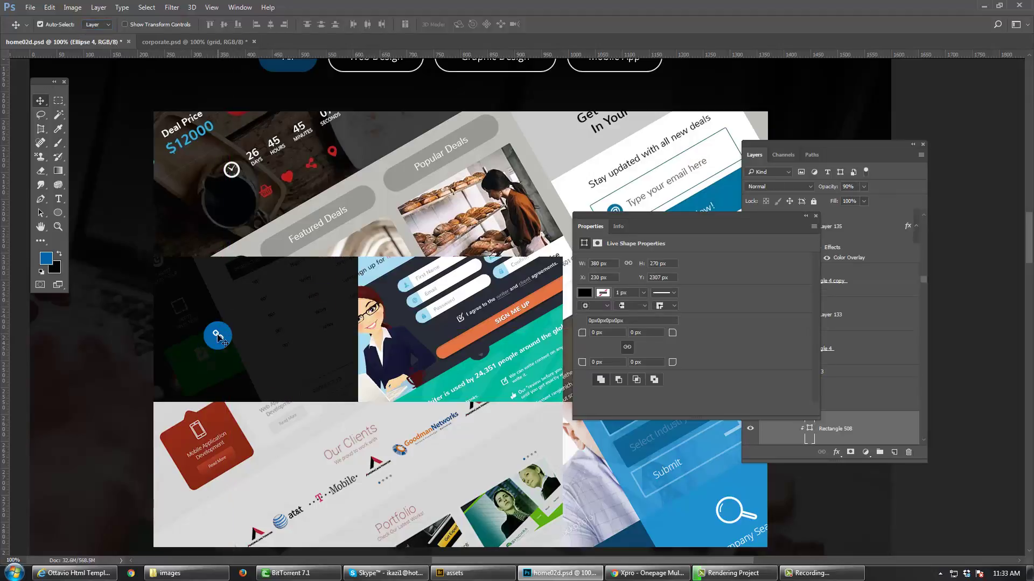
{"action": "mouse_move", "coordinate": [222, 337]}
{"action": "left_mouse_down"}
{"action": "mouse_move", "coordinate": [216, 345]}
{"action": "mouse_move", "coordinate": [220, 336]}
{"action": "left_mouse_up"}
{"action": "left_click", "coordinate": [218, 334], "text": "shift"}
{"action": "key", "text": "ctrl+t"}
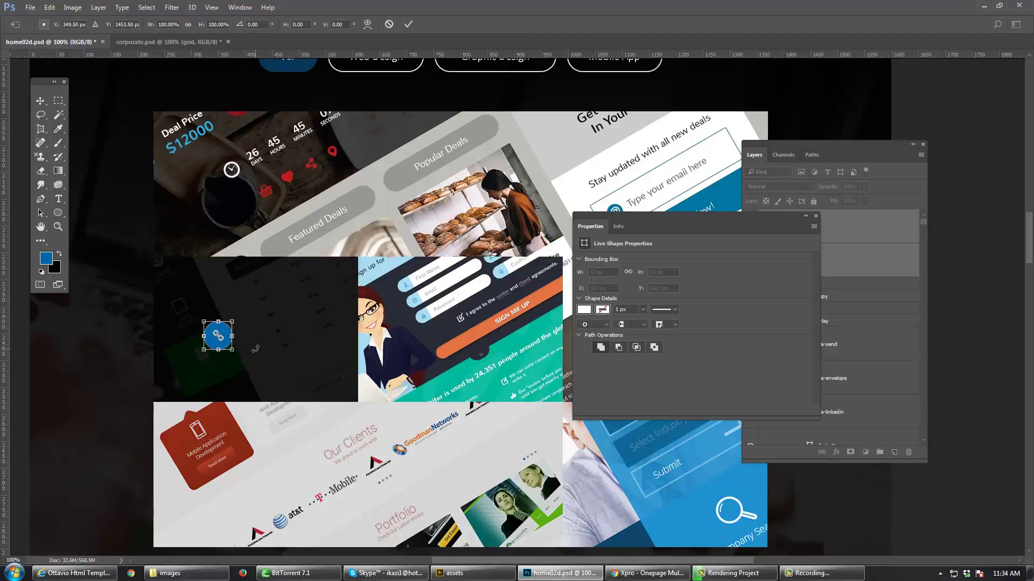
{"action": "key", "text": "Return"}
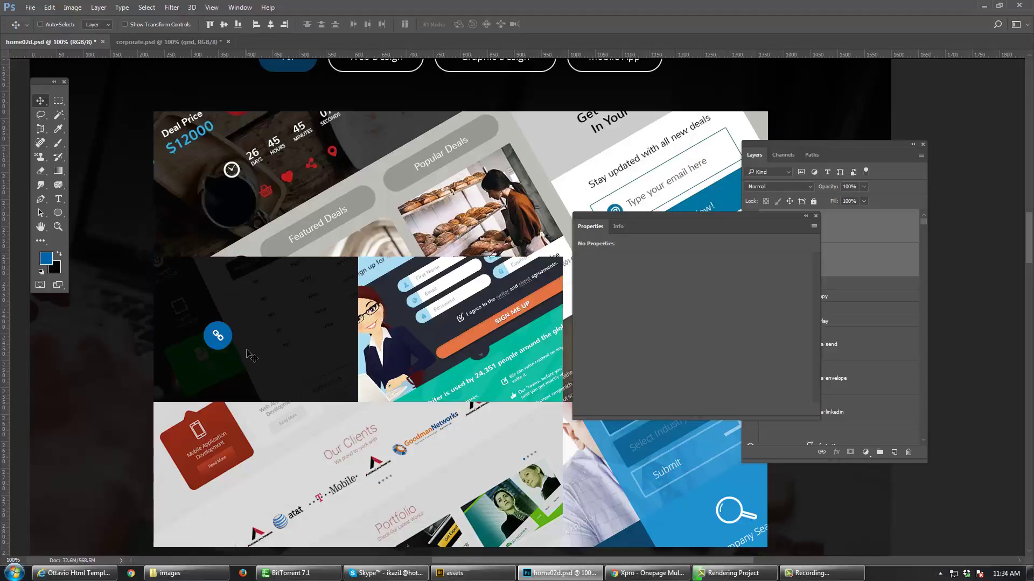
{"action": "key", "text": "ctrl"}
{"action": "left_click", "coordinate": [816, 216]}
{"action": "left_click", "coordinate": [218, 335], "text": "ctrl"}
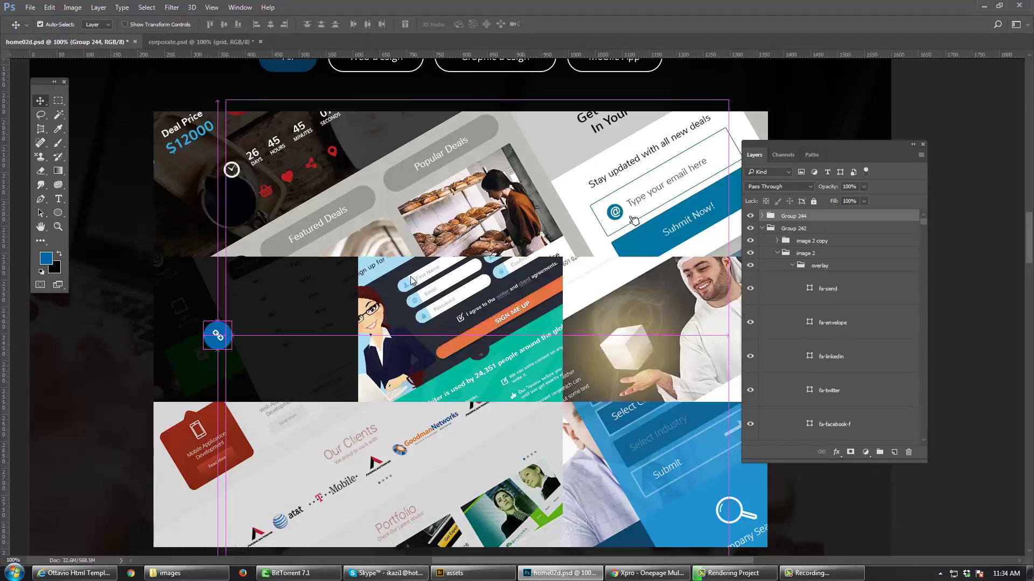
Step: Shift the circular link button group slightly and place a duplicate beside it on the dark tile
{"action": "left_click", "coordinate": [97, 24]}
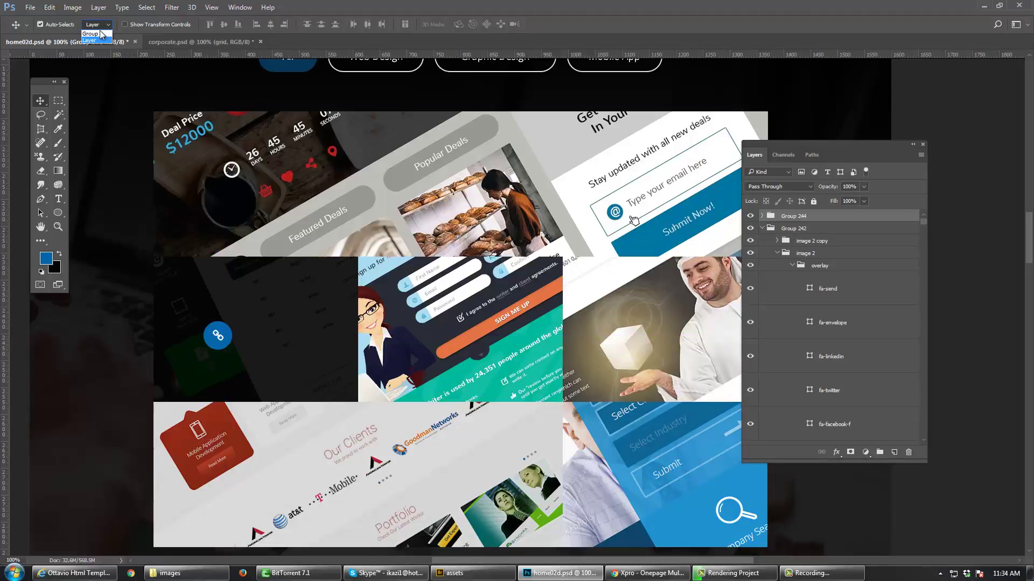
{"action": "left_click", "coordinate": [93, 34]}
{"action": "left_click", "coordinate": [247, 325]}
{"action": "left_click_drag", "start_coordinate": [227, 340], "coordinate": [279, 336]}
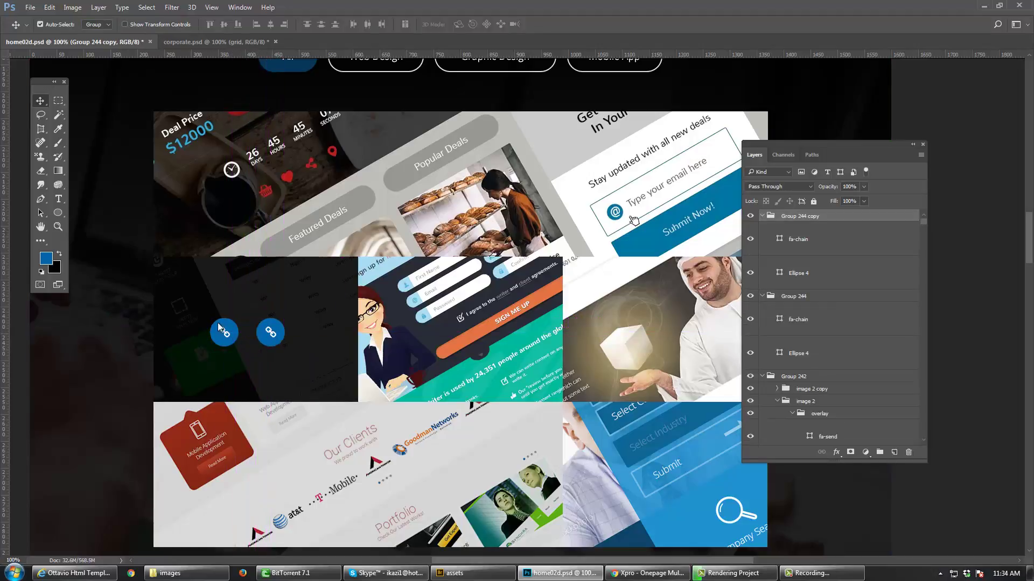
Step: Set auto-select to individual layers and select the blue circle of the duplicated link button
{"action": "left_click", "coordinate": [109, 25]}
{"action": "left_click", "coordinate": [94, 35]}
{"action": "left_click", "coordinate": [279, 338]}
{"action": "left_click", "coordinate": [274, 335]}
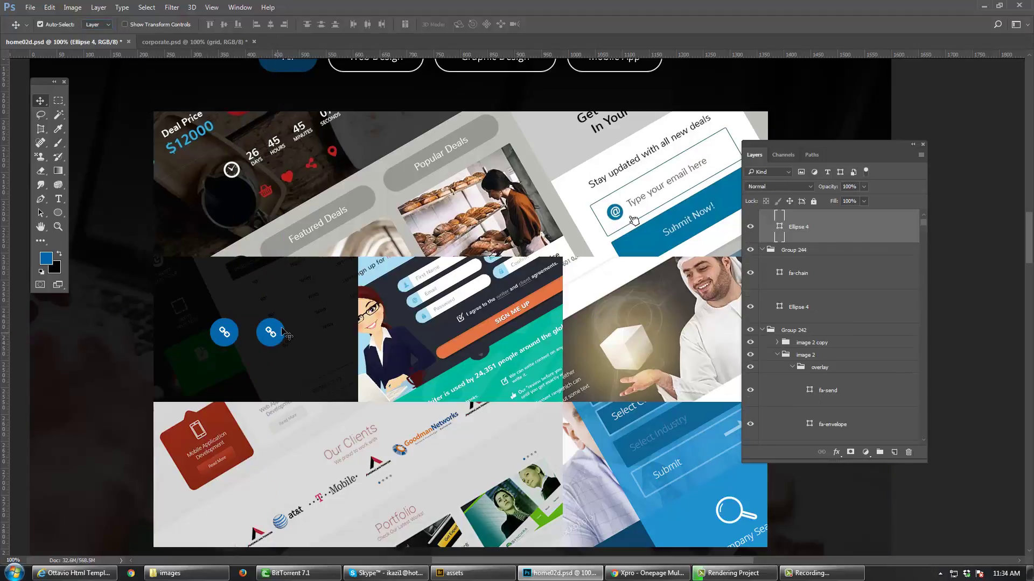
Step: Open the FontAwesome PS extension and search its icons for "sea"
{"action": "left_click", "coordinate": [239, 8]}
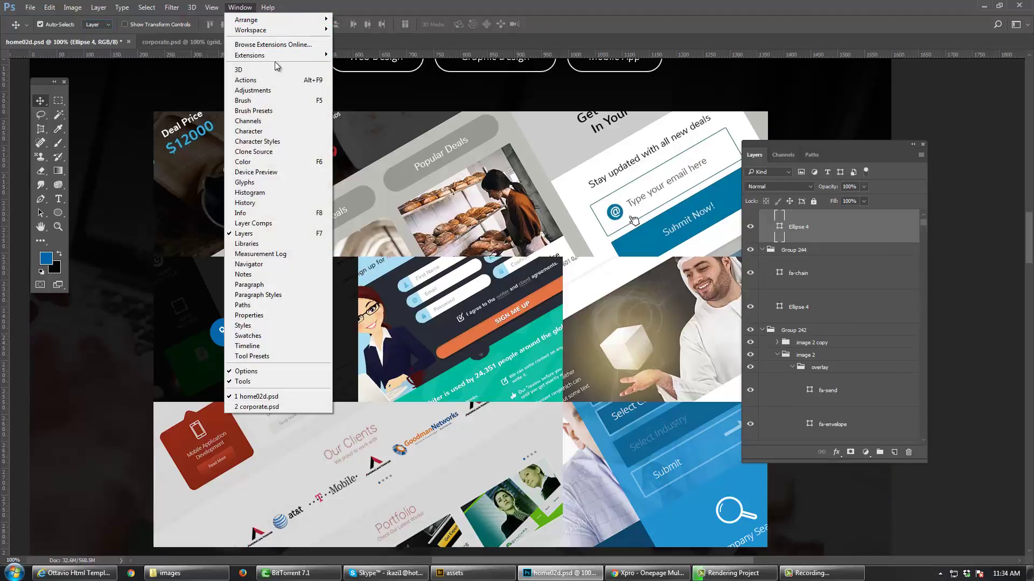
{"action": "mouse_move", "coordinate": [280, 56]}
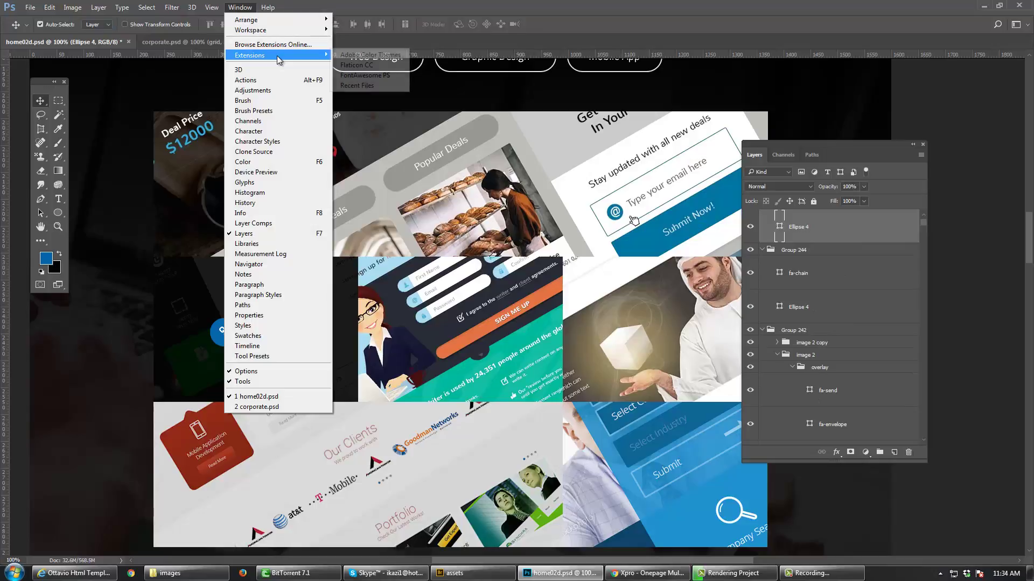
{"action": "left_click", "coordinate": [366, 76]}
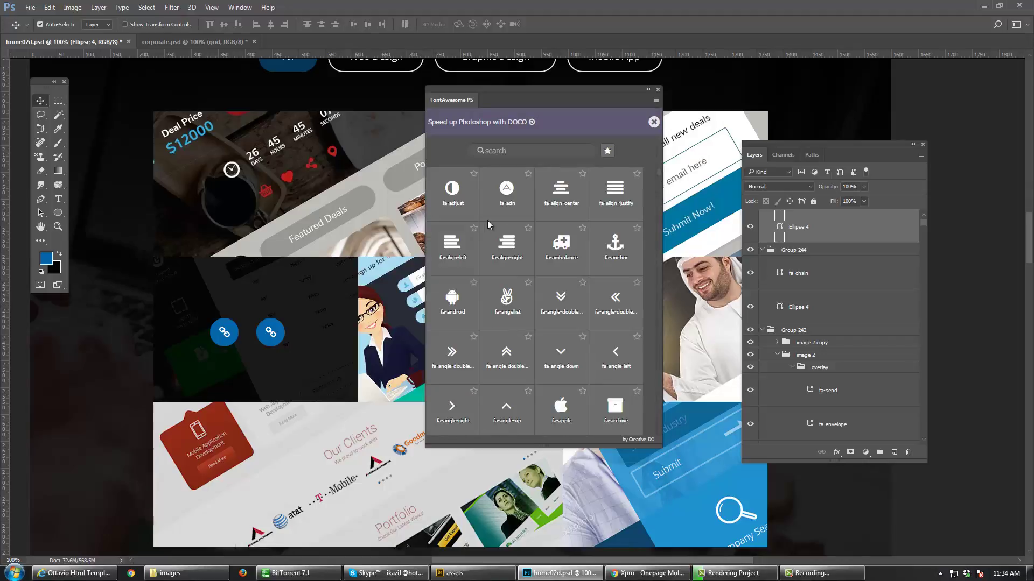
{"action": "left_click", "coordinate": [522, 147]}
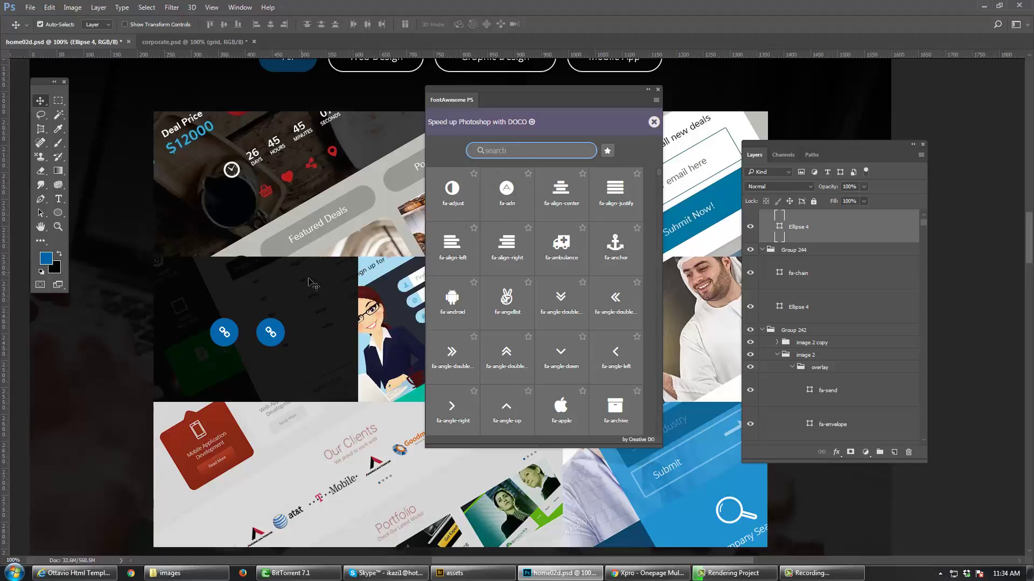
{"action": "type", "text": "sea"}
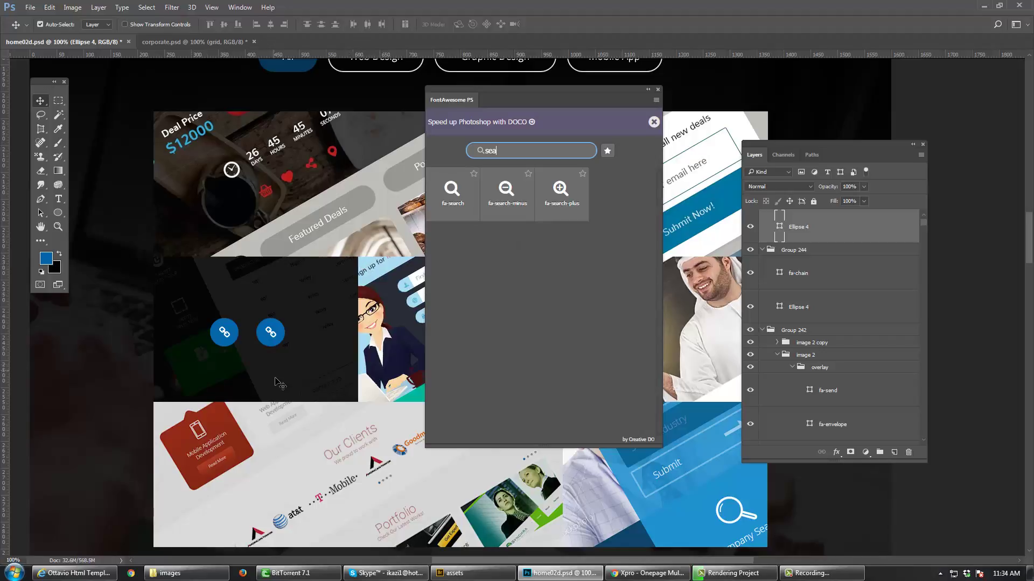
Step: Insert the fa-search icon directly above the circle layer in the duplicated button group
{"action": "left_click", "coordinate": [276, 336]}
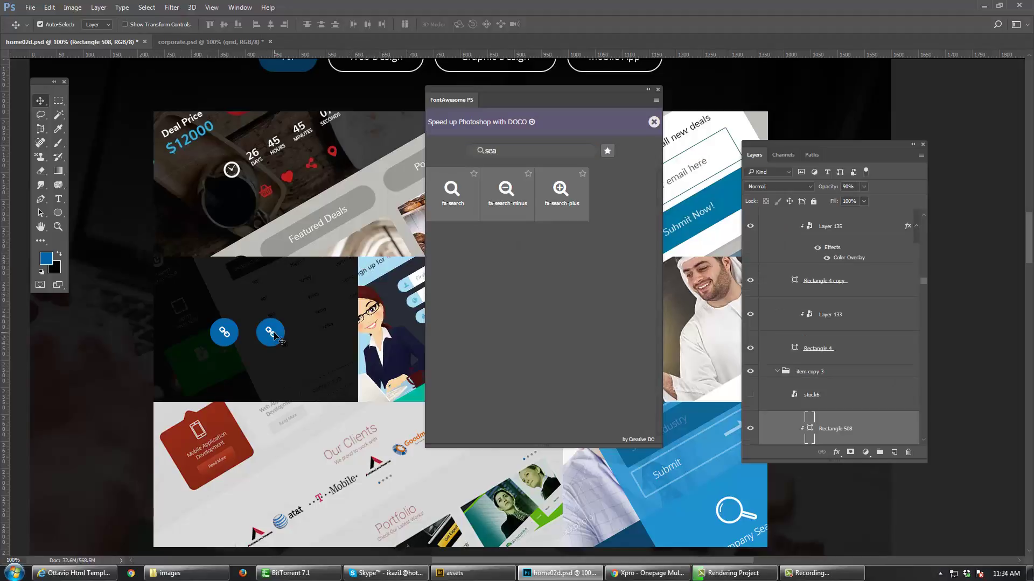
{"action": "left_click", "coordinate": [276, 336]}
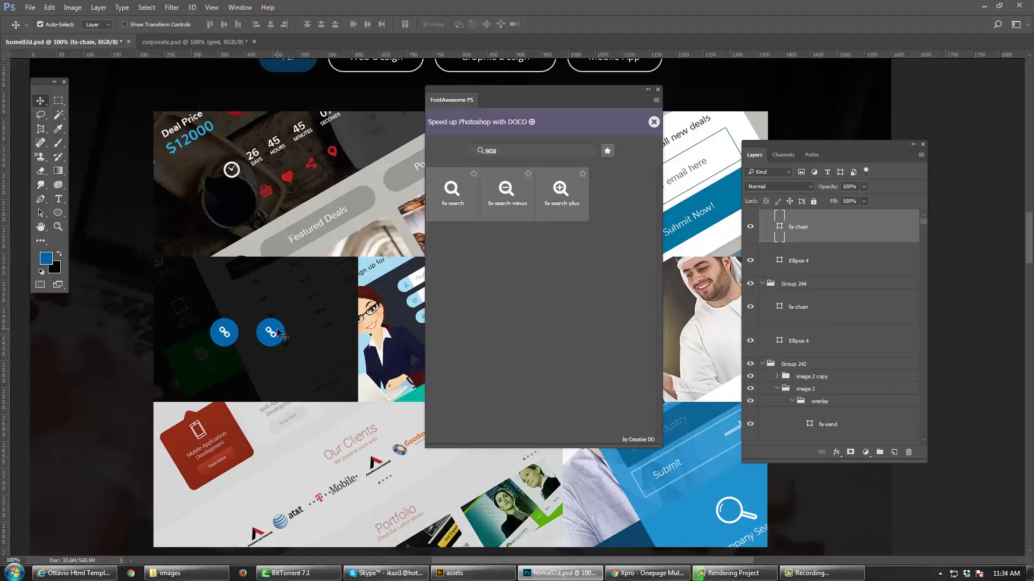
{"action": "left_click", "coordinate": [278, 333]}
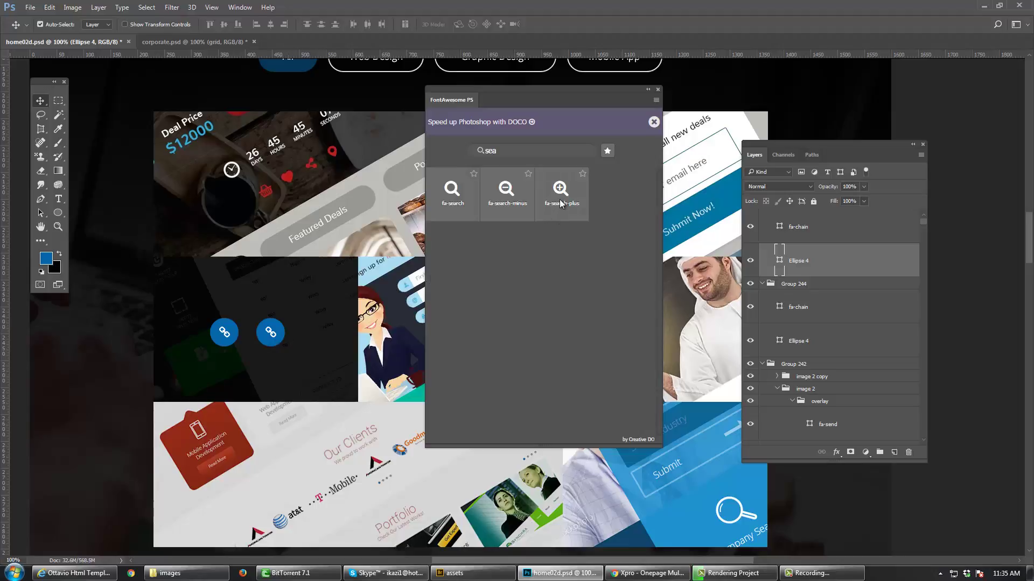
{"action": "left_click", "coordinate": [451, 199]}
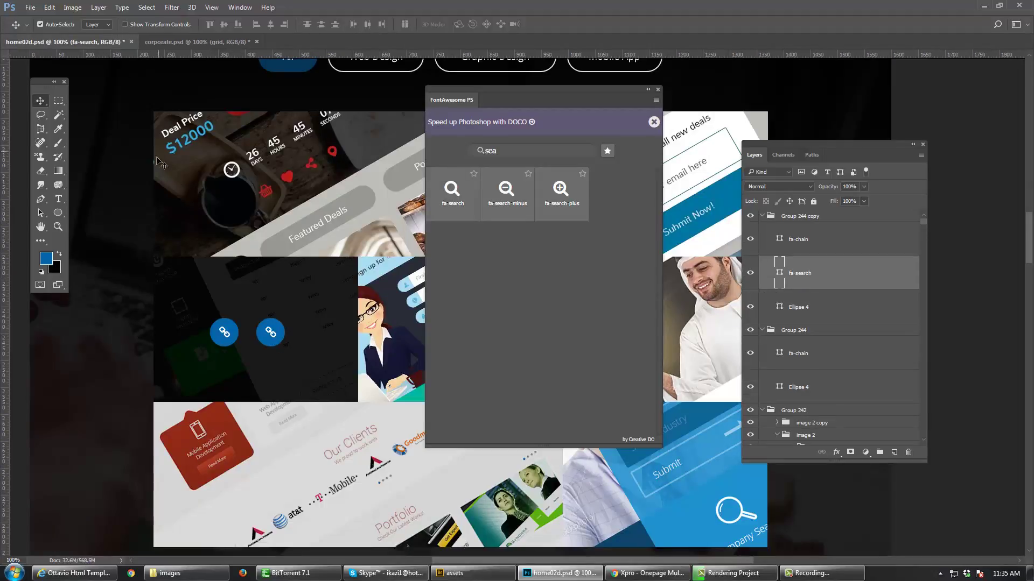
Step: Close the FontAwesome PS extension and move the inserted search icon up to the duplicated button on the dark tile
{"action": "double_click", "coordinate": [42, 228]}
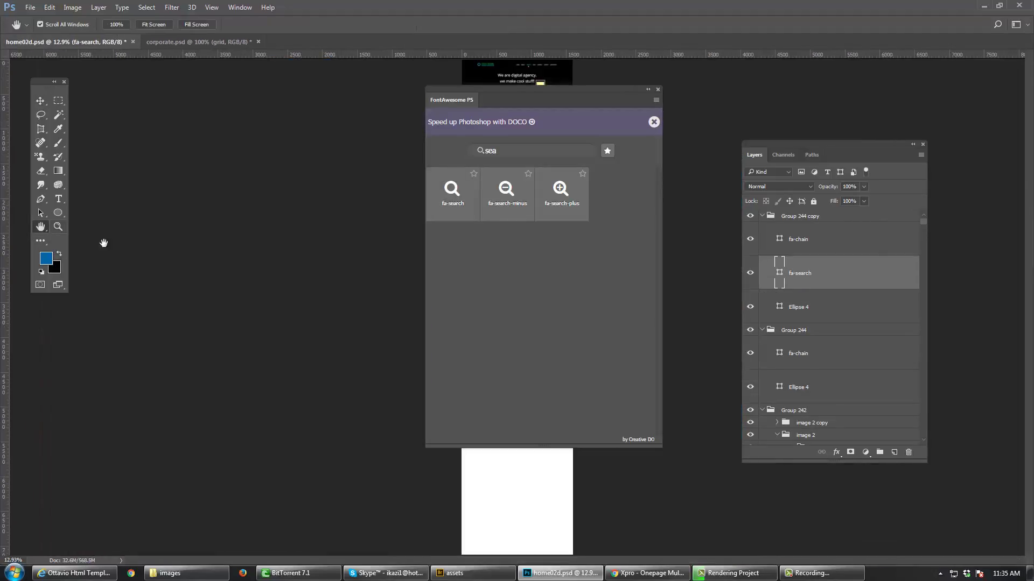
{"action": "left_click", "coordinate": [40, 100]}
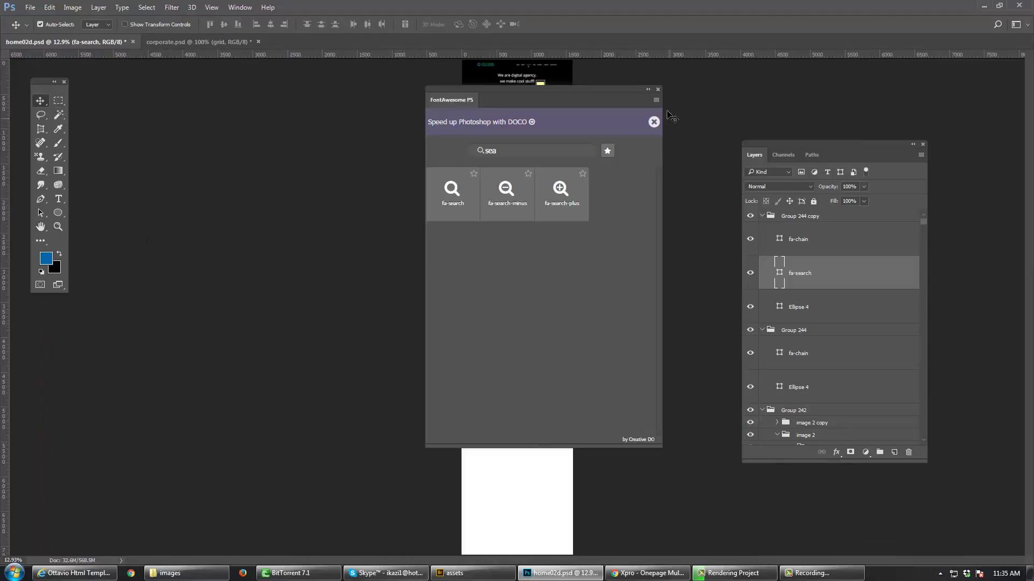
{"action": "left_click", "coordinate": [657, 89]}
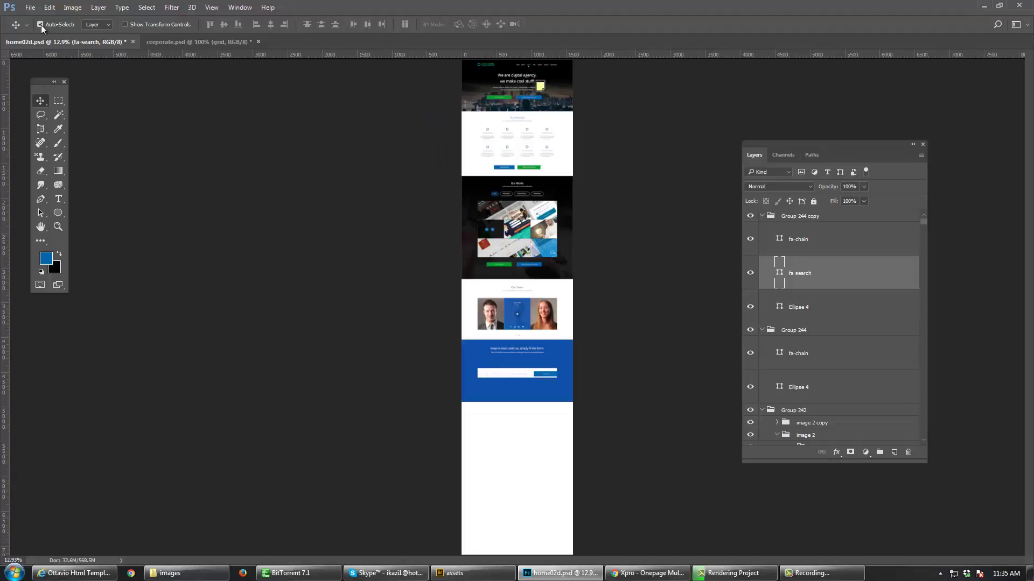
{"action": "key", "text": "ctrl+t"}
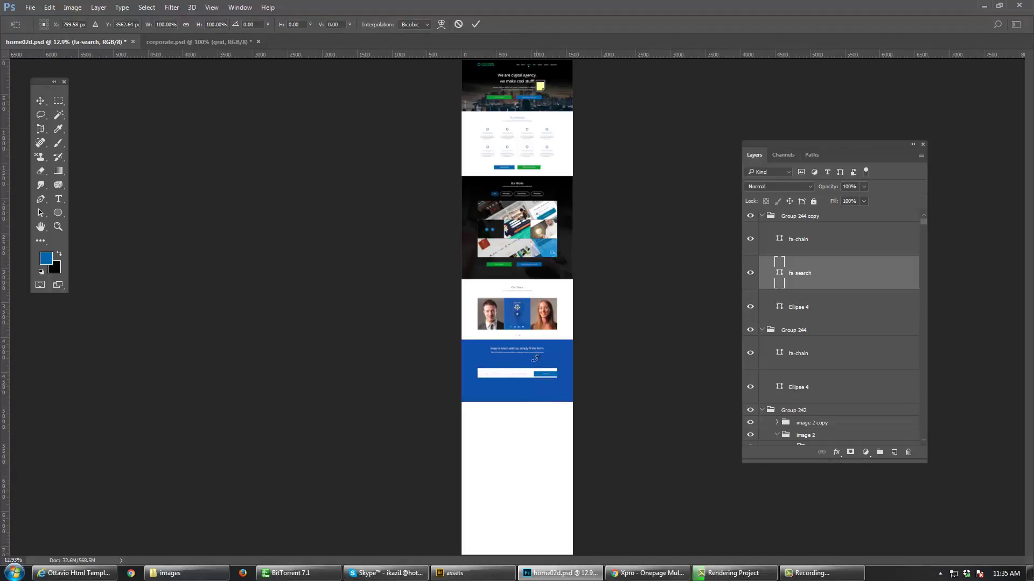
{"action": "key", "text": "Escape"}
{"action": "left_click_drag", "start_coordinate": [519, 316], "coordinate": [494, 235]}
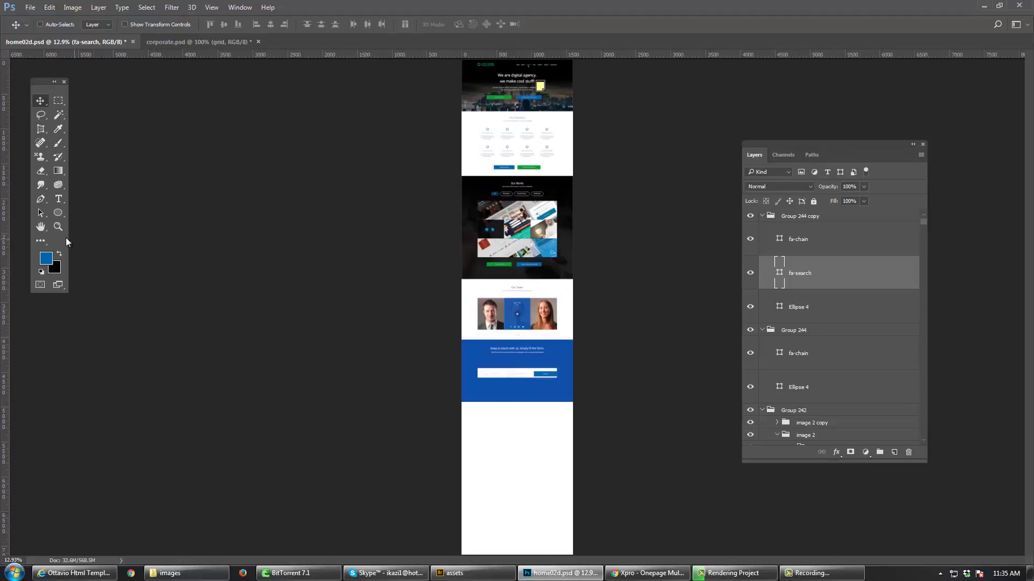
{"action": "left_click", "coordinate": [58, 227]}
{"action": "key", "text": "ctrl+1"}
{"action": "scroll", "coordinate": [416, 421], "scroll_direction": "up", "scroll_amount": 10}
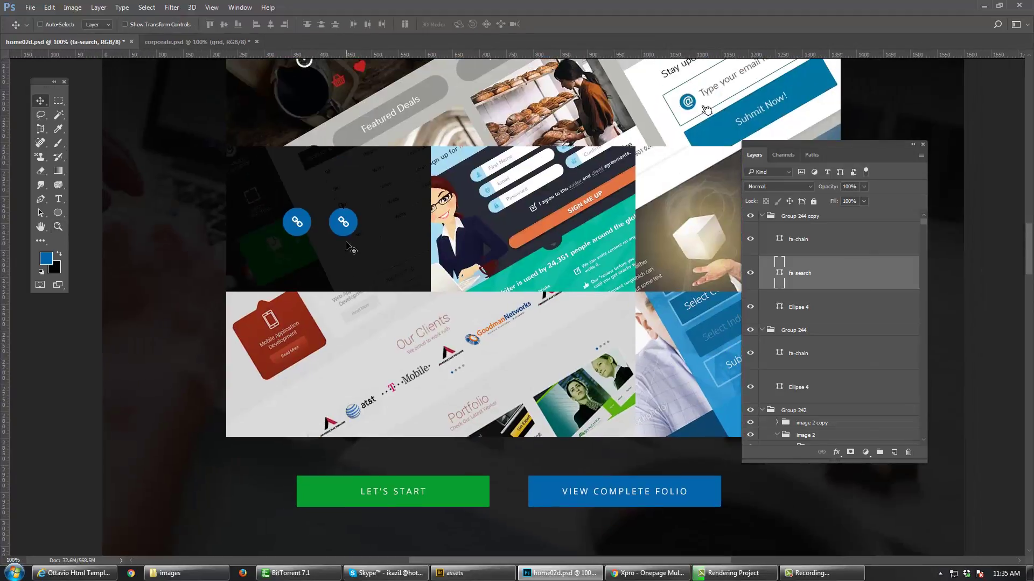
Step: Identify the duplicated button's layers by toggling their visibility and delete its fa-chain icon
{"action": "key", "text": "ctrl+t"}
{"action": "key", "text": "Return"}
{"action": "scroll", "coordinate": [357, 229], "scroll_direction": "up", "scroll_amount": 1, "text": "alt"}
{"action": "key", "text": "ctrl"}
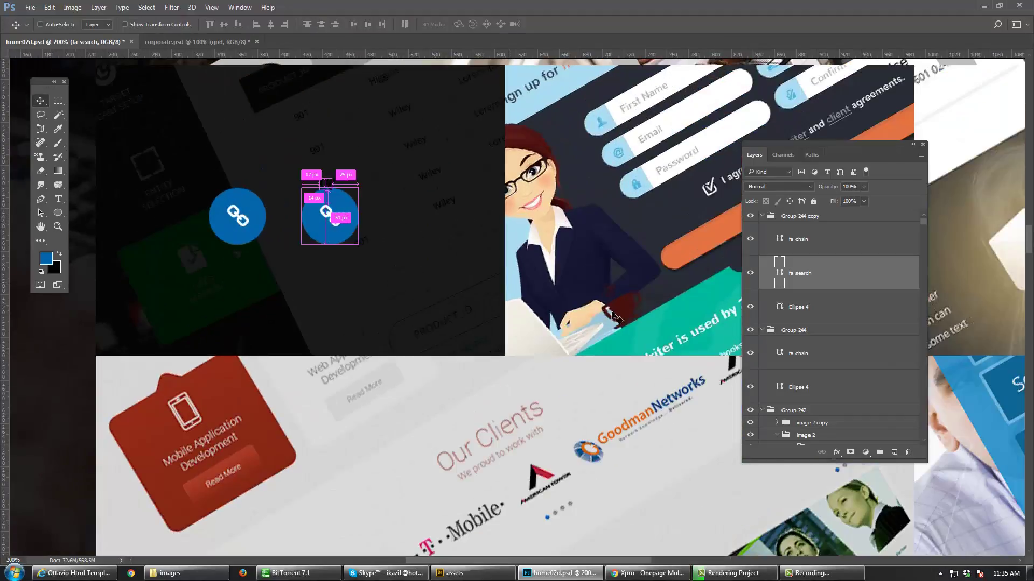
{"action": "left_click", "coordinate": [750, 306]}
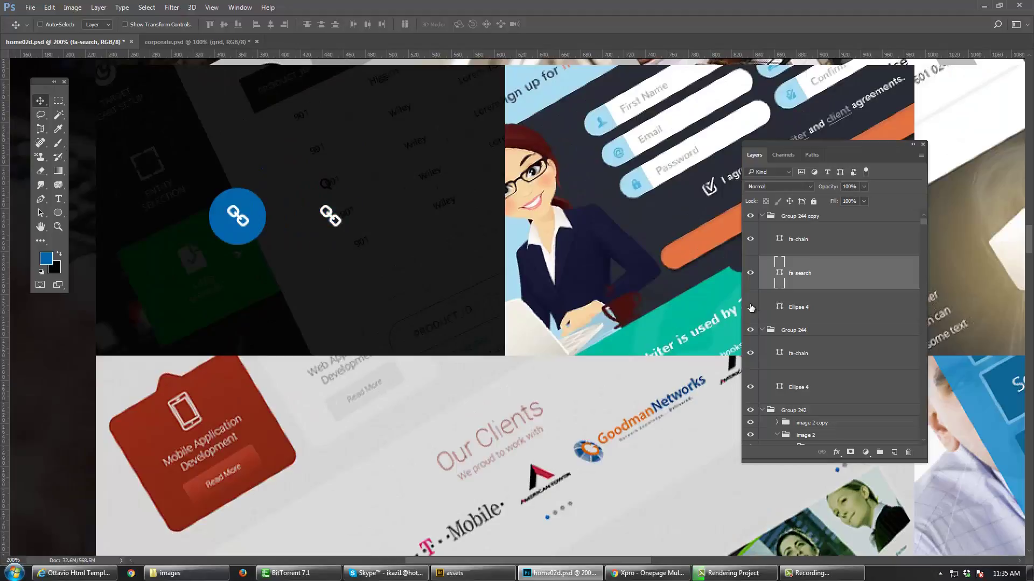
{"action": "left_click", "coordinate": [751, 307]}
{"action": "left_click", "coordinate": [751, 239]}
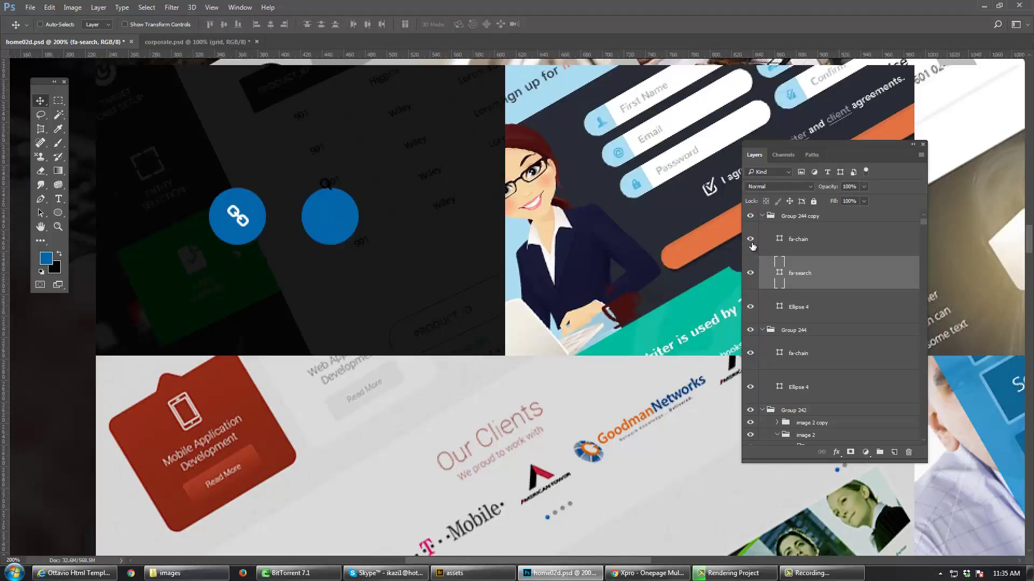
{"action": "left_click", "coordinate": [751, 240]}
{"action": "left_click_drag", "start_coordinate": [797, 241], "coordinate": [753, 267]}
{"action": "key", "text": "ctrl"}
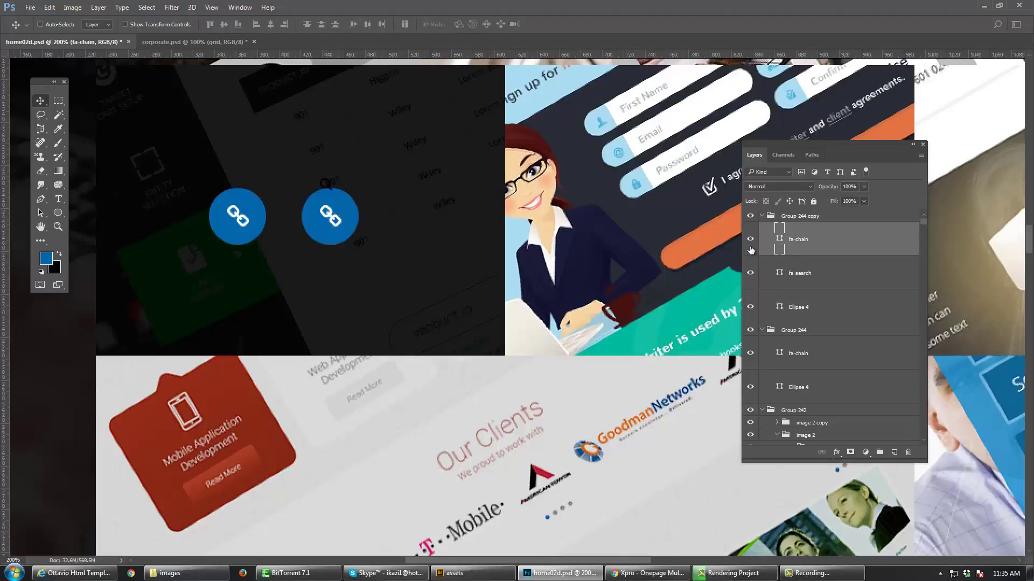
{"action": "left_click", "coordinate": [751, 245]}
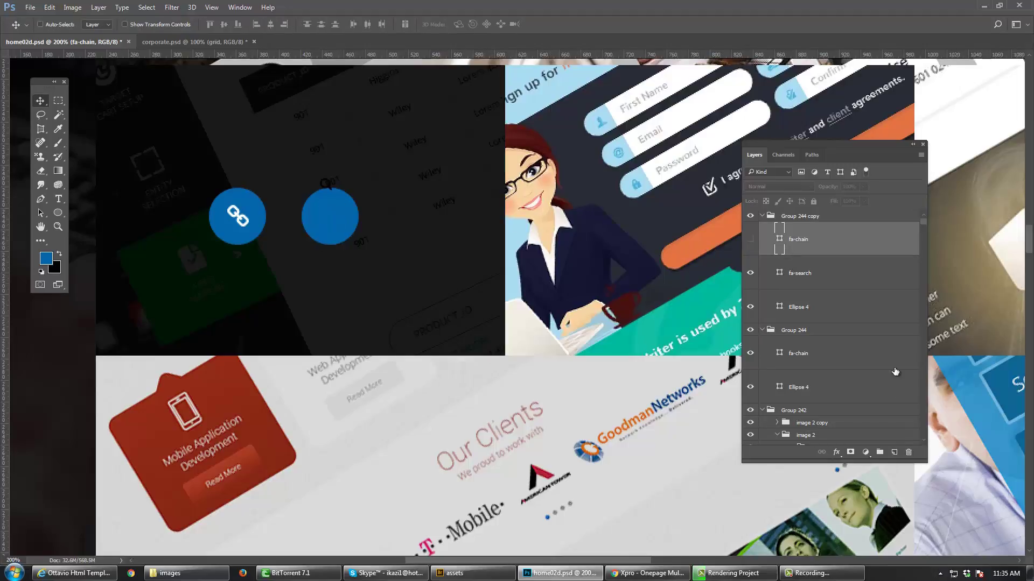
{"action": "left_click", "coordinate": [908, 456]}
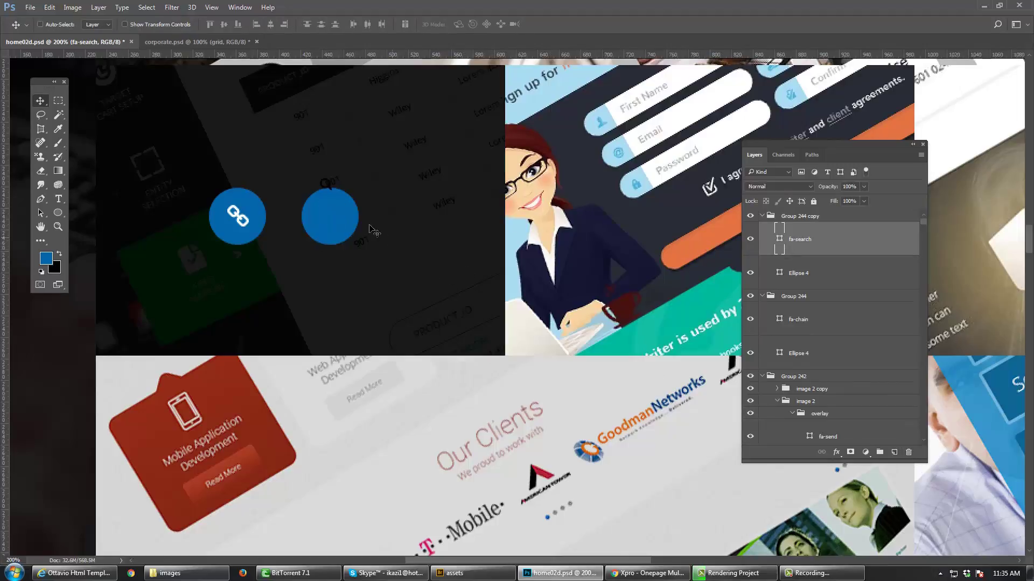
Step: Move the search icon onto the empty blue circle, scale it to about 188%, and nudge it to the centre
{"action": "left_click", "coordinate": [321, 215], "text": "ctrl"}
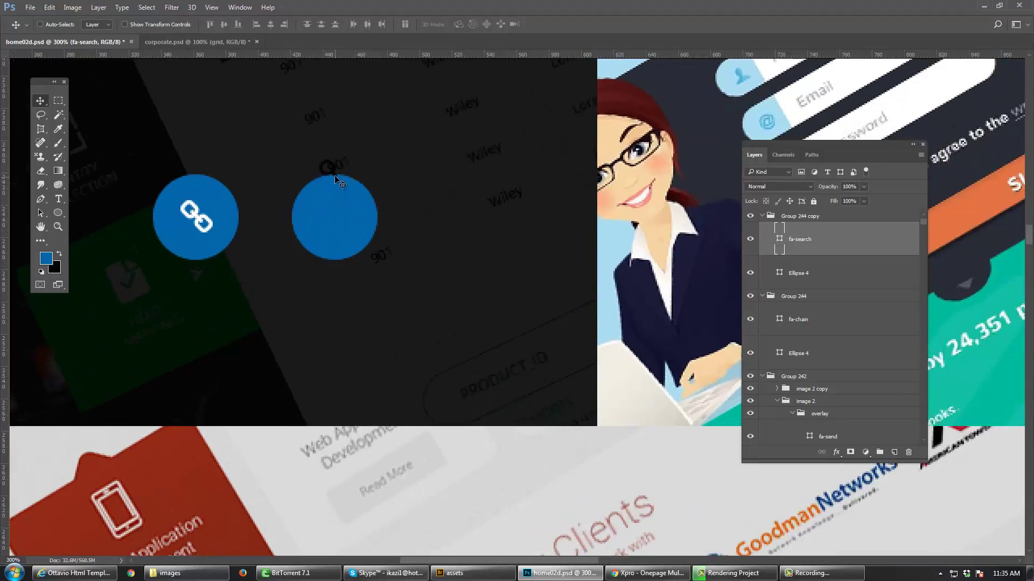
{"action": "left_click_drag", "start_coordinate": [330, 161], "coordinate": [360, 240]}
{"action": "key", "text": "ctrl+t"}
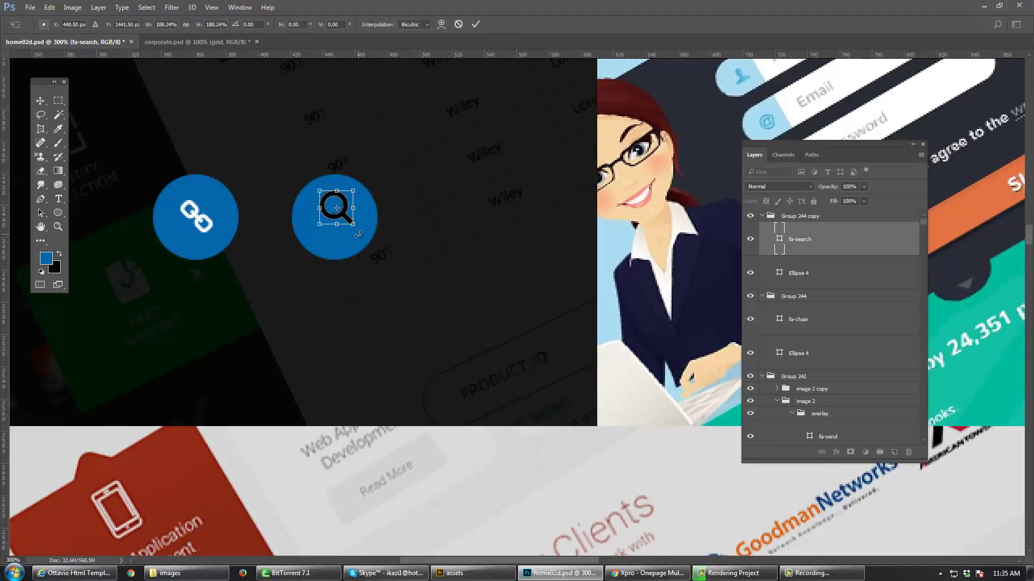
{"action": "key", "text": "Return"}
{"action": "key", "text": "Down"}
{"action": "key", "text": "Down"}
{"action": "key", "text": "Down"}
{"action": "key", "text": "Down"}
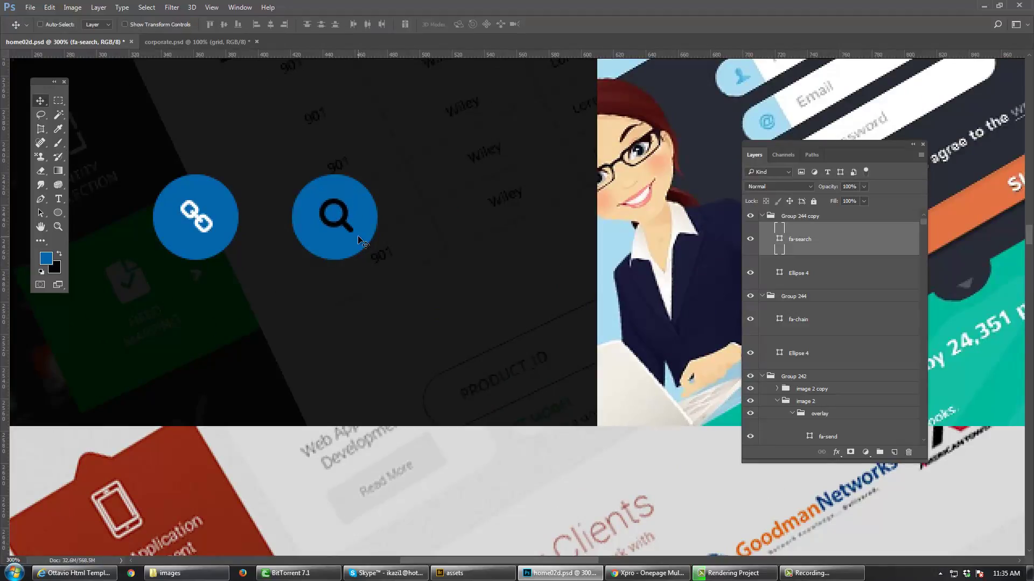
{"action": "key", "text": "Left"}
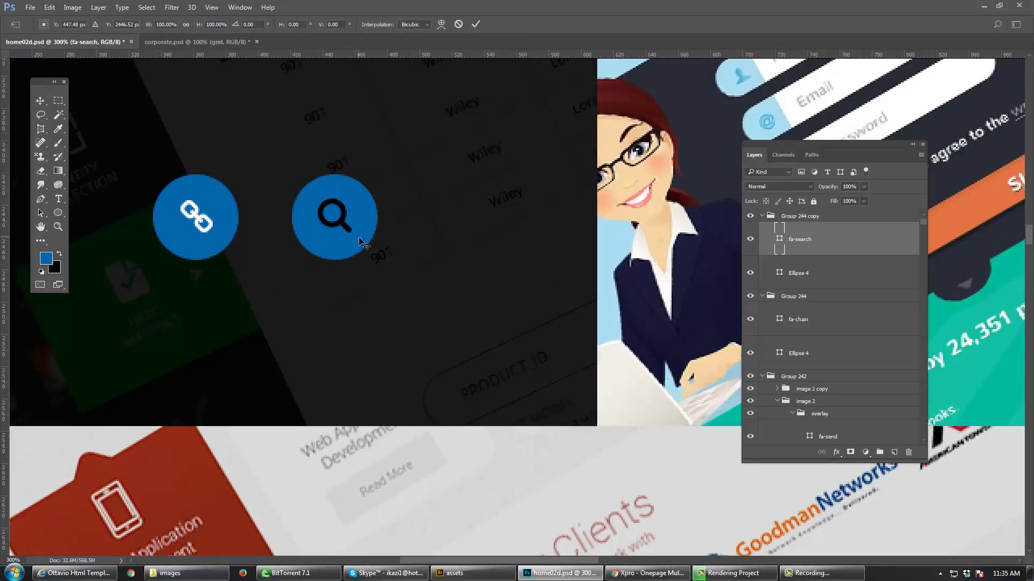
Step: Shrink the search icon slightly inside its blue circle with Free Transform
{"action": "key", "text": "ctrl+t"}
{"action": "left_click", "coordinate": [353, 237], "text": "alt"}
{"action": "left_click", "coordinate": [353, 237], "text": "alt"}
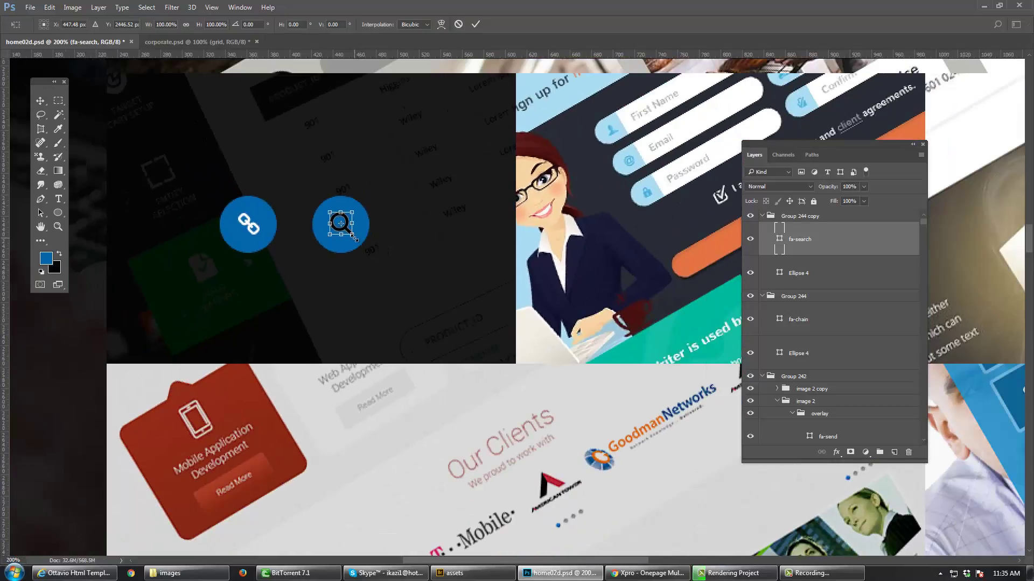
{"action": "left_click_drag", "start_coordinate": [353, 238], "coordinate": [356, 235]}
{"action": "key", "text": "Return"}
Step: Fill the search icon with white and nudge it slightly down and right within its circle
{"action": "key", "text": "d"}
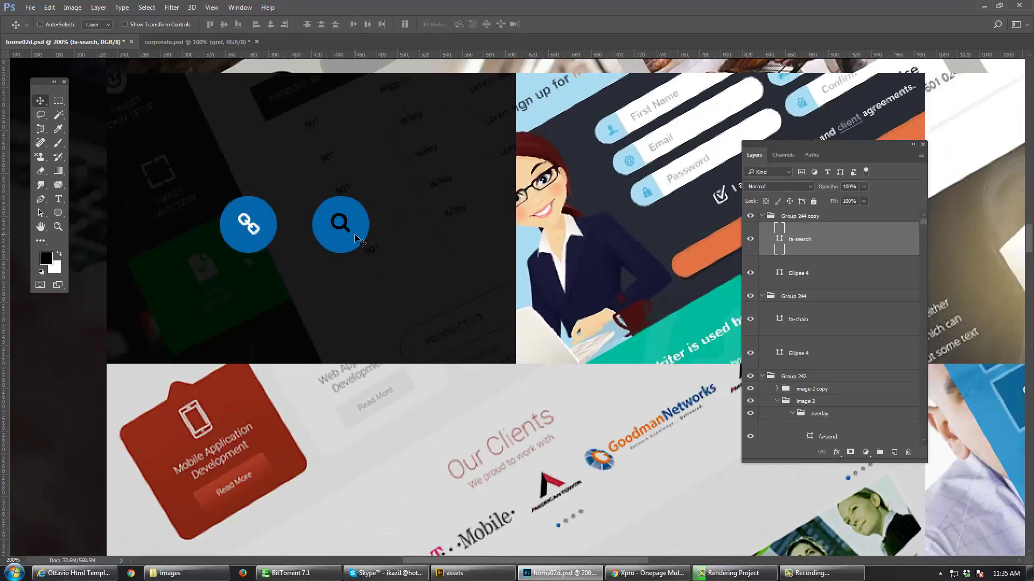
{"action": "key", "text": "x"}
{"action": "key", "text": "alt+BackSpace"}
{"action": "key", "text": "Down"}
{"action": "key", "text": "Right"}
{"action": "left_click", "coordinate": [355, 235], "text": "alt"}
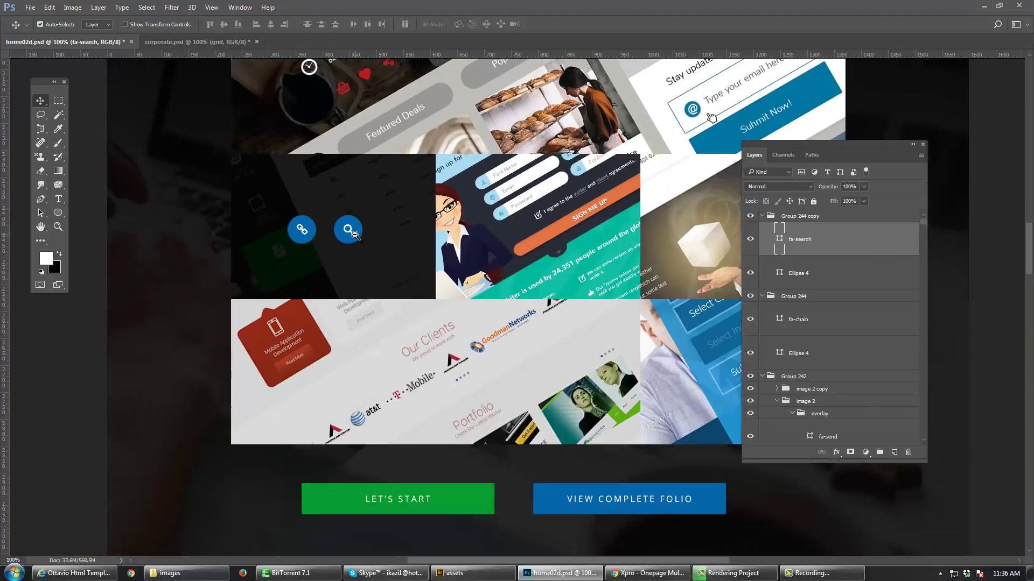
Step: Set auto-select to groups and move the link and search buttons lower on the dark tile, slightly closer together
{"action": "left_click", "coordinate": [96, 25]}
{"action": "left_click", "coordinate": [91, 34]}
{"action": "left_click", "coordinate": [40, 24]}
{"action": "left_click", "coordinate": [353, 236]}
{"action": "left_click_drag", "start_coordinate": [355, 235], "coordinate": [362, 262]}
{"action": "left_click", "coordinate": [322, 238], "text": "shift"}
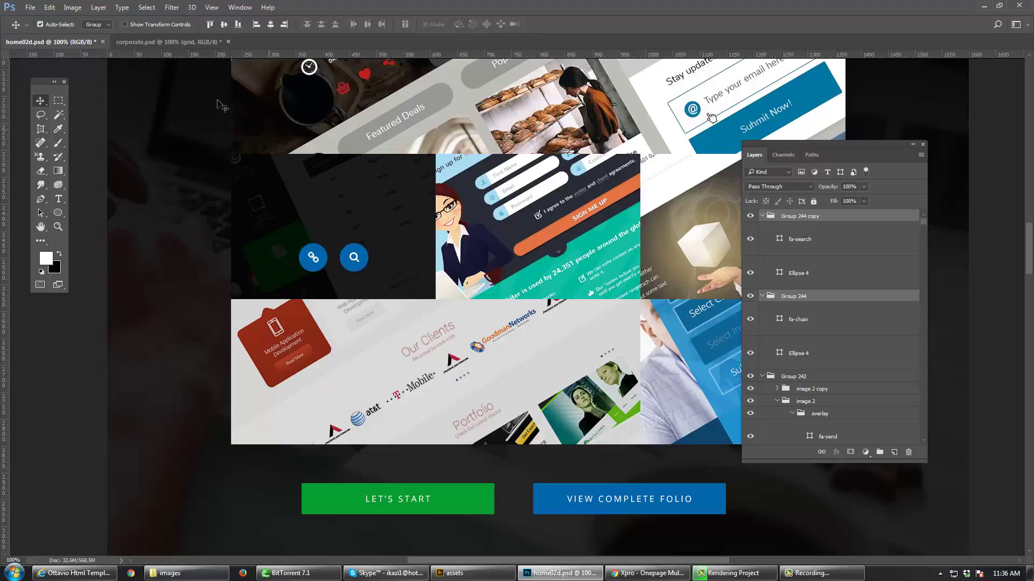
Step: With auto-select on layers, duplicate the Web Design filter label onto the dark tile above the circular buttons and bring it to the front
{"action": "left_click", "coordinate": [100, 24]}
{"action": "left_click", "coordinate": [89, 41]}
{"action": "left_click", "coordinate": [409, 246]}
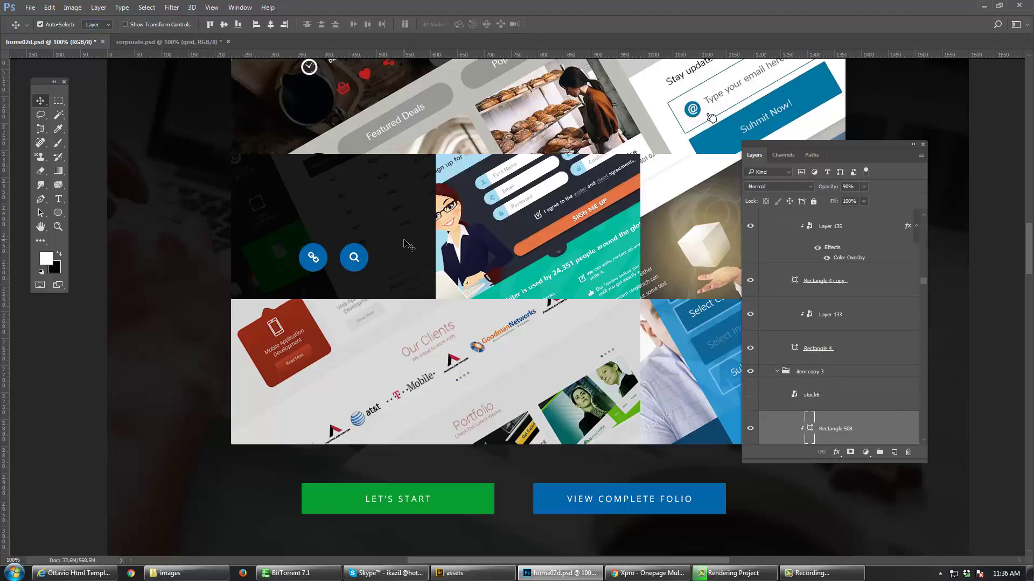
{"action": "scroll", "coordinate": [376, 255], "scroll_direction": "up", "scroll_amount": 5}
{"action": "scroll", "coordinate": [498, 172], "scroll_direction": "up", "scroll_amount": 2}
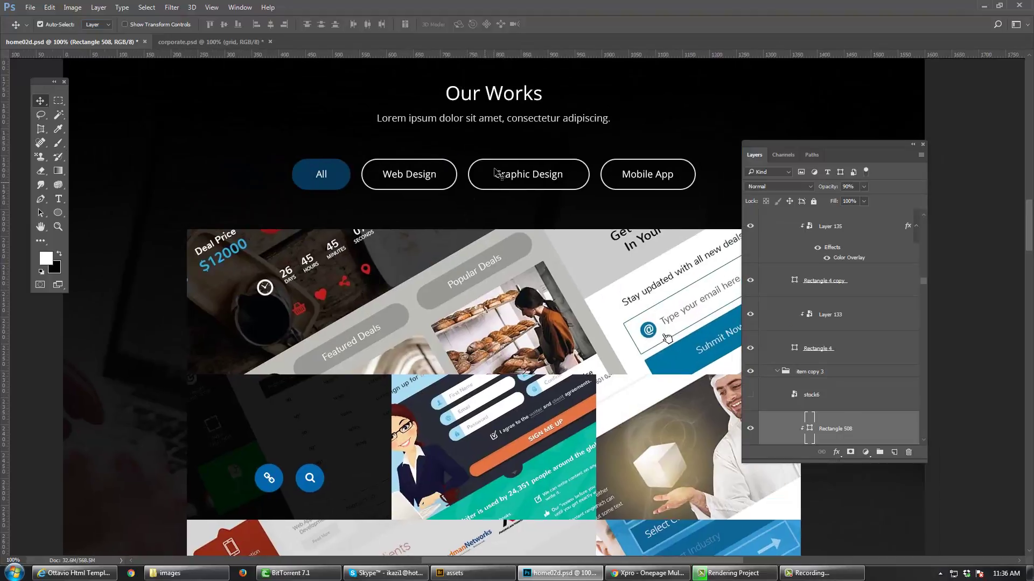
{"action": "left_click", "coordinate": [504, 99]}
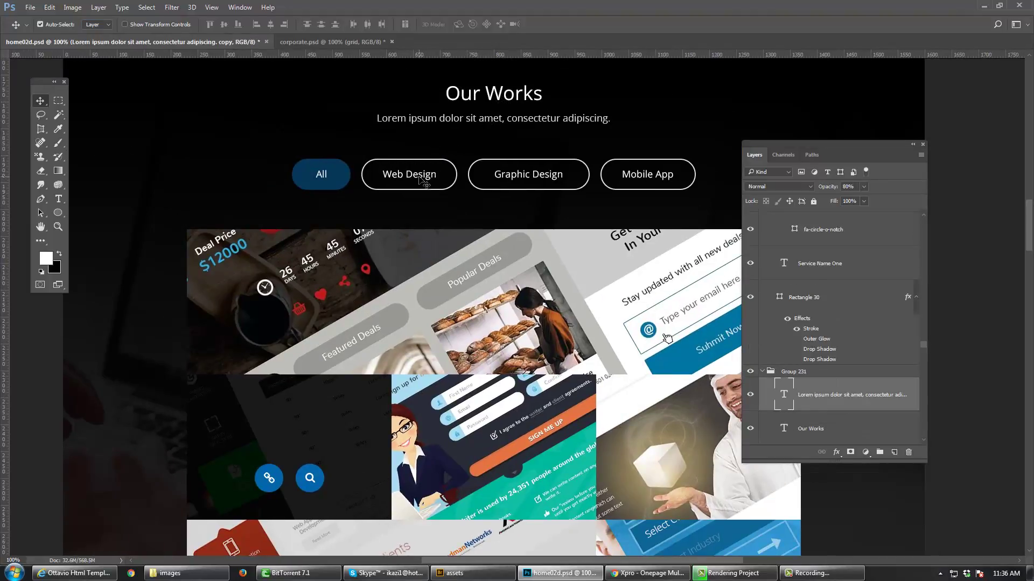
{"action": "left_click", "coordinate": [421, 178]}
{"action": "left_click_drag", "start_coordinate": [425, 182], "coordinate": [297, 430]}
{"action": "key", "text": "ctrl+shift+bracketright"}
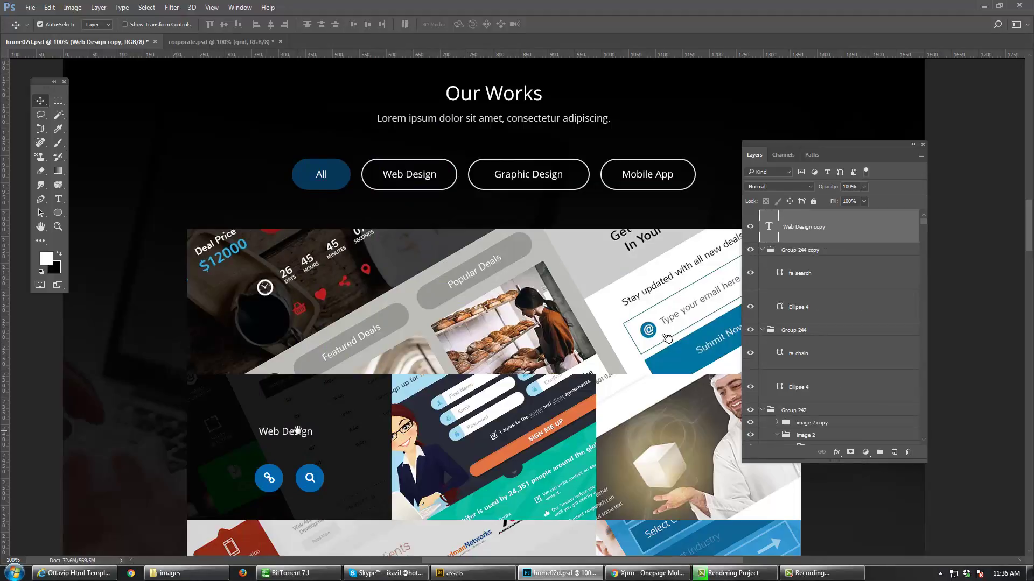
Step: Replace the duplicated Web Design label on the dark tile with the caption "Project Detail Goes Here"
{"action": "left_click_drag", "start_coordinate": [301, 435], "coordinate": [284, 396]}
{"action": "key", "text": "t"}
{"action": "left_click", "coordinate": [274, 389]}
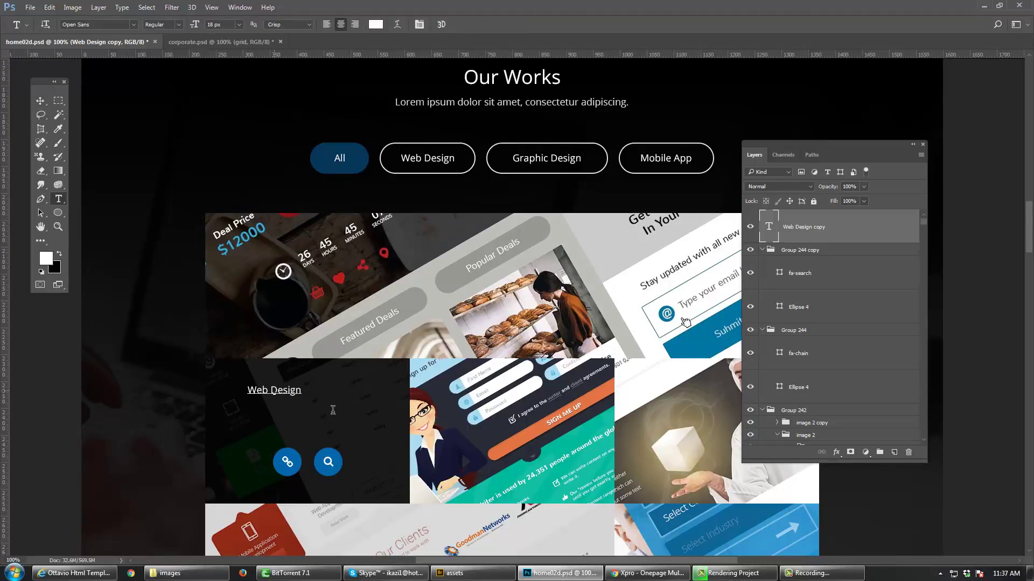
{"action": "key", "text": "ctrl+a"}
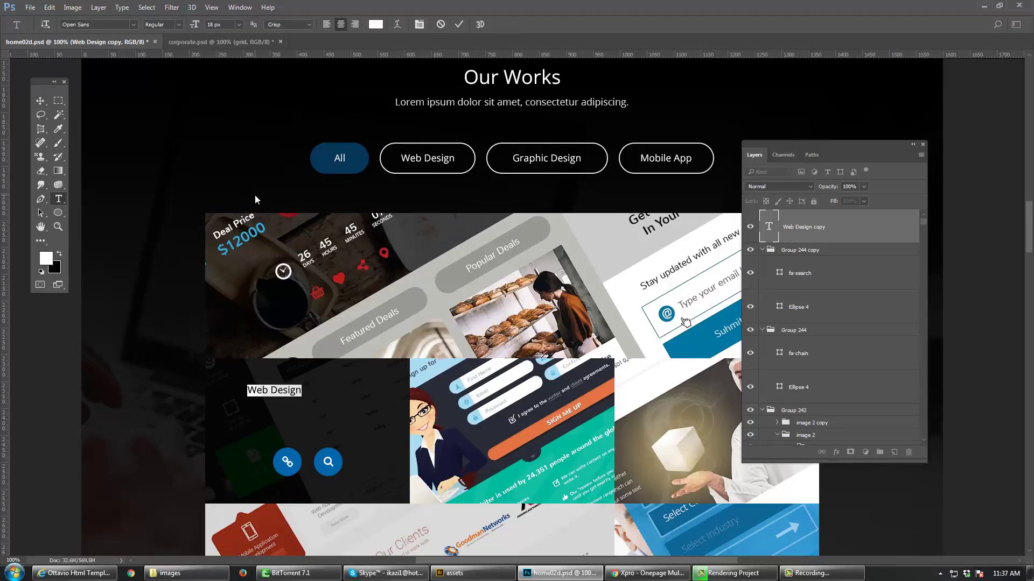
{"action": "left_click", "coordinate": [274, 390]}
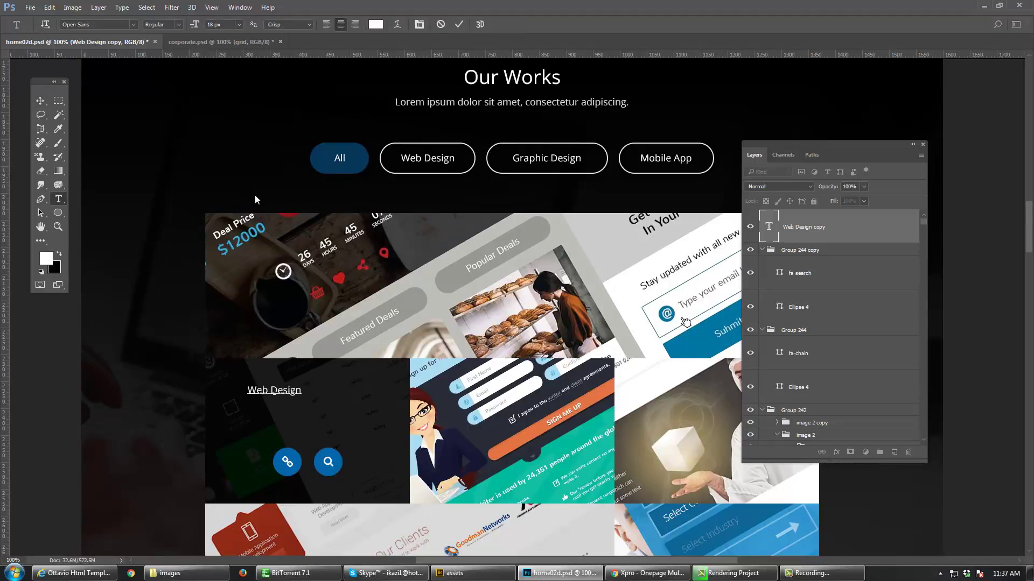
{"action": "key", "text": "ctrl+a"}
{"action": "type", "text": "Project Detail Goes Here"}
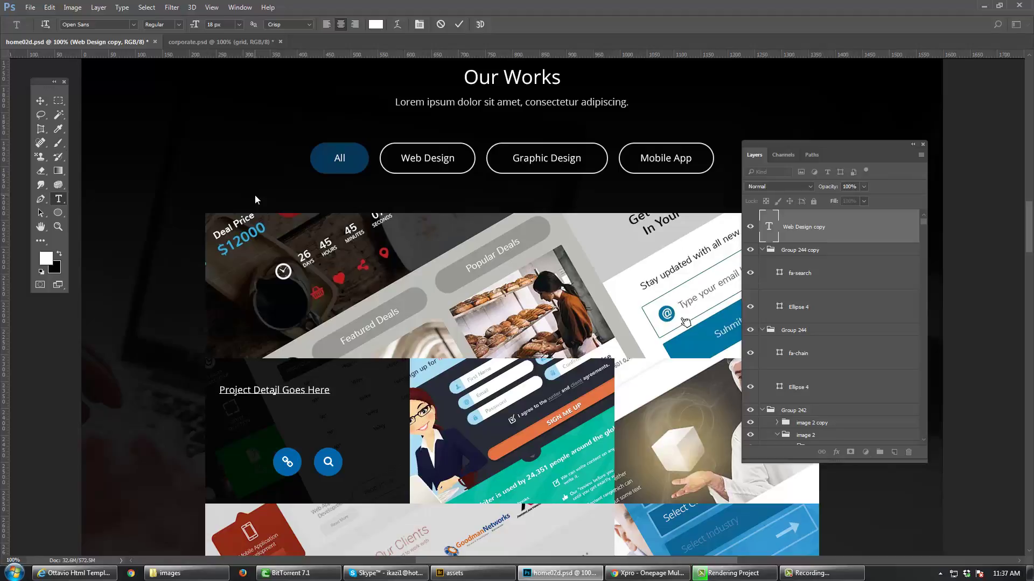
{"action": "key", "text": "ctrl+Return"}
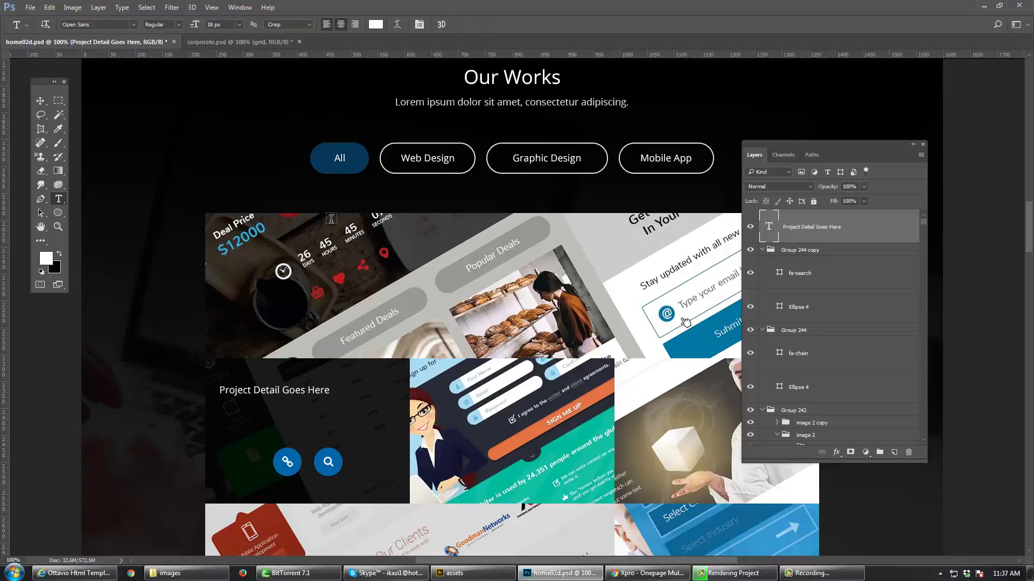
Step: Duplicate the tile caption directly beneath itself and set the copy's font size to 14 px
{"action": "key", "text": "v"}
{"action": "left_click_drag", "start_coordinate": [270, 394], "coordinate": [299, 413]}
{"action": "key", "text": "t"}
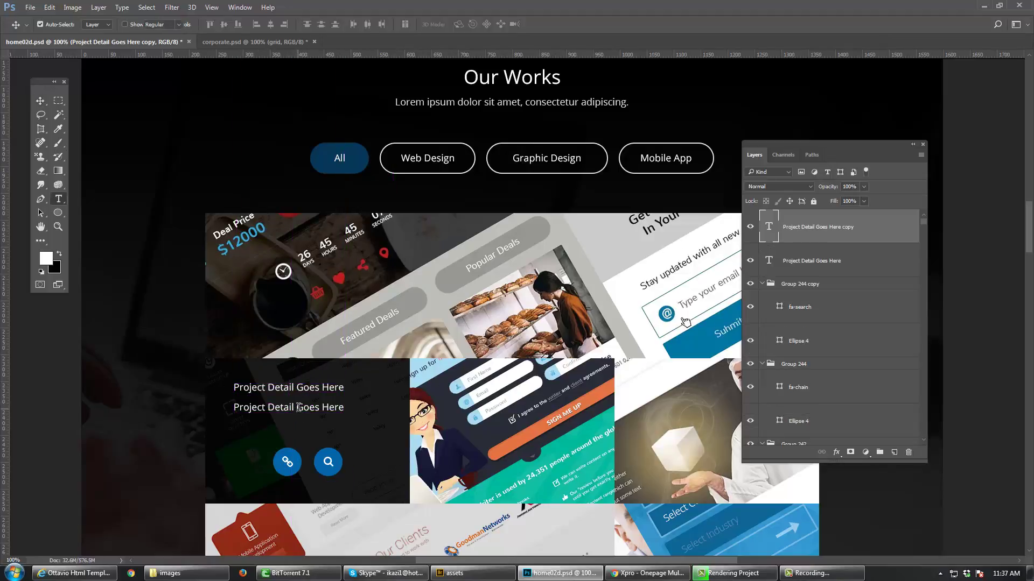
{"action": "left_click", "coordinate": [224, 24]}
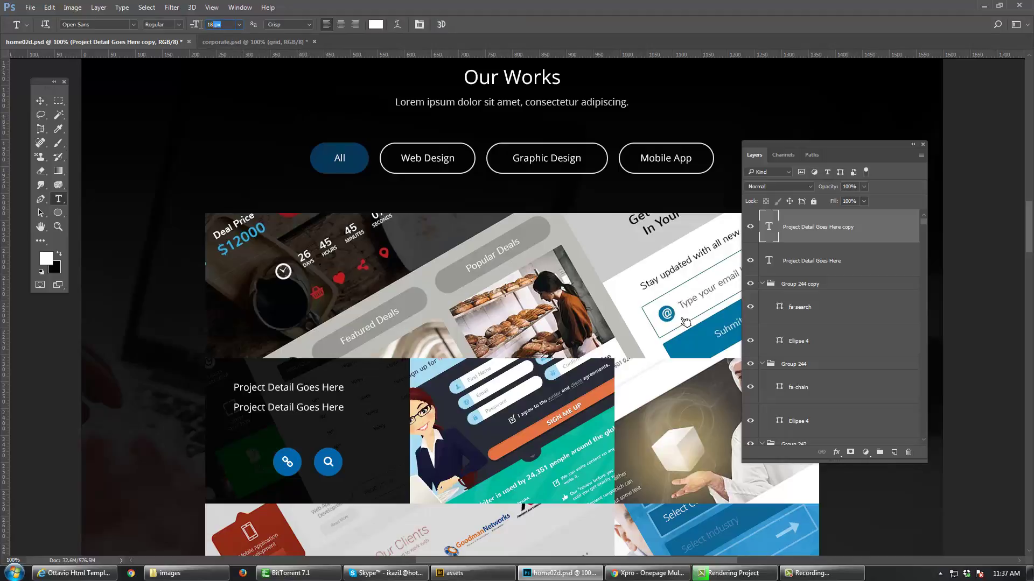
{"action": "left_click_drag", "start_coordinate": [199, 24], "coordinate": [200, 24]}
{"action": "type", "text": "14"}
{"action": "key", "text": "Return"}
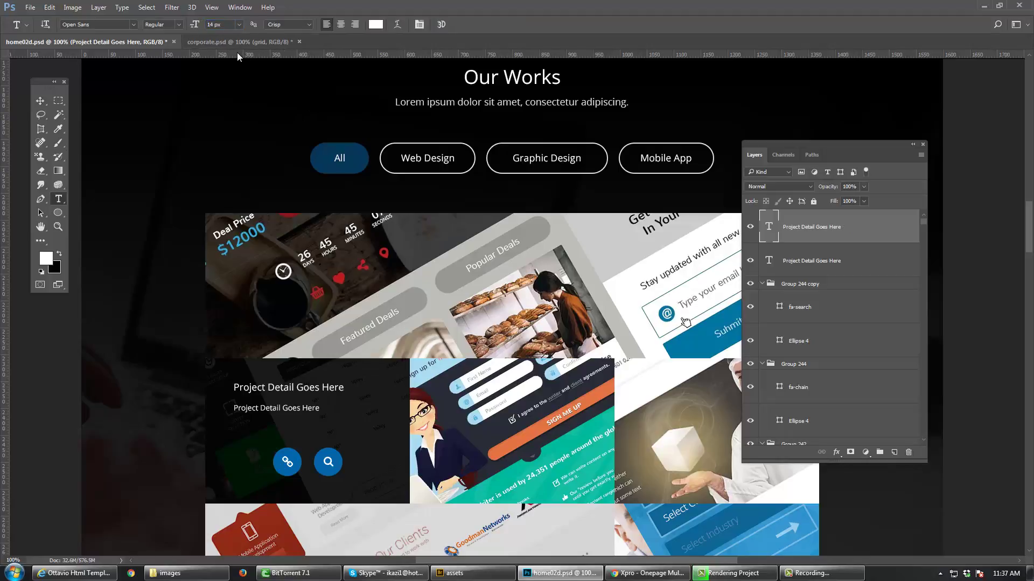
Step: Convert the 14 px caption copy to paragraph text and enlarge its text box to span most of the tile's width
{"action": "left_click", "coordinate": [301, 410]}
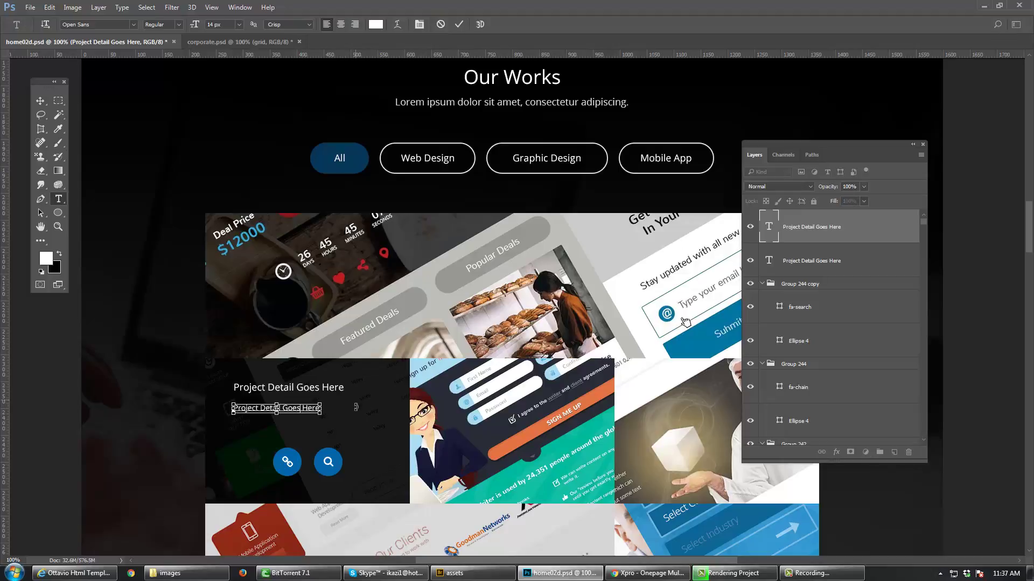
{"action": "key", "text": "ctrl+a"}
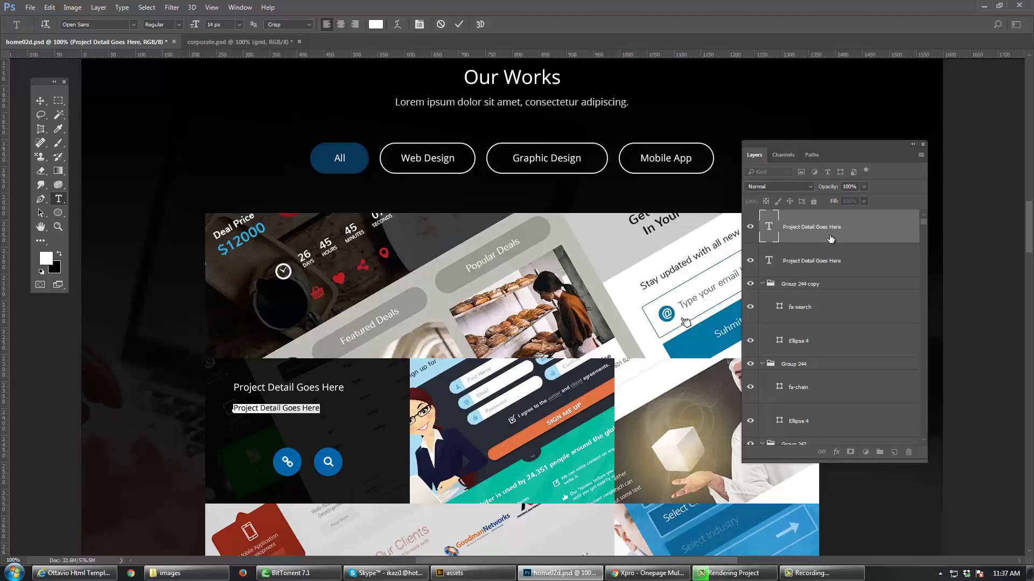
{"action": "left_click", "coordinate": [829, 235]}
{"action": "right_click", "coordinate": [826, 230]}
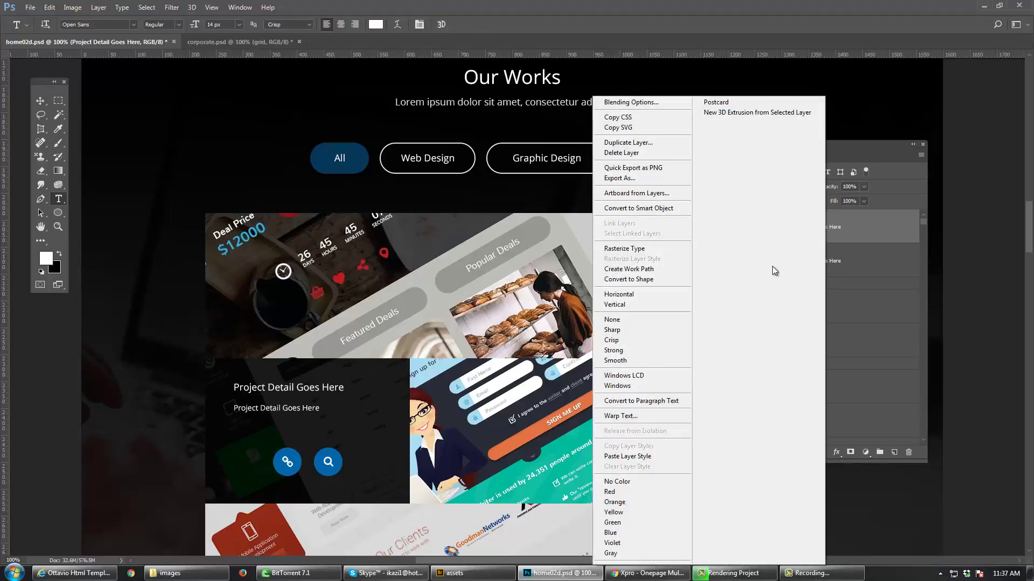
{"action": "left_click", "coordinate": [643, 401]}
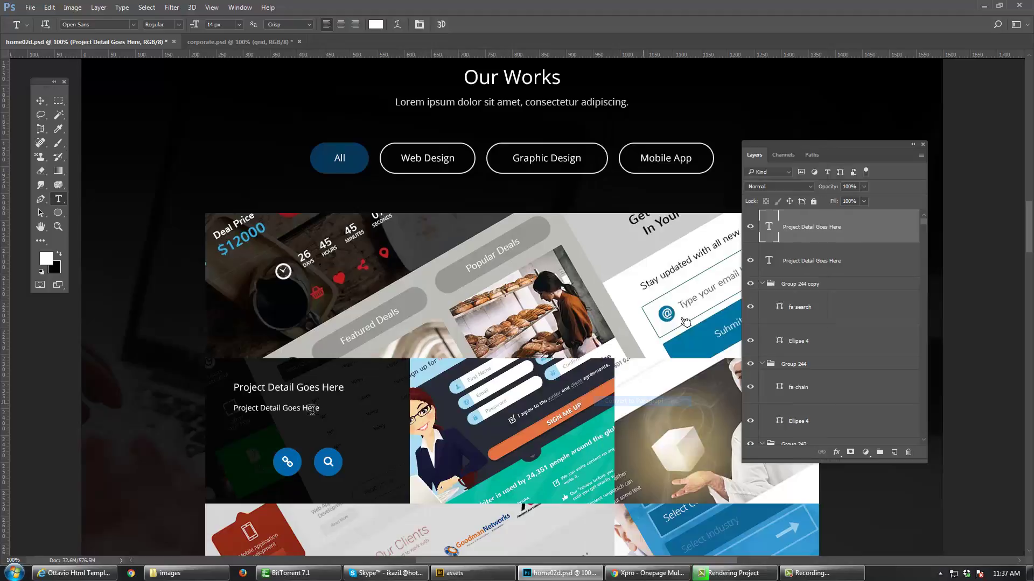
{"action": "left_click", "coordinate": [293, 408]}
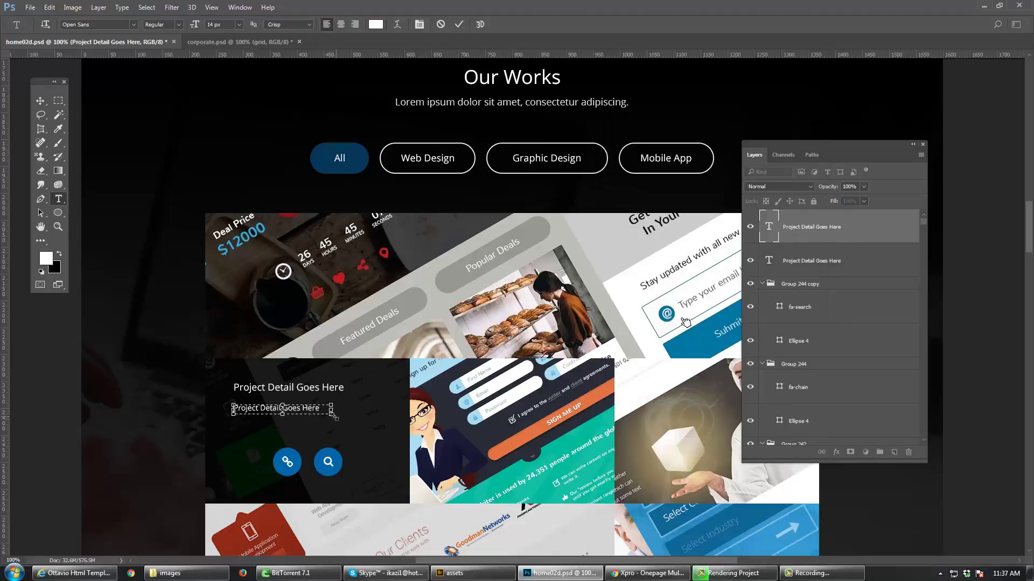
{"action": "key", "text": "ctrl+a"}
{"action": "left_click_drag", "start_coordinate": [336, 417], "coordinate": [389, 437]}
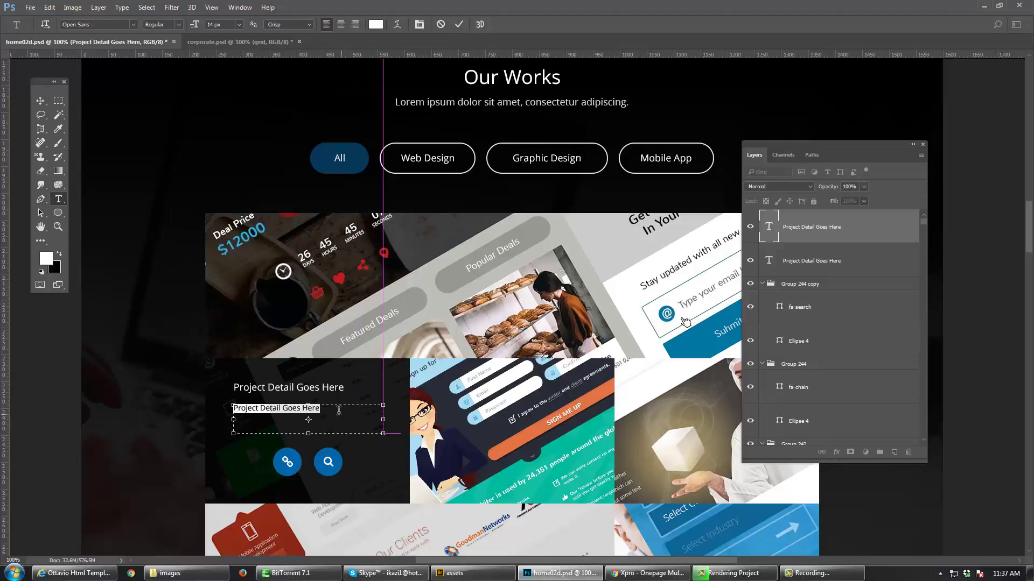
Step: Replace the text in the enlarged paragraph box with Lorem Ipsum placeholder text
{"action": "left_click", "coordinate": [321, 409]}
{"action": "triple_click", "coordinate": [228, 408]}
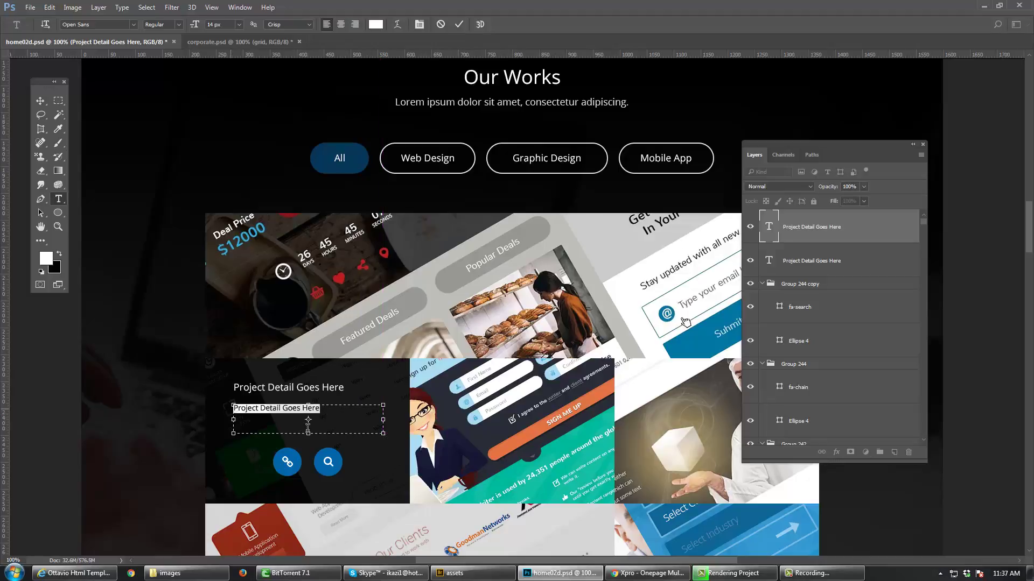
{"action": "key", "text": "BackSpace"}
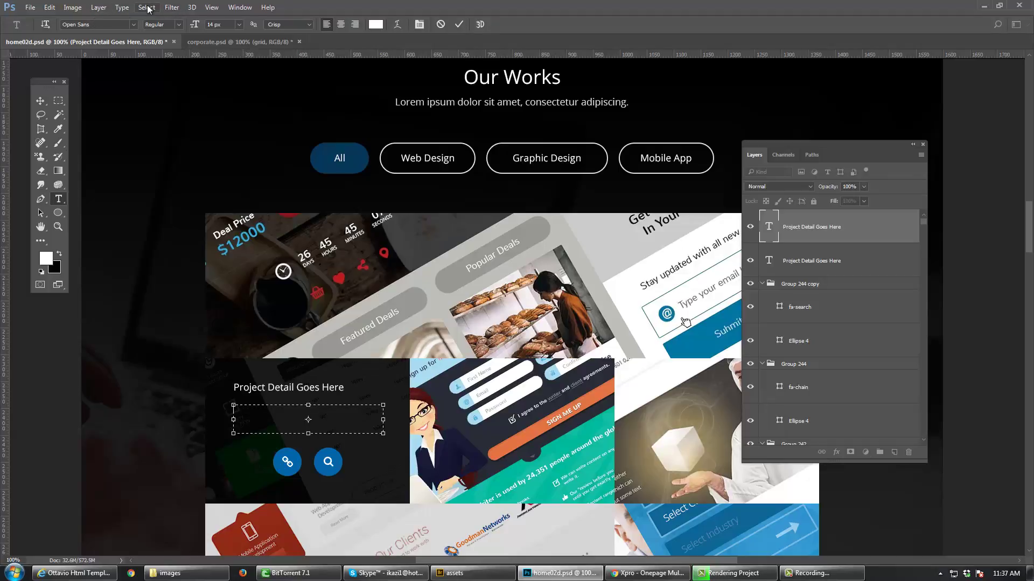
{"action": "left_click", "coordinate": [99, 8]}
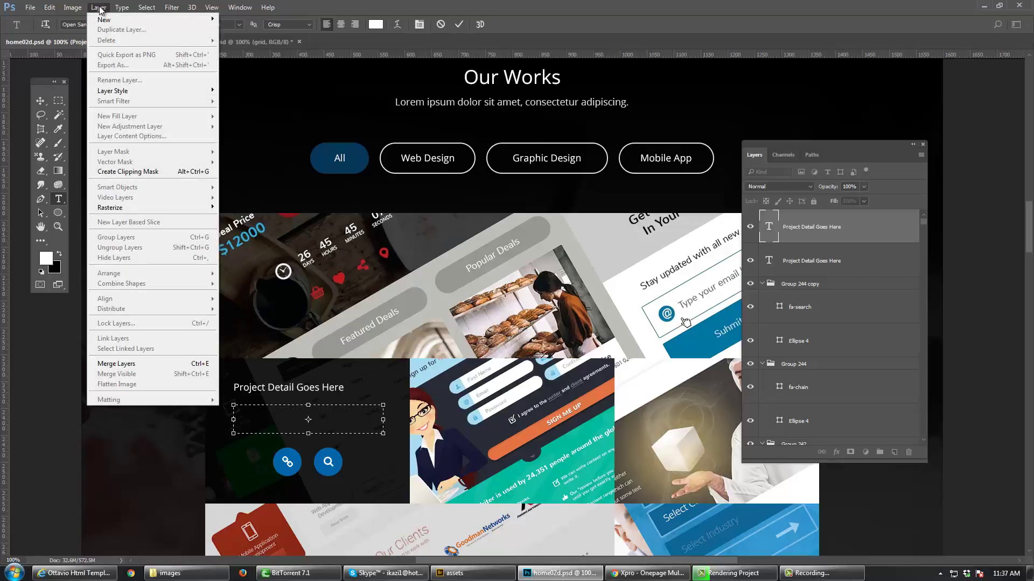
{"action": "left_click", "coordinate": [99, 8]}
{"action": "left_click", "coordinate": [130, 7]}
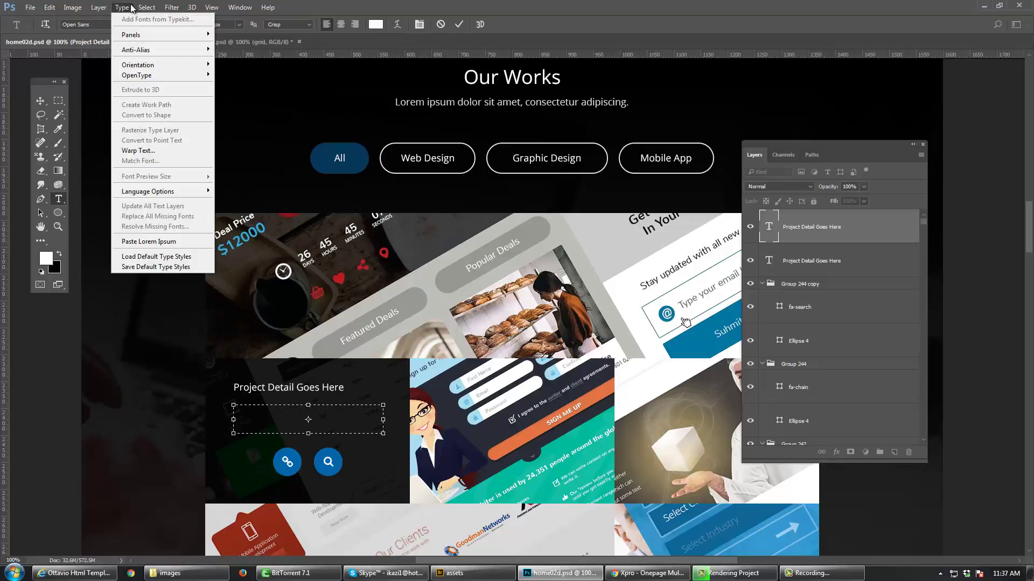
{"action": "mouse_move", "coordinate": [150, 7]}
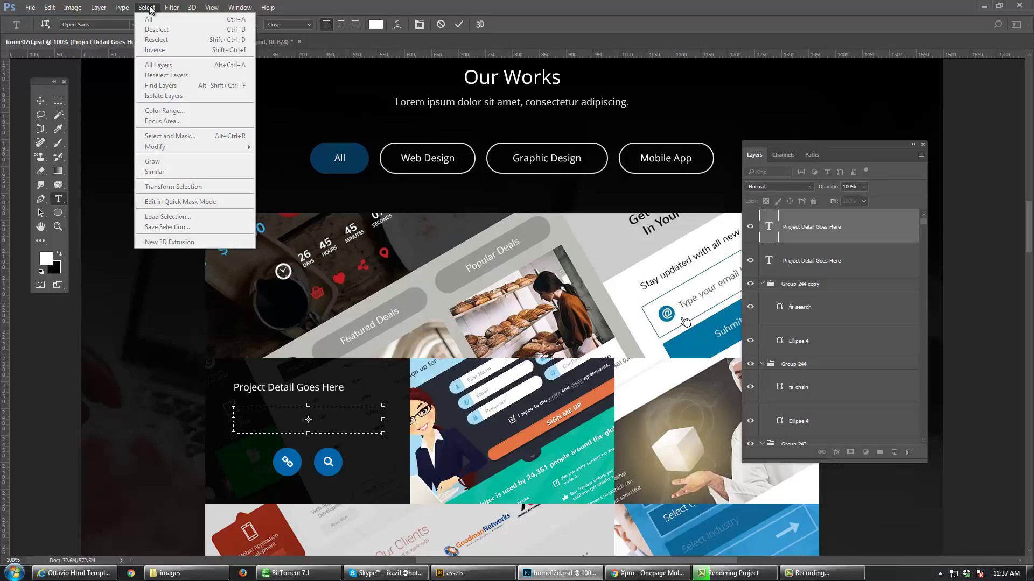
{"action": "mouse_move", "coordinate": [54, 7]}
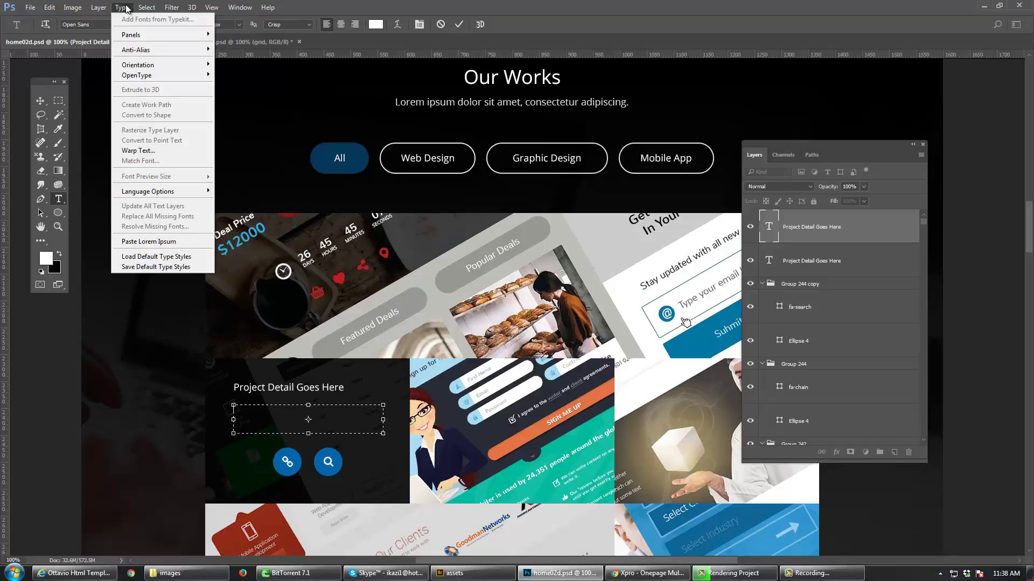
{"action": "left_click", "coordinate": [170, 243]}
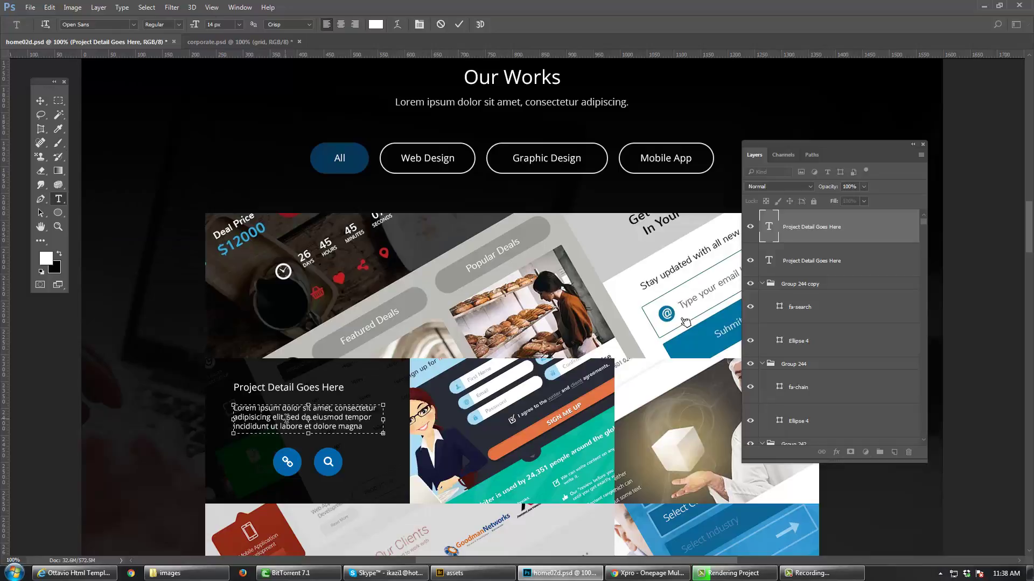
Step: Shorten the placeholder paragraph to "Lorem ipsum dolor sit amet, consectetur adipisicing elit, sed do eiusmod."
{"action": "left_click_drag", "start_coordinate": [369, 424], "coordinate": [234, 400]}
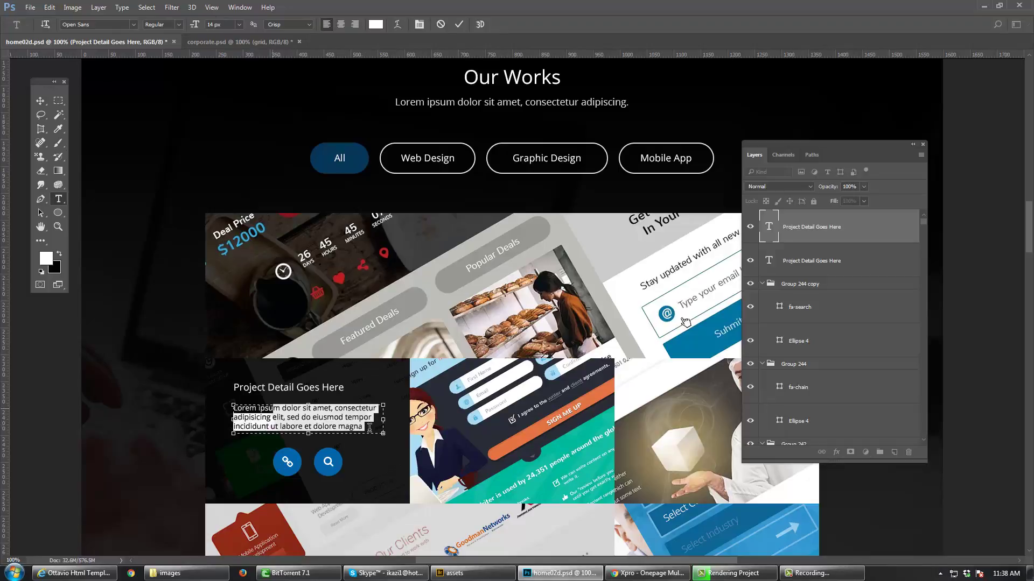
{"action": "key", "text": "ctrl+a"}
{"action": "left_click", "coordinate": [381, 433]}
{"action": "key", "text": "BackSpace"}
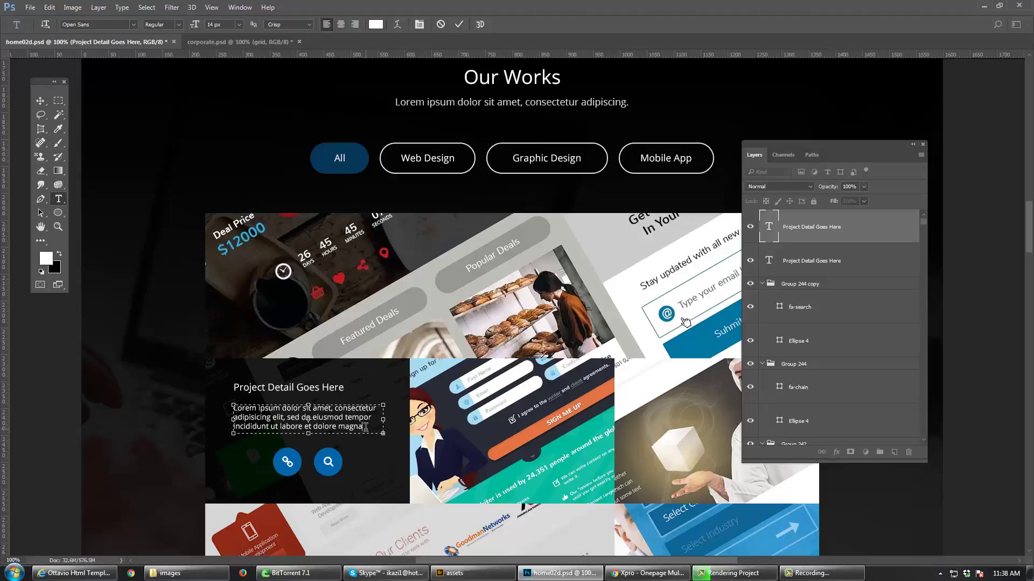
{"action": "left_click_drag", "start_coordinate": [366, 426], "coordinate": [248, 415]}
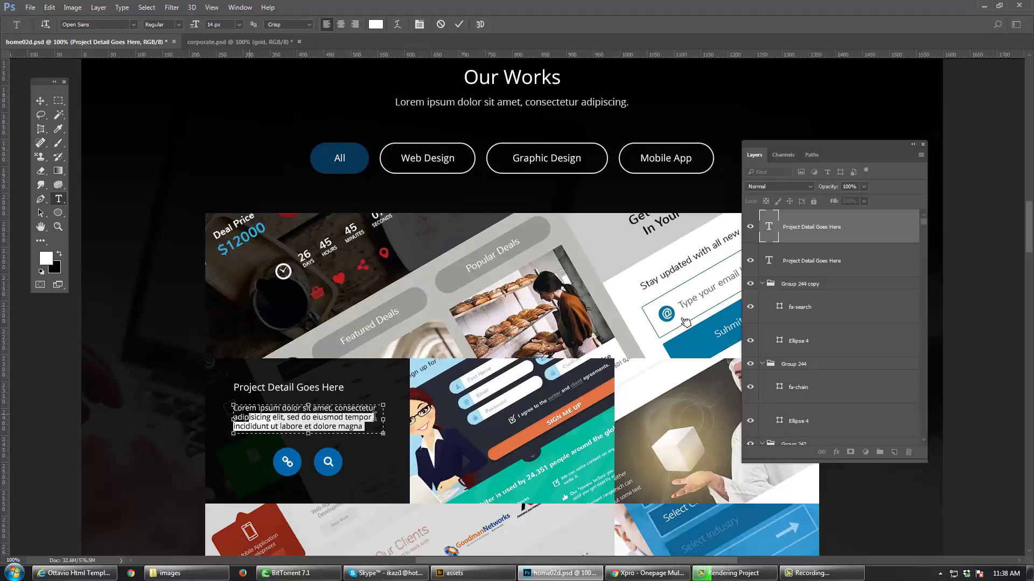
{"action": "left_click", "coordinate": [374, 417]}
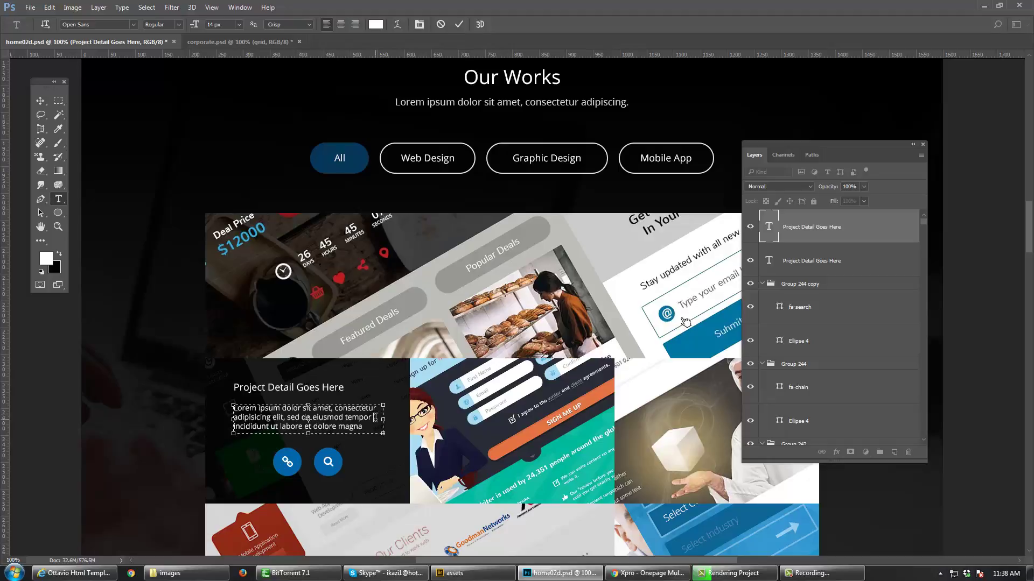
{"action": "left_click_drag", "start_coordinate": [374, 417], "coordinate": [233, 406]}
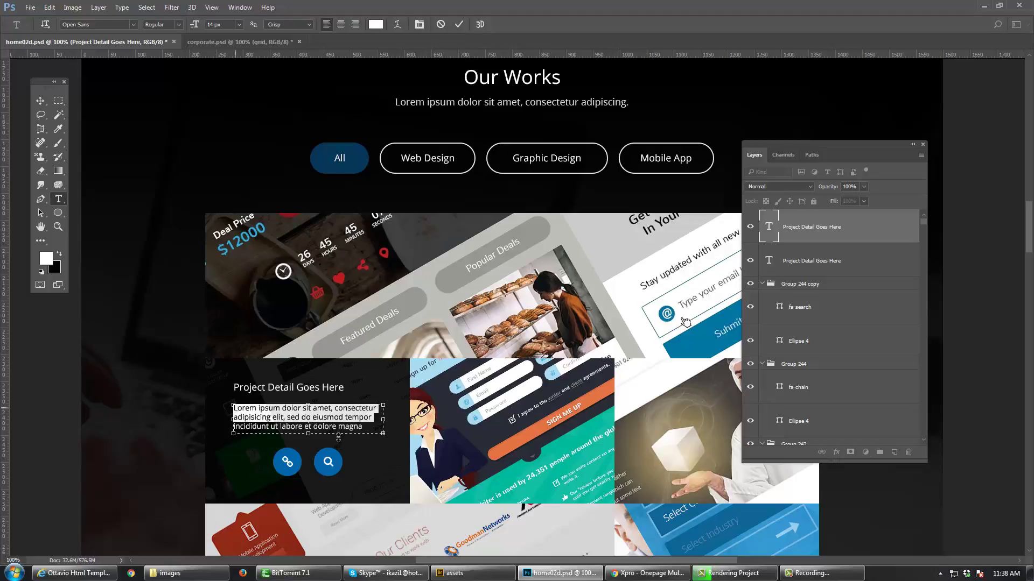
{"action": "left_click", "coordinate": [369, 423]}
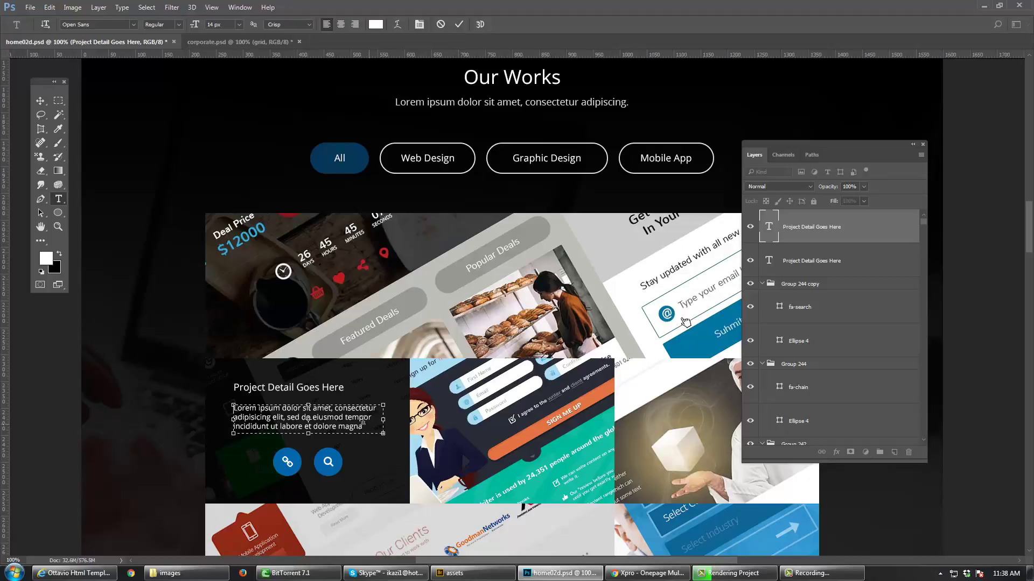
{"action": "key", "text": "ctrl+a"}
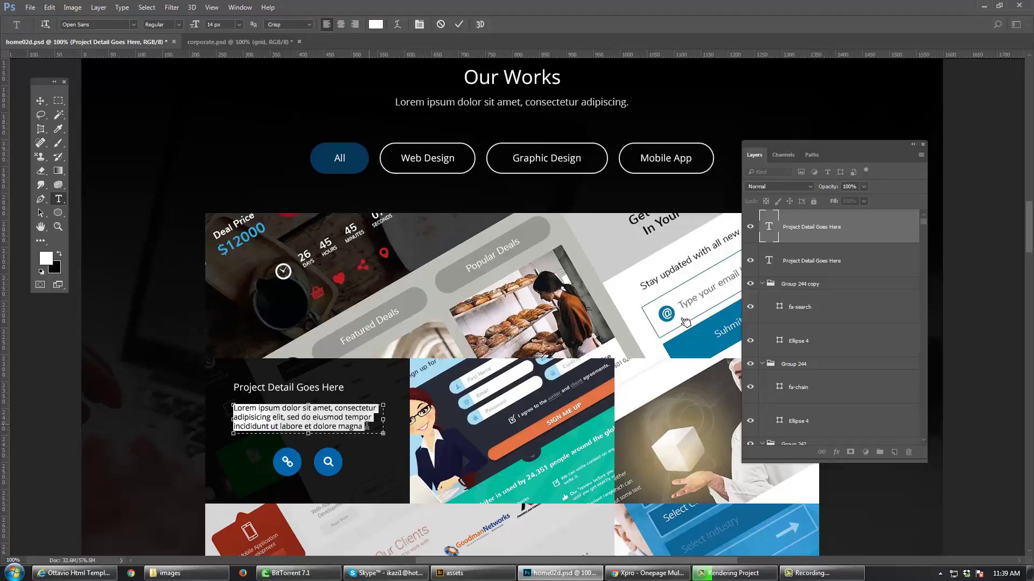
{"action": "left_click", "coordinate": [373, 428]}
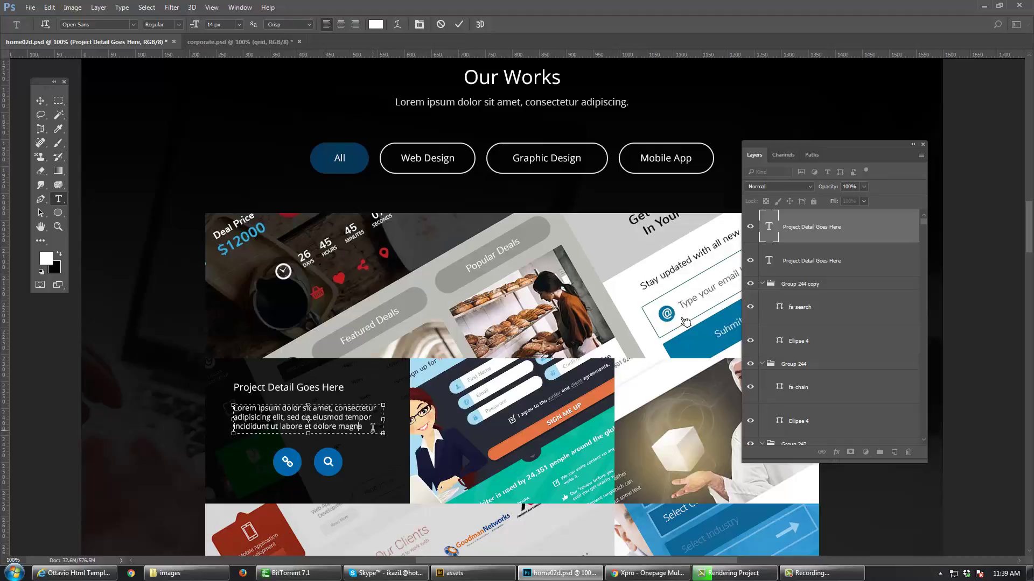
{"action": "type", "text": "Lorem ipsum dolor sit amet,"}
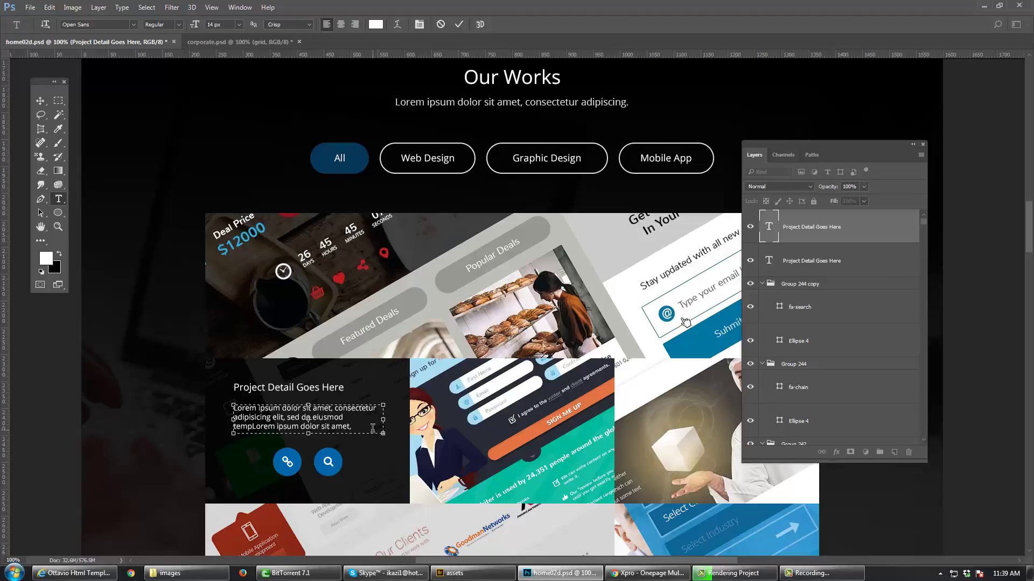
{"action": "key", "text": "ctrl+z"}
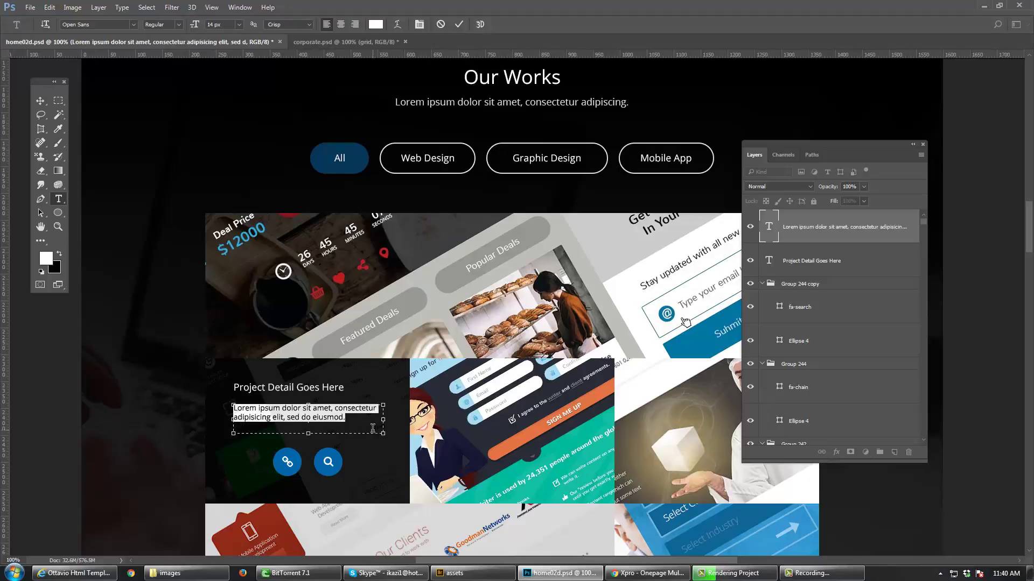
Step: Set the line spacing of the whole Lorem ipsum paragraph in the dark project tile to 20 px
{"action": "left_click_drag", "start_coordinate": [358, 421], "coordinate": [231, 405]}
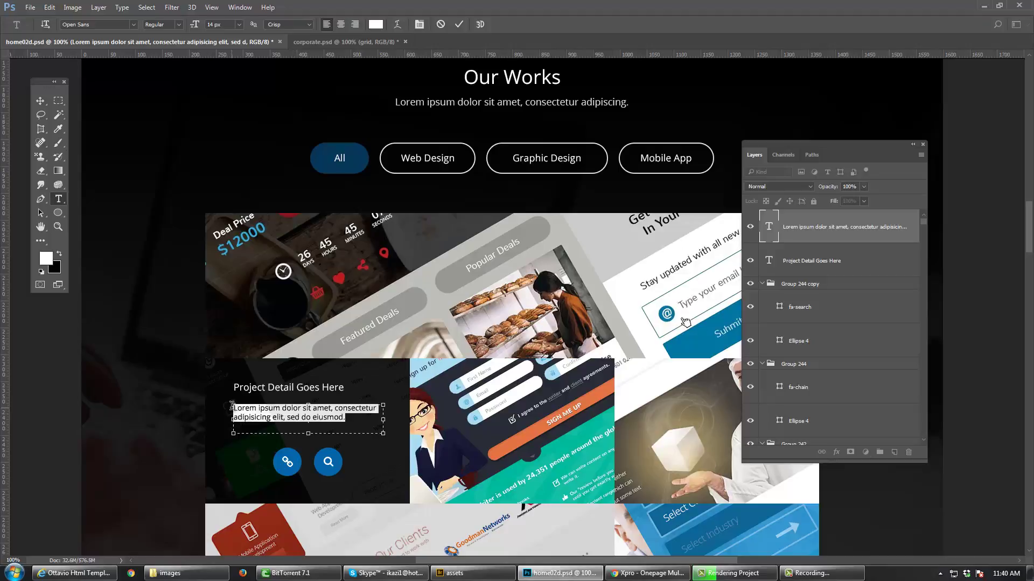
{"action": "left_click", "coordinate": [240, 9]}
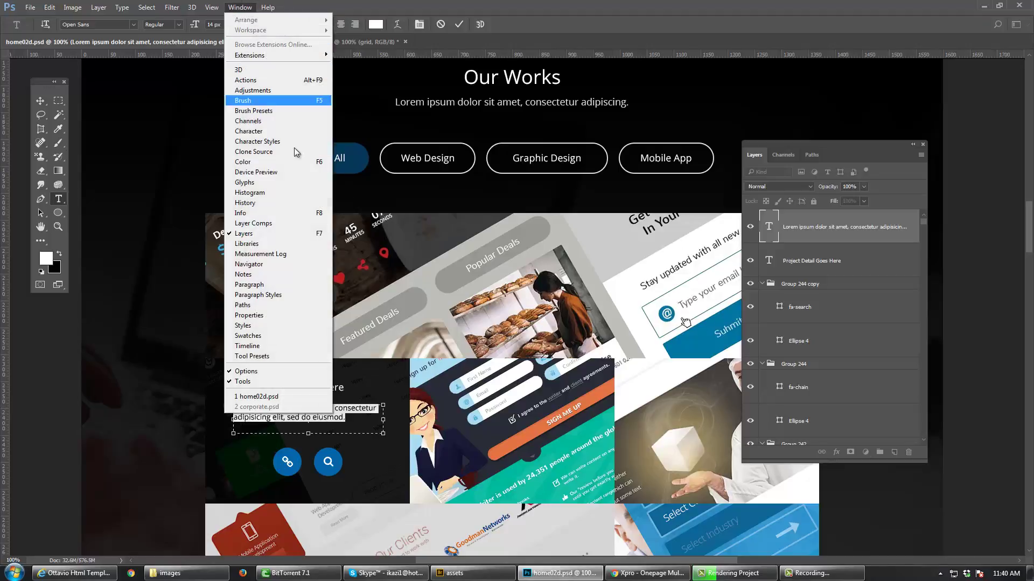
{"action": "left_click", "coordinate": [431, 4]}
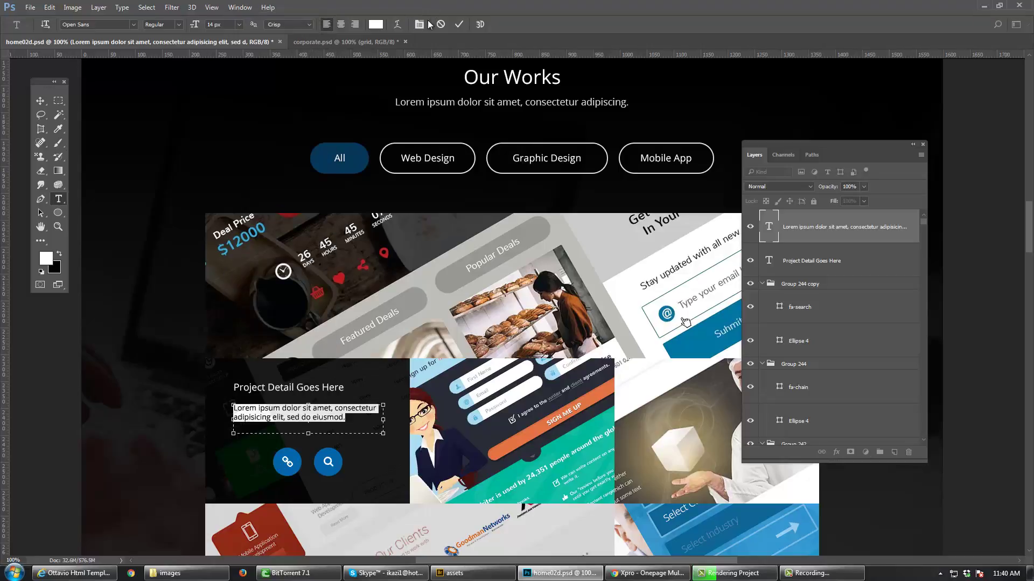
{"action": "left_click", "coordinate": [419, 24]}
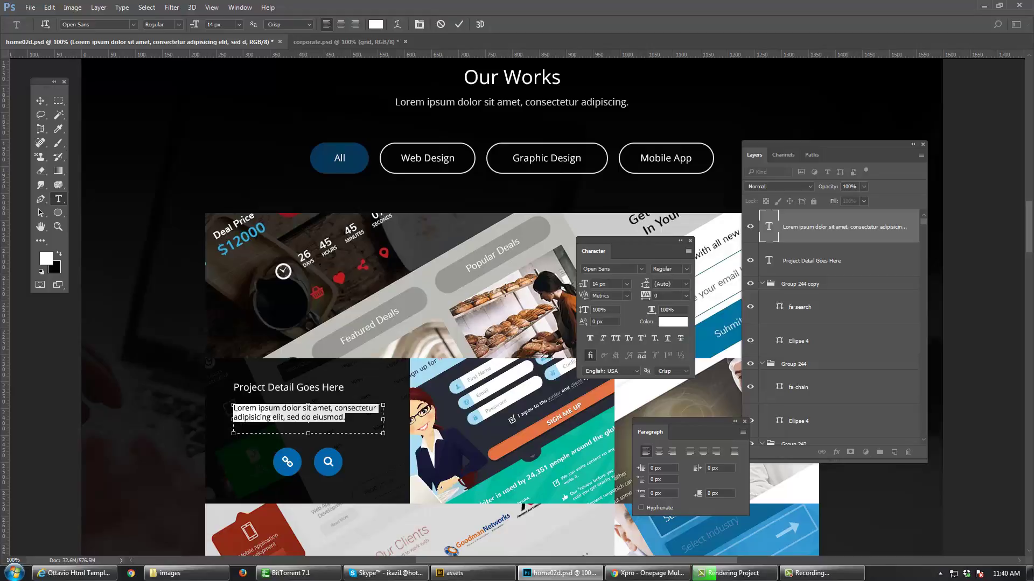
{"action": "left_click", "coordinate": [646, 284]}
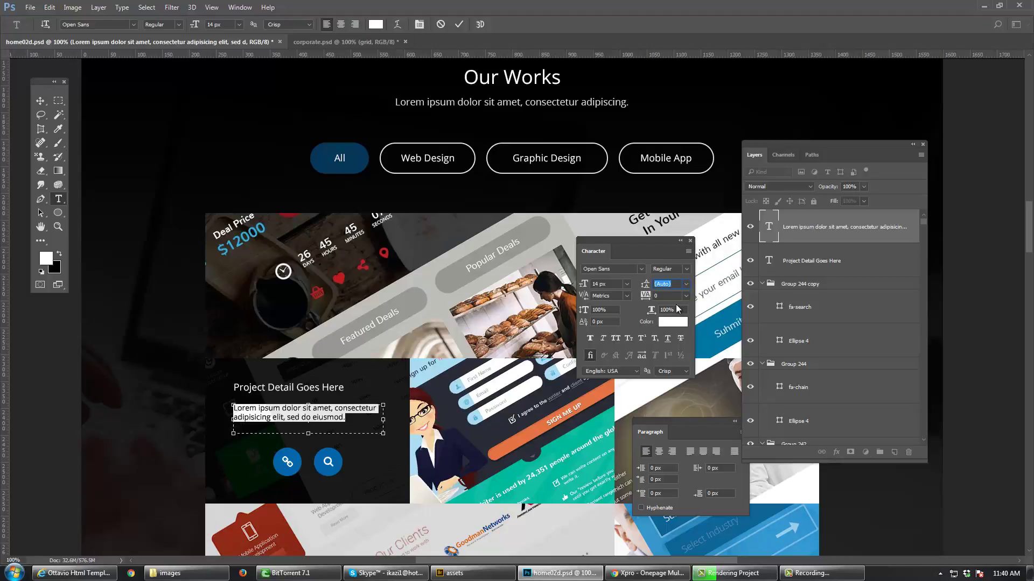
{"action": "type", "text": "1"}
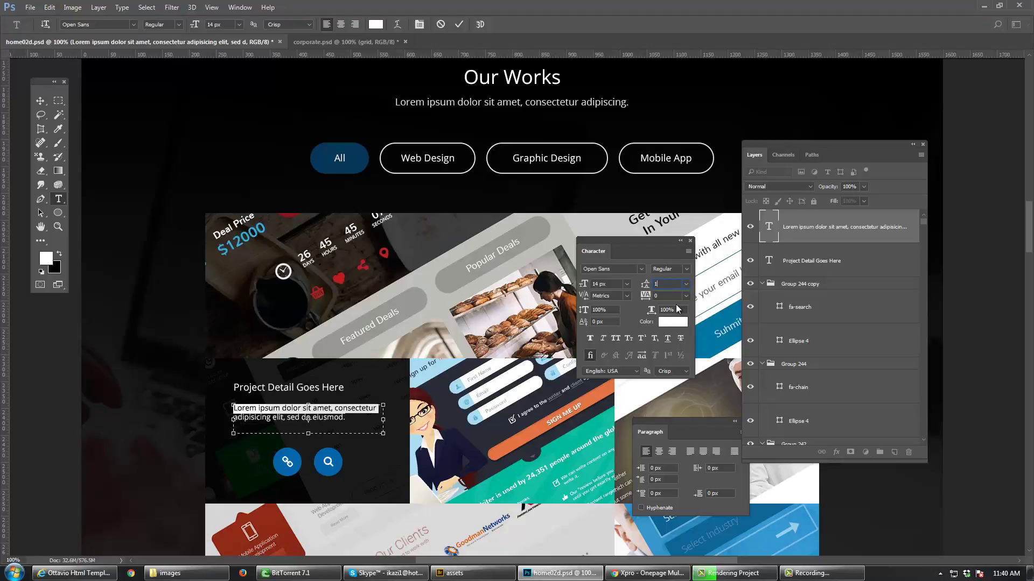
{"action": "type", "text": "8"}
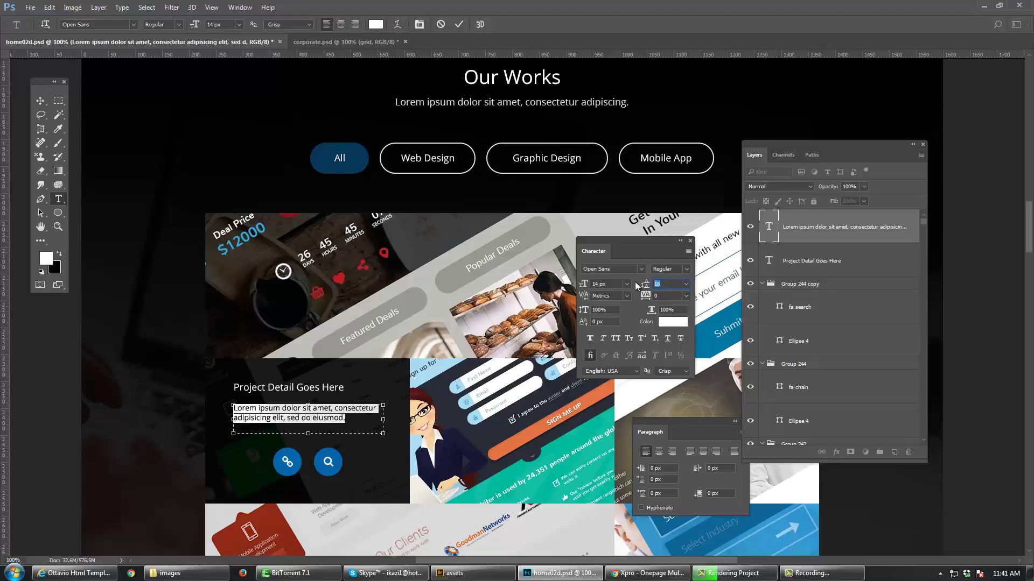
{"action": "type", "text": "20"}
{"action": "left_click", "coordinate": [41, 102]}
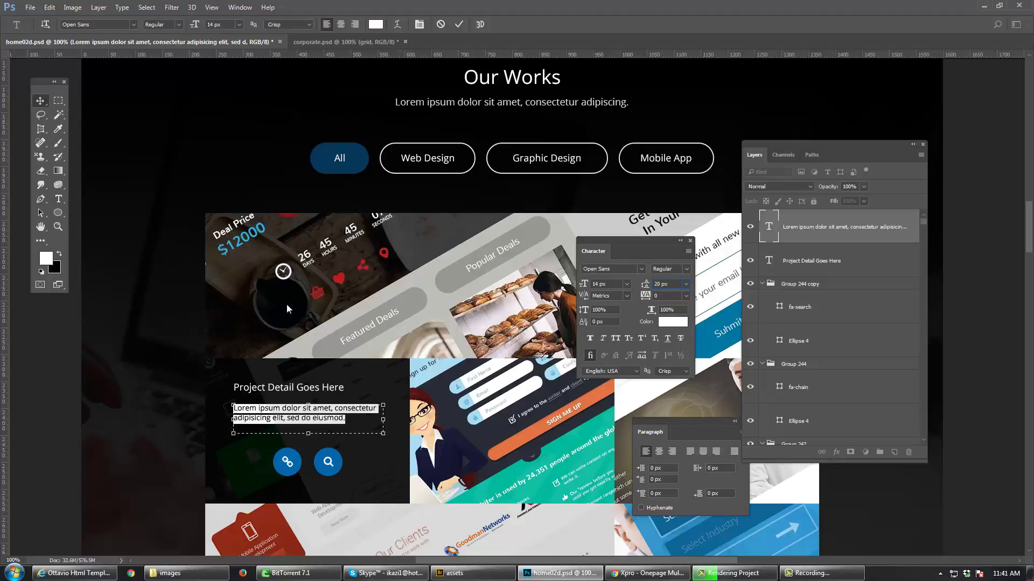
Step: Nudge the Lorem ipsum paragraph up a few pixels closer to the tile title and save the document
{"action": "key", "text": "Up"}
{"action": "key", "text": "Up"}
{"action": "key", "text": "Up"}
{"action": "key", "text": "Up"}
{"action": "key", "text": "Up"}
{"action": "key", "text": "Up"}
{"action": "key", "text": "Up"}
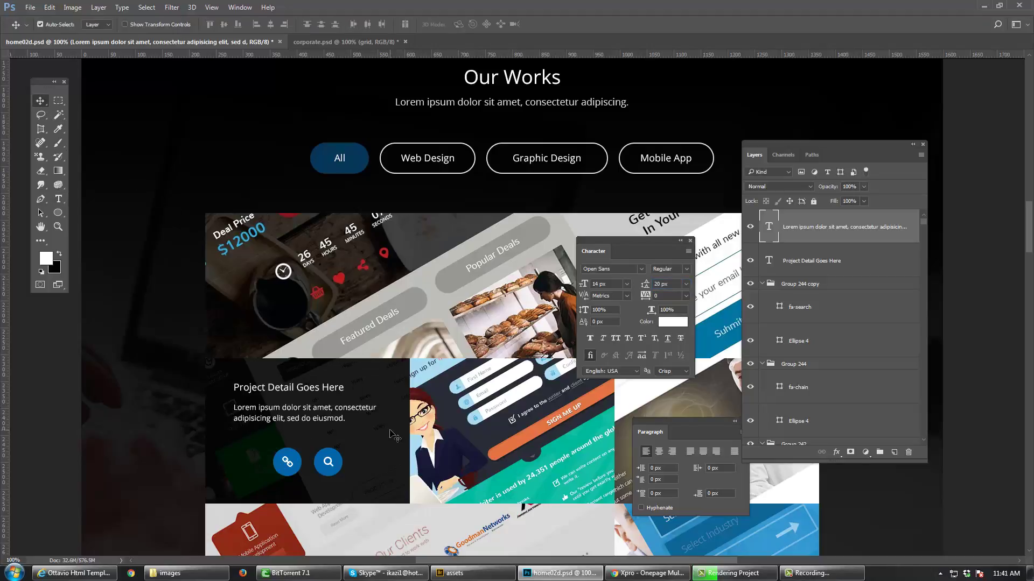
{"action": "key", "text": "Up"}
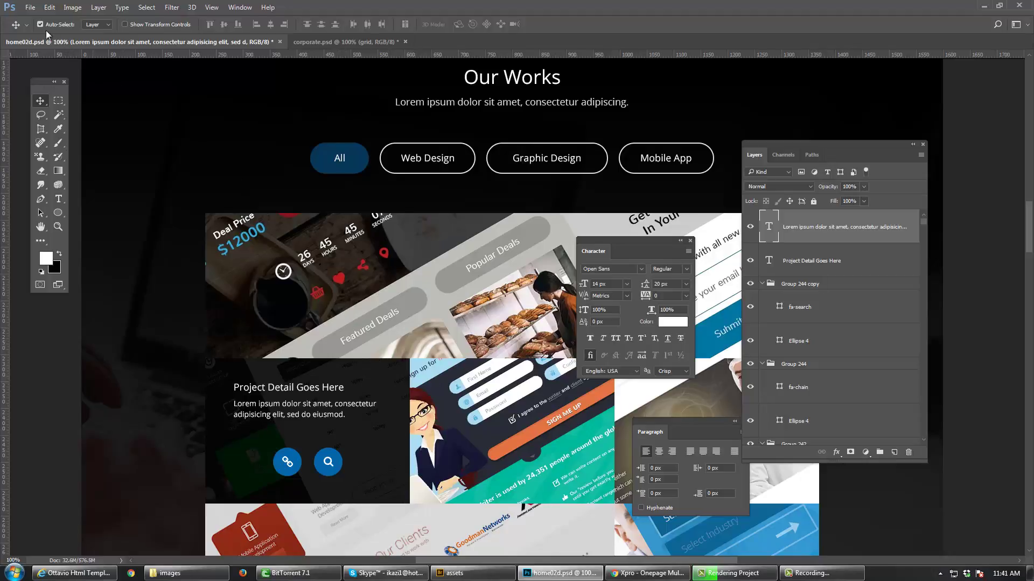
{"action": "left_click", "coordinate": [31, 8]}
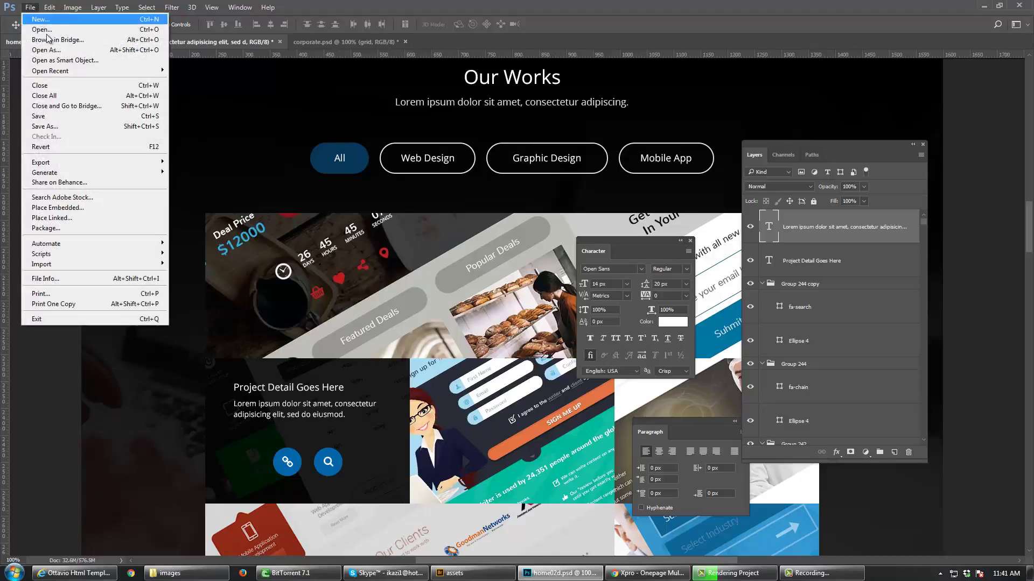
{"action": "left_click", "coordinate": [81, 114]}
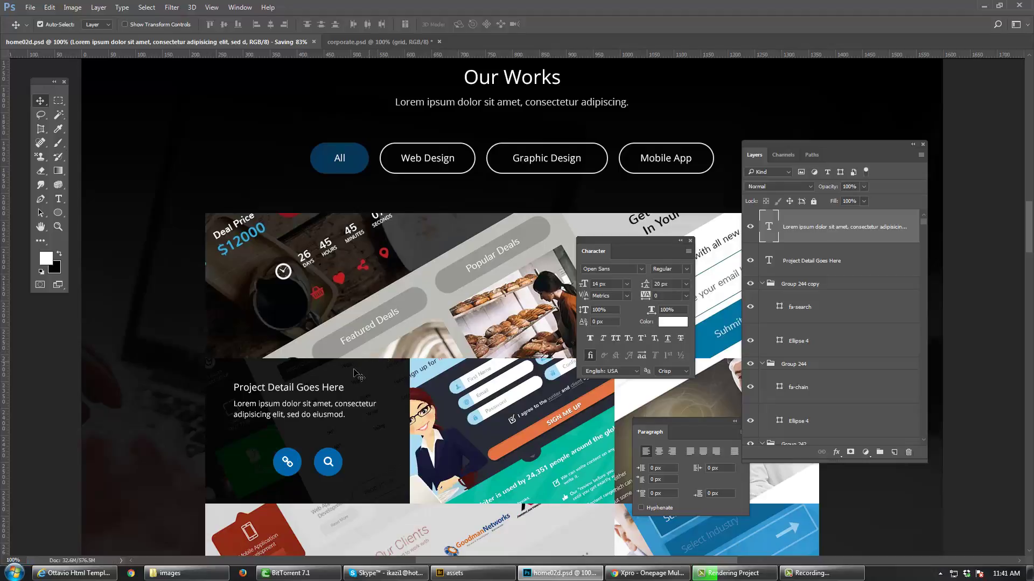
Step: Set the character tracking of the whole Lorem ipsum paragraph to 20, after trying 30
{"action": "scroll", "coordinate": [347, 409], "scroll_direction": "down", "scroll_amount": 4}
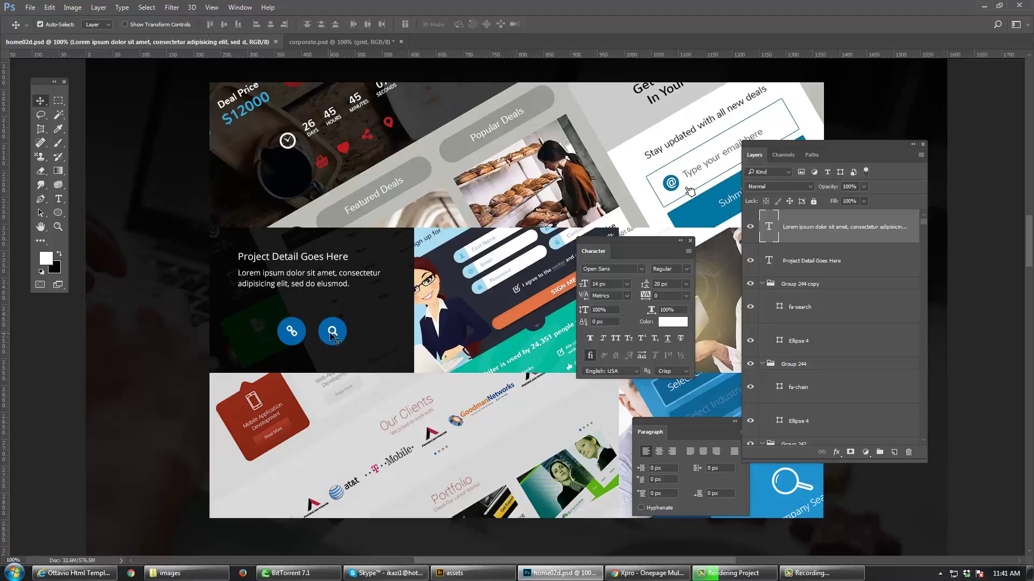
{"action": "left_click_drag", "start_coordinate": [346, 334], "coordinate": [267, 331]}
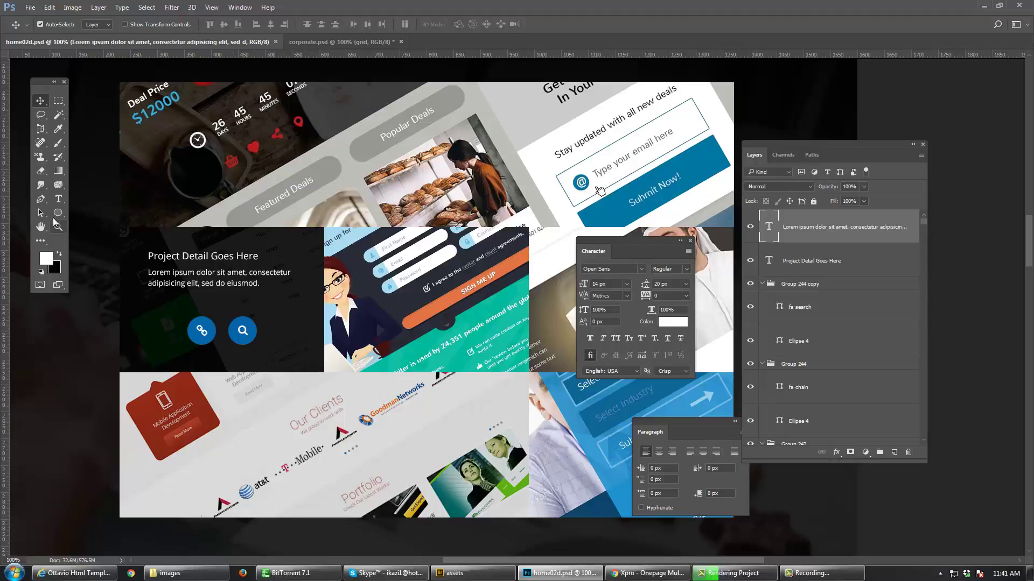
{"action": "left_click", "coordinate": [59, 199]}
{"action": "left_click", "coordinate": [209, 281]}
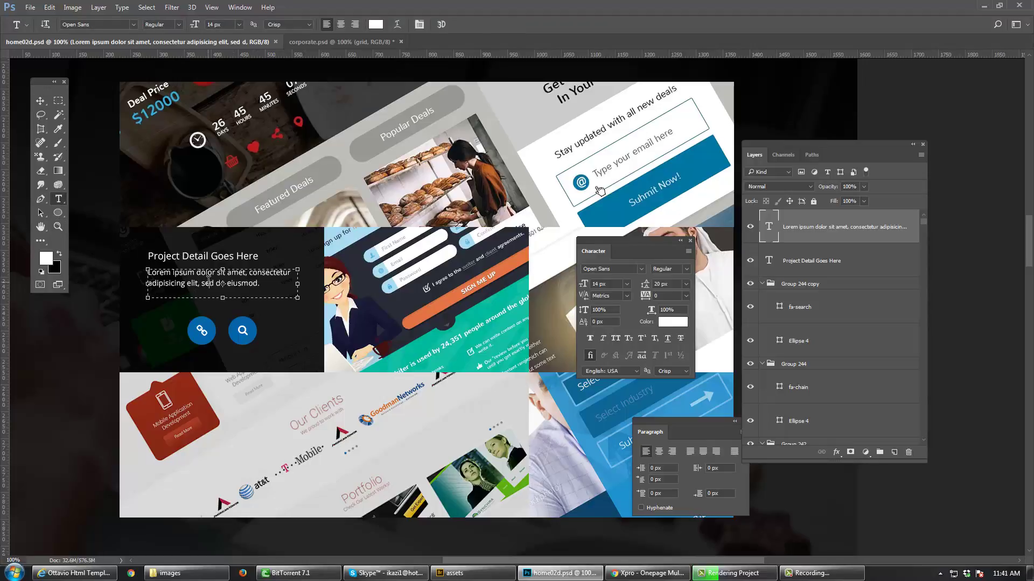
{"action": "key", "text": "ctrl+a"}
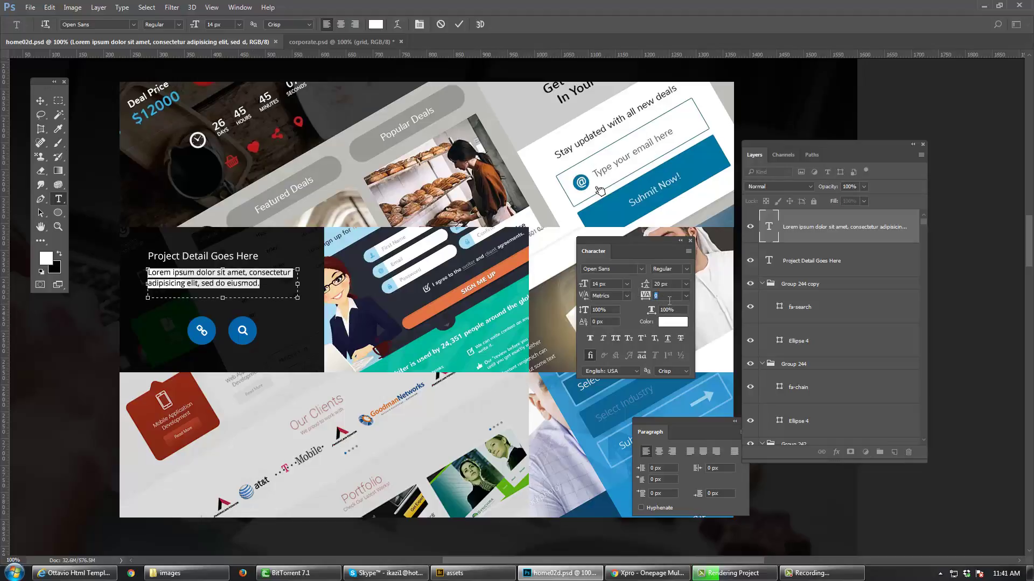
{"action": "type", "text": "30"}
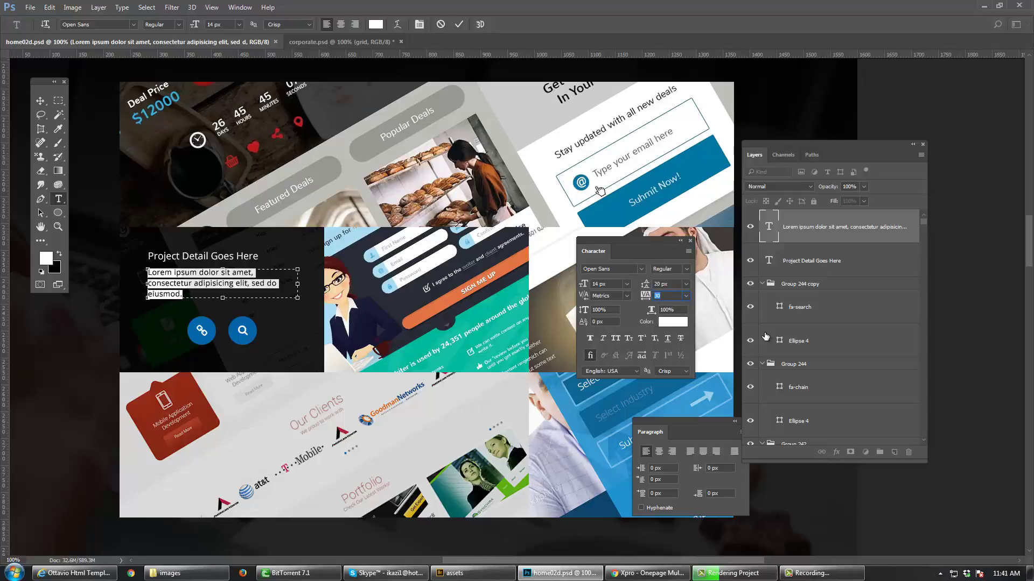
{"action": "type", "text": "20"}
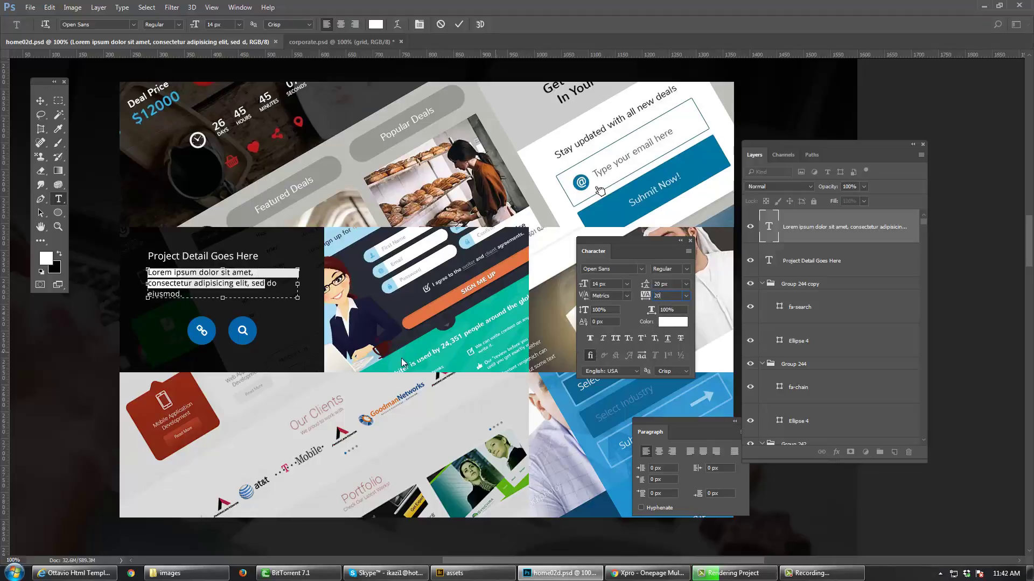
{"action": "left_click", "coordinate": [268, 287]}
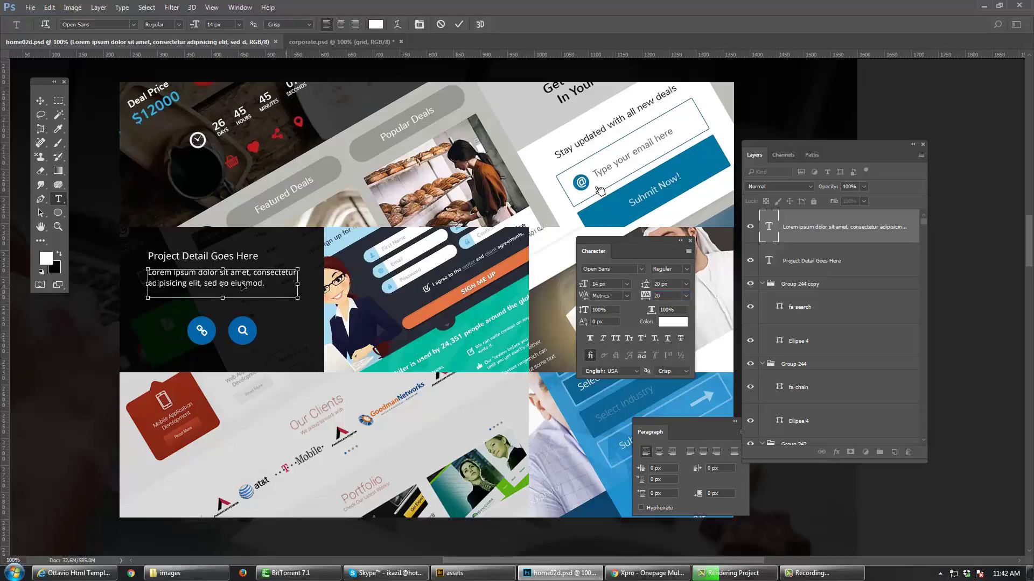
{"action": "key", "text": "ctrl+a"}
{"action": "left_click", "coordinate": [40, 101]}
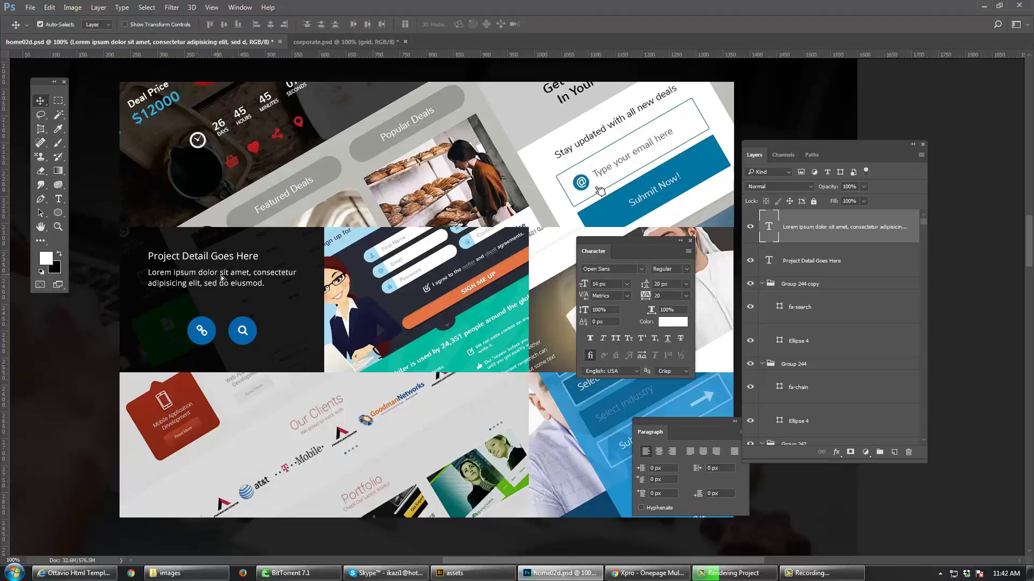
Step: Try to delete the tile's Lorem ipsum paragraph and undo the deletion
{"action": "left_click_drag", "start_coordinate": [218, 277], "coordinate": [227, 279]}
{"action": "key", "text": "Delete"}
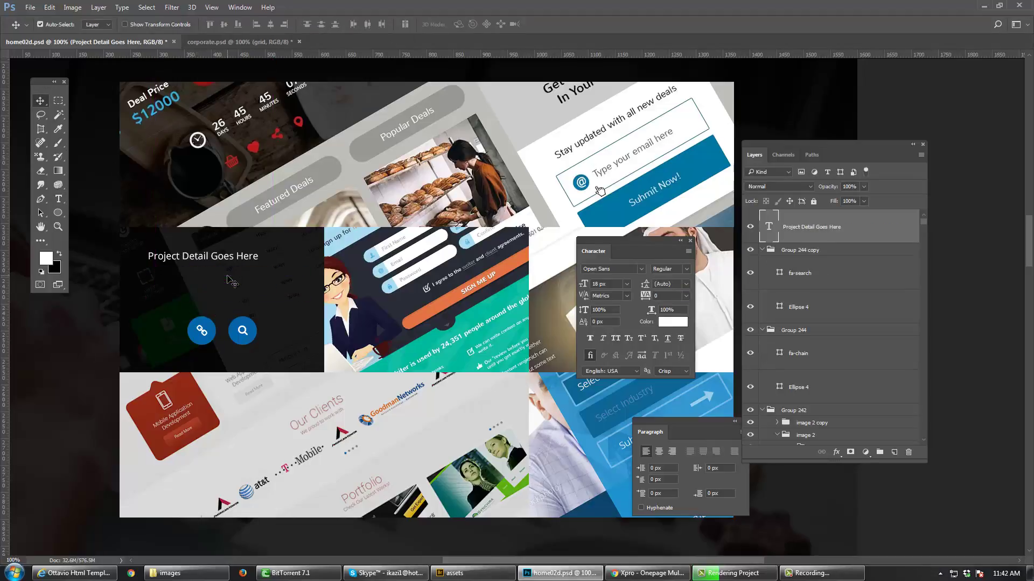
{"action": "key", "text": "ctrl"}
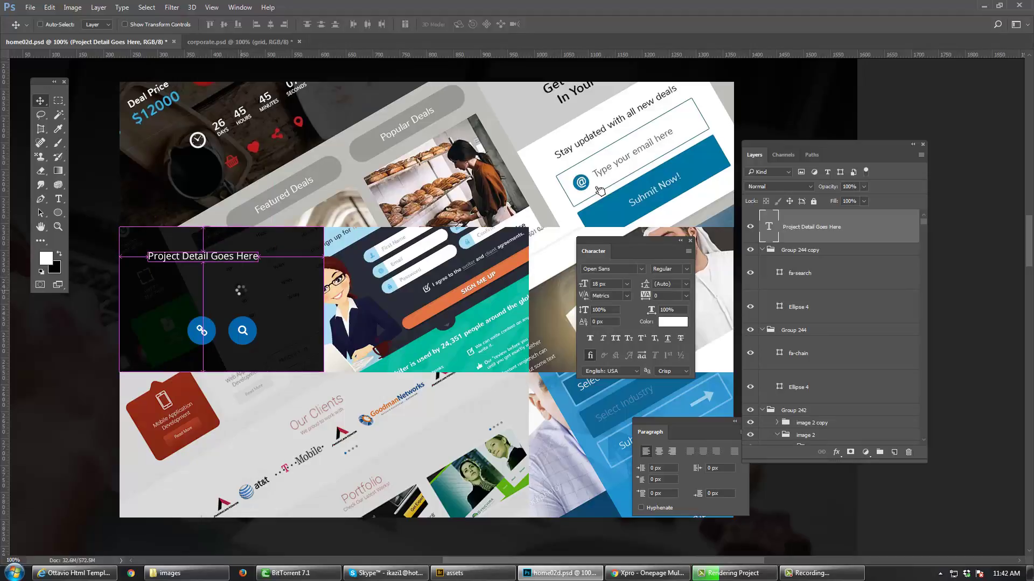
{"action": "key", "text": "ctrl+s"}
{"action": "left_click_drag", "start_coordinate": [304, 220], "coordinate": [311, 355]}
{"action": "key", "text": "ctrl+z"}
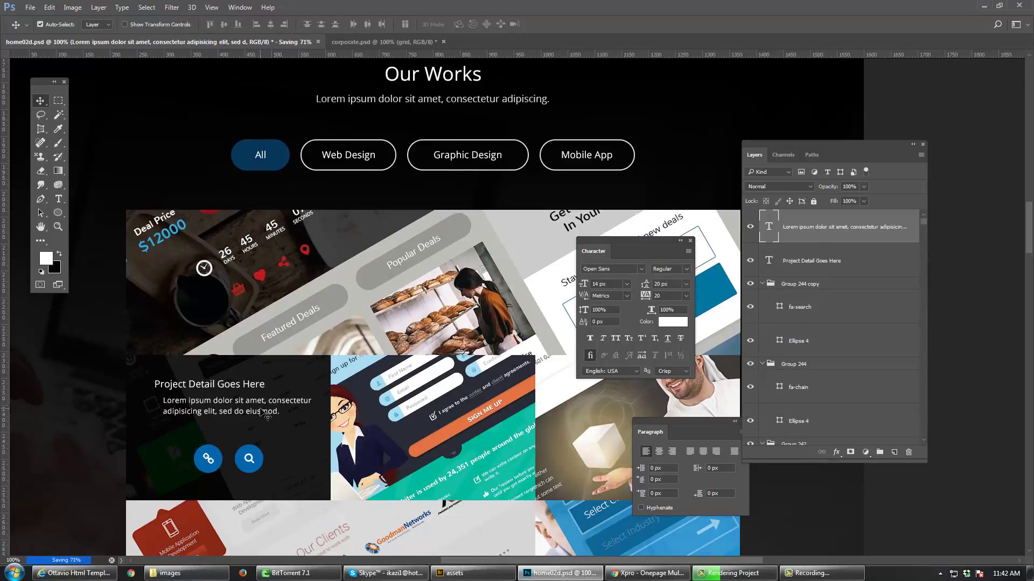
Step: Copy all the text of the tile's Lorem ipsum paragraph and delete that text layer
{"action": "double_click", "coordinate": [262, 412]}
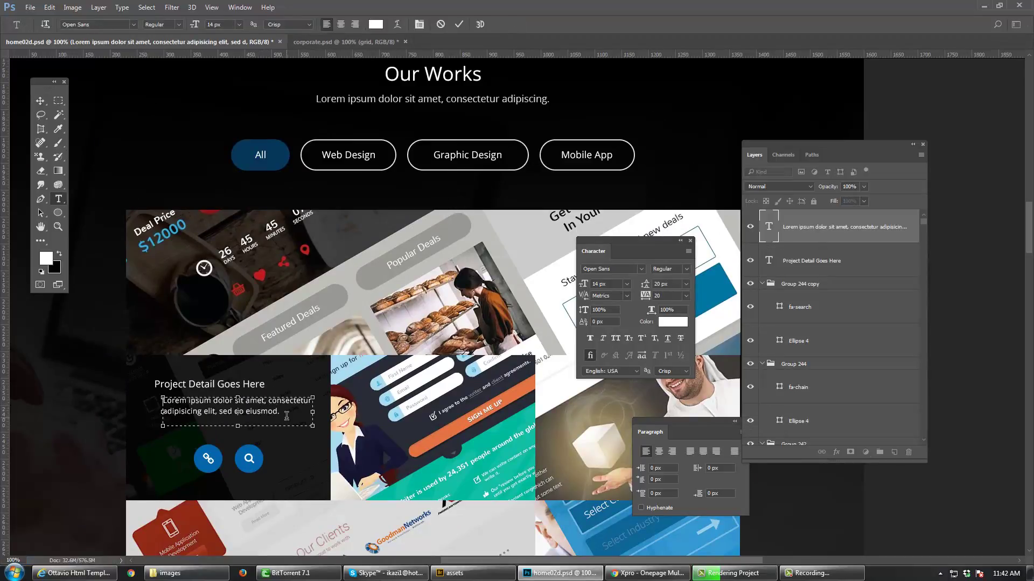
{"action": "key", "text": "ctrl+a"}
{"action": "key", "text": "ctrl+c"}
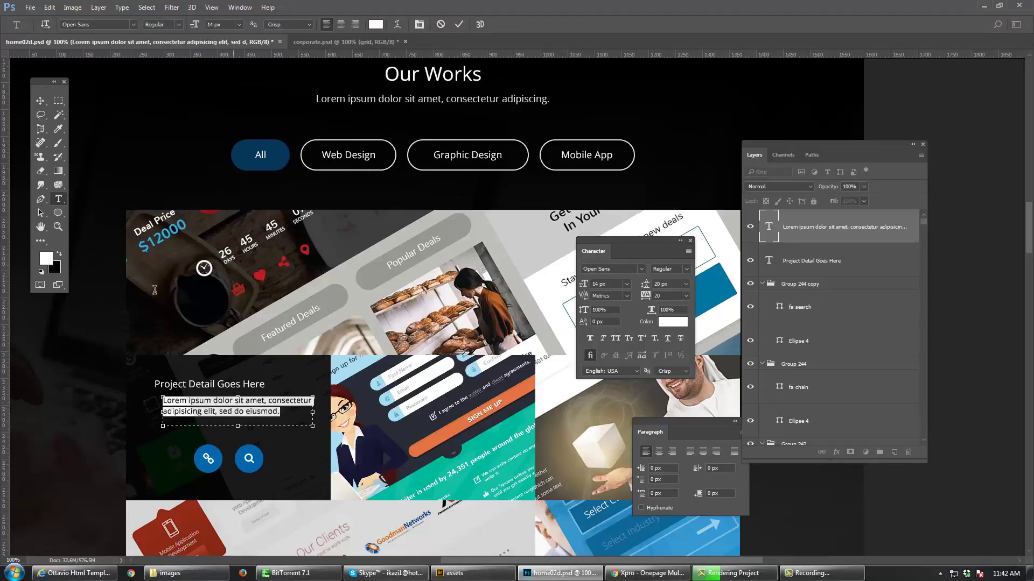
{"action": "left_click", "coordinate": [43, 104]}
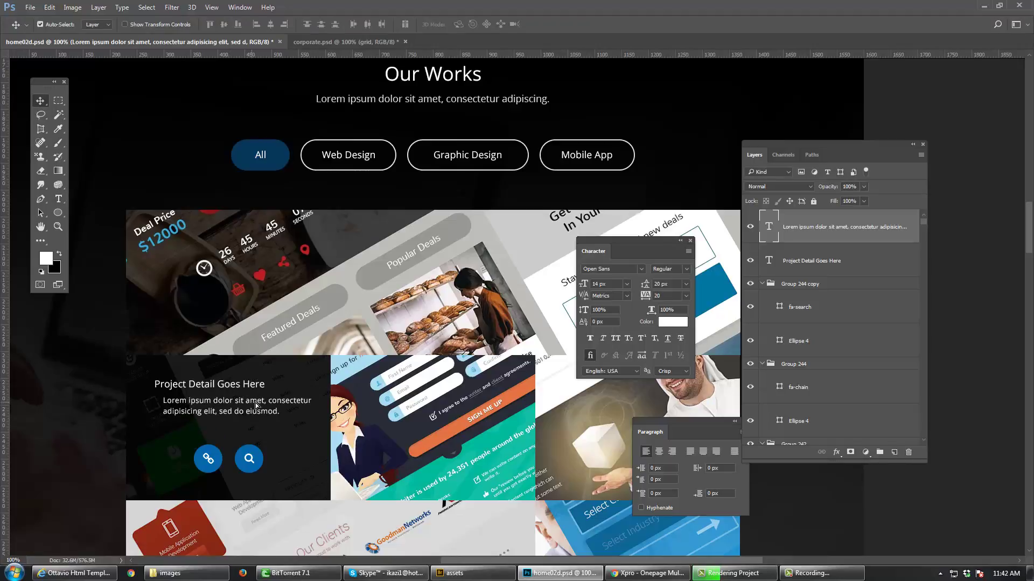
{"action": "left_click_drag", "start_coordinate": [255, 407], "coordinate": [262, 409]}
{"action": "key", "text": "Delete"}
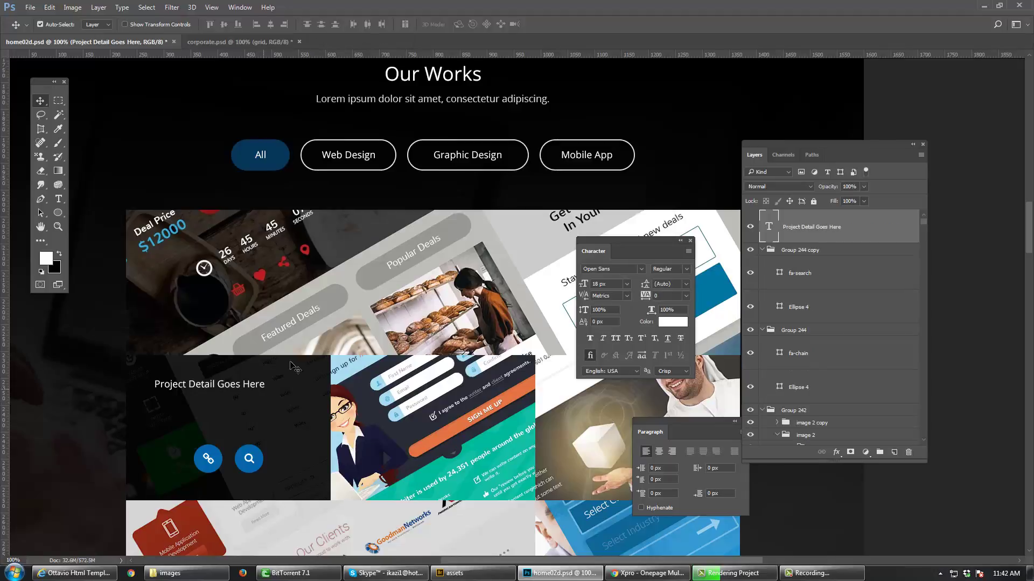
Step: Duplicate the tile title "Project Detail Goes Here" directly beneath the original
{"action": "left_click", "coordinate": [379, 100]}
{"action": "left_click", "coordinate": [239, 388]}
{"action": "left_click_drag", "start_coordinate": [240, 389], "coordinate": [244, 408]}
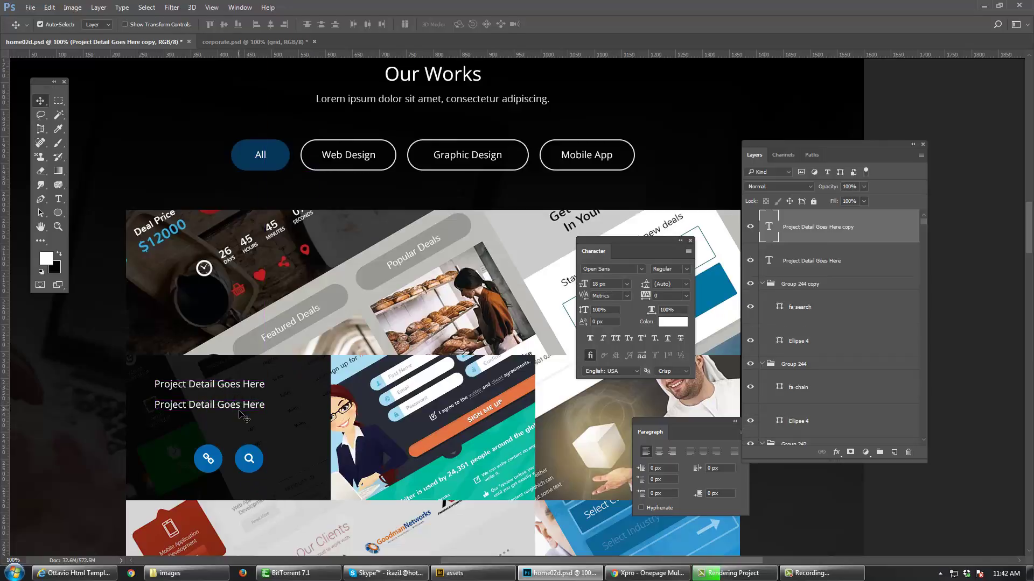
Step: Convert the duplicated "Project Detail Goes Here" title from point text to paragraph text
{"action": "key", "text": "t"}
{"action": "left_click", "coordinate": [244, 408]}
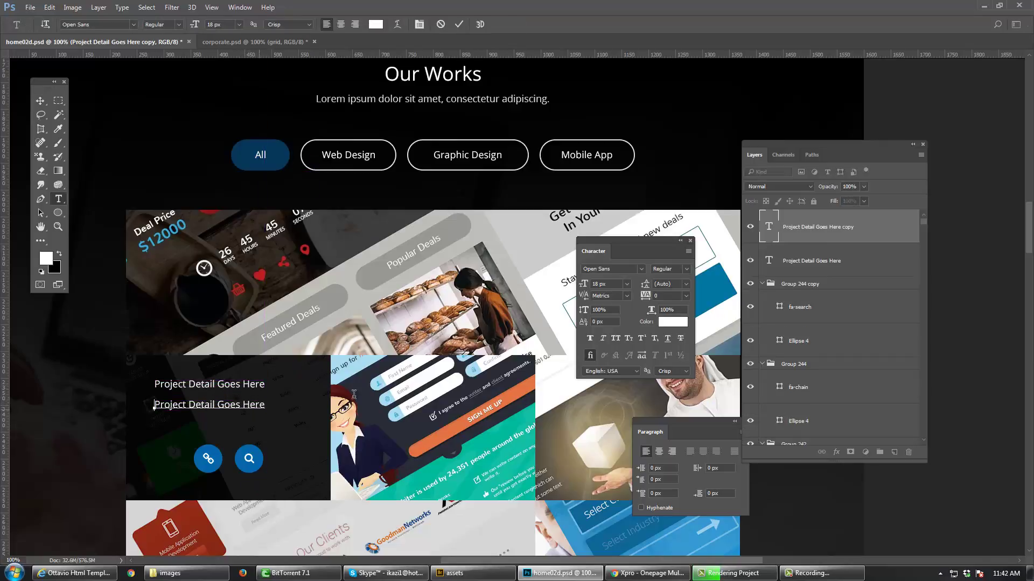
{"action": "key", "text": "ctrl+a"}
{"action": "left_click", "coordinate": [808, 235]}
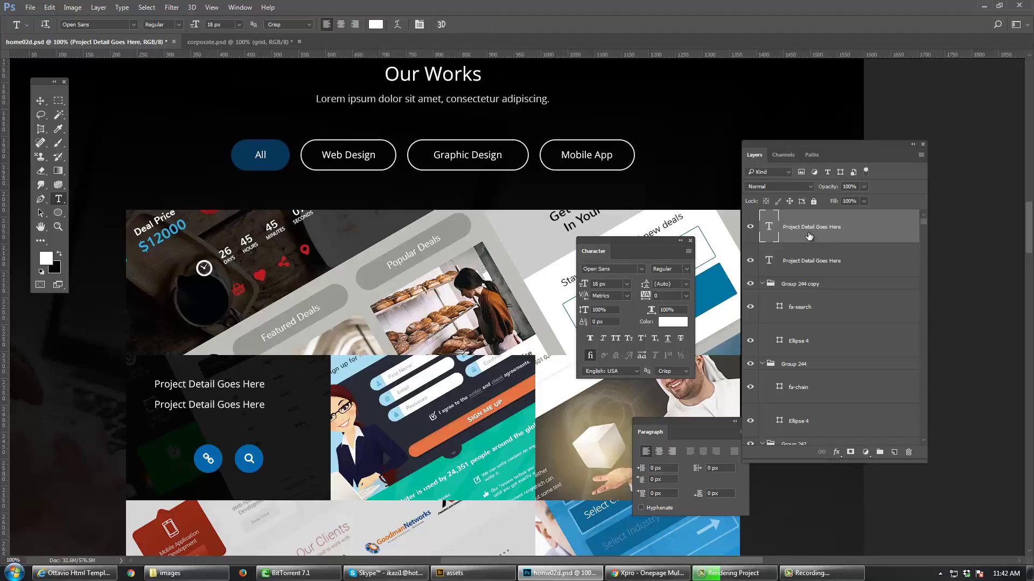
{"action": "right_click", "coordinate": [807, 235]}
{"action": "left_click", "coordinate": [643, 402]}
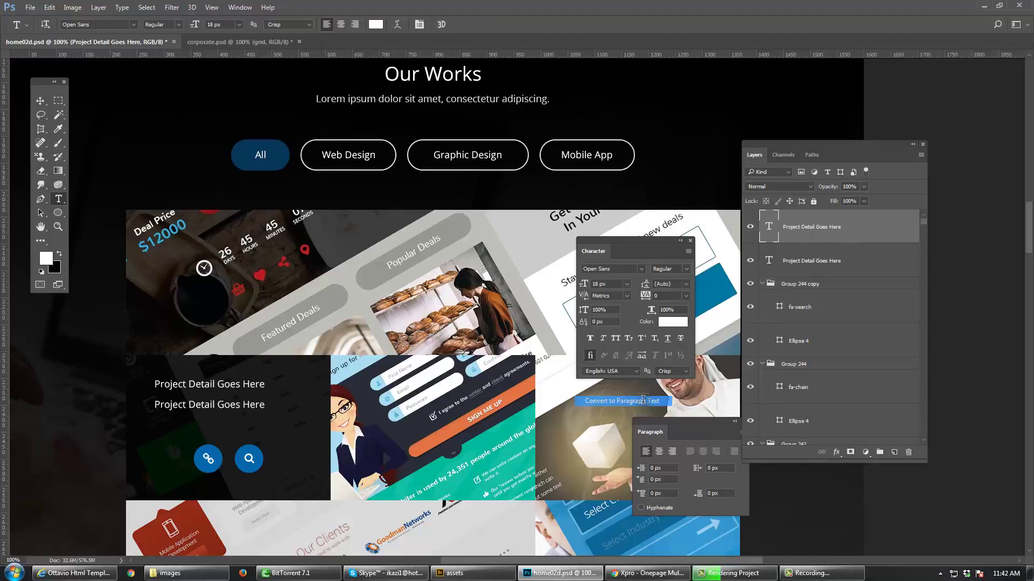
Step: Set the font size of all text in the converted title copy to 14 px
{"action": "left_click", "coordinate": [246, 408]}
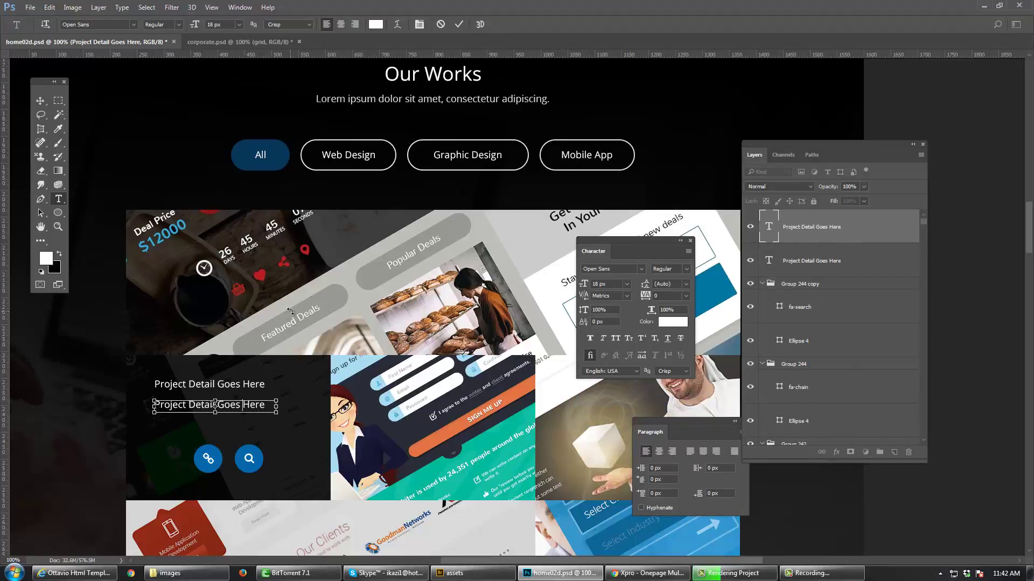
{"action": "key", "text": "ctrl+a"}
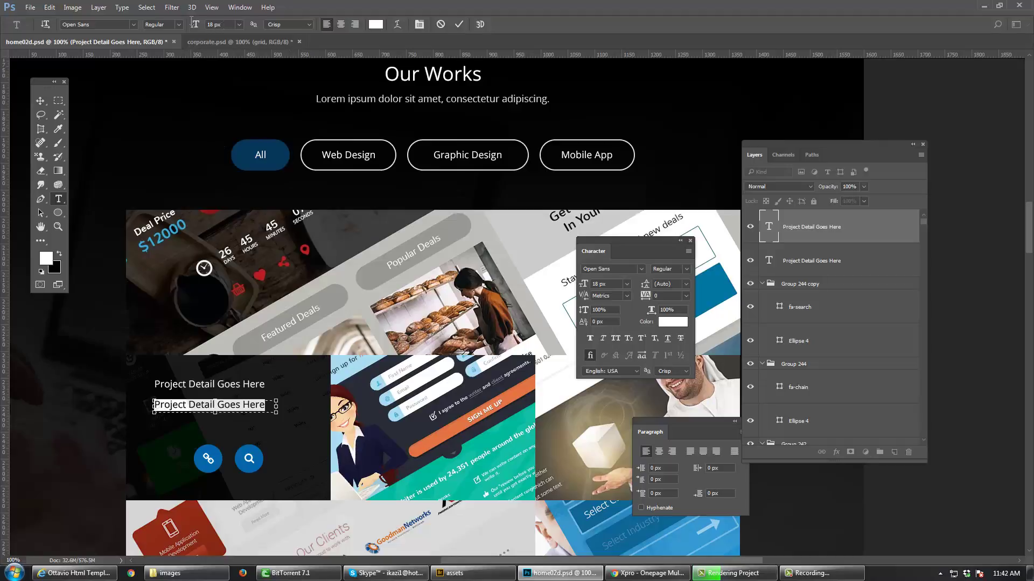
{"action": "left_click", "coordinate": [191, 23]}
{"action": "type", "text": "14"}
{"action": "key", "text": "Return"}
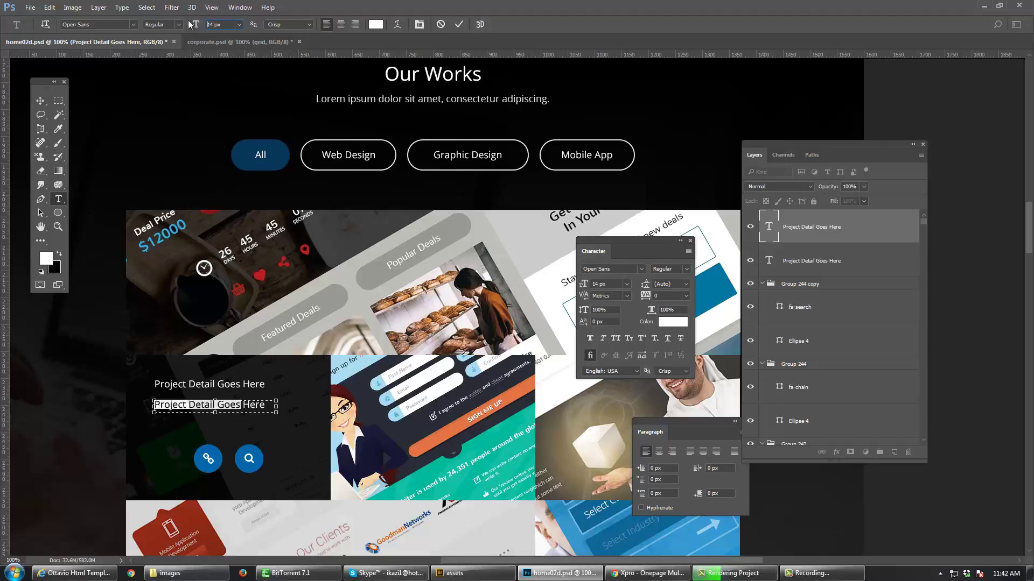
{"action": "key", "text": "ctrl+Return"}
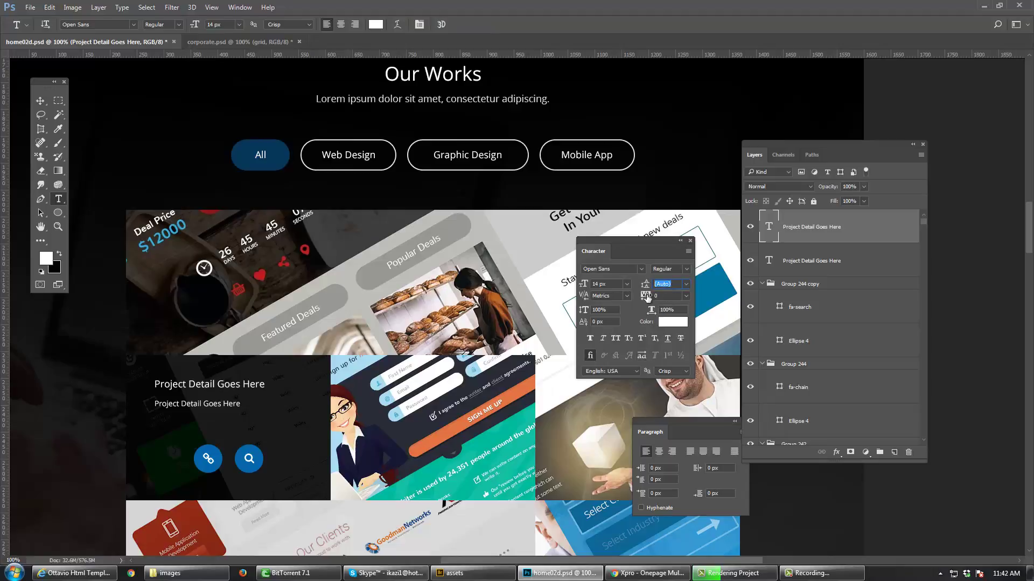
Step: Set the duplicated tile title's leading to 18 px and its tracking to 20
{"action": "type", "text": "18"}
{"action": "left_click", "coordinate": [661, 296]}
{"action": "key", "text": "Return"}
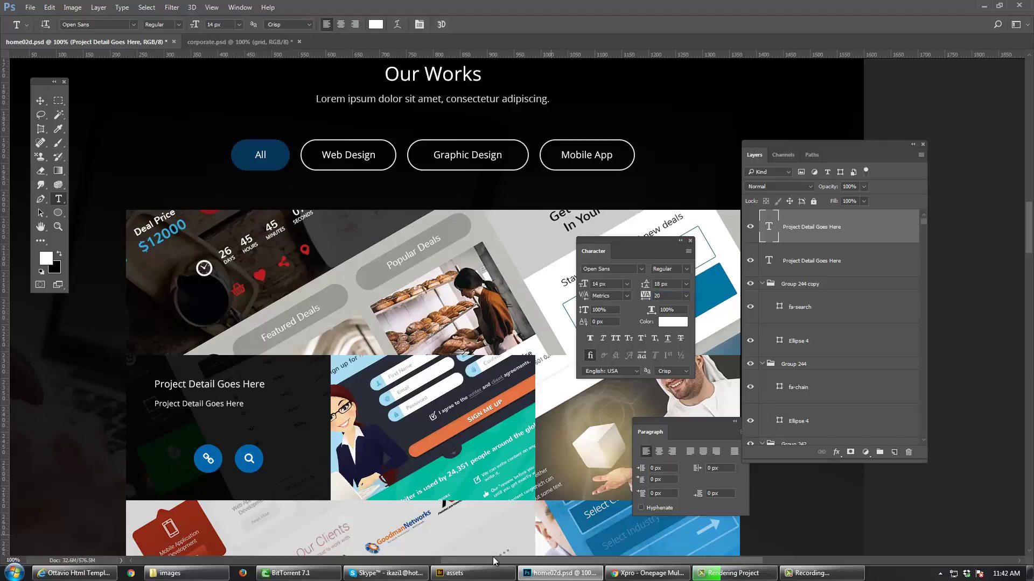
Step: Open Notepad, paste the copied Lorem ipsum paragraph, select all of it, and switch back to Photoshop
{"action": "key", "text": "super+r"}
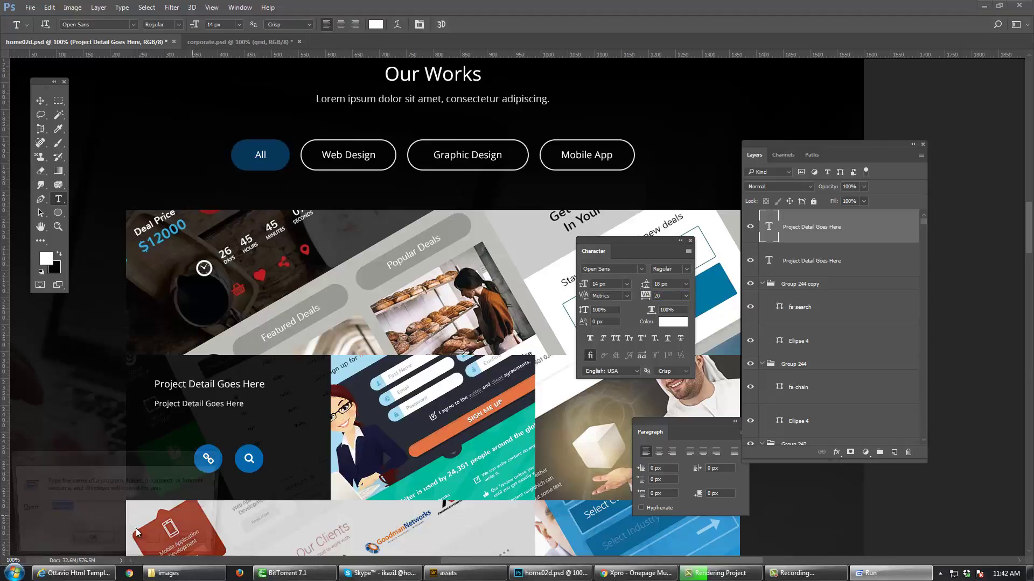
{"action": "left_click", "coordinate": [107, 545]}
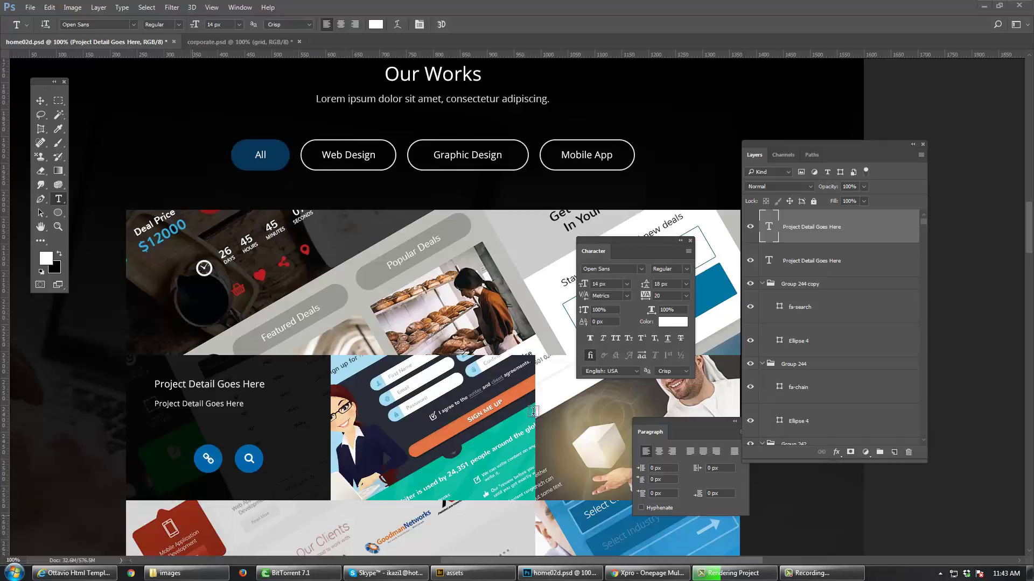
{"action": "key", "text": "ctrl+v"}
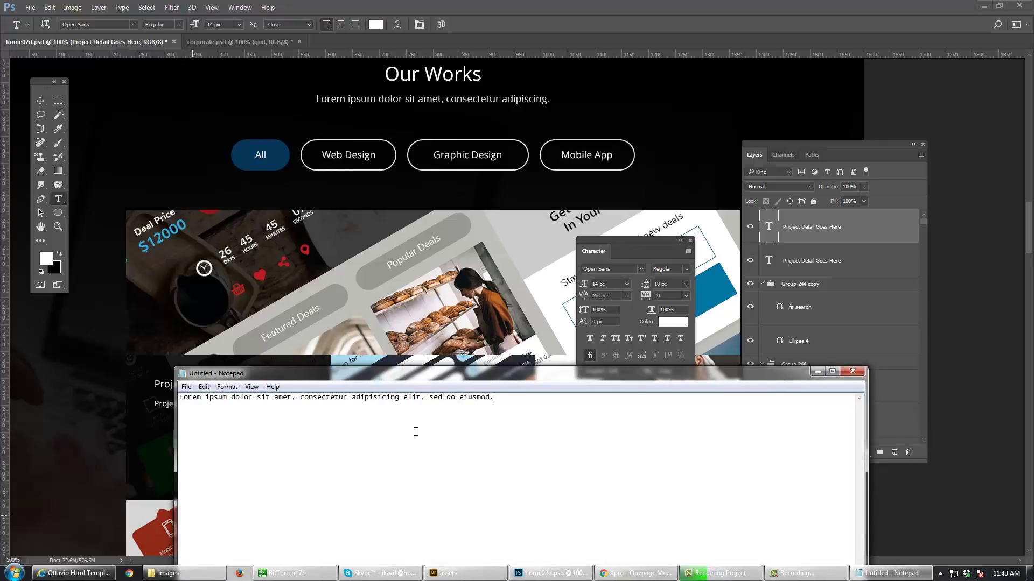
{"action": "key", "text": "ctrl+a"}
{"action": "key", "text": "alt+Tab"}
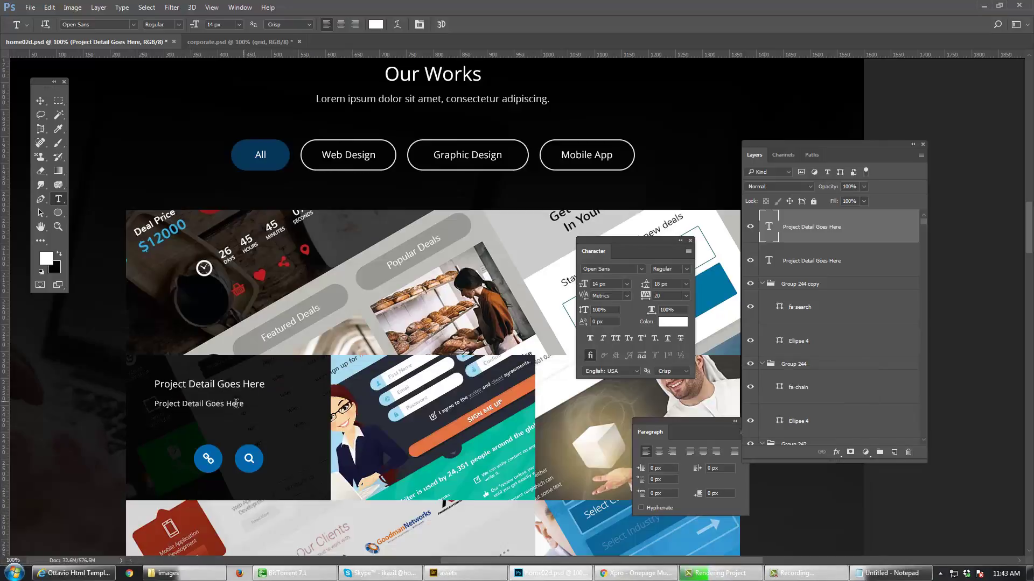
Step: Replace the title copy with "Lorem ipsum dolor sit amet, consectetur adipisicing elit, sed do eiusmod." and enlarge its text box to fit two lines
{"action": "left_click", "coordinate": [236, 403]}
{"action": "key", "text": "ctrl+a"}
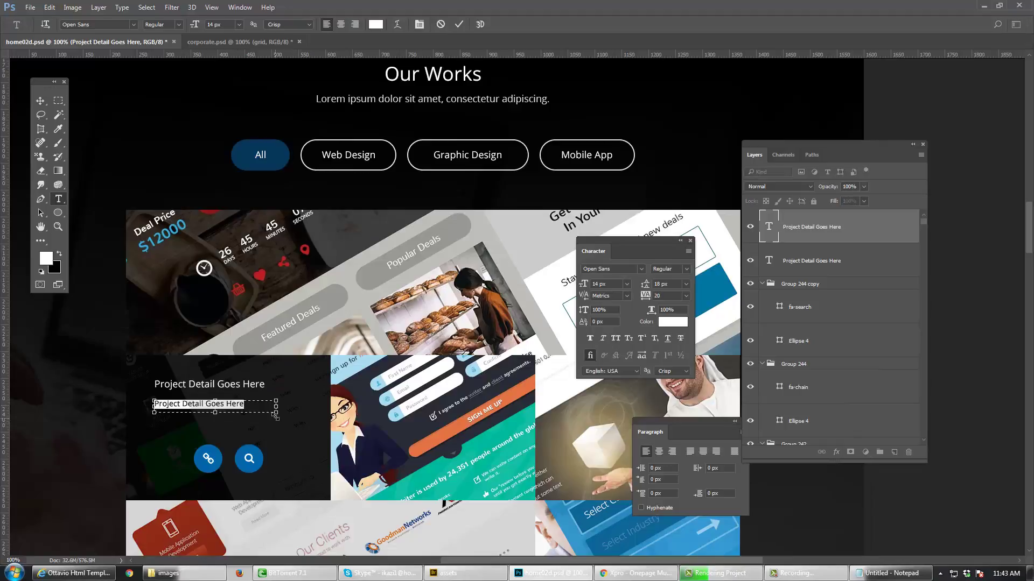
{"action": "type", "text": "Lorem ipsum dolor sit amet,"}
{"action": "left_click_drag", "start_coordinate": [275, 417], "coordinate": [308, 427]}
{"action": "key", "text": "ctrl+Return"}
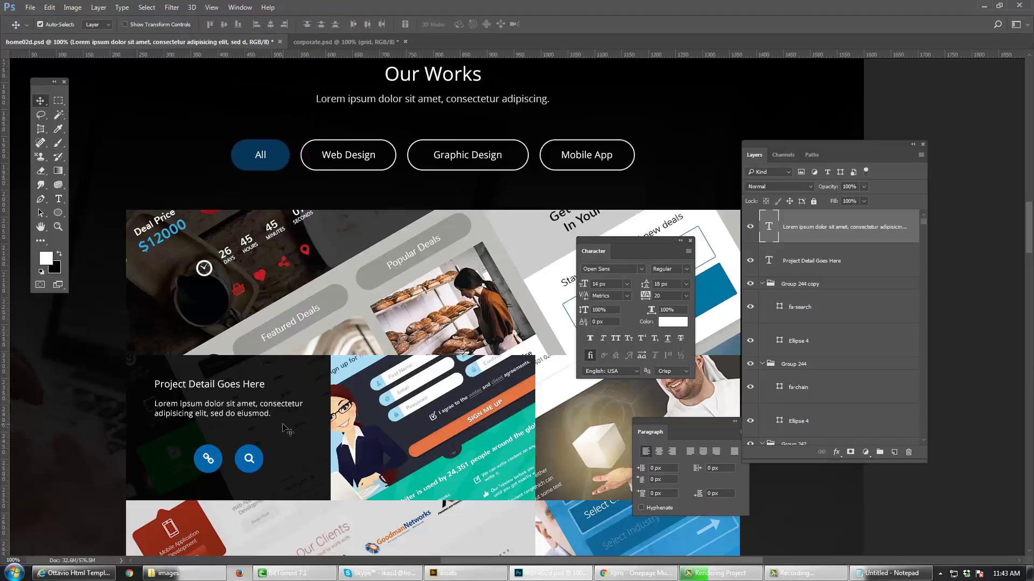
Step: Nudge the Lorem ipsum description slightly upward, closer to the tile title
{"action": "key", "text": "Up"}
{"action": "key", "text": "Up"}
{"action": "key", "text": "Up"}
{"action": "key", "text": "Up"}
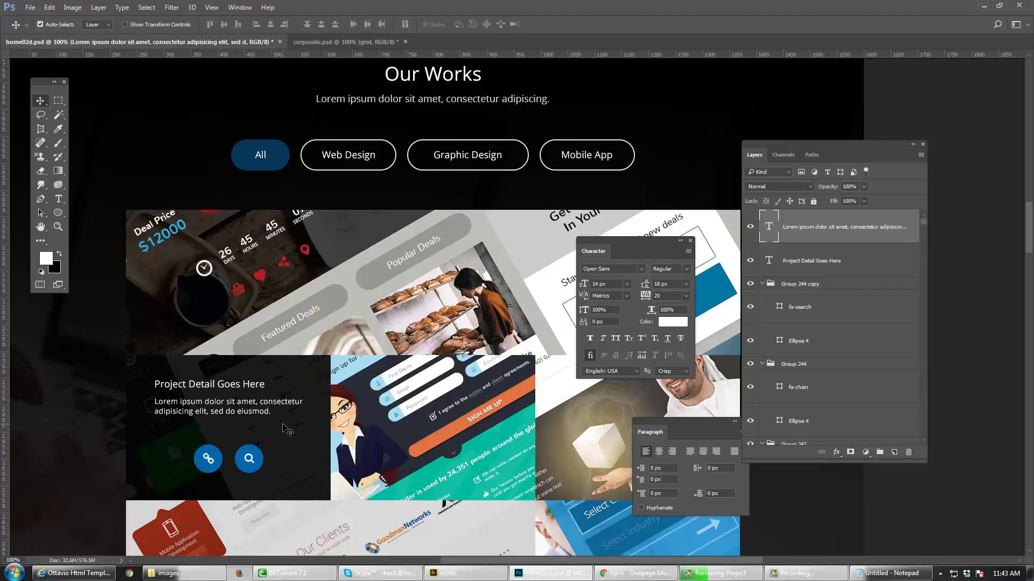
Step: Review the Our Works tiles and compare their text and spacing with the Our Services and Our Team sections
{"action": "scroll", "coordinate": [275, 441], "scroll_direction": "down", "scroll_amount": 2}
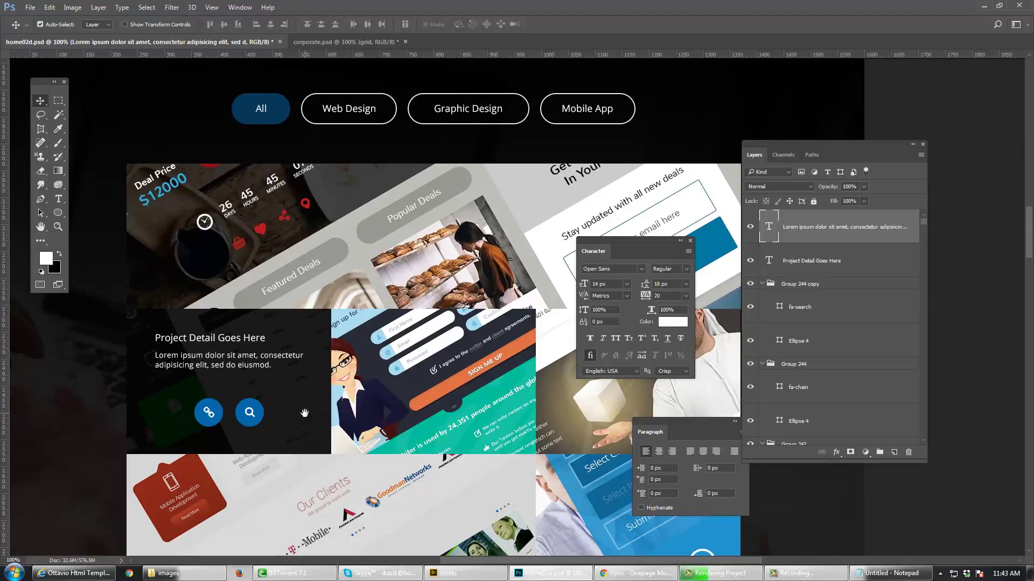
{"action": "scroll", "coordinate": [345, 398], "scroll_direction": "down", "scroll_amount": 2}
{"action": "scroll", "coordinate": [345, 398], "scroll_direction": "right", "scroll_amount": 2}
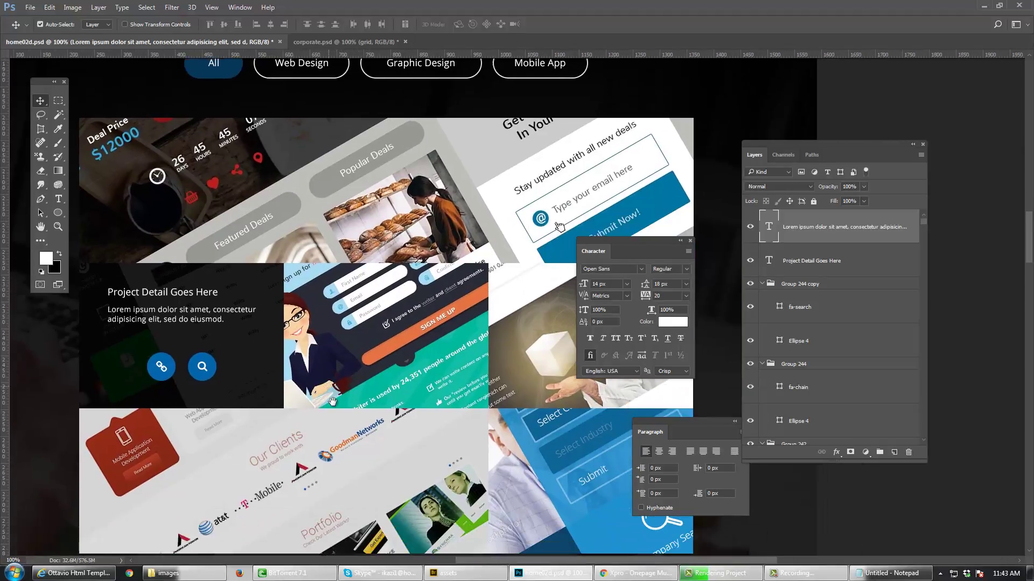
{"action": "scroll", "coordinate": [339, 420], "scroll_direction": "up", "scroll_amount": 4}
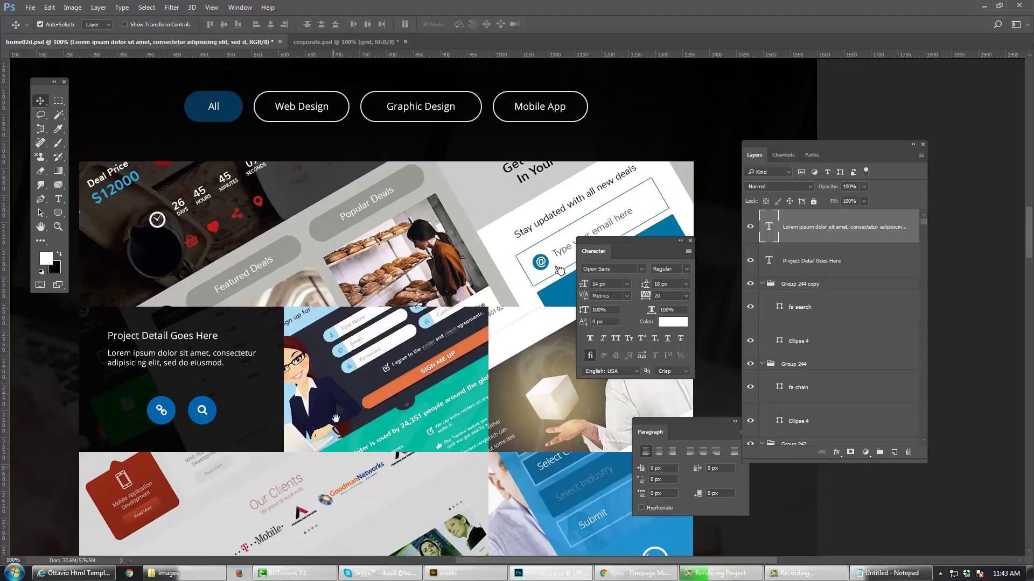
{"action": "scroll", "coordinate": [366, 423], "scroll_direction": "left", "scroll_amount": 2}
{"action": "scroll", "coordinate": [396, 427], "scroll_direction": "up", "scroll_amount": 3}
{"action": "scroll", "coordinate": [396, 427], "scroll_direction": "right", "scroll_amount": 1}
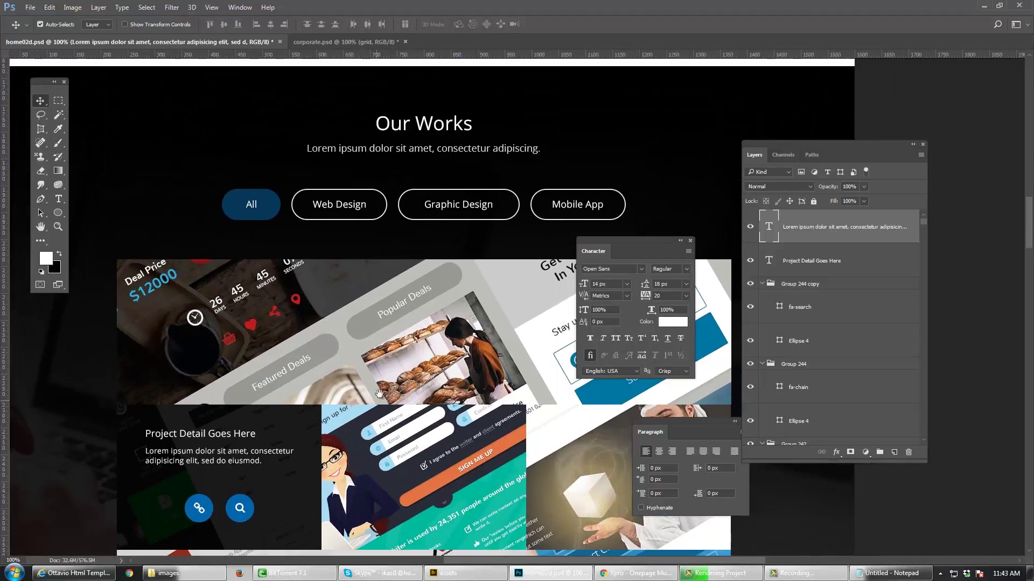
{"action": "left_click", "coordinate": [406, 372], "text": "ctrl+alt"}
{"action": "left_click", "coordinate": [407, 372], "text": "ctrl+alt"}
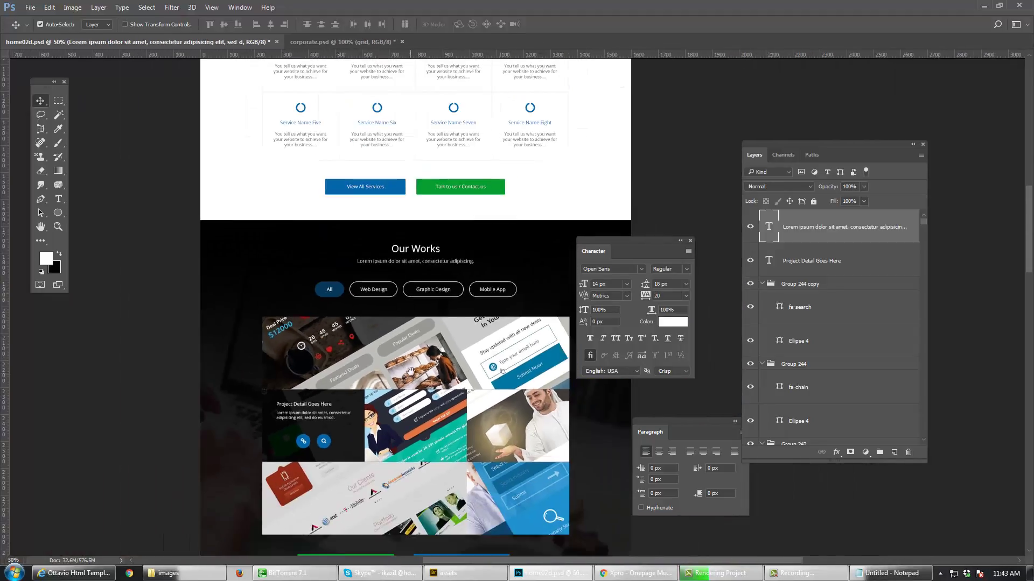
{"action": "scroll", "coordinate": [377, 323], "scroll_direction": "up", "scroll_amount": 6}
{"action": "scroll", "coordinate": [377, 323], "scroll_direction": "right", "scroll_amount": 2}
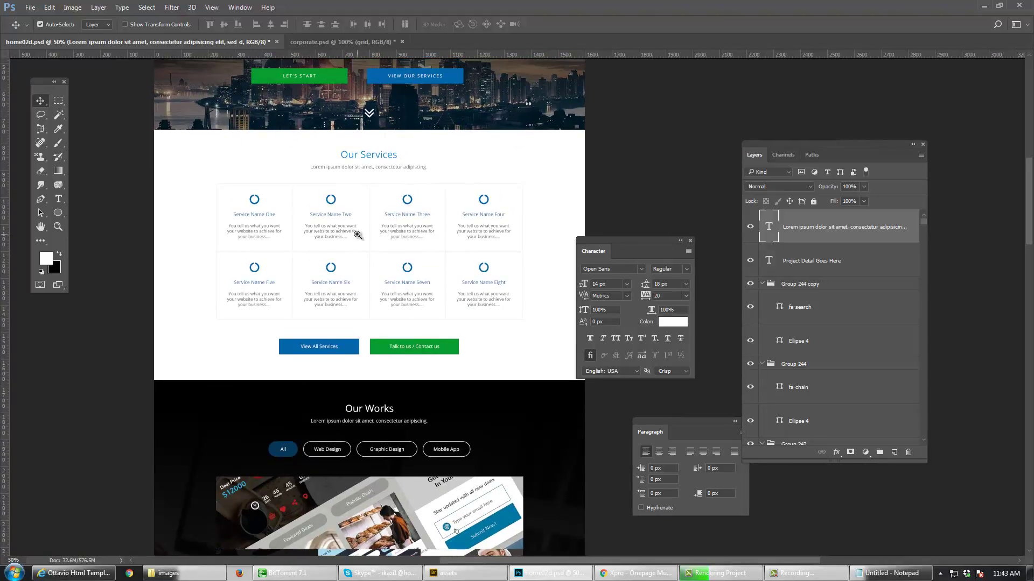
{"action": "left_click", "coordinate": [357, 234], "text": "ctrl"}
{"action": "left_click", "coordinate": [357, 233], "text": "ctrl"}
{"action": "left_click", "coordinate": [357, 233], "text": "ctrl"}
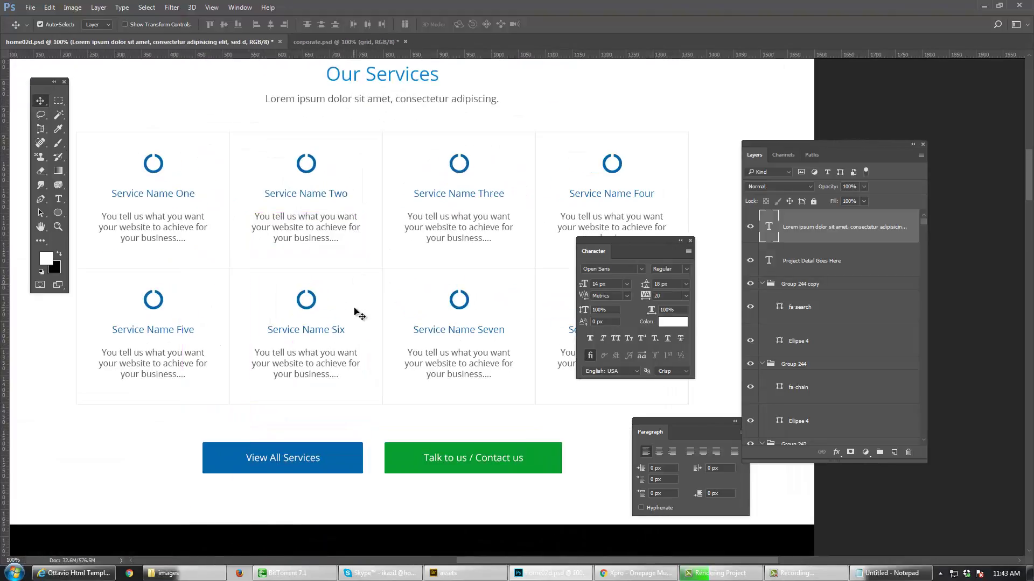
{"action": "left_click_drag", "start_coordinate": [336, 336], "coordinate": [323, 273]}
{"action": "left_click_drag", "start_coordinate": [344, 337], "coordinate": [407, 197]}
{"action": "scroll", "coordinate": [404, 226], "scroll_direction": "down", "scroll_amount": 10}
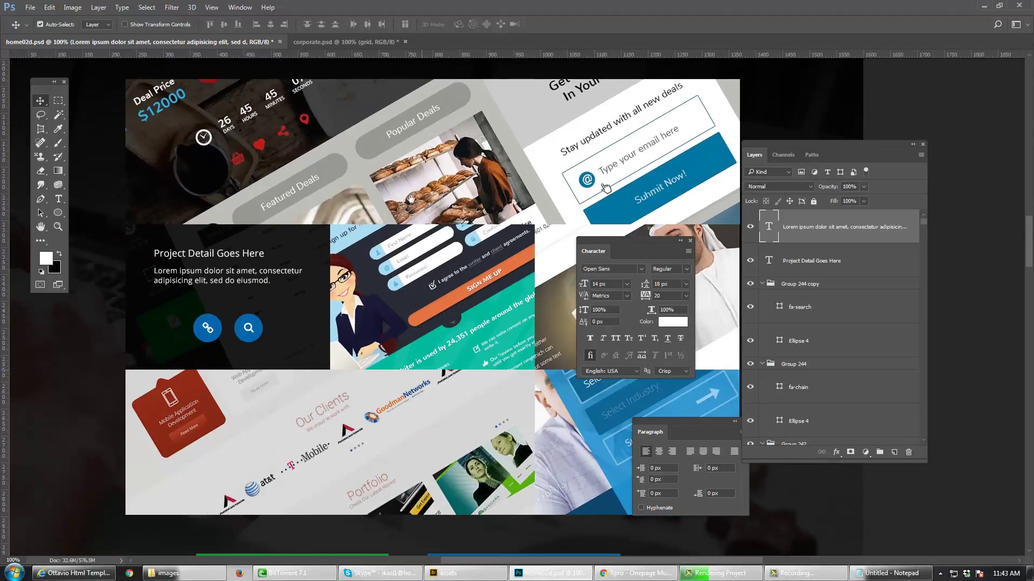
{"action": "scroll", "coordinate": [403, 263], "scroll_direction": "down", "scroll_amount": 3}
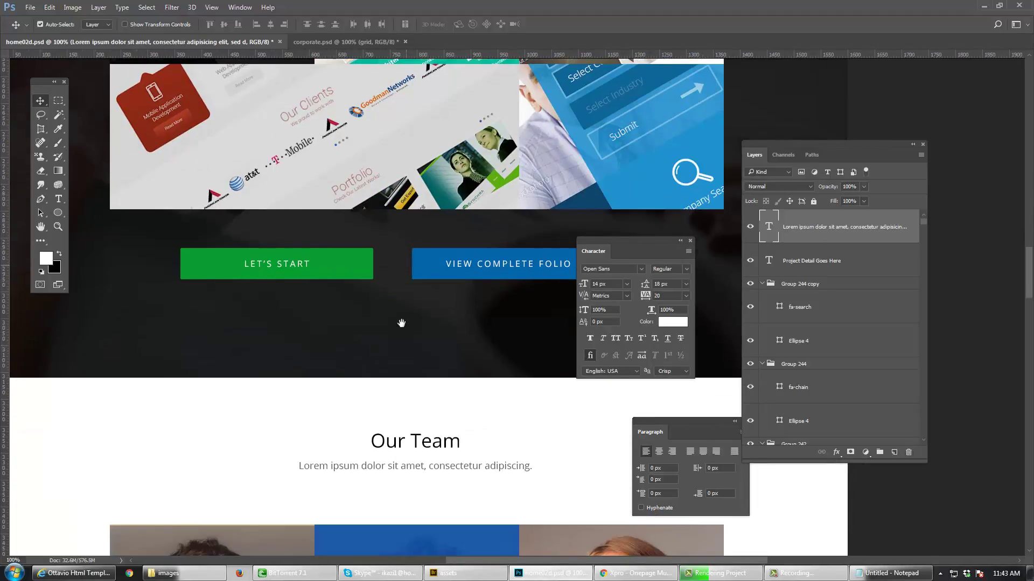
{"action": "scroll", "coordinate": [402, 323], "scroll_direction": "up", "scroll_amount": 2}
Step: Close the Character panel and recheck the whole Our Works section at a reduced zoom
{"action": "left_click", "coordinate": [690, 241]}
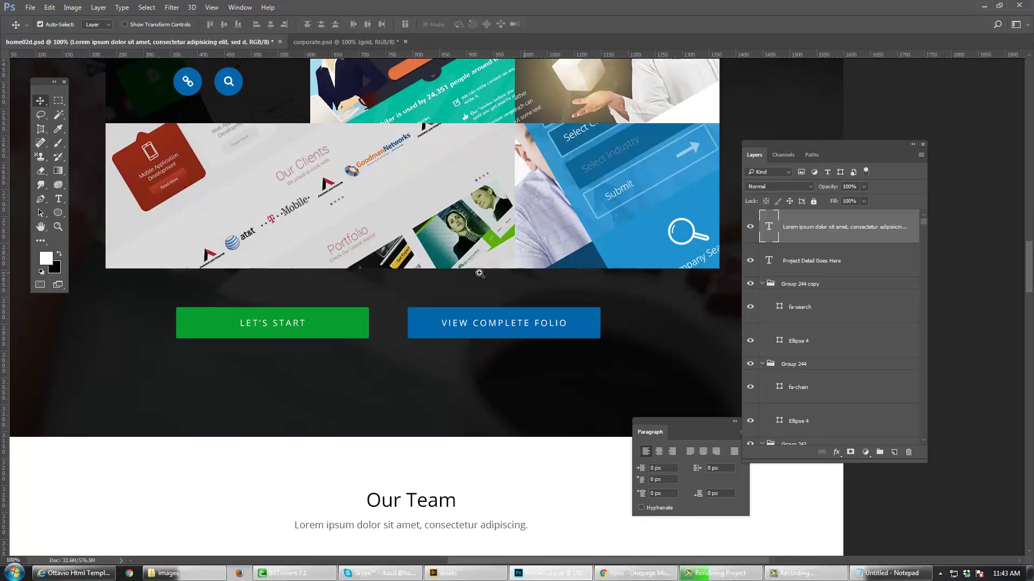
{"action": "scroll", "coordinate": [479, 274], "scroll_direction": "down", "scroll_amount": 1}
{"action": "scroll", "coordinate": [436, 349], "scroll_direction": "up", "scroll_amount": 3}
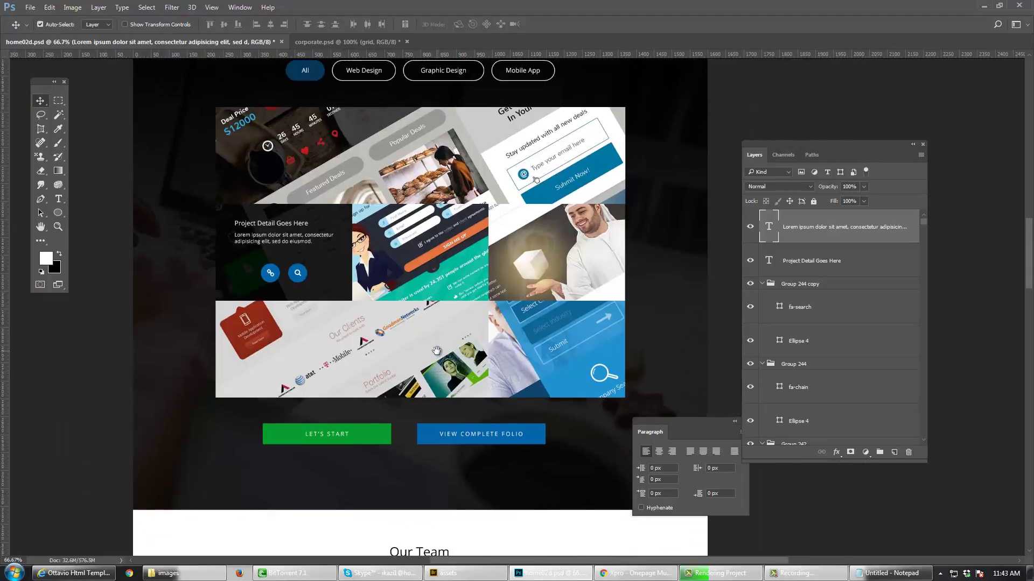
{"action": "scroll", "coordinate": [436, 351], "scroll_direction": "up", "scroll_amount": 3}
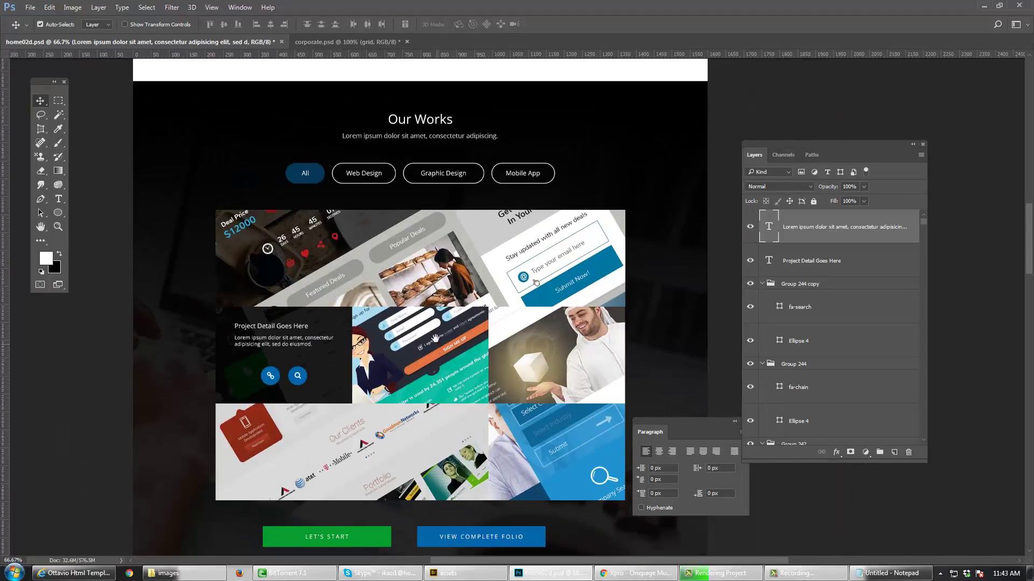
{"action": "scroll", "coordinate": [435, 338], "scroll_direction": "down", "scroll_amount": 1}
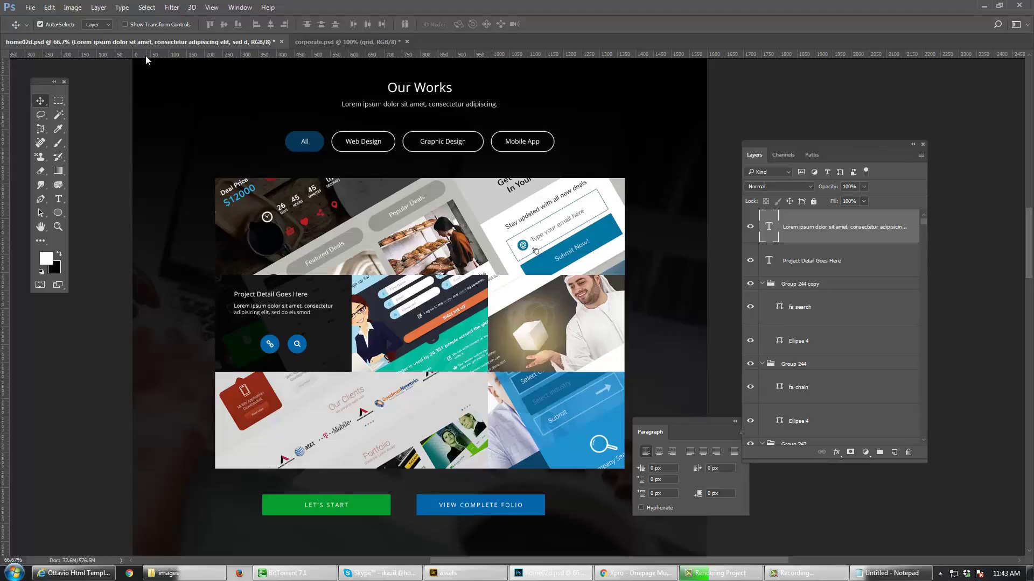
Step: Switch the Move tool's auto-selection to Group and undo the accidental move of the section's content
{"action": "left_click", "coordinate": [104, 28]}
{"action": "left_click", "coordinate": [100, 36]}
{"action": "left_click", "coordinate": [366, 245]}
{"action": "left_click_drag", "start_coordinate": [351, 241], "coordinate": [334, 279]}
{"action": "key", "text": "ctrl+z"}
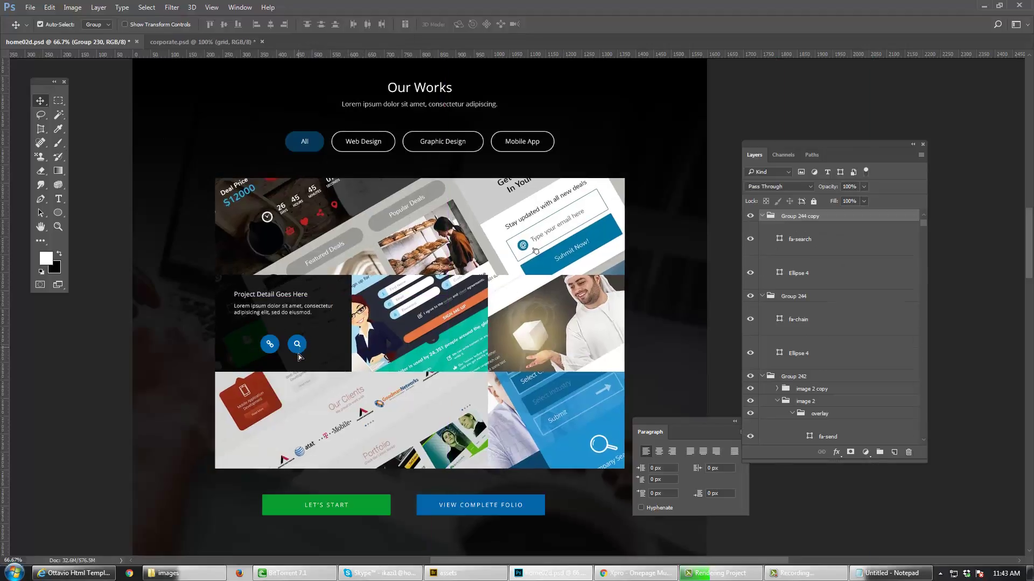
Step: Group the tile's link and search icons together with its title and Lorem ipsum description
{"action": "left_click", "coordinate": [299, 349]}
{"action": "left_click", "coordinate": [273, 350], "text": "ctrl+shift"}
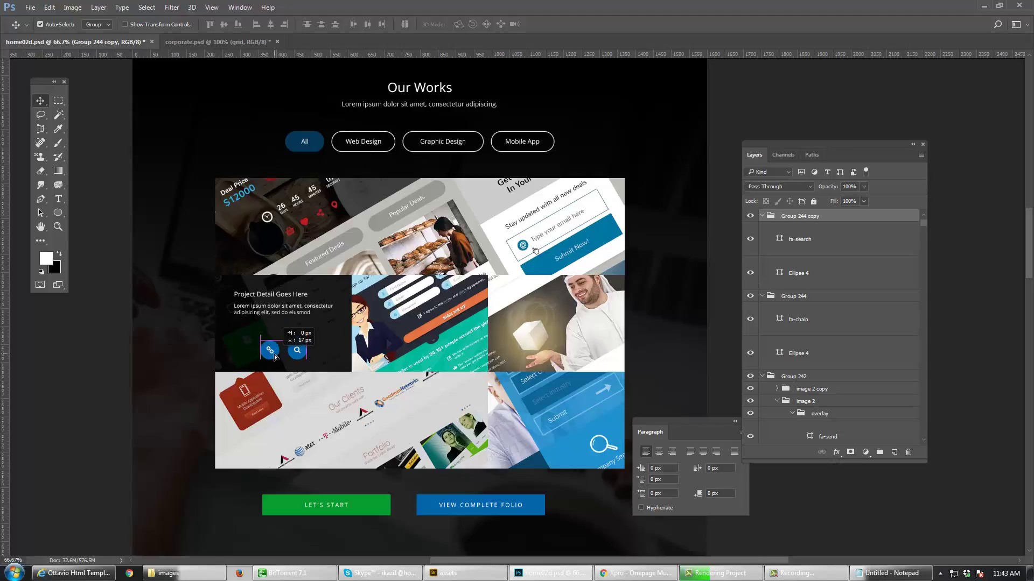
{"action": "left_click_drag", "start_coordinate": [283, 312], "coordinate": [291, 300]}
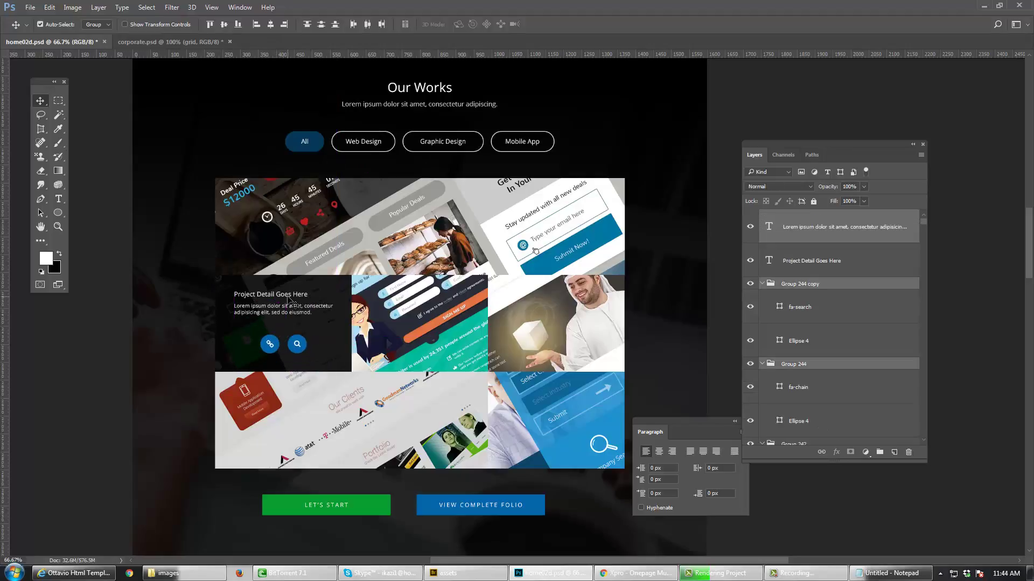
{"action": "left_click", "coordinate": [288, 297], "text": "shift"}
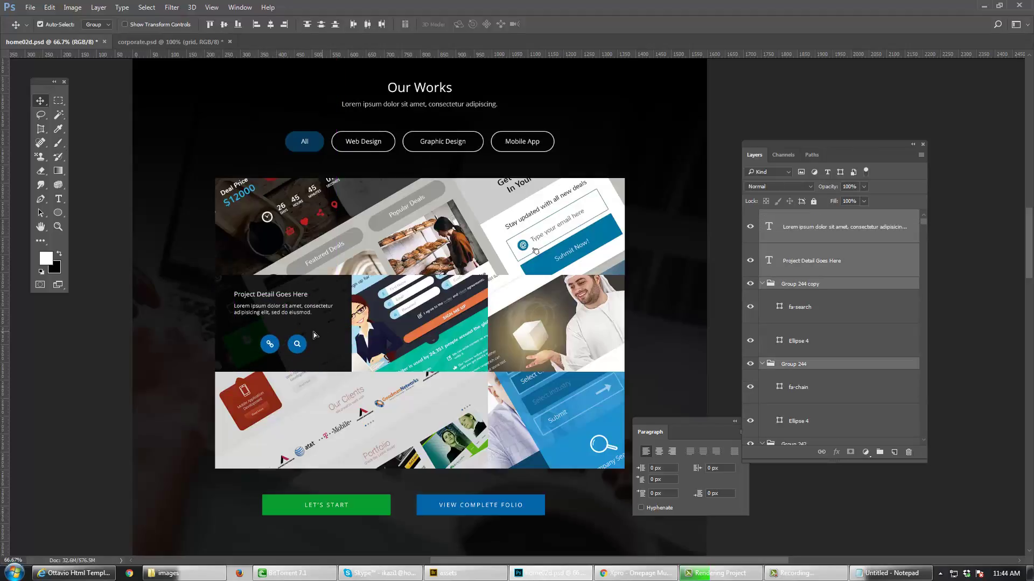
{"action": "left_click_drag", "start_coordinate": [315, 335], "coordinate": [311, 336]}
{"action": "key", "text": "ctrl+g"}
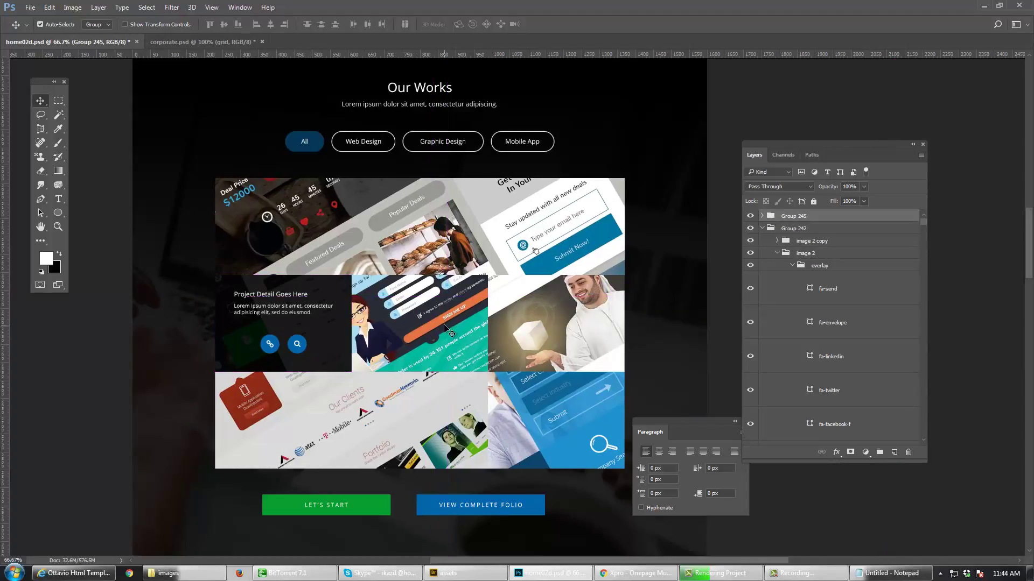
Step: Select the Our Works heading, filter buttons and tile content groups together
{"action": "left_click", "coordinate": [457, 272], "text": "ctrl+alt"}
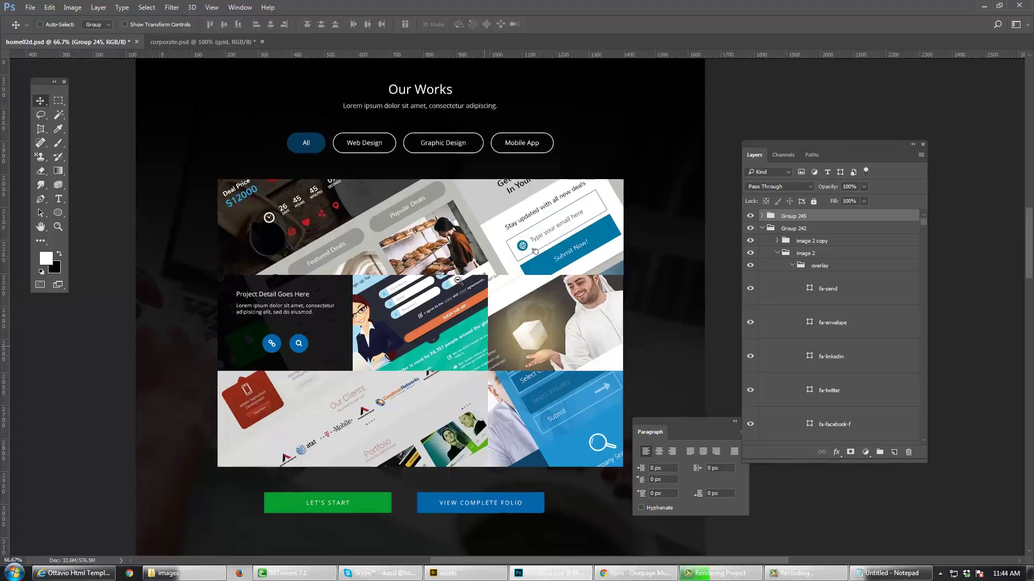
{"action": "left_click", "coordinate": [450, 180]}
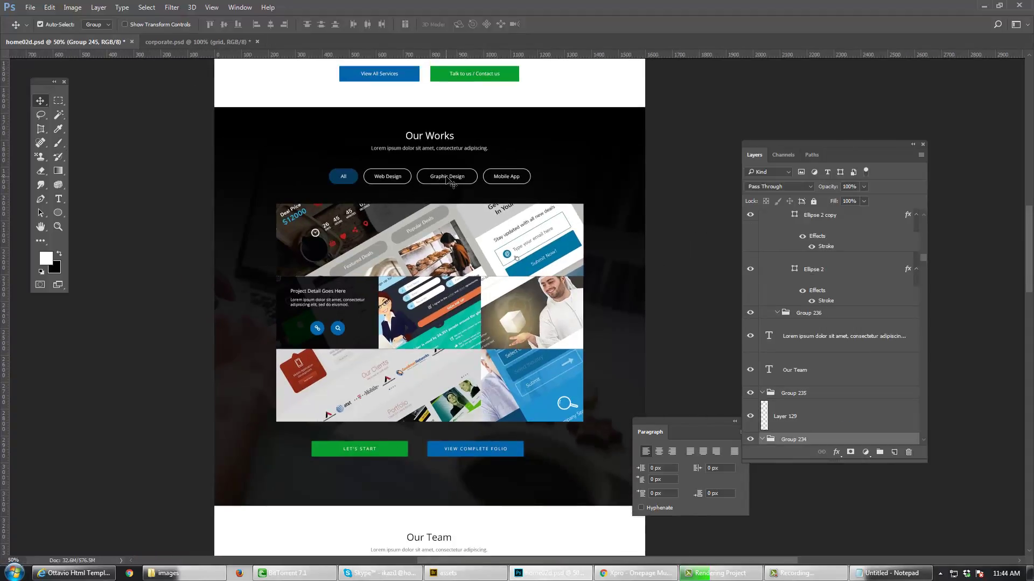
{"action": "left_click", "coordinate": [430, 139]}
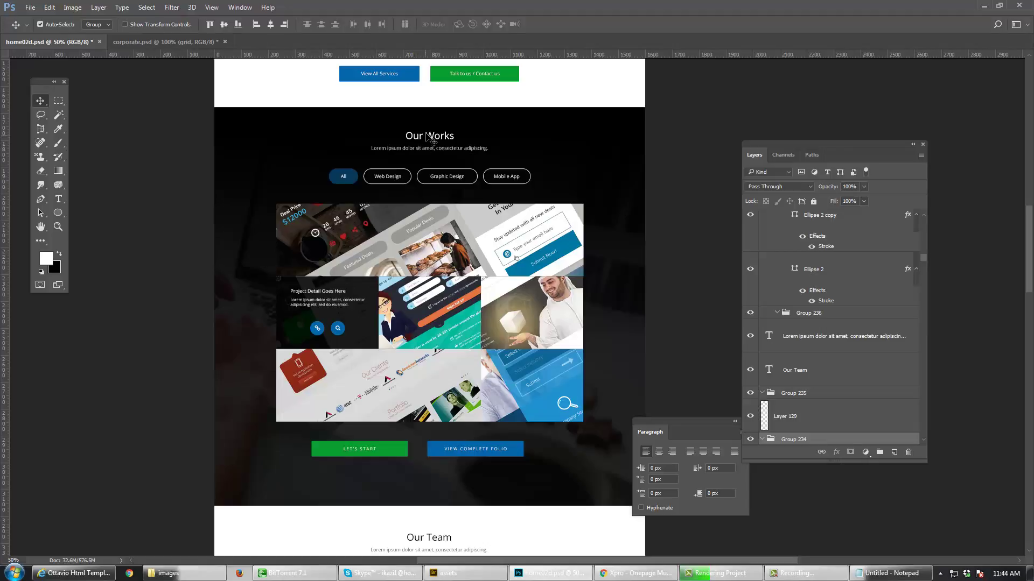
{"action": "left_click", "coordinate": [450, 157]}
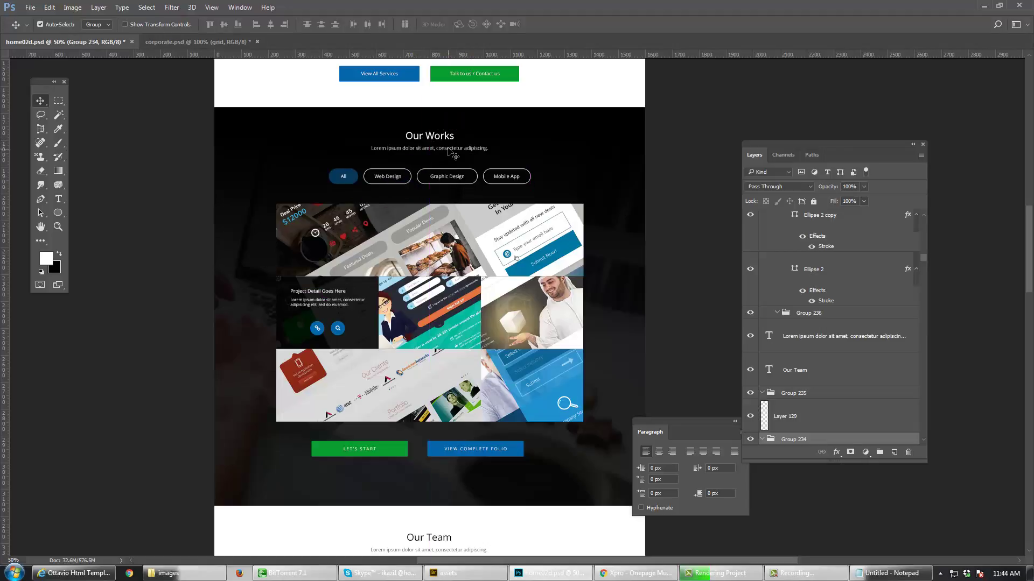
{"action": "left_click_drag", "start_coordinate": [450, 155], "coordinate": [450, 161]}
{"action": "key", "text": "ctrl+z"}
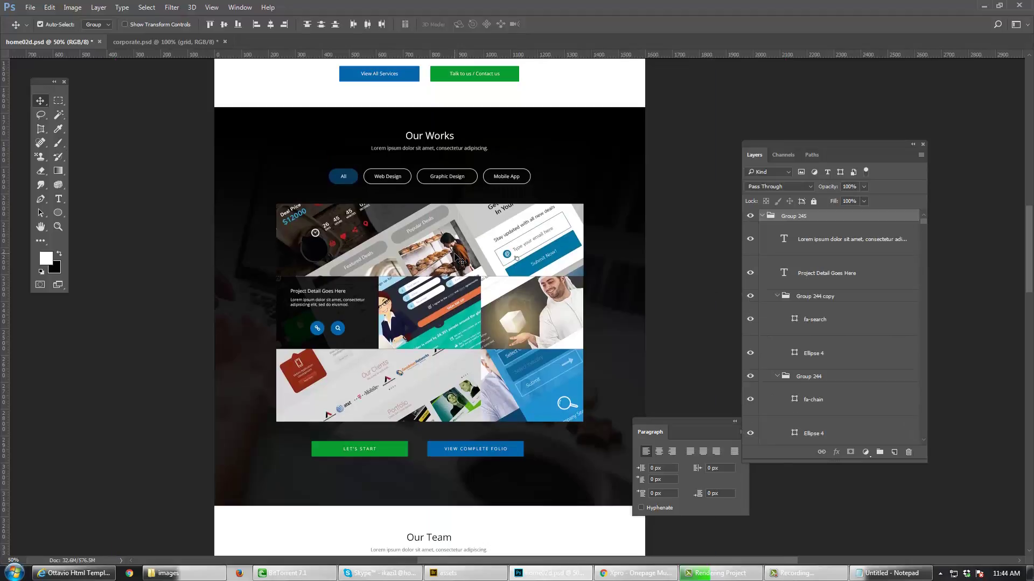
Step: Close the floating Paragraph and Layers panels to clear the view of the Our Works tiles at 100% zoom
{"action": "key", "text": "ctrl+plus"}
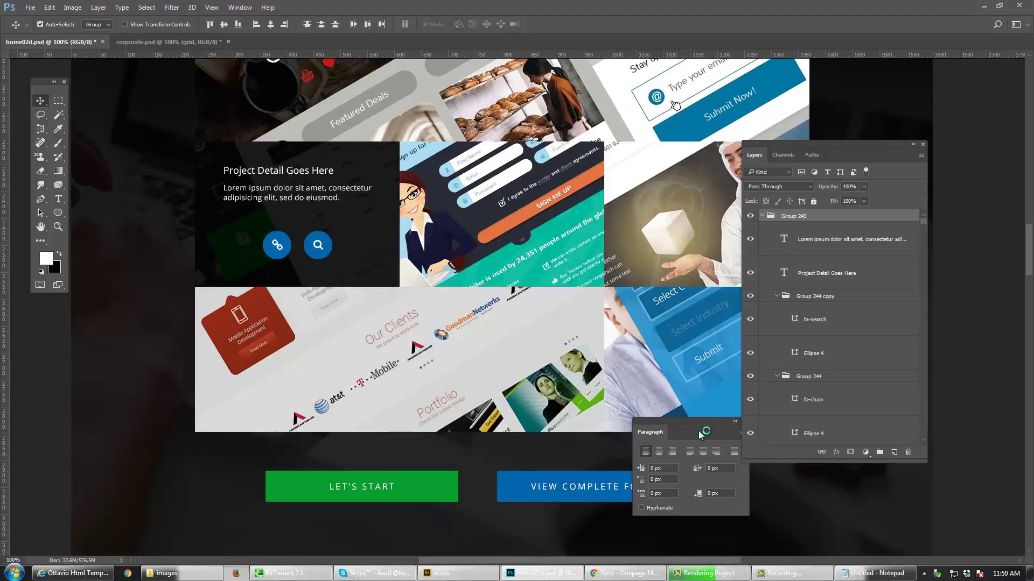
{"action": "left_click_drag", "start_coordinate": [700, 421], "coordinate": [542, 363]}
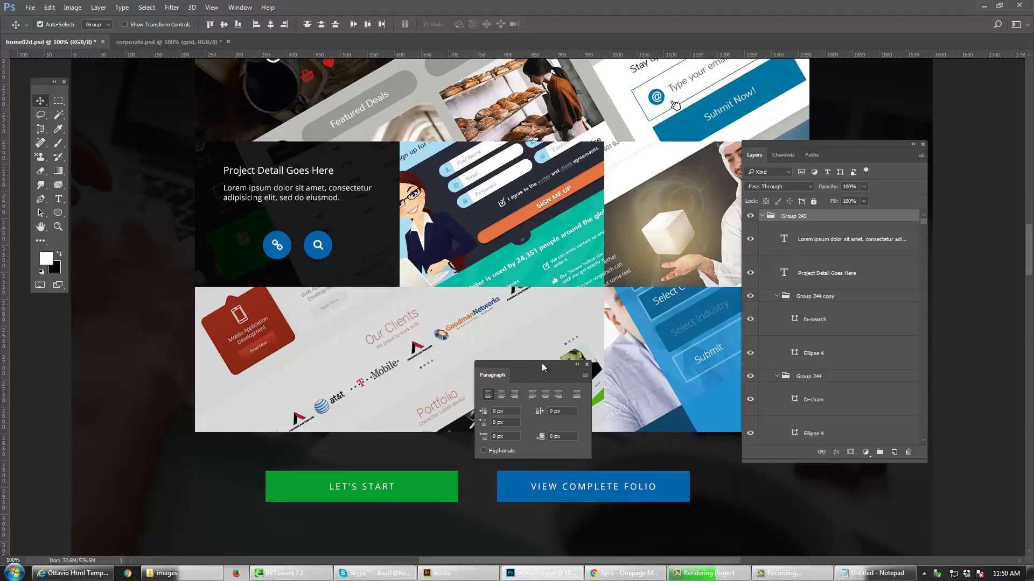
{"action": "left_click", "coordinate": [588, 366]}
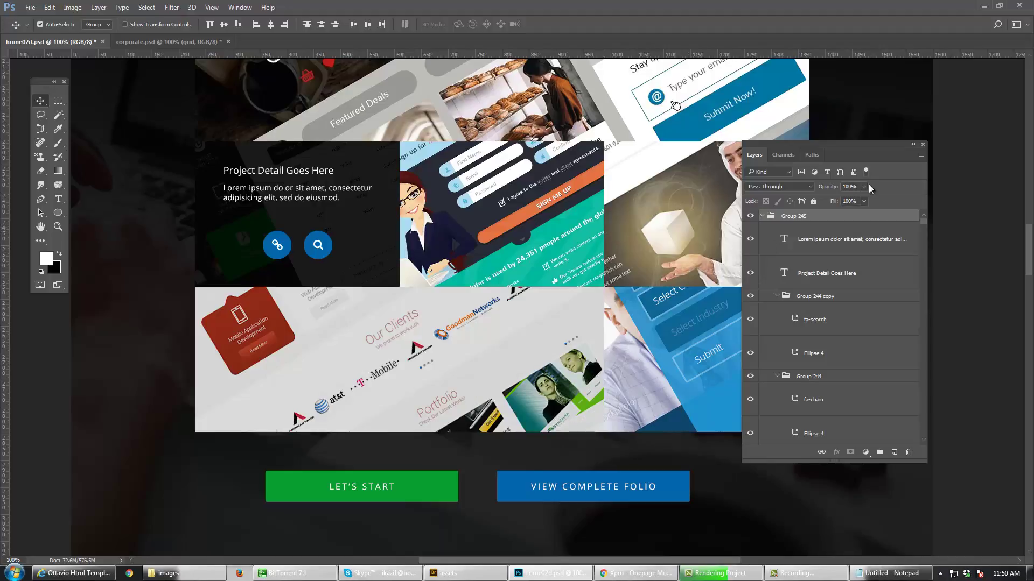
{"action": "left_click", "coordinate": [923, 145]}
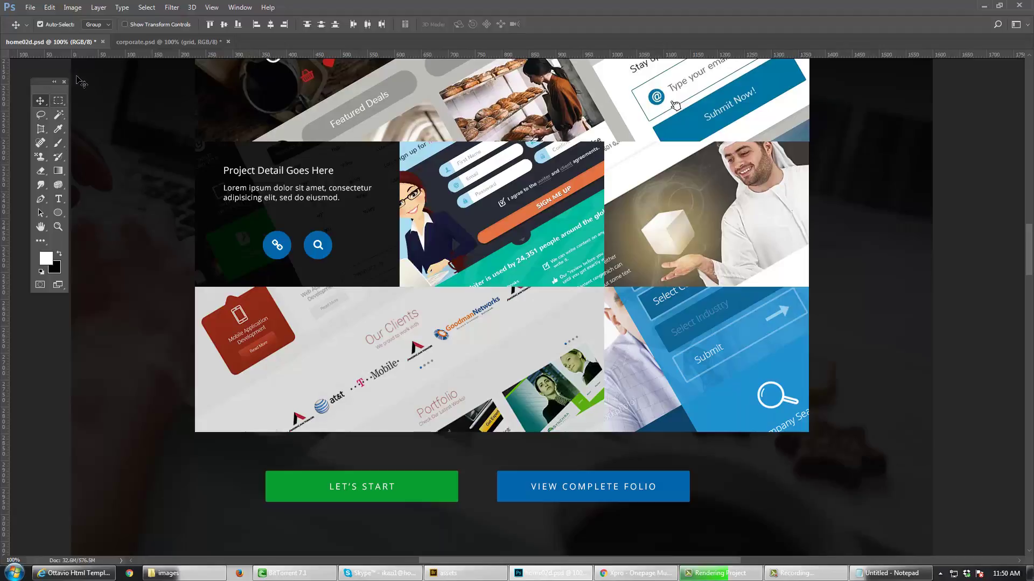
Step: Move the LET'S START and VIEW COMPLETE FOLIO buttons up about 10 px towards the tiles and group them
{"action": "left_click", "coordinate": [431, 304], "text": "alt"}
{"action": "scroll", "coordinate": [484, 374], "scroll_direction": "up", "scroll_amount": 3}
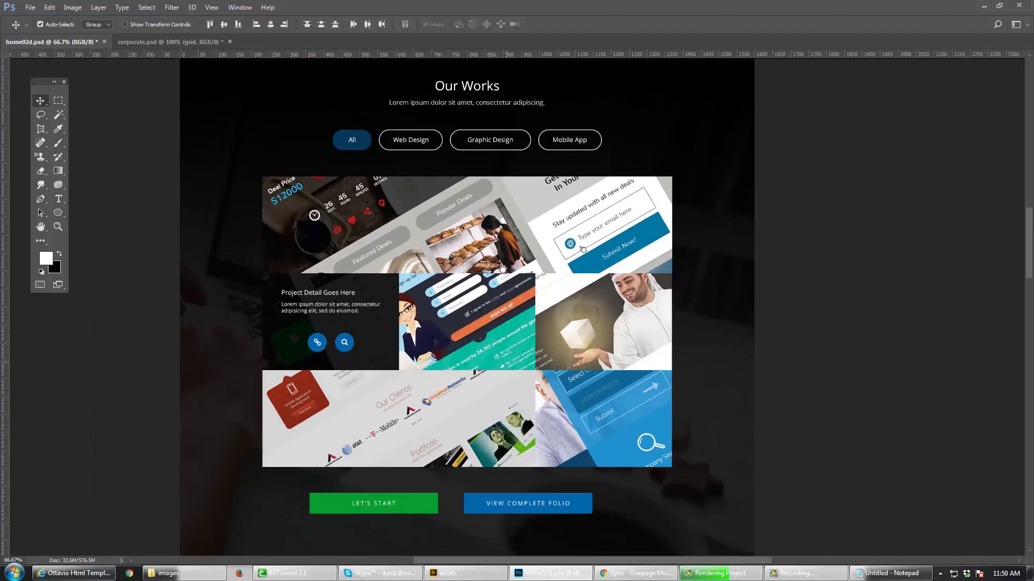
{"action": "scroll", "coordinate": [487, 263], "scroll_direction": "down", "scroll_amount": 2}
{"action": "scroll", "coordinate": [487, 263], "scroll_direction": "up", "scroll_amount": 3}
{"action": "scroll", "coordinate": [487, 264], "scroll_direction": "down", "scroll_amount": 2}
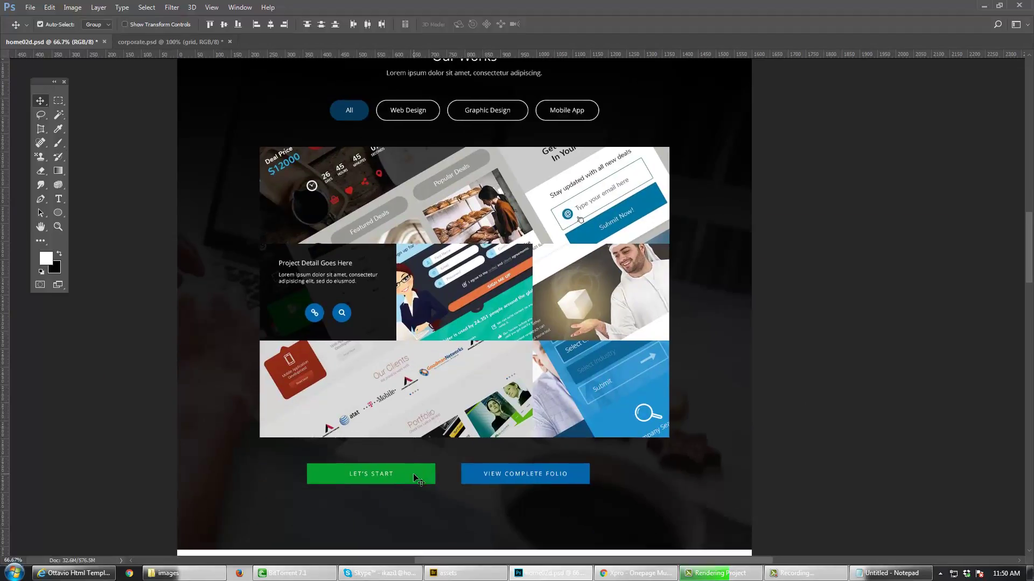
{"action": "left_click", "coordinate": [417, 478]}
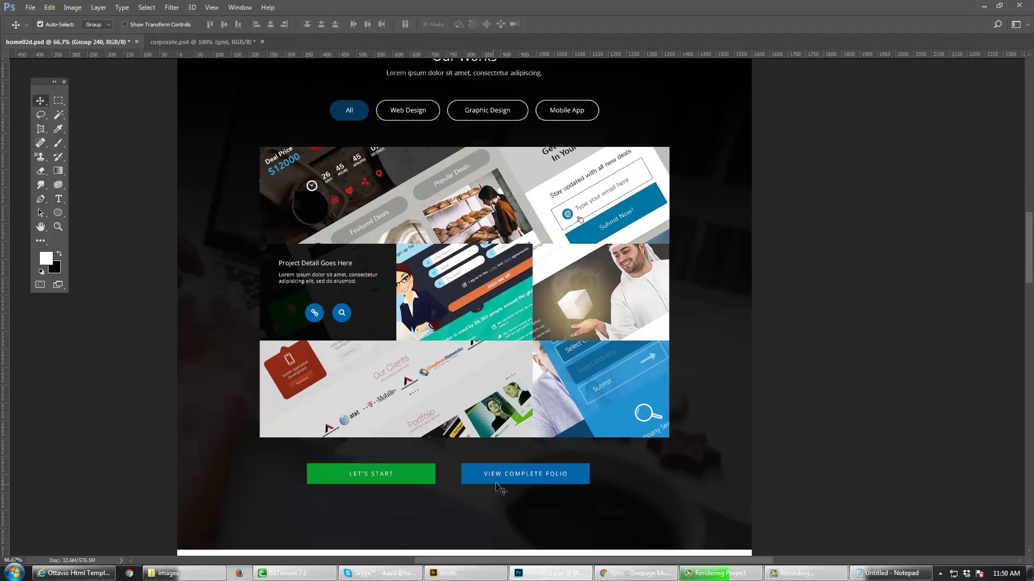
{"action": "left_click_drag", "start_coordinate": [500, 478], "coordinate": [484, 455]}
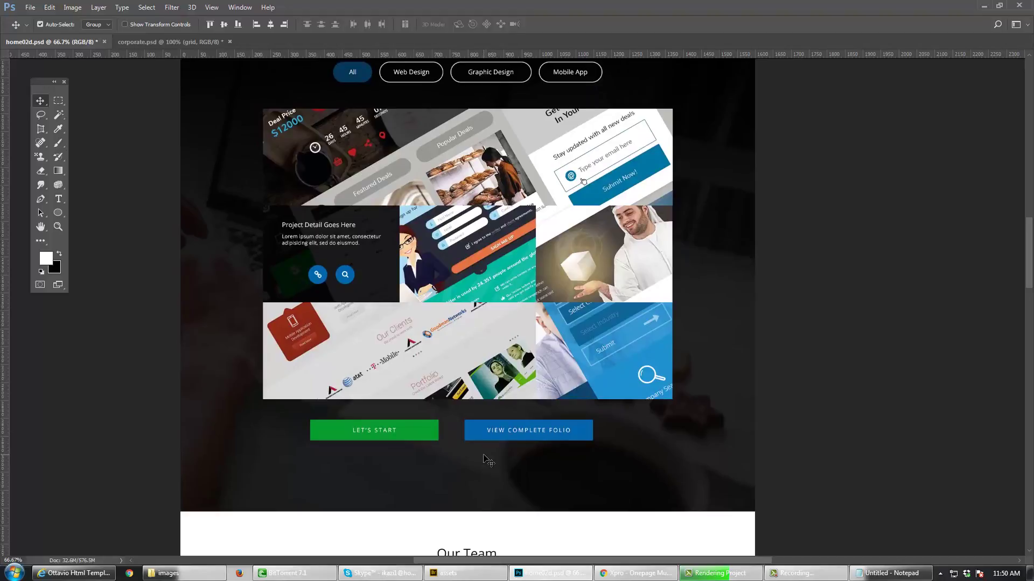
{"action": "key", "text": "ctrl"}
{"action": "left_click", "coordinate": [484, 456], "text": "ctrl"}
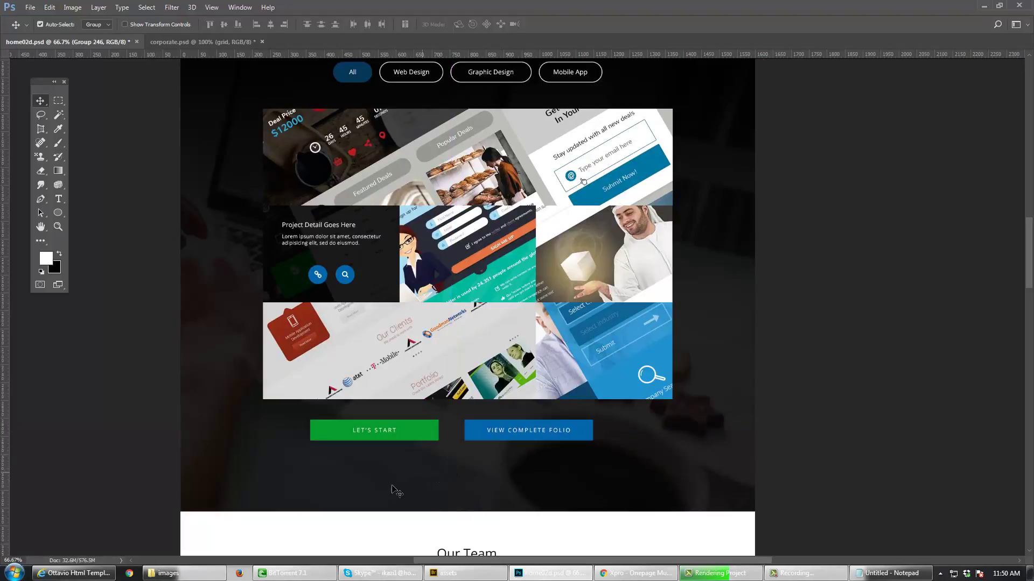
Step: Select the Background layer along with the grouped bottom buttons and align them by their horizontal centers
{"action": "right_click", "coordinate": [369, 530]}
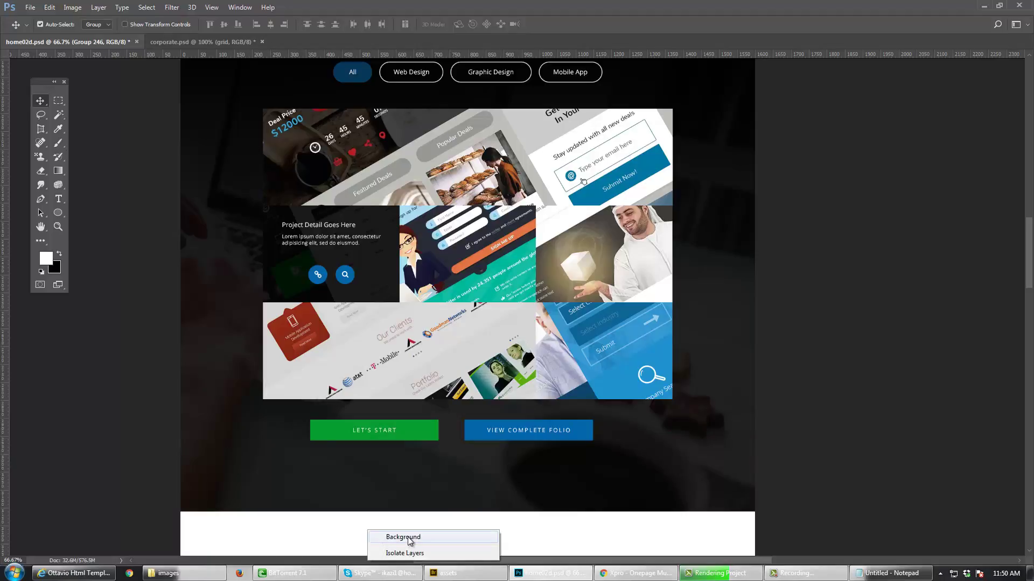
{"action": "left_click", "coordinate": [386, 537]}
{"action": "key", "text": "ctrl+alt+a"}
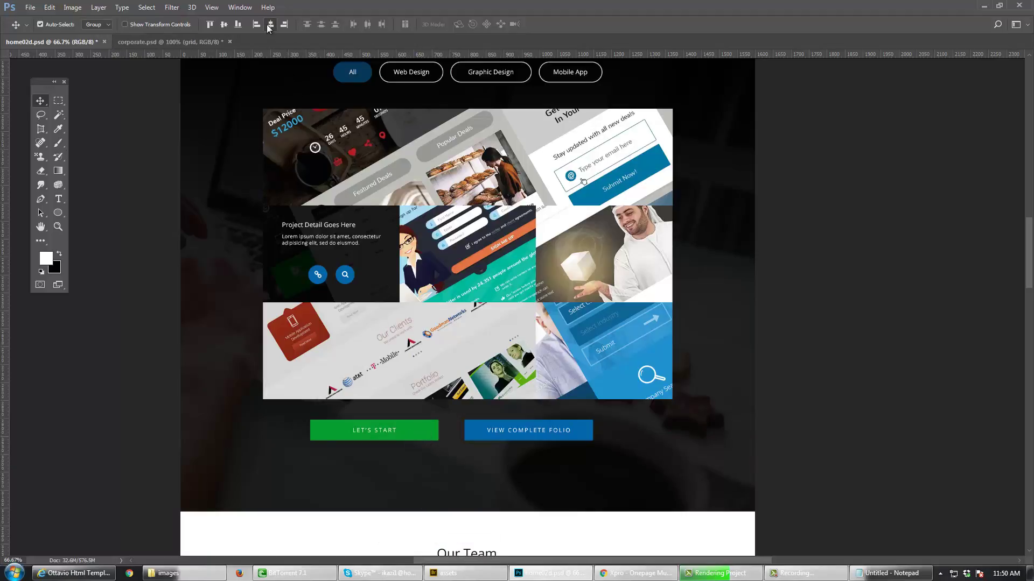
{"action": "left_click_drag", "start_coordinate": [469, 428], "coordinate": [485, 429]}
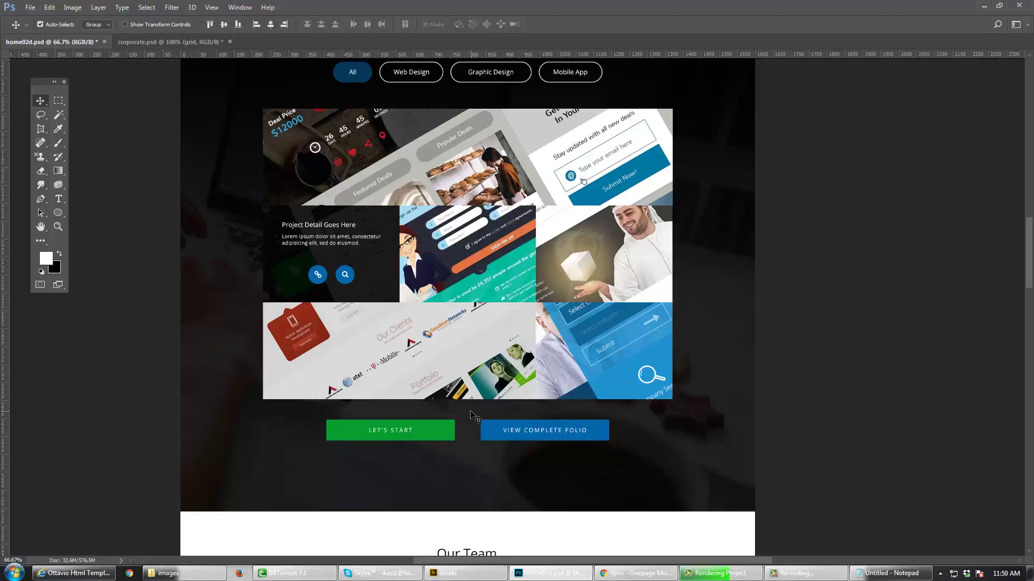
Step: Select the Our Works filter buttons group, and the Background layer together with the section heading
{"action": "left_click", "coordinate": [481, 496]}
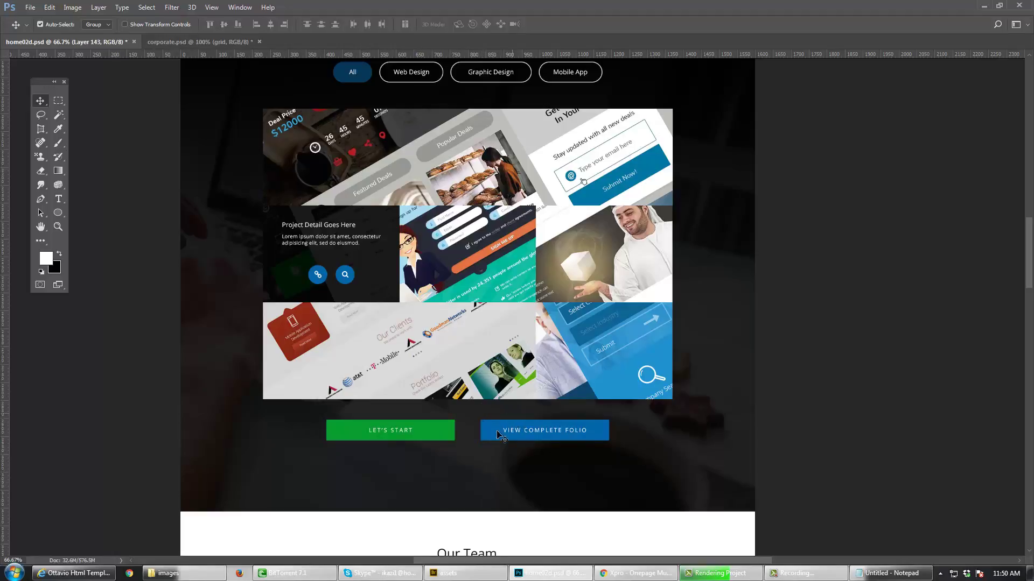
{"action": "left_click", "coordinate": [404, 86]}
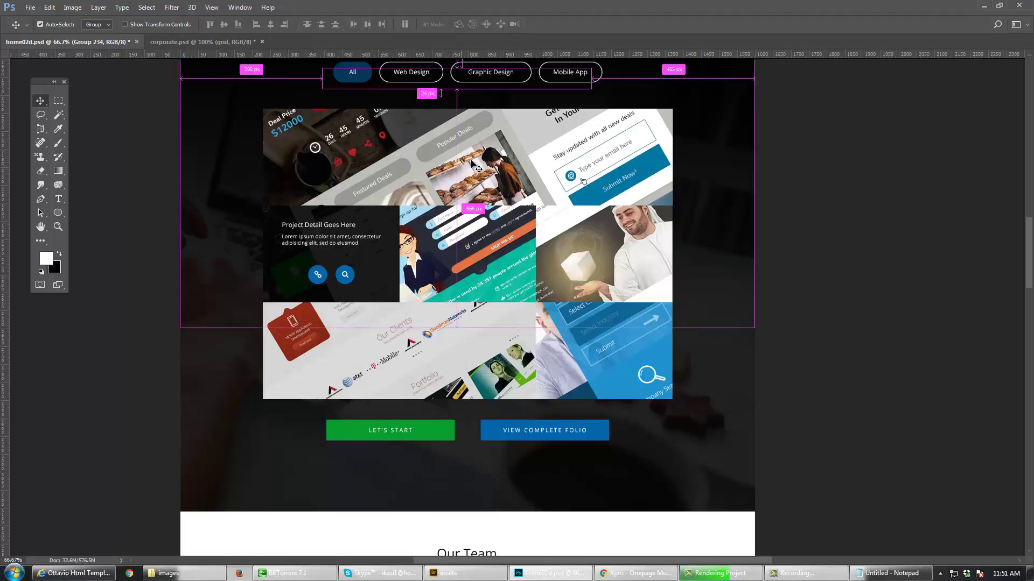
{"action": "scroll", "coordinate": [478, 169], "scroll_direction": "up", "scroll_amount": 2}
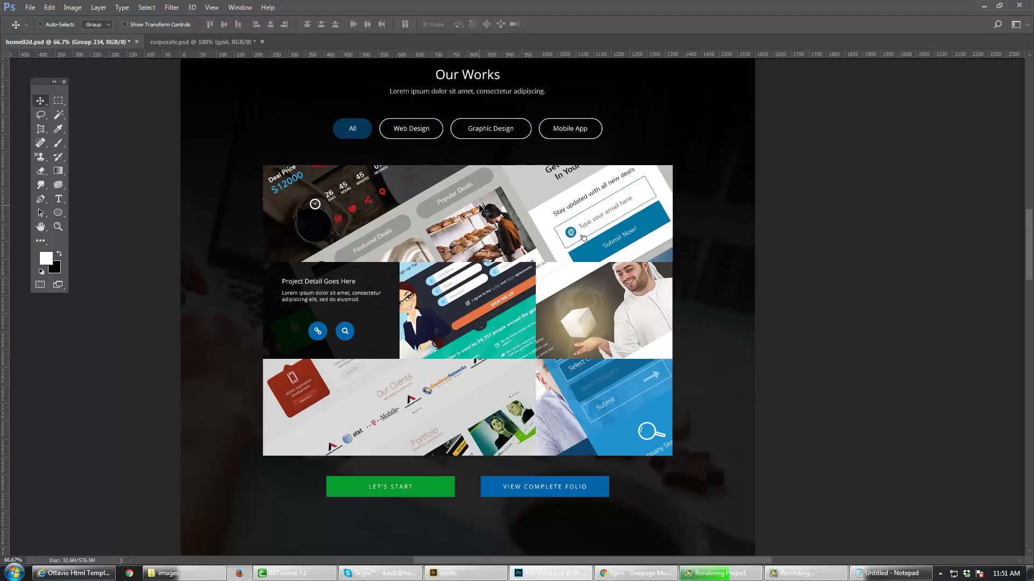
{"action": "key", "text": "ctrl"}
{"action": "right_click", "coordinate": [650, 147]}
{"action": "left_click", "coordinate": [690, 185]}
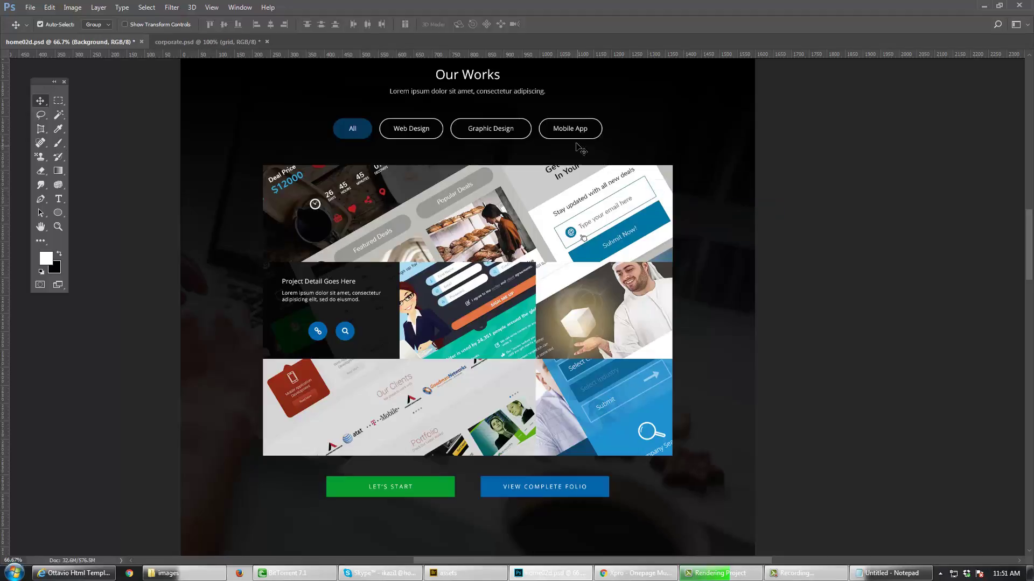
{"action": "left_click", "coordinate": [492, 106]}
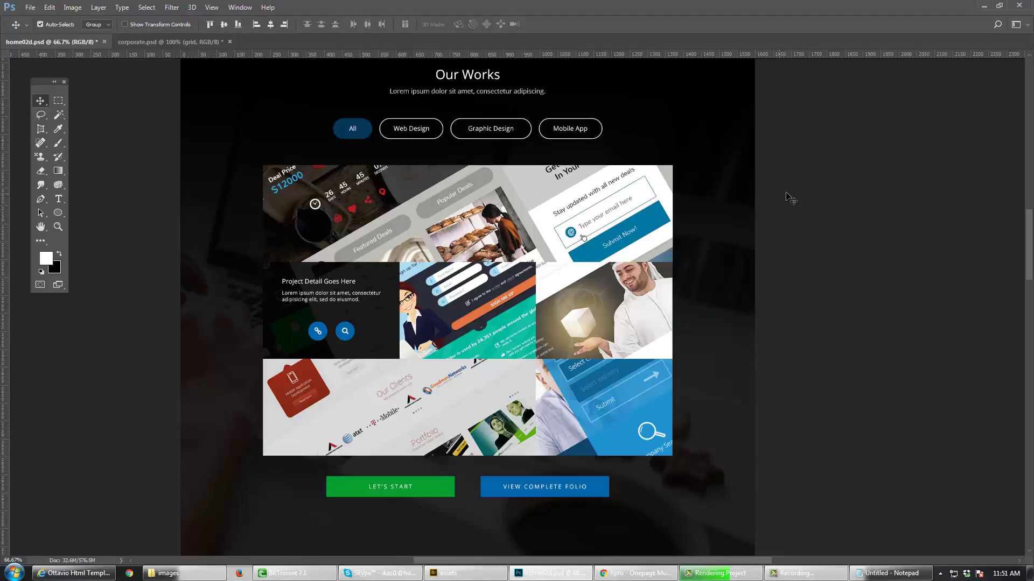
Step: Select the Our Works heading, filter buttons, tiles and bottom buttons together and move them down about 20 px
{"action": "scroll", "coordinate": [547, 243], "scroll_direction": "down", "scroll_amount": 3}
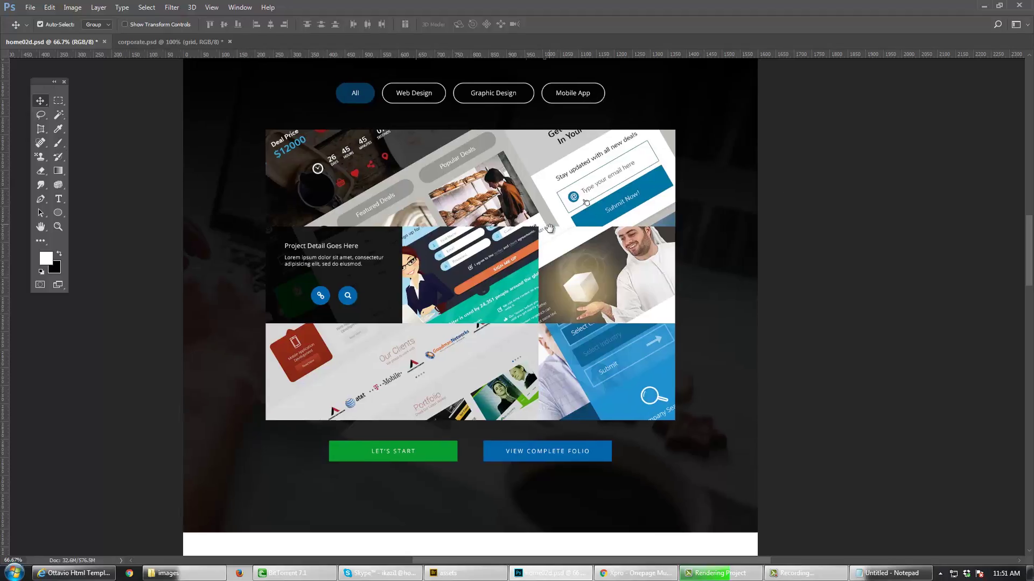
{"action": "left_click", "coordinate": [554, 446]}
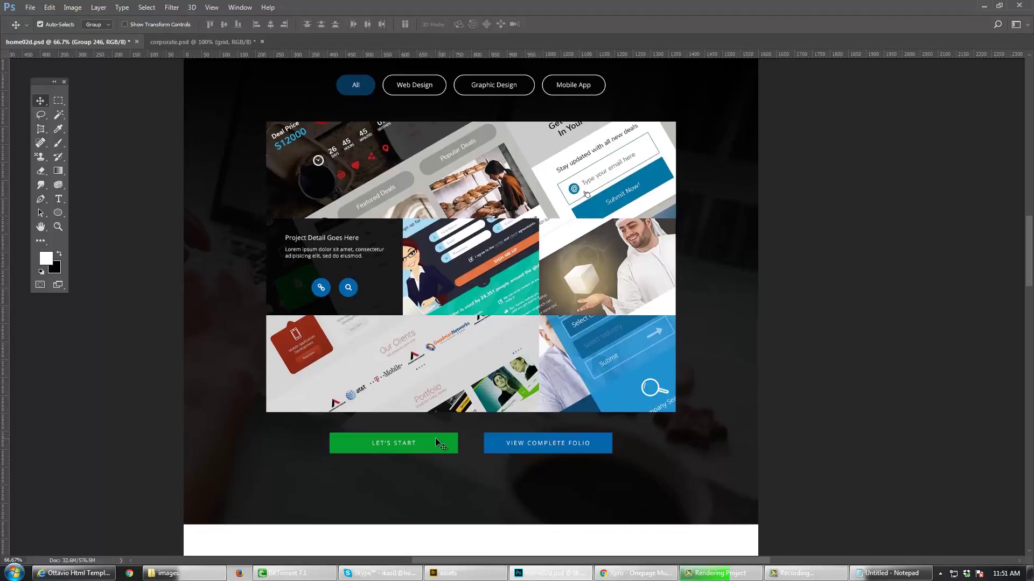
{"action": "left_click_drag", "start_coordinate": [435, 451], "coordinate": [436, 451]}
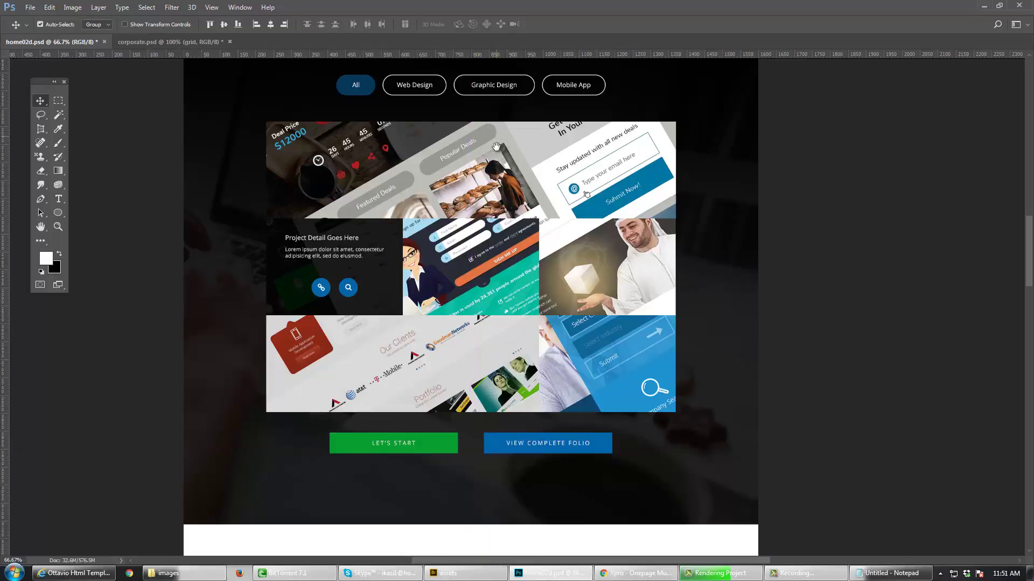
{"action": "left_click_drag", "start_coordinate": [495, 138], "coordinate": [490, 165]}
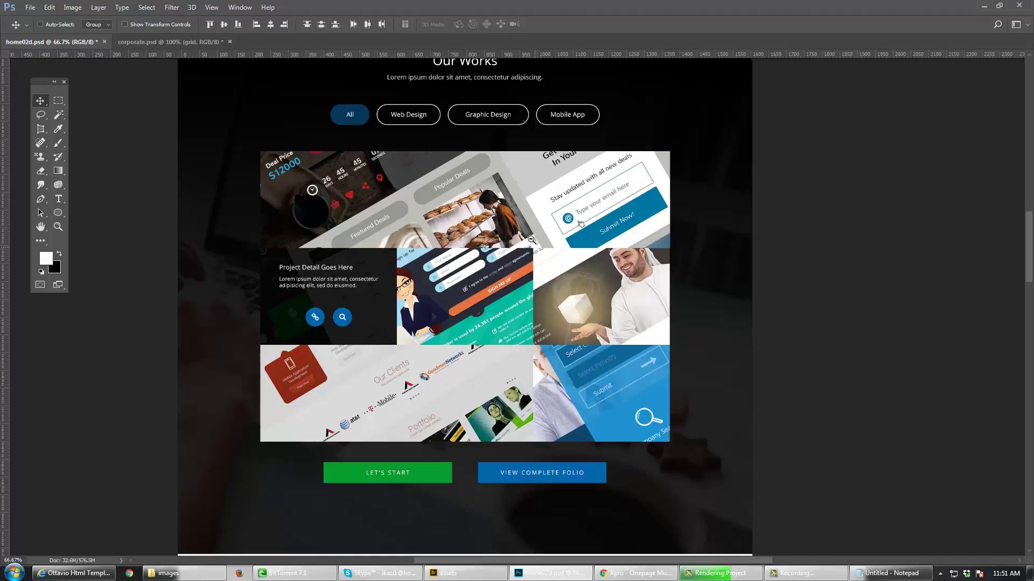
{"action": "scroll", "coordinate": [531, 242], "scroll_direction": "down", "scroll_amount": 1}
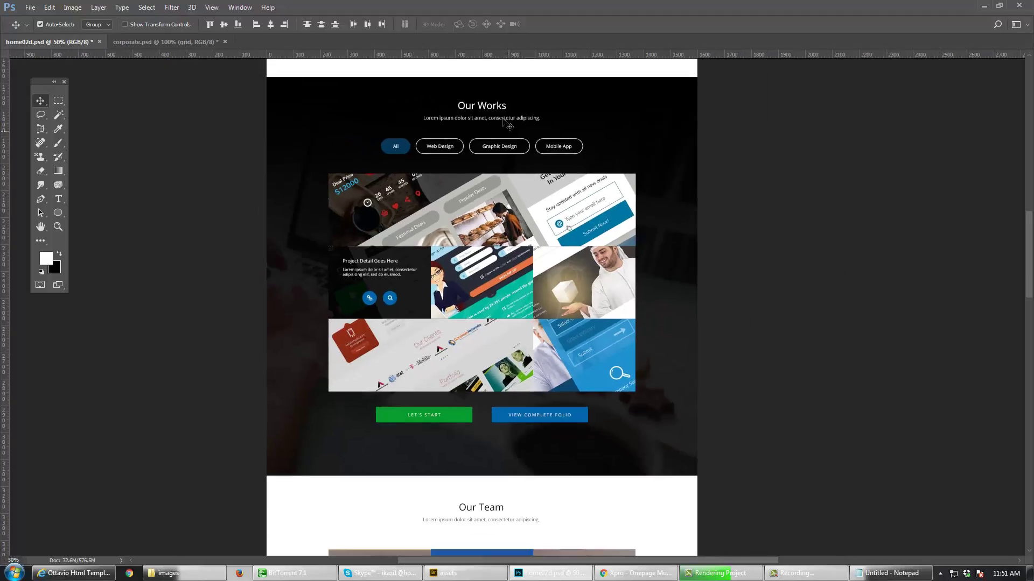
{"action": "left_click_drag", "start_coordinate": [502, 124], "coordinate": [502, 130]}
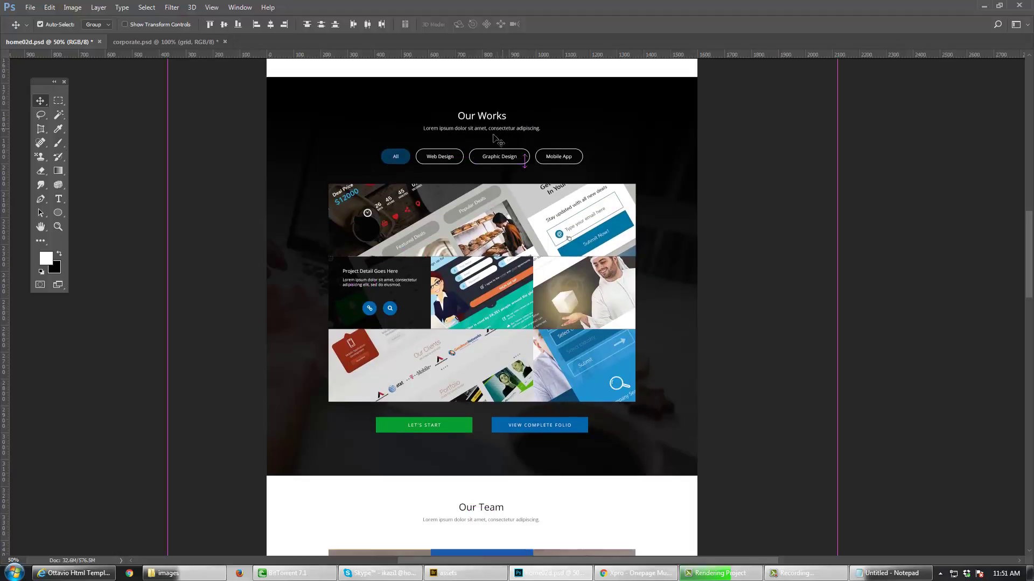
Step: Set the Move tool's auto-selection to Layer and raise the bottom edge of the Our Works background rectangle about 16 px
{"action": "left_click", "coordinate": [86, 30]}
{"action": "left_click", "coordinate": [95, 42]}
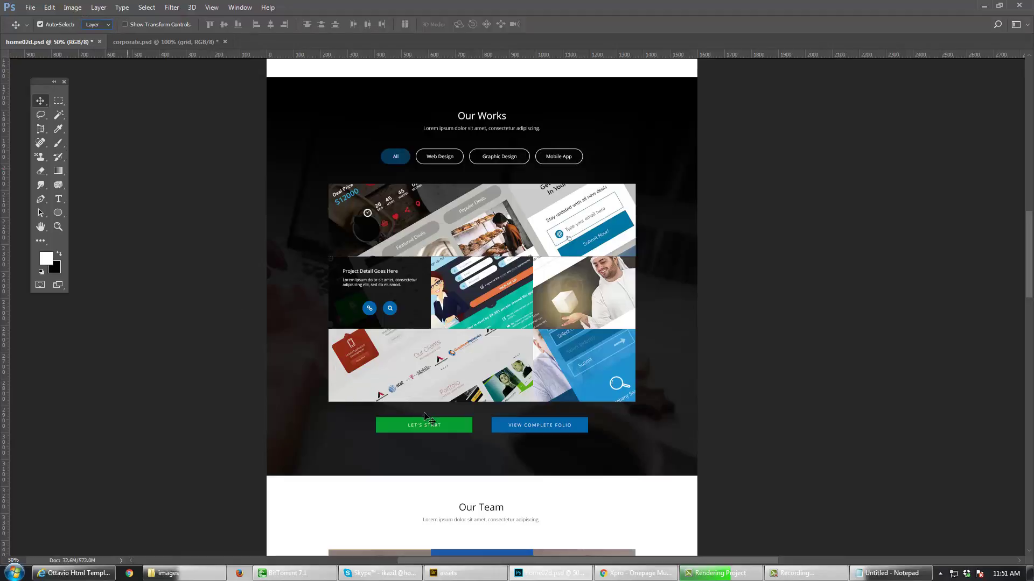
{"action": "left_click", "coordinate": [399, 334]}
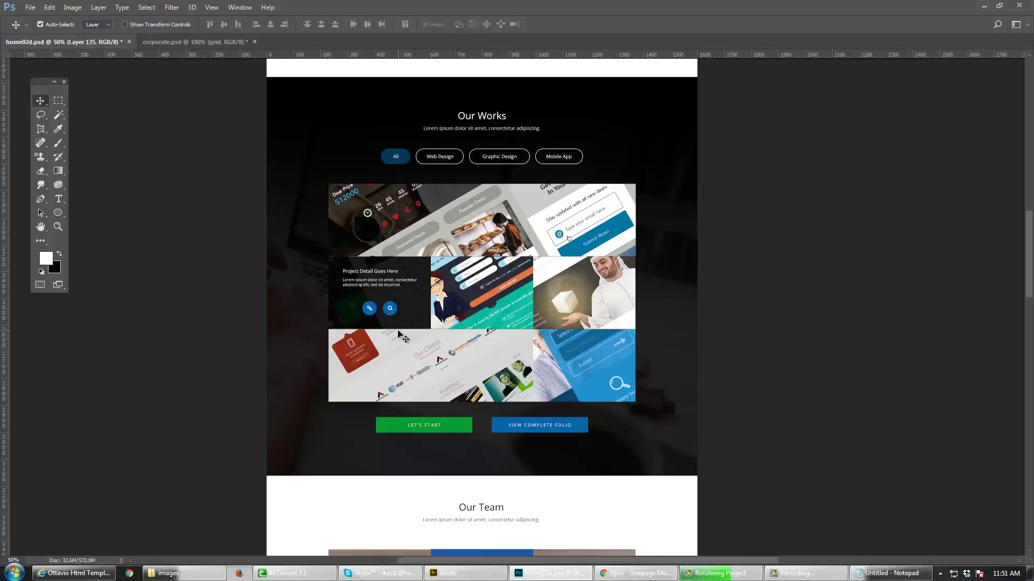
{"action": "key", "text": "F7"}
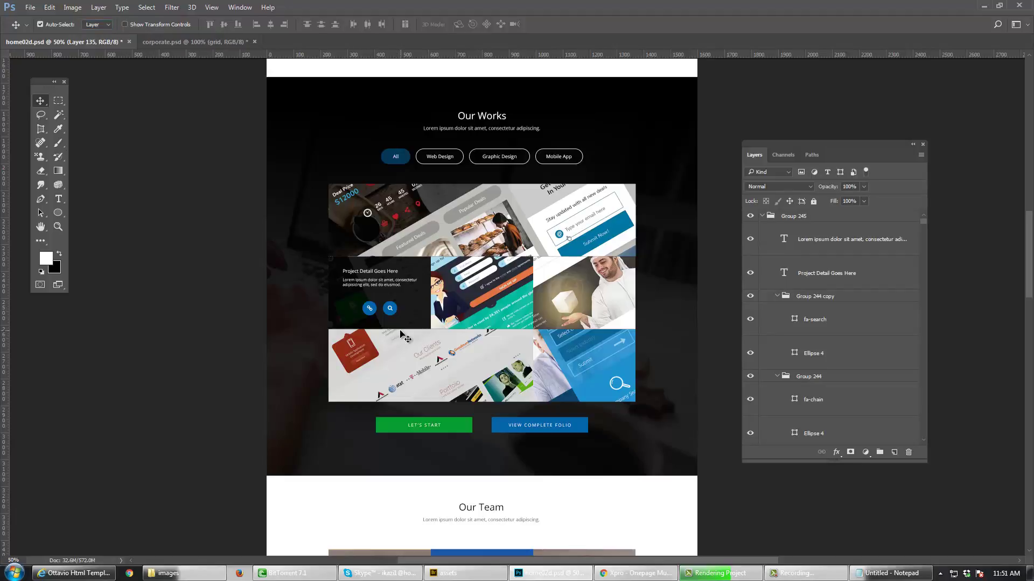
{"action": "left_click", "coordinate": [509, 468]}
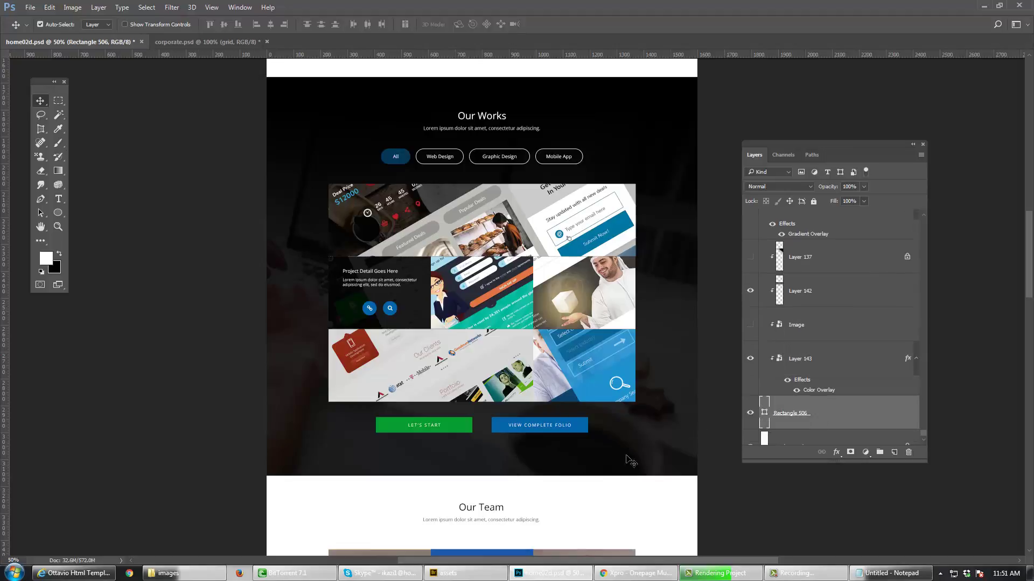
{"action": "key", "text": "ctrl+t"}
{"action": "left_click_drag", "start_coordinate": [483, 477], "coordinate": [492, 463]}
{"action": "key", "text": "Return"}
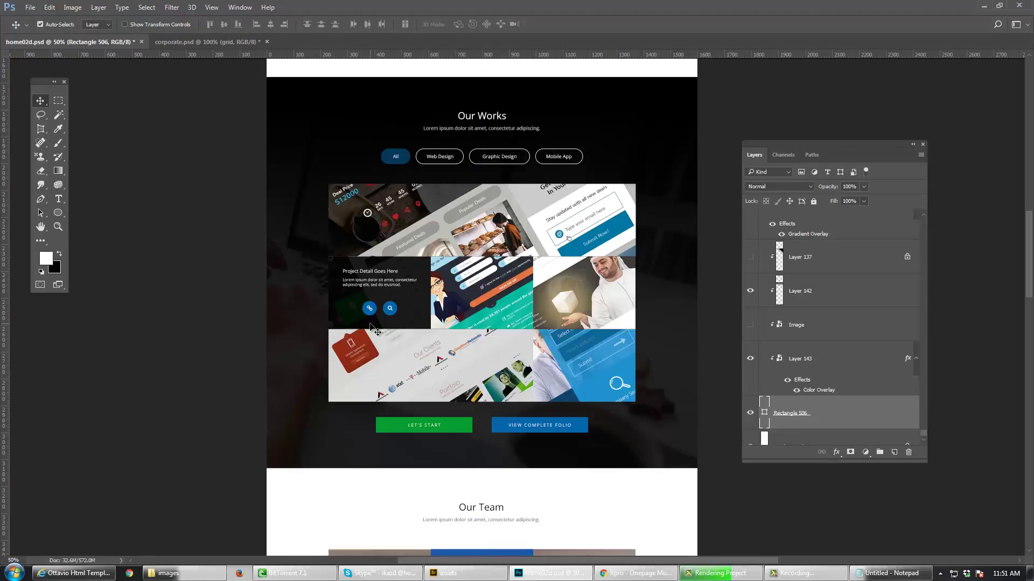
Step: Switch auto-selection back to Group and move the row of filter buttons down about 12 px towards the tiles
{"action": "left_click", "coordinate": [106, 25]}
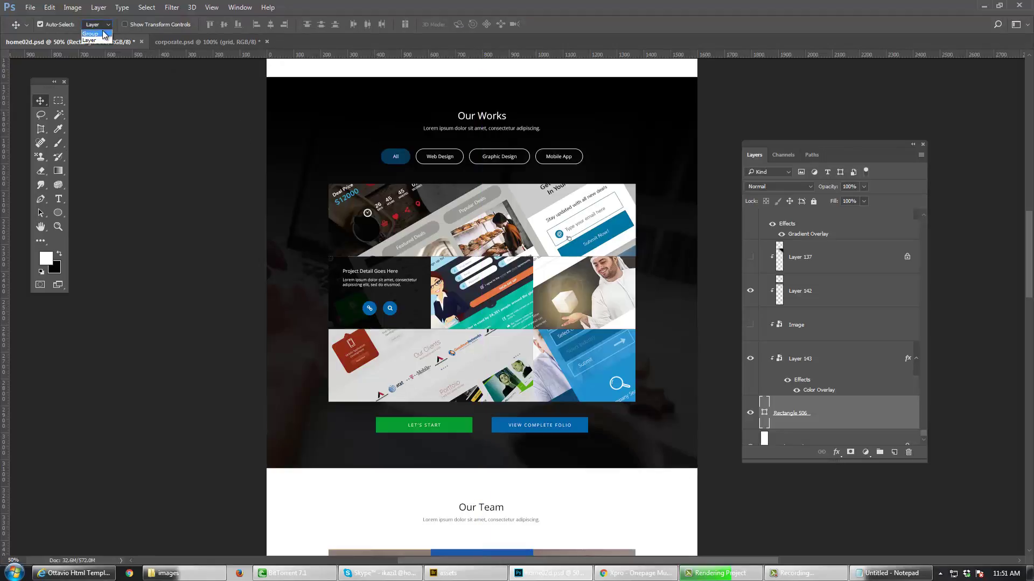
{"action": "left_click", "coordinate": [99, 32]}
{"action": "left_click", "coordinate": [150, 127]}
{"action": "left_click_drag", "start_coordinate": [569, 162], "coordinate": [568, 170]}
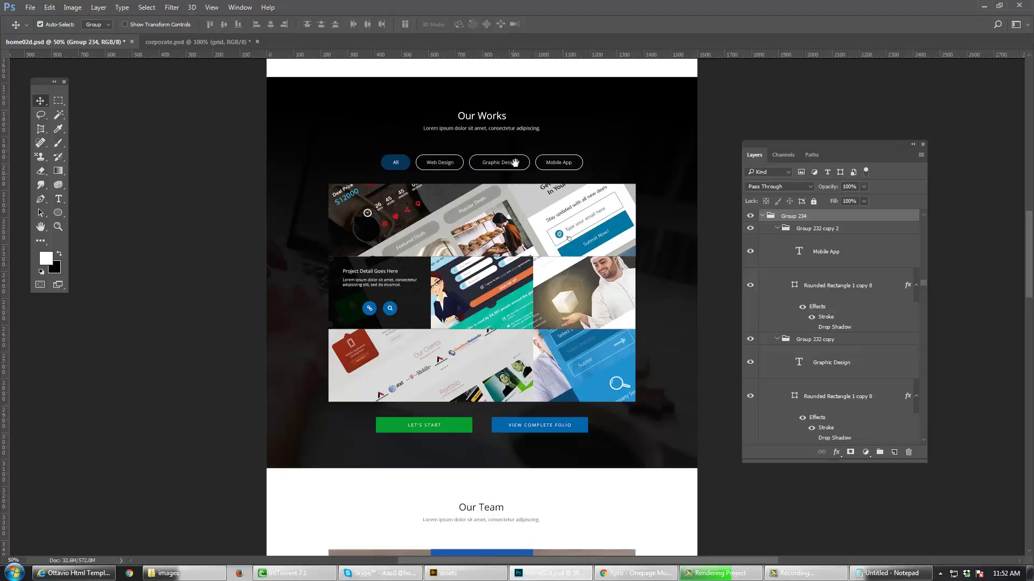
Step: Examine the page layout and section spacing from Our Services through Our Works and Our Team to the contact form
{"action": "left_click_drag", "start_coordinate": [515, 162], "coordinate": [497, 258]}
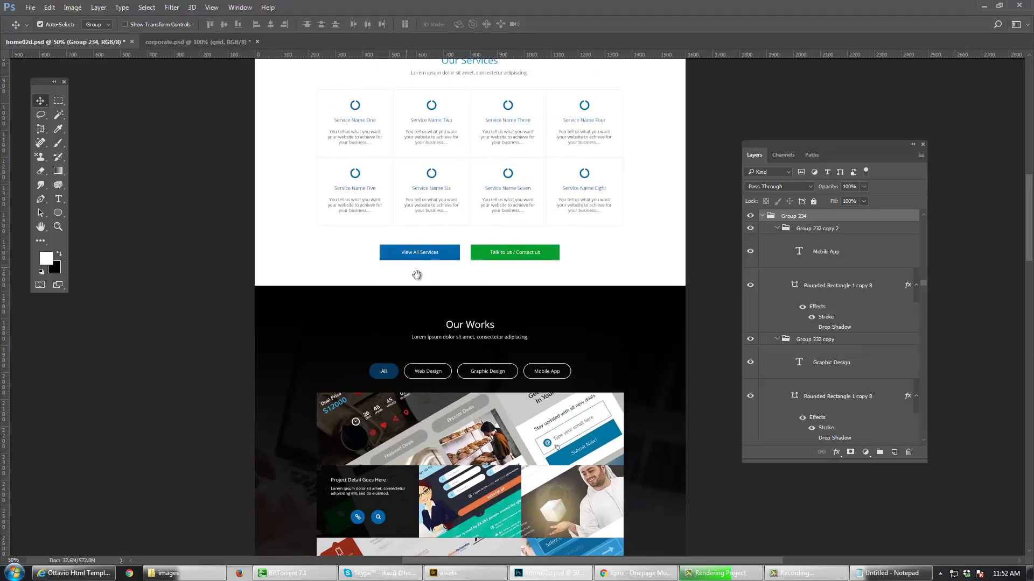
{"action": "left_click_drag", "start_coordinate": [448, 352], "coordinate": [452, 347]}
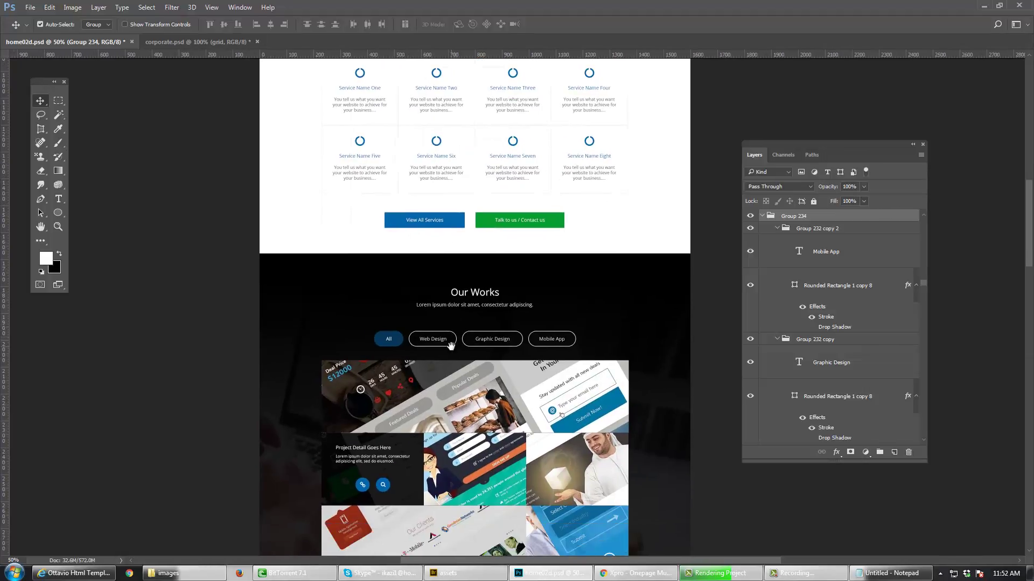
{"action": "left_click_drag", "start_coordinate": [455, 397], "coordinate": [441, 277]}
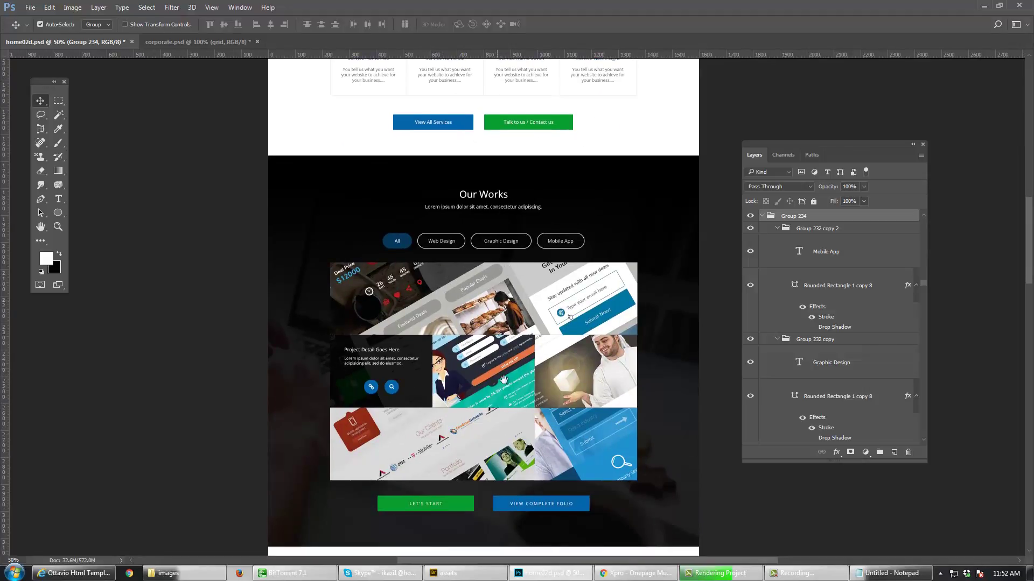
{"action": "left_click_drag", "start_coordinate": [504, 384], "coordinate": [502, 242]}
{"action": "left_click_drag", "start_coordinate": [496, 416], "coordinate": [486, 300]}
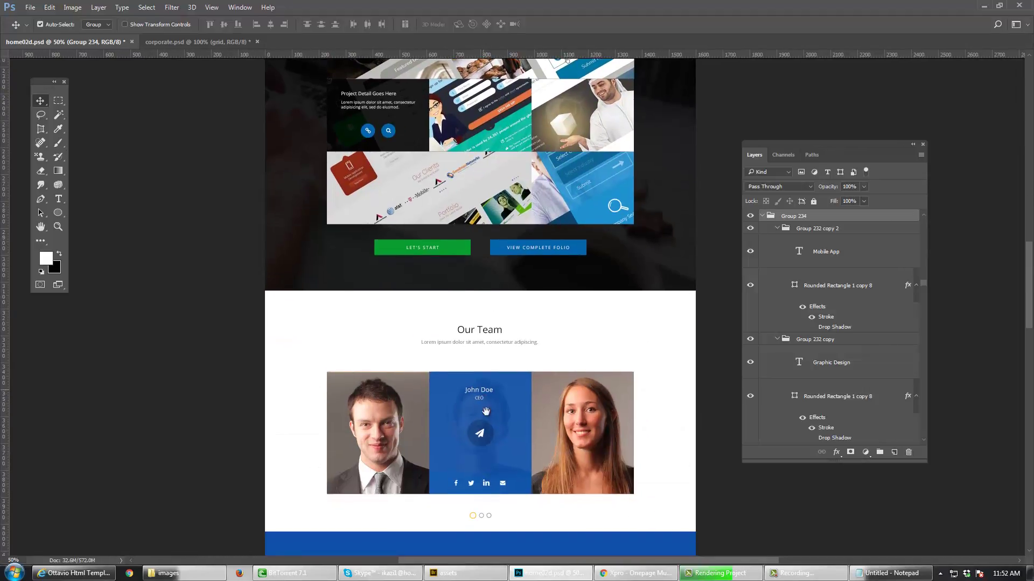
{"action": "left_click_drag", "start_coordinate": [486, 412], "coordinate": [486, 313]}
{"action": "left_click_drag", "start_coordinate": [478, 386], "coordinate": [468, 363]}
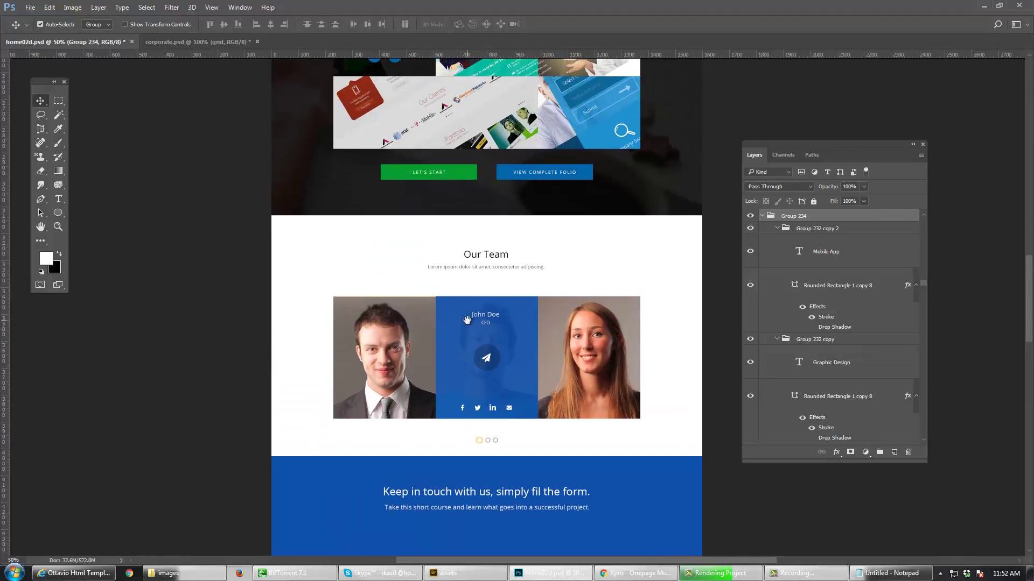
{"action": "left_click_drag", "start_coordinate": [470, 373], "coordinate": [473, 274]}
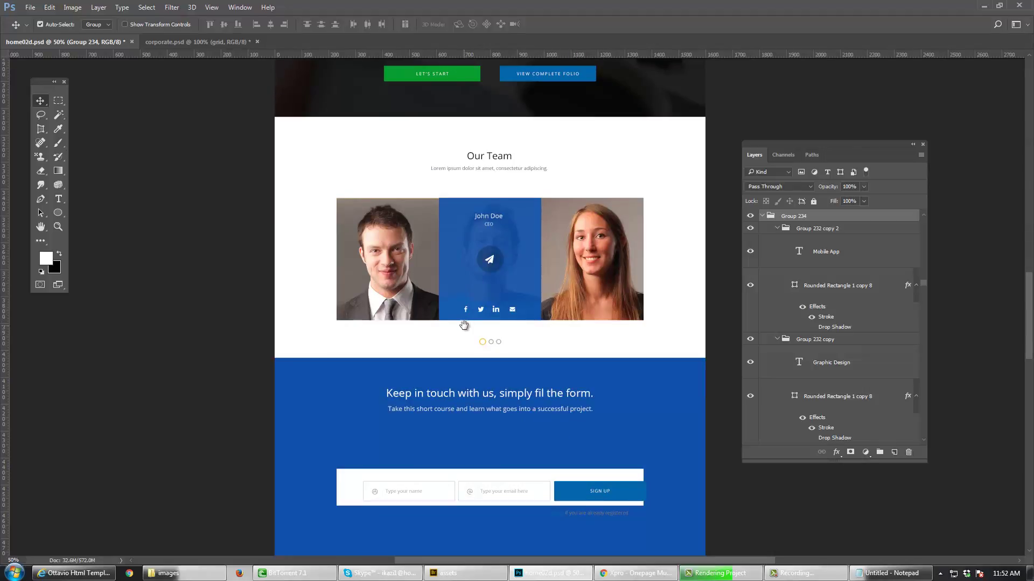
{"action": "mouse_move", "coordinate": [466, 363]}
{"action": "left_mouse_down"}
{"action": "mouse_move", "coordinate": [465, 324]}
{"action": "mouse_move", "coordinate": [464, 371]}
{"action": "left_mouse_up"}
{"action": "left_click_drag", "start_coordinate": [464, 302], "coordinate": [464, 343]}
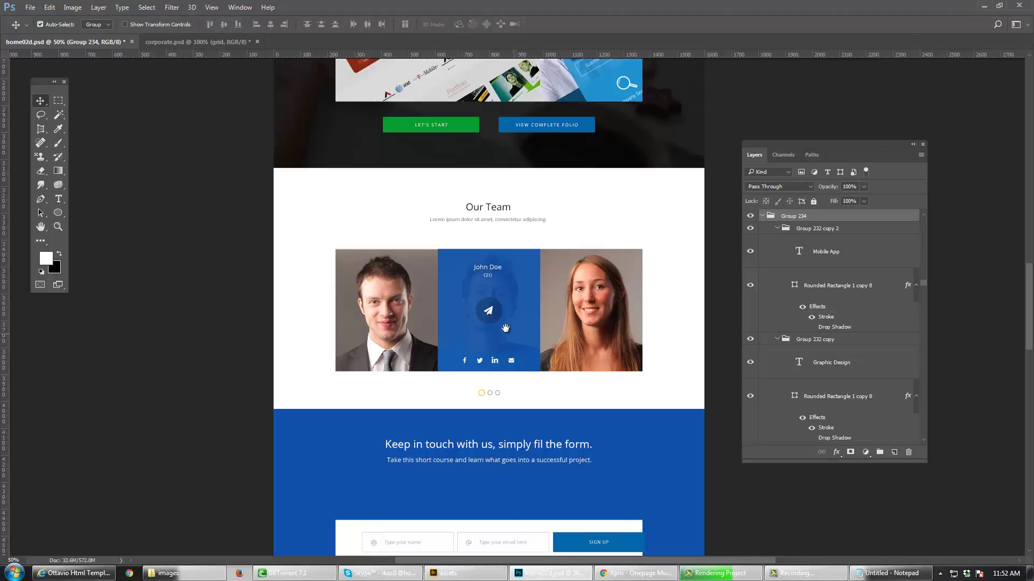
{"action": "left_click_drag", "start_coordinate": [490, 222], "coordinate": [474, 378]}
{"action": "left_click_drag", "start_coordinate": [477, 205], "coordinate": [466, 344]}
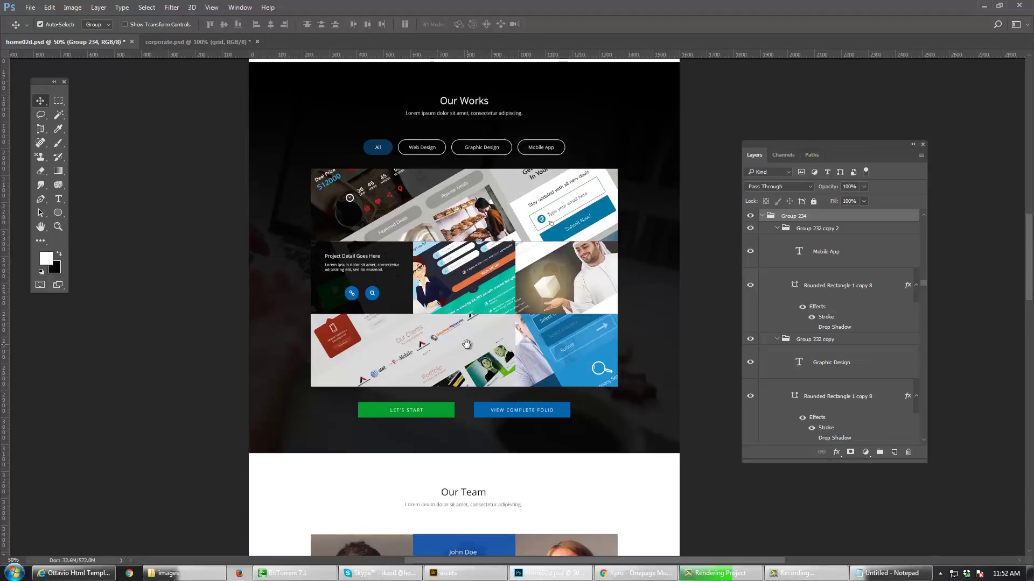
{"action": "left_click_drag", "start_coordinate": [487, 197], "coordinate": [500, 267]}
{"action": "left_click_drag", "start_coordinate": [501, 202], "coordinate": [499, 239]}
{"action": "left_click_drag", "start_coordinate": [503, 179], "coordinate": [501, 250]}
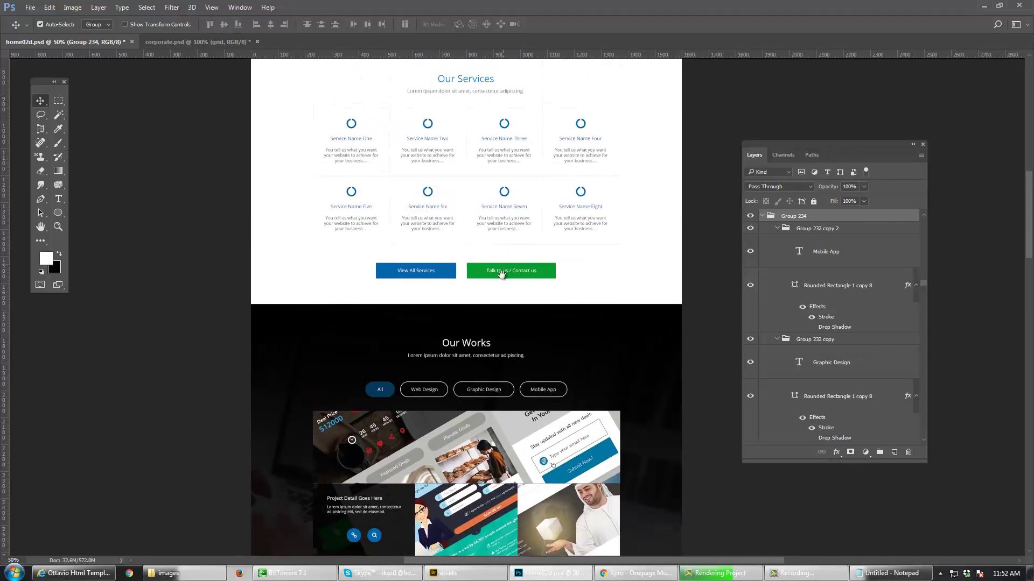
Step: Review the page's section spacing from the hero header down through Our Services and Our Works to Our Team
{"action": "left_click_drag", "start_coordinate": [500, 159], "coordinate": [498, 189]}
{"action": "left_click_drag", "start_coordinate": [496, 225], "coordinate": [500, 291]}
{"action": "left_click_drag", "start_coordinate": [499, 199], "coordinate": [492, 254]}
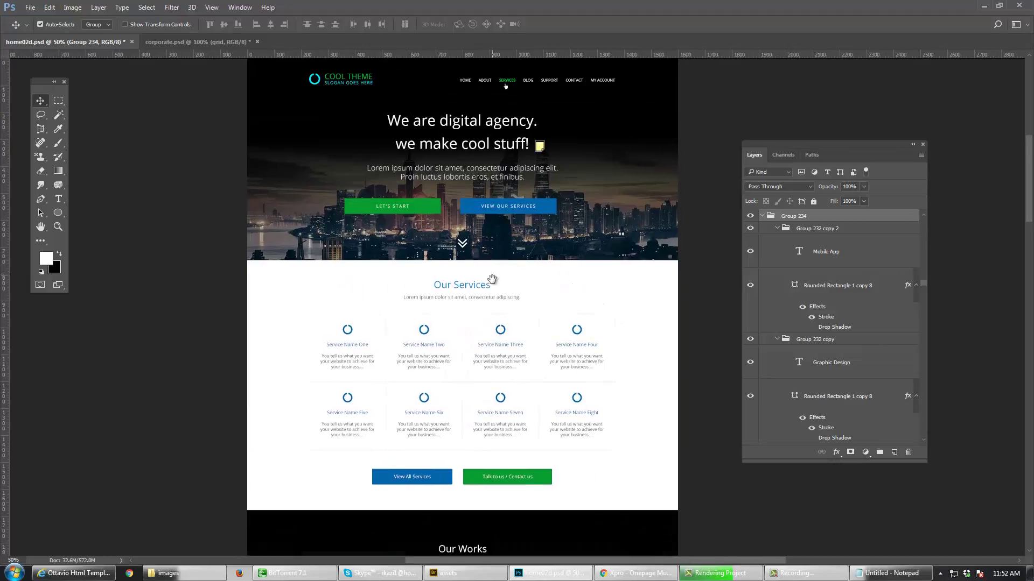
{"action": "left_click_drag", "start_coordinate": [501, 385], "coordinate": [503, 219]}
{"action": "left_click_drag", "start_coordinate": [501, 276], "coordinate": [501, 187]}
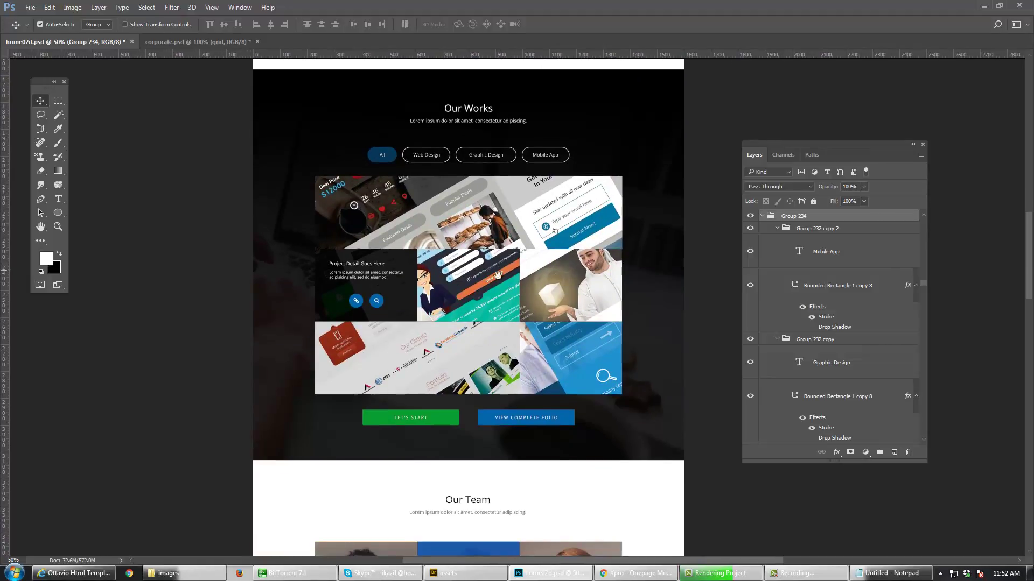
{"action": "left_click_drag", "start_coordinate": [482, 433], "coordinate": [492, 341]}
{"action": "left_click_drag", "start_coordinate": [490, 161], "coordinate": [487, 216]}
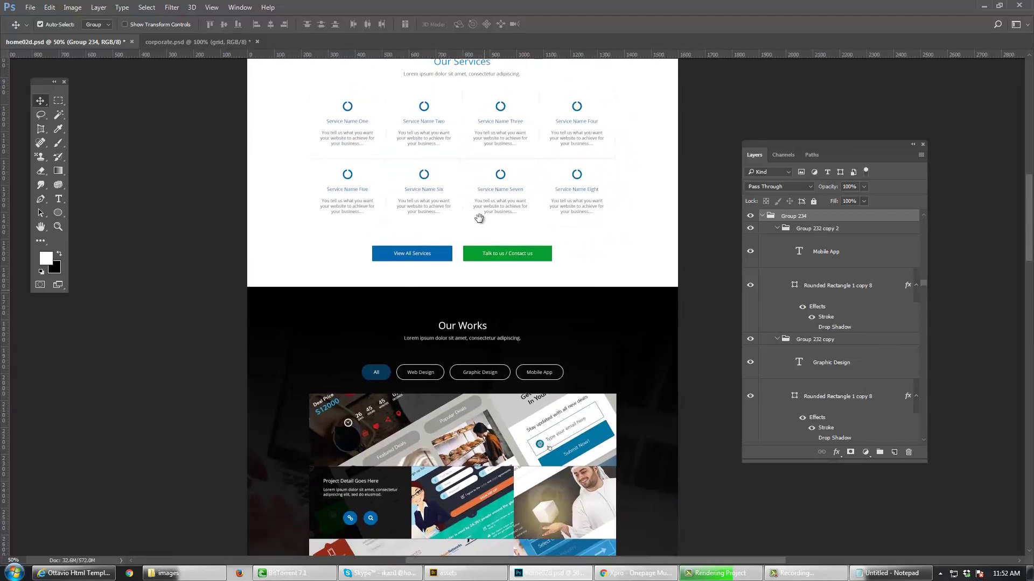
{"action": "left_click_drag", "start_coordinate": [487, 86], "coordinate": [486, 252]}
{"action": "left_click_drag", "start_coordinate": [467, 378], "coordinate": [467, 371]}
{"action": "scroll", "coordinate": [500, 345], "scroll_direction": "down", "scroll_amount": 10}
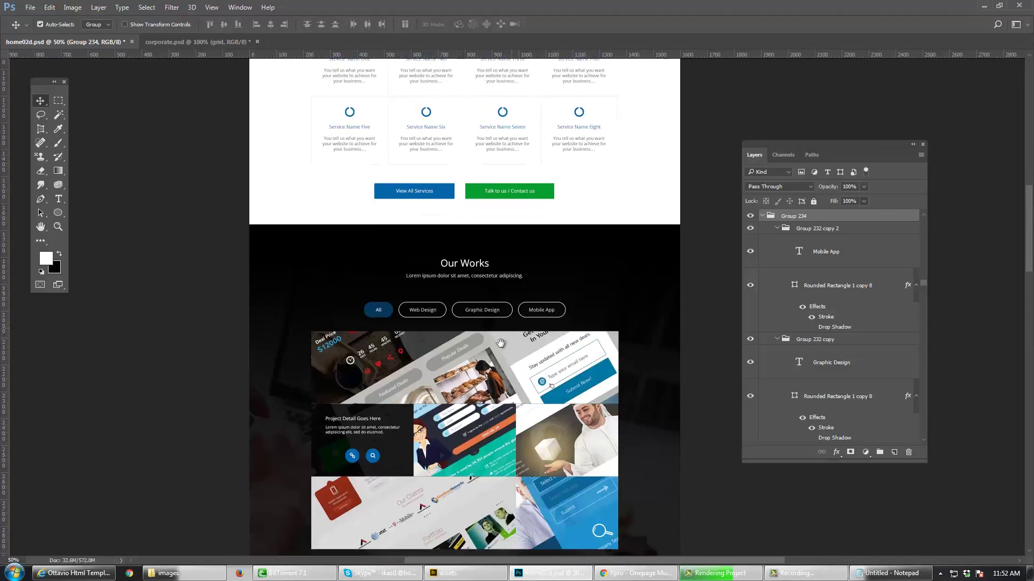
{"action": "scroll", "coordinate": [498, 339], "scroll_direction": "down", "scroll_amount": 4}
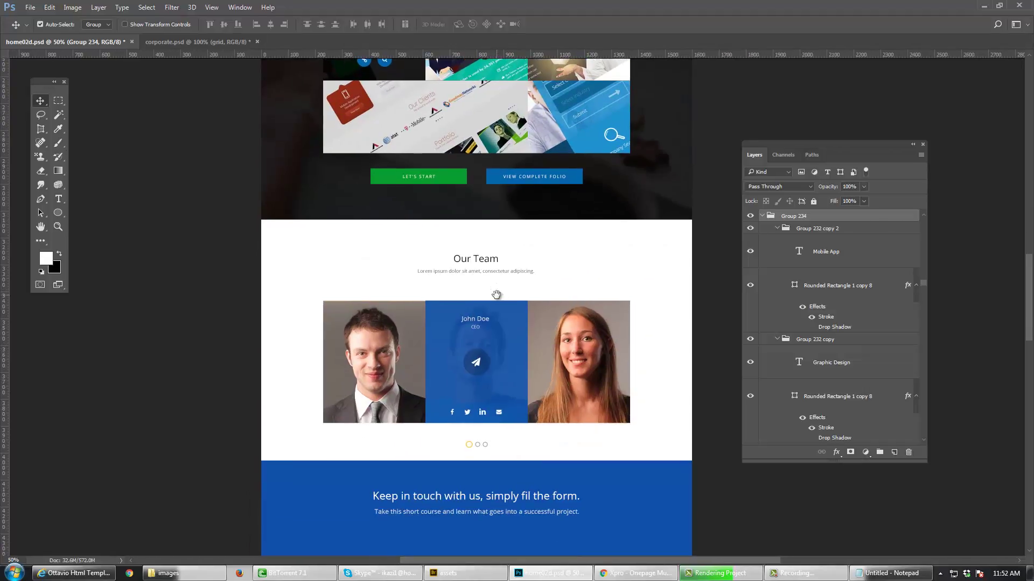
Step: Hide the panels and move the row of Our Team member cards up 33 px, evening the gaps to the subtitle and pagination dots
{"action": "left_click", "coordinate": [506, 390]}
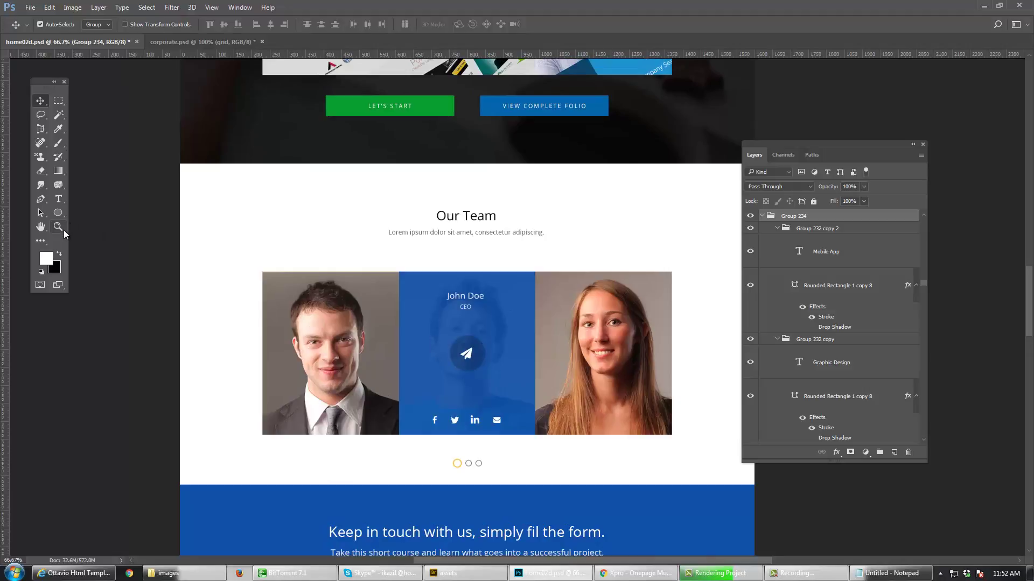
{"action": "double_click", "coordinate": [58, 227]}
{"action": "key", "text": "v"}
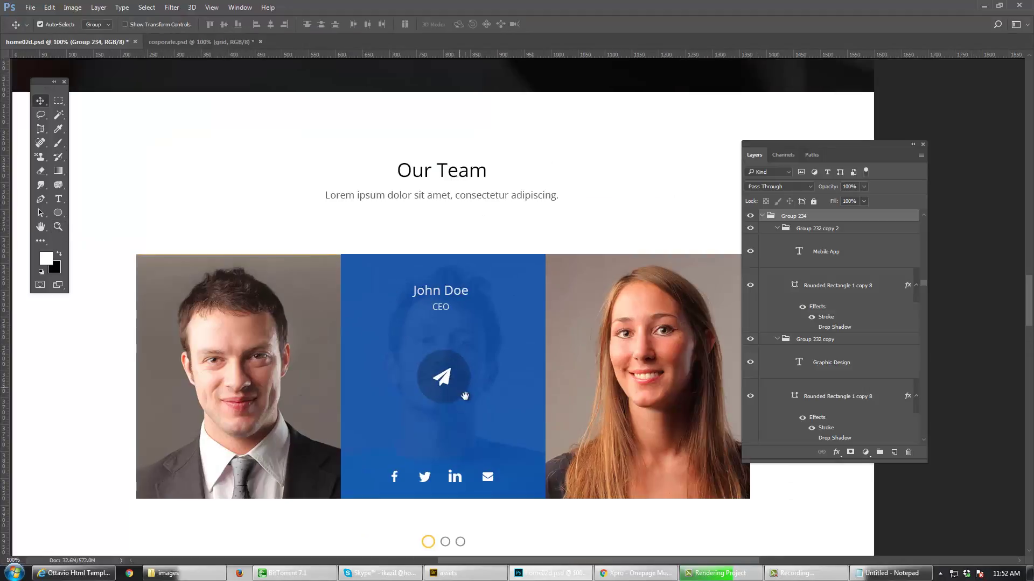
{"action": "left_click_drag", "start_coordinate": [464, 395], "coordinate": [478, 334]}
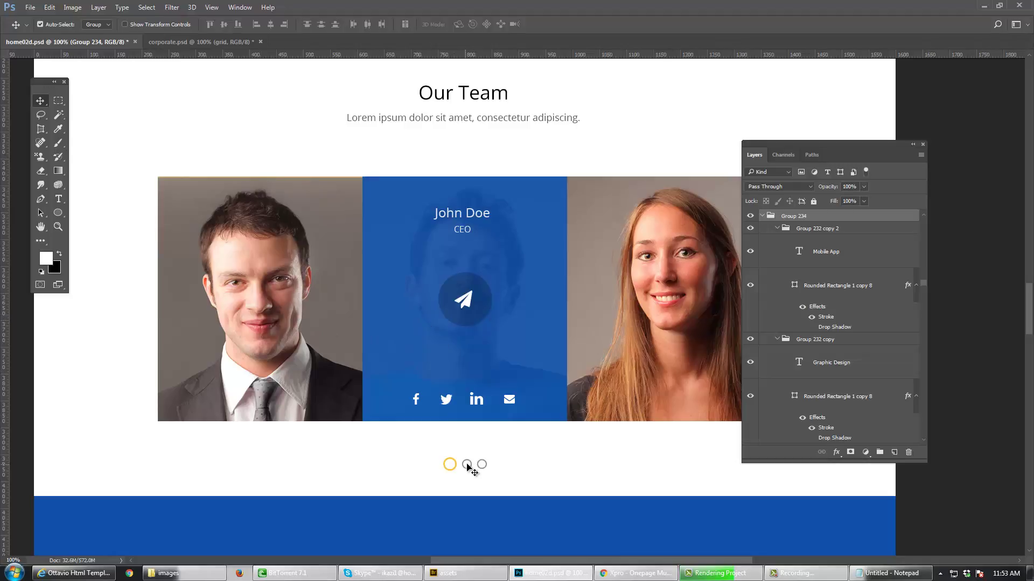
{"action": "left_click_drag", "start_coordinate": [435, 355], "coordinate": [532, 334]}
{"action": "key", "text": "Tab"}
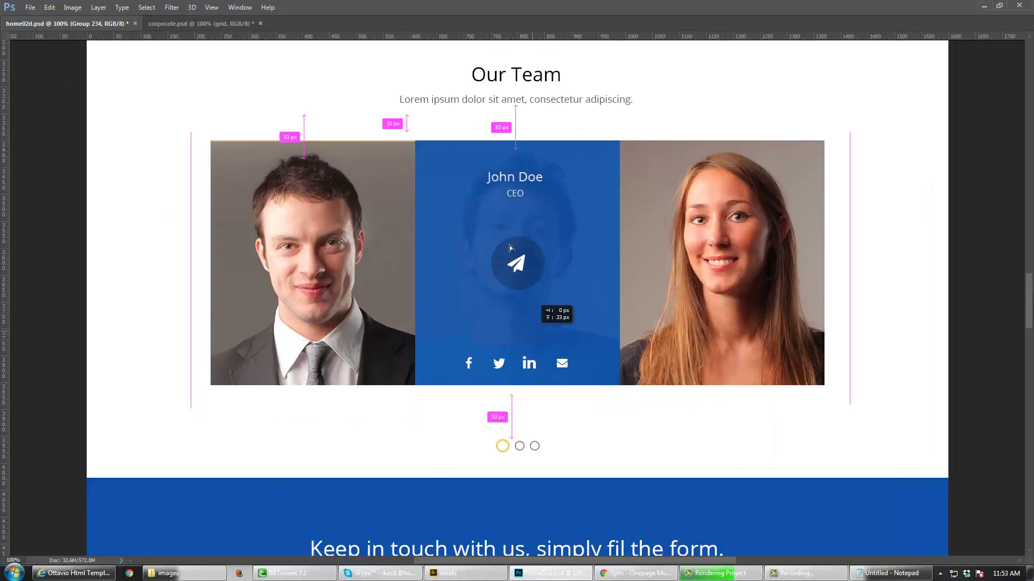
{"action": "left_click_drag", "start_coordinate": [509, 247], "coordinate": [509, 247]}
{"action": "left_click_drag", "start_coordinate": [481, 297], "coordinate": [480, 300]}
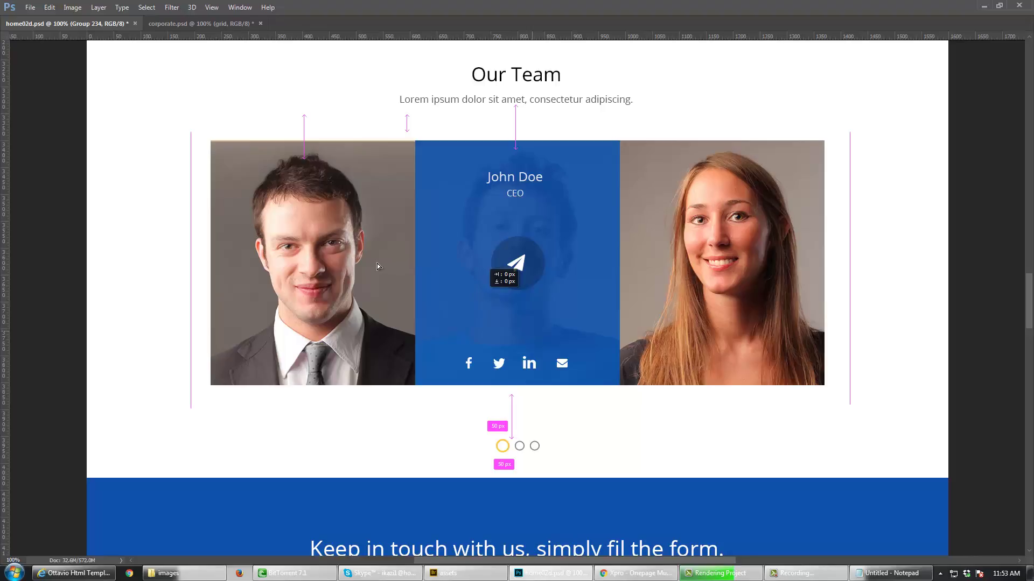
{"action": "left_click", "coordinate": [525, 266]}
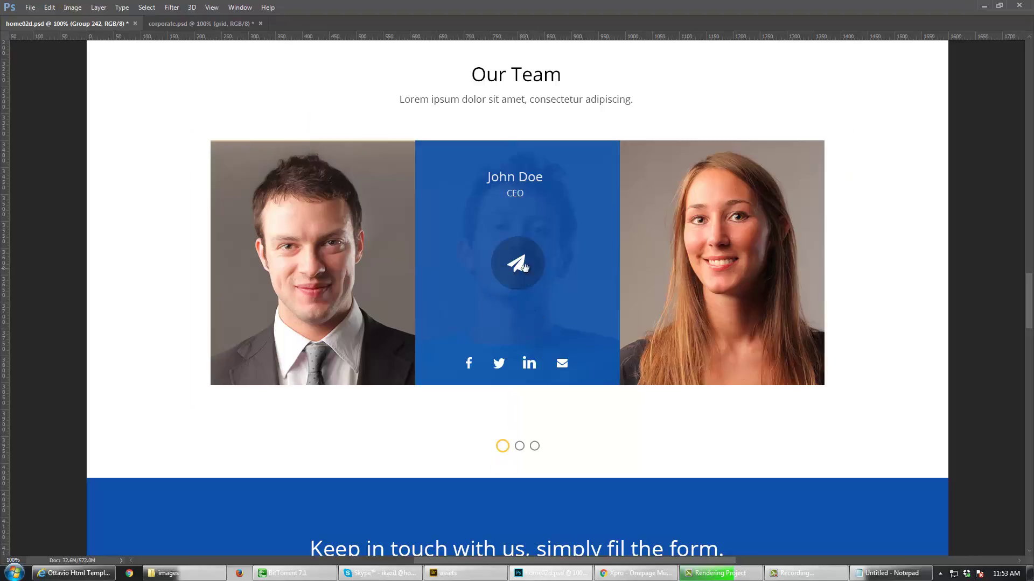
{"action": "left_click_drag", "start_coordinate": [525, 266], "coordinate": [496, 279]}
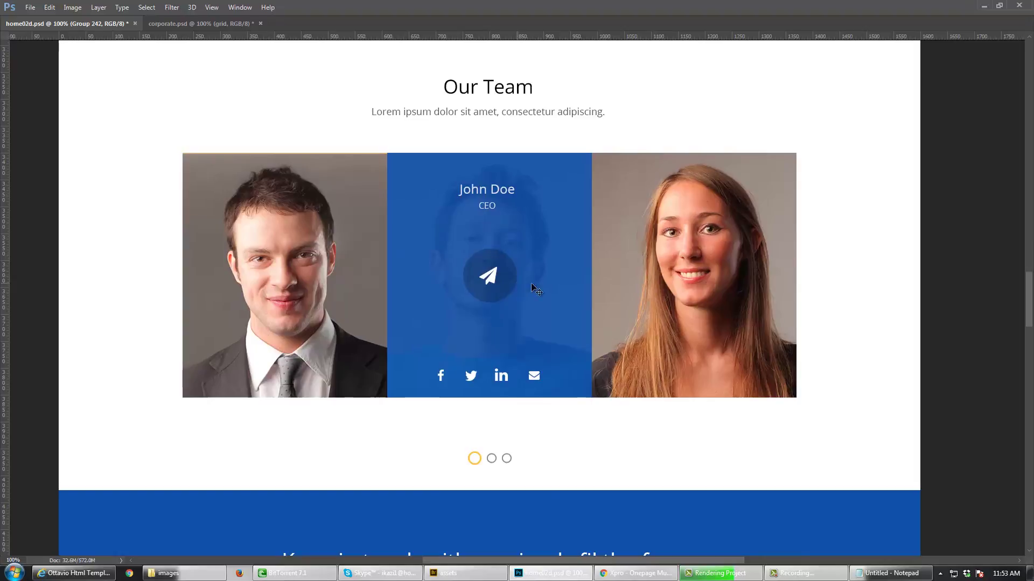
Step: Move the carousel dots below the team photos slightly upward
{"action": "mouse_move", "coordinate": [547, 267]}
{"action": "left_mouse_down"}
{"action": "mouse_move", "coordinate": [560, 367]}
{"action": "mouse_move", "coordinate": [558, 267]}
{"action": "left_mouse_up"}
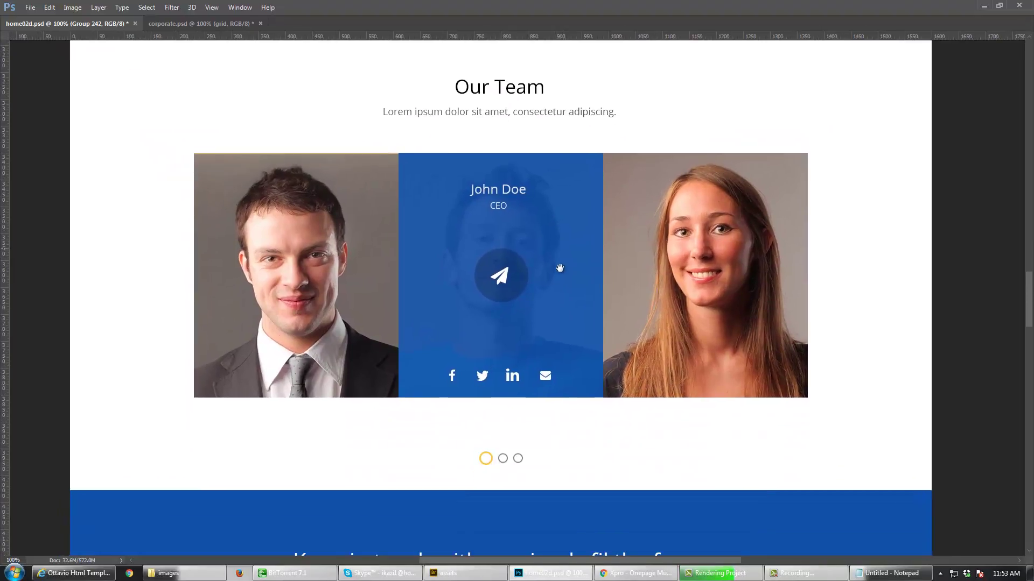
{"action": "left_click_drag", "start_coordinate": [535, 99], "coordinate": [539, 125]}
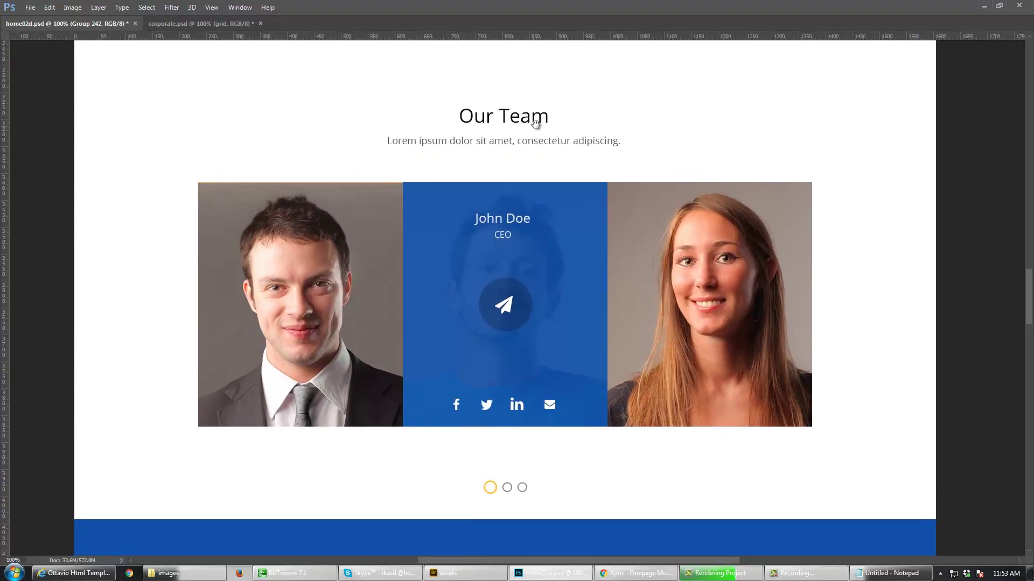
{"action": "left_click_drag", "start_coordinate": [517, 52], "coordinate": [517, 85]}
{"action": "scroll", "coordinate": [550, 224], "scroll_direction": "down", "scroll_amount": 3}
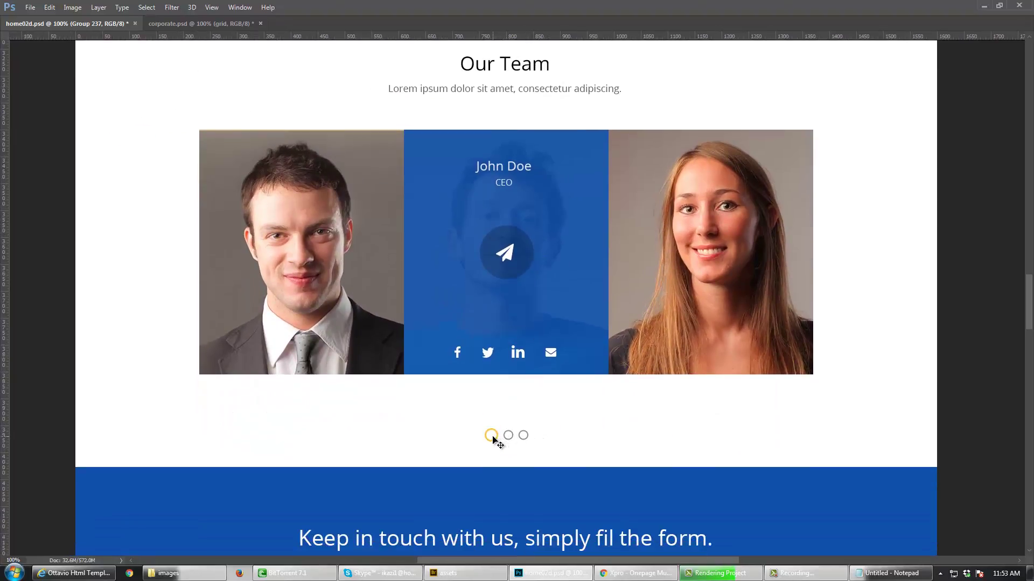
{"action": "left_click_drag", "start_coordinate": [493, 435], "coordinate": [493, 419]}
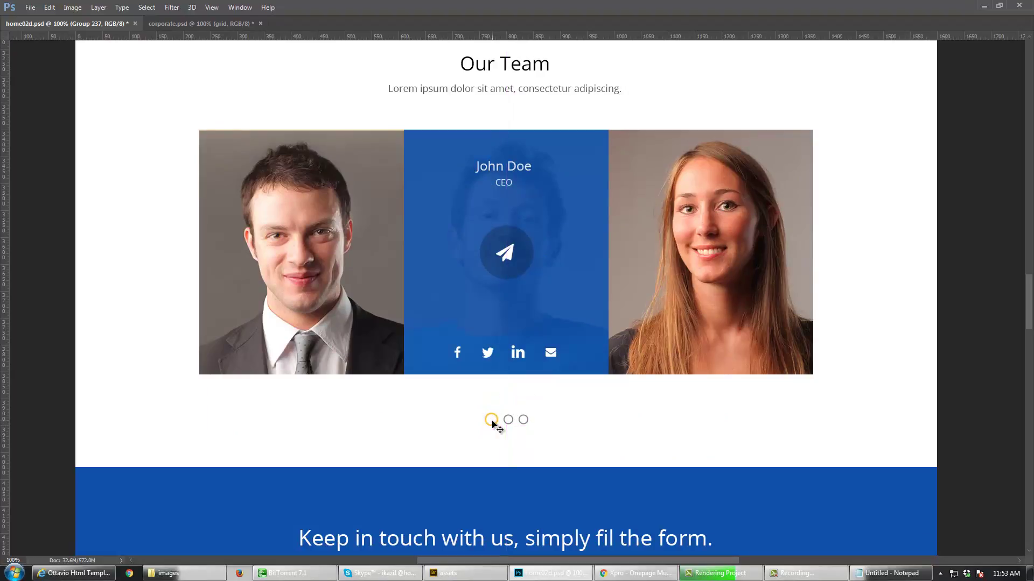
Step: Group the Our Team heading, photos and carousel dots, and move that group and the blue background below it up slightly
{"action": "left_click", "coordinate": [542, 369], "text": "alt"}
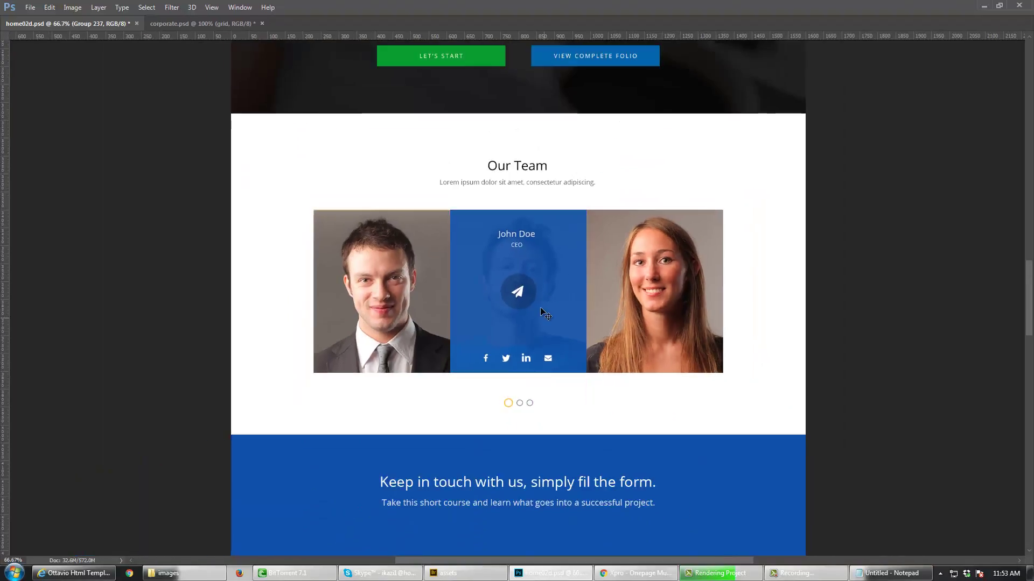
{"action": "left_click_drag", "start_coordinate": [538, 300], "coordinate": [539, 311]}
{"action": "key", "text": "ctrl+z"}
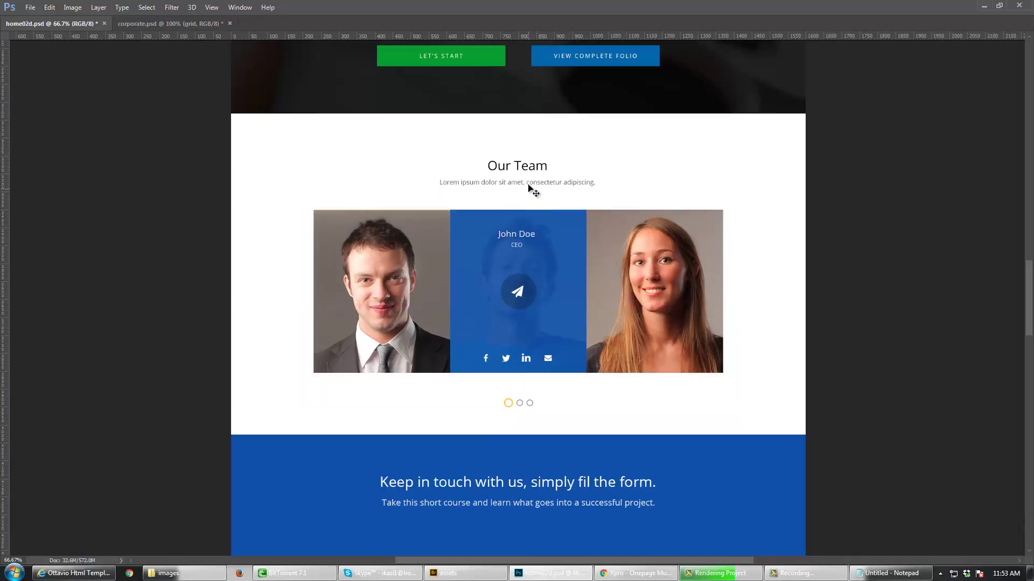
{"action": "left_click_drag", "start_coordinate": [528, 187], "coordinate": [529, 177]}
{"action": "key", "text": "ctrl+z"}
{"action": "key", "text": "ctrl+z"}
{"action": "left_click", "coordinate": [547, 287], "text": "ctrl"}
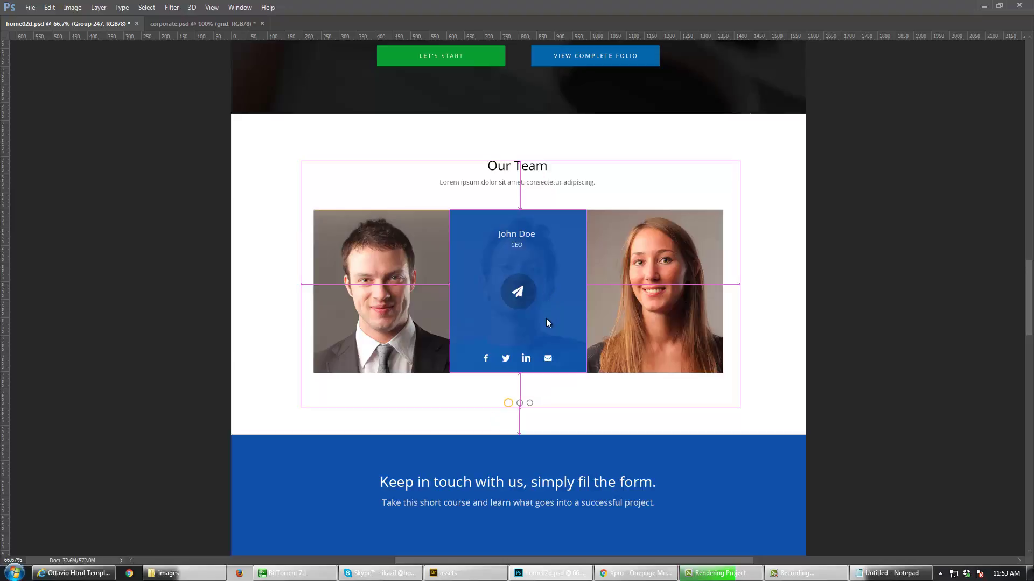
{"action": "left_click_drag", "start_coordinate": [547, 324], "coordinate": [548, 315]}
{"action": "left_click_drag", "start_coordinate": [563, 412], "coordinate": [566, 316]}
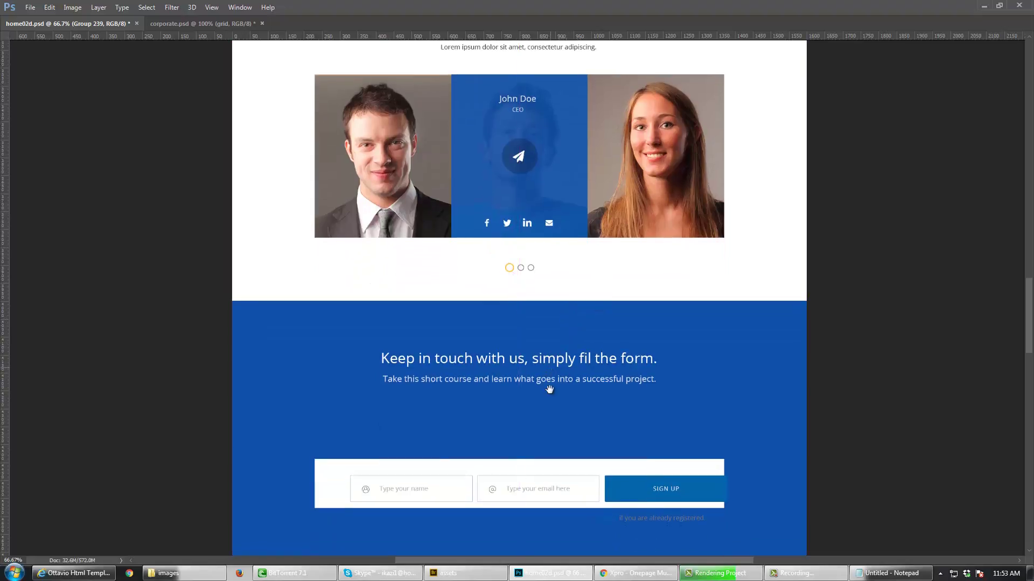
{"action": "left_click_drag", "start_coordinate": [549, 387], "coordinate": [554, 319]}
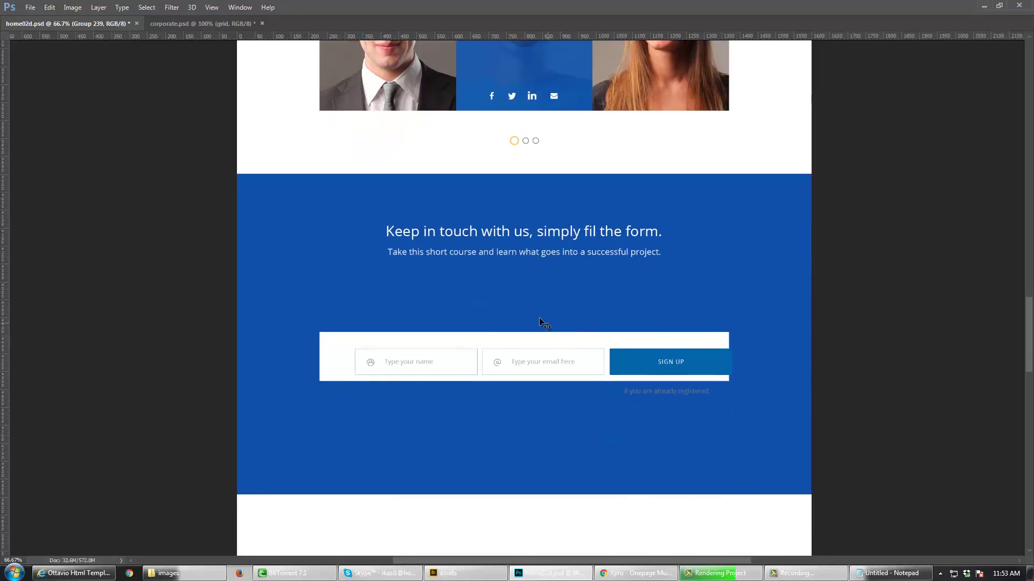
Step: Show the hidden panels, set the Move tool's auto-select to Layer, and select the blue background rectangle of the sign-up section
{"action": "key", "text": "Tab"}
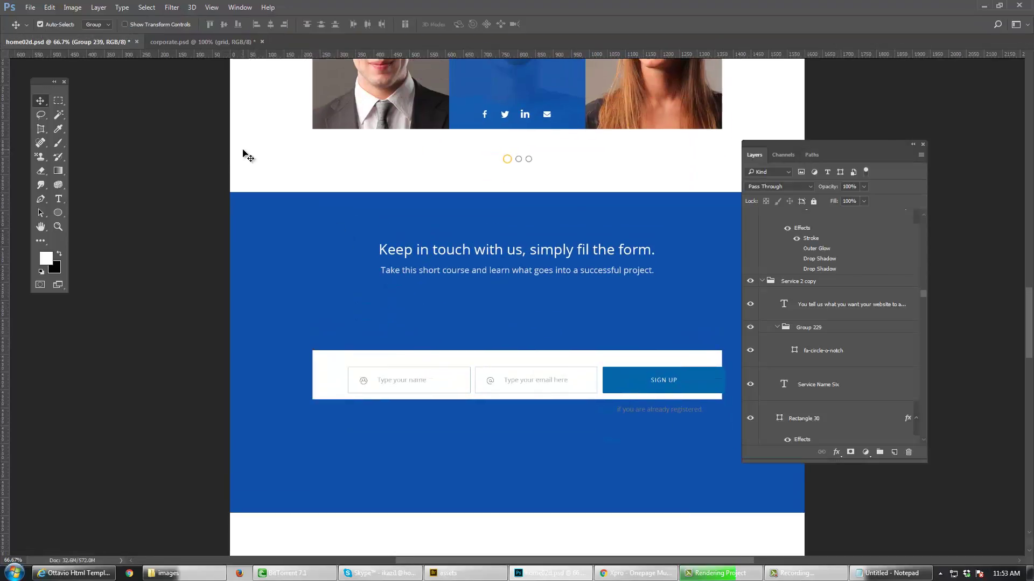
{"action": "left_click", "coordinate": [97, 24]}
{"action": "left_click", "coordinate": [93, 42]}
{"action": "left_click", "coordinate": [345, 374]}
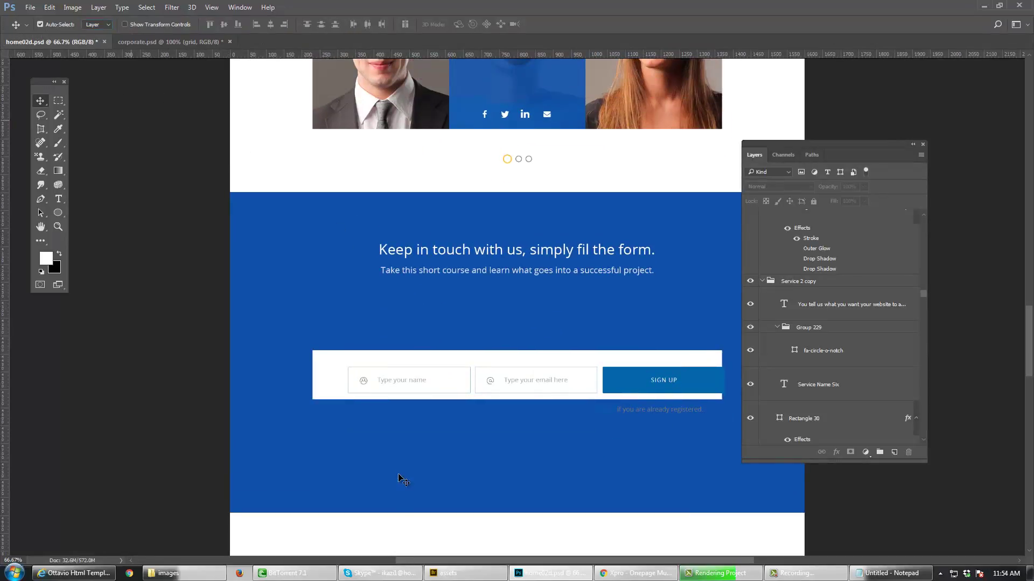
Step: Switch to Chrome and review the Xpro template's projects grid, about section and team carousel, advancing the carousel
{"action": "left_click", "coordinate": [635, 573]}
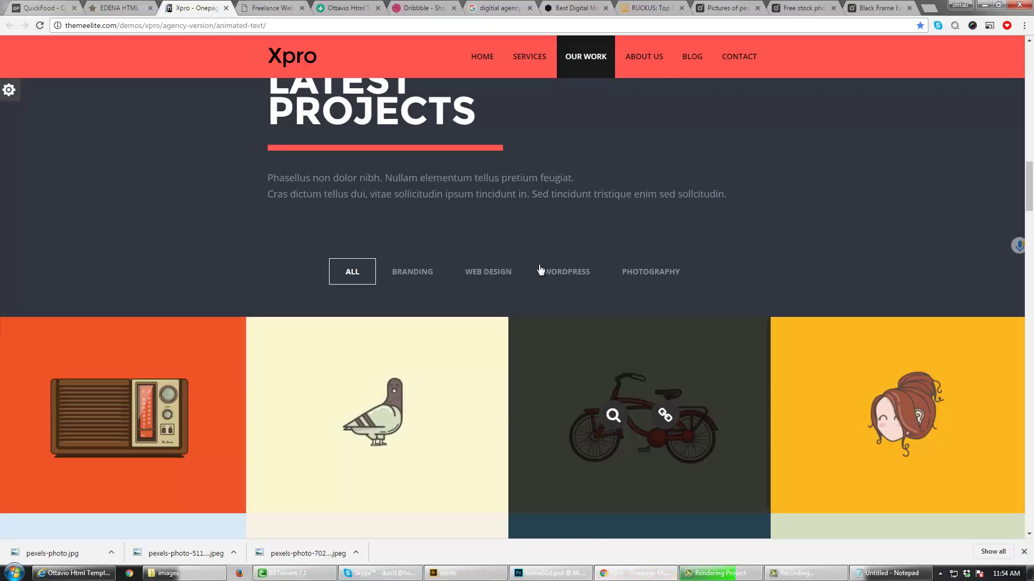
{"action": "scroll", "coordinate": [521, 372], "scroll_direction": "down", "scroll_amount": 3}
{"action": "scroll", "coordinate": [520, 373], "scroll_direction": "down", "scroll_amount": 12}
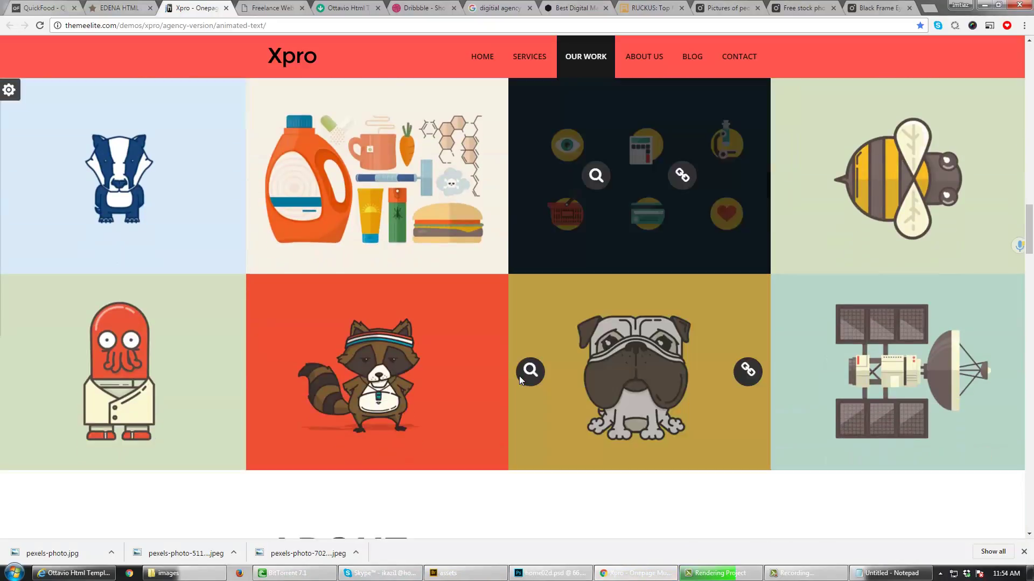
{"action": "scroll", "coordinate": [520, 379], "scroll_direction": "down", "scroll_amount": 1}
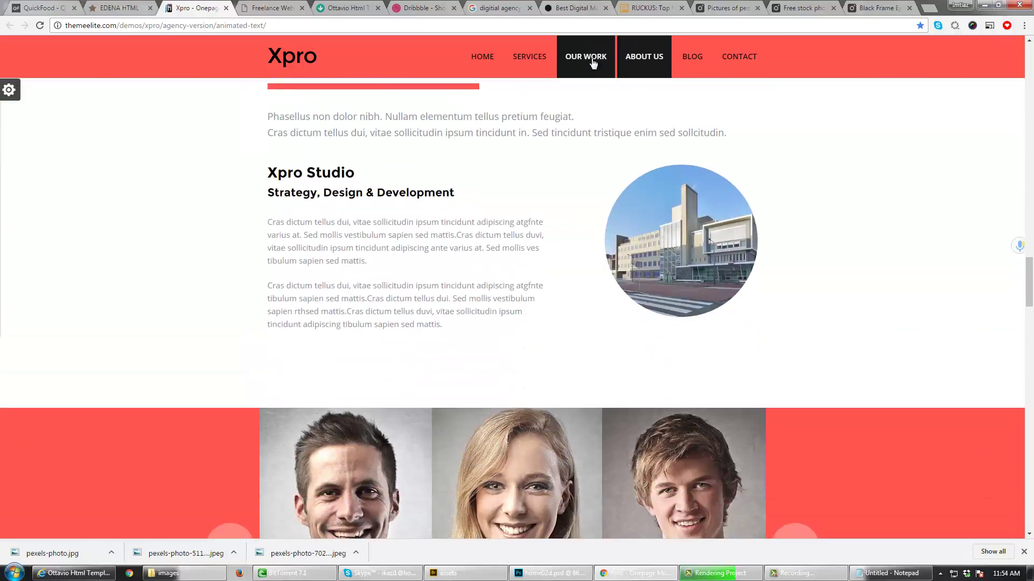
{"action": "scroll", "coordinate": [619, 205], "scroll_direction": "down", "scroll_amount": 2}
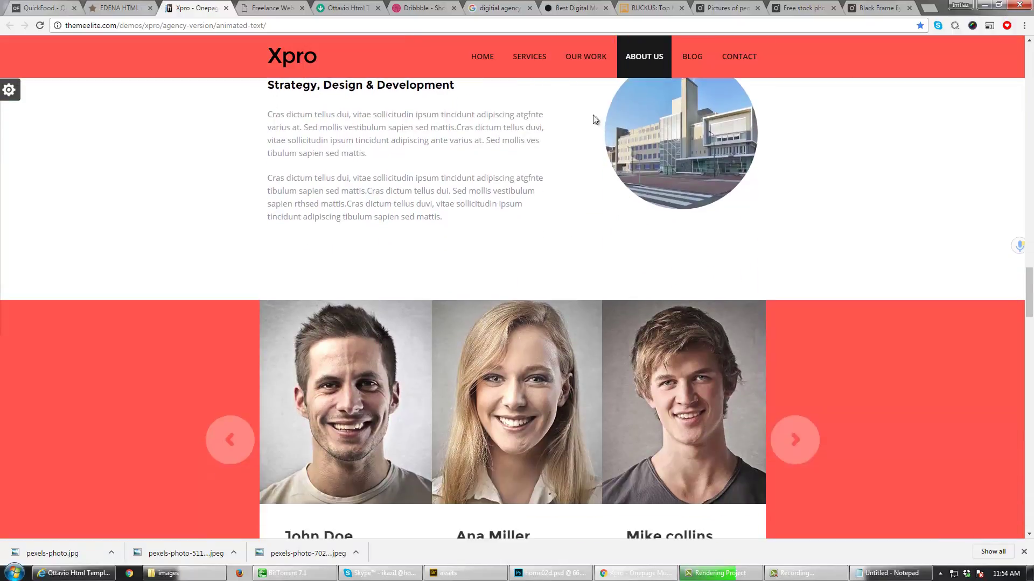
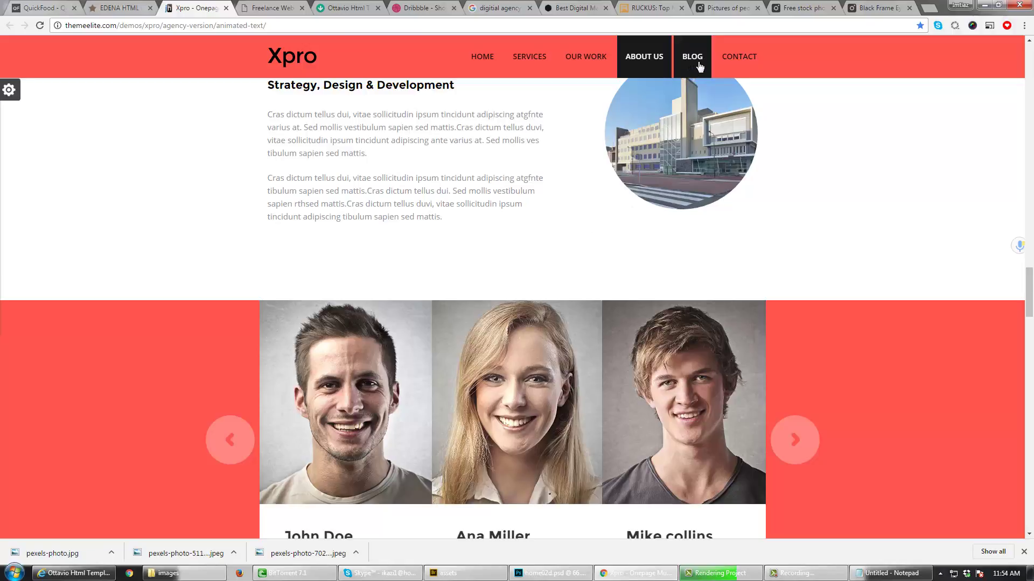
{"action": "scroll", "coordinate": [538, 197], "scroll_direction": "down", "scroll_amount": 2}
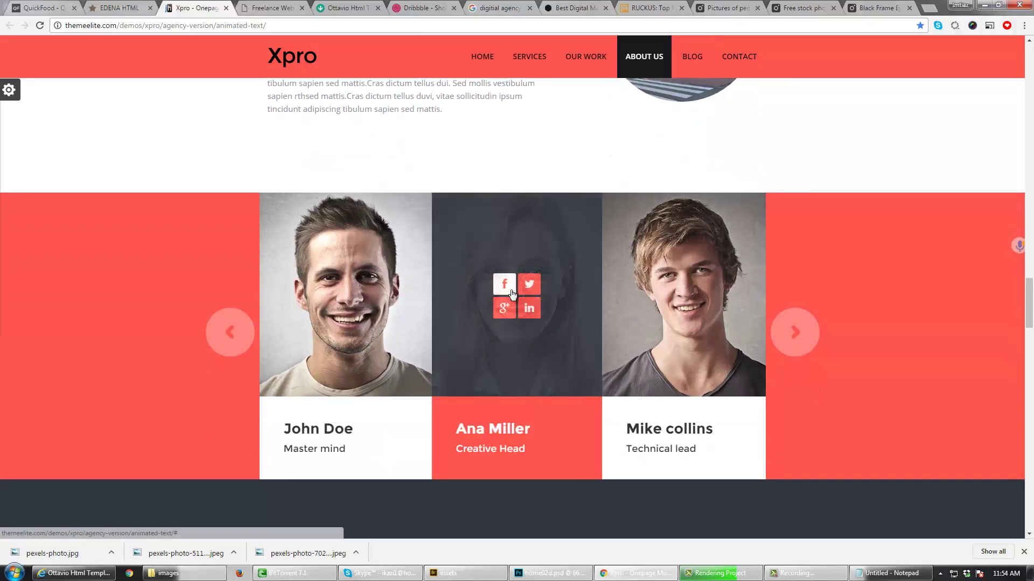
{"action": "left_click", "coordinate": [794, 332]}
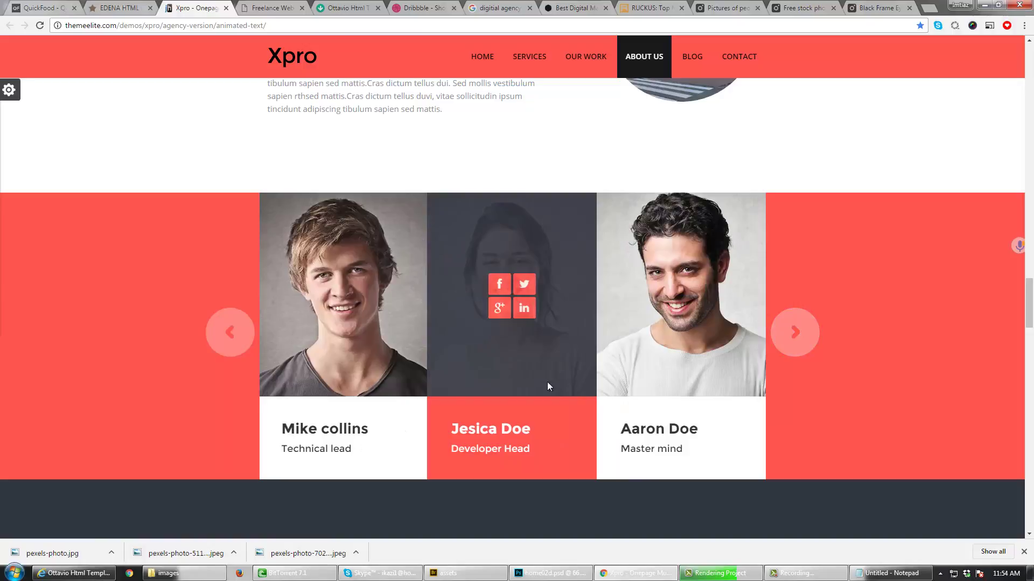
Step: Return to Photoshop and nudge the man's photo at the start of the team row up 2 px with Free Transform
{"action": "left_click", "coordinate": [549, 572]}
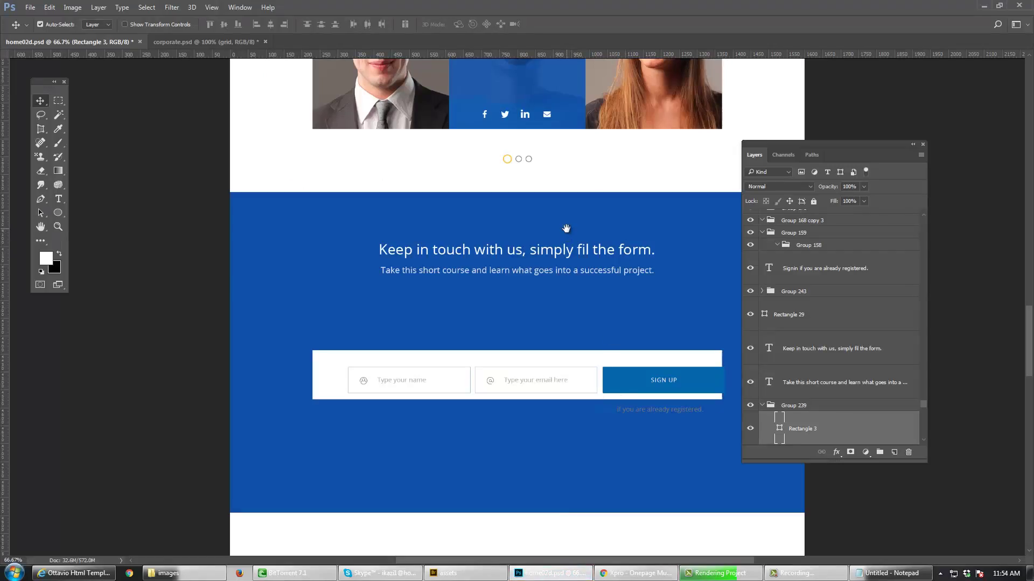
{"action": "left_click_drag", "start_coordinate": [565, 229], "coordinate": [473, 323]}
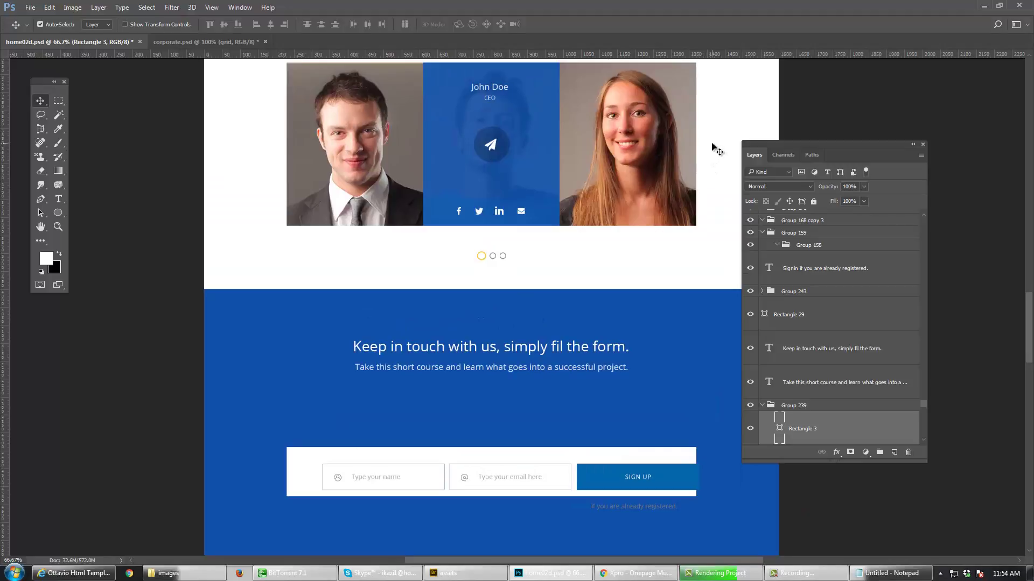
{"action": "left_click_drag", "start_coordinate": [695, 169], "coordinate": [639, 260]}
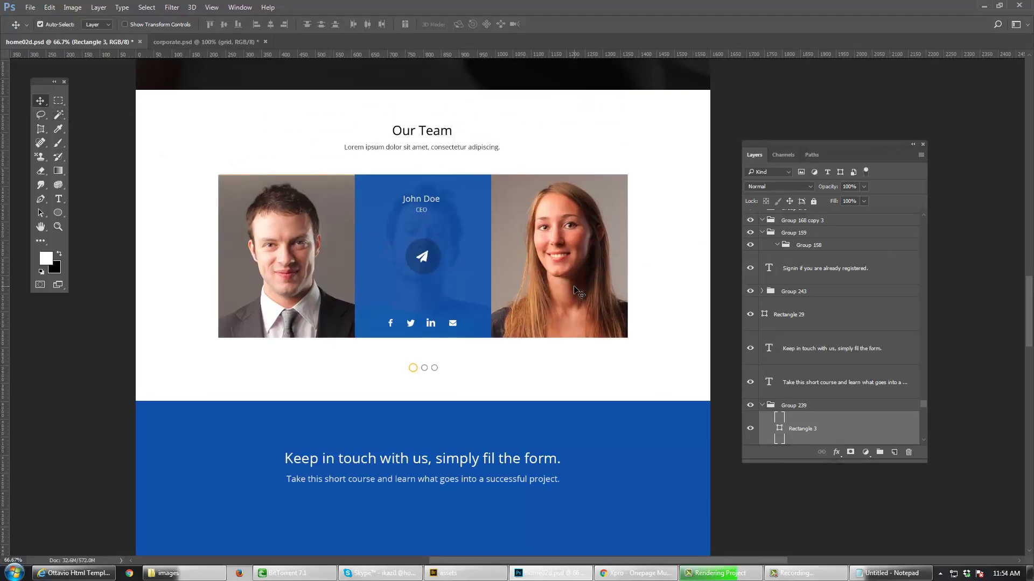
{"action": "left_click", "coordinate": [450, 245]}
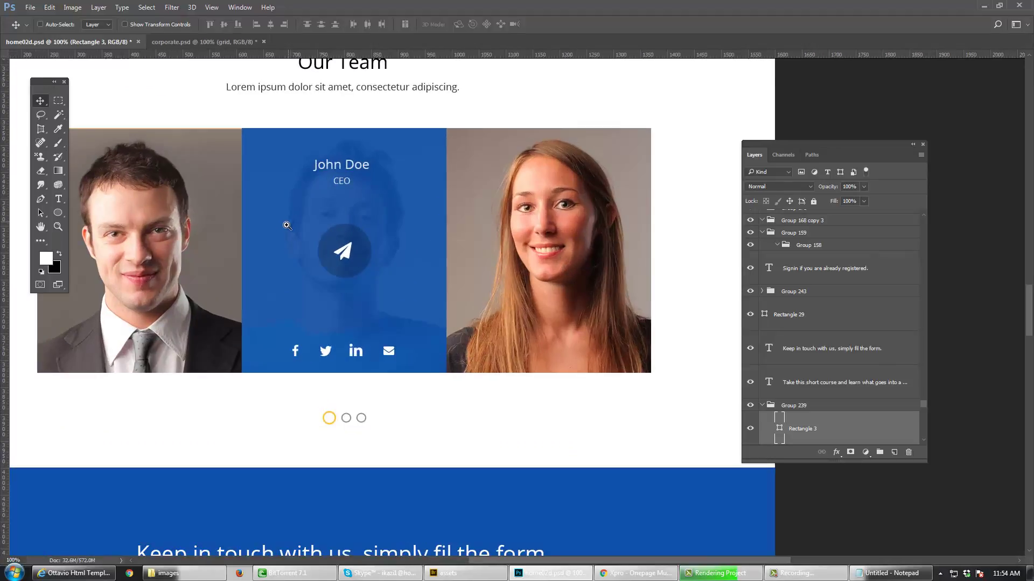
{"action": "left_click", "coordinate": [58, 227]}
{"action": "left_click_drag", "start_coordinate": [192, 259], "coordinate": [233, 261]}
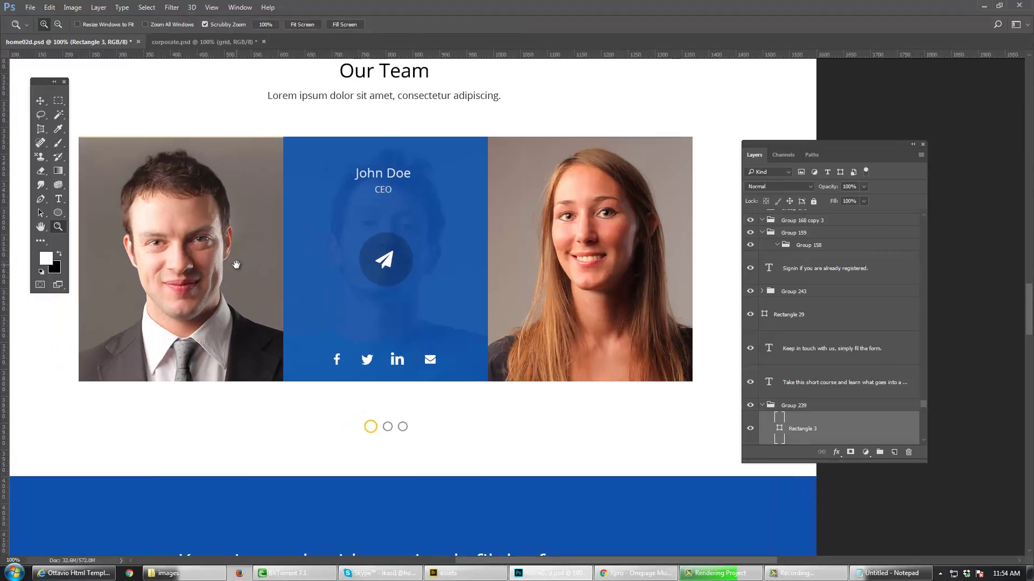
{"action": "key", "text": "v"}
{"action": "left_click", "coordinate": [229, 255]}
{"action": "key", "text": "ctrl+t"}
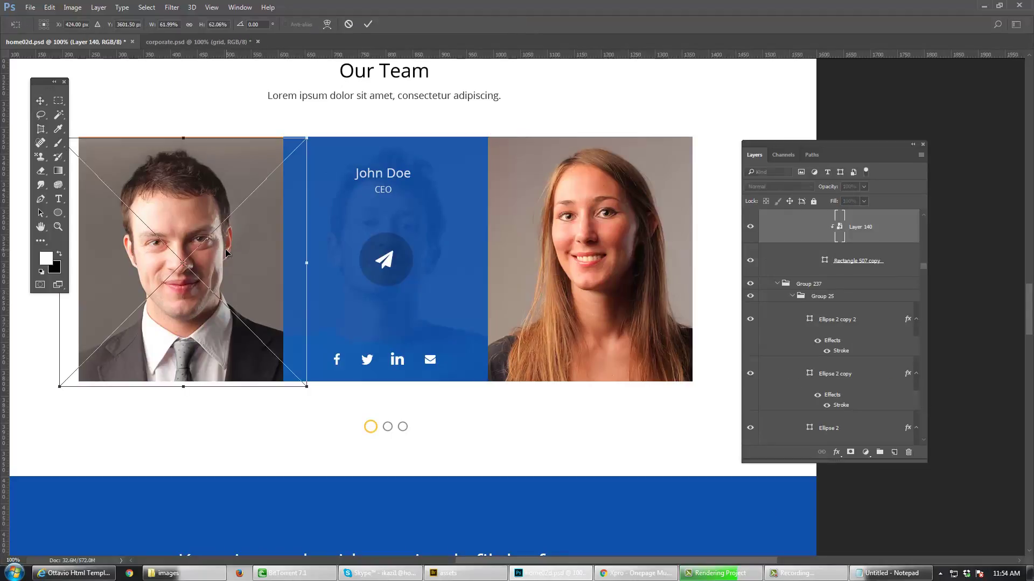
{"action": "key", "text": "Up"}
{"action": "key", "text": "Up"}
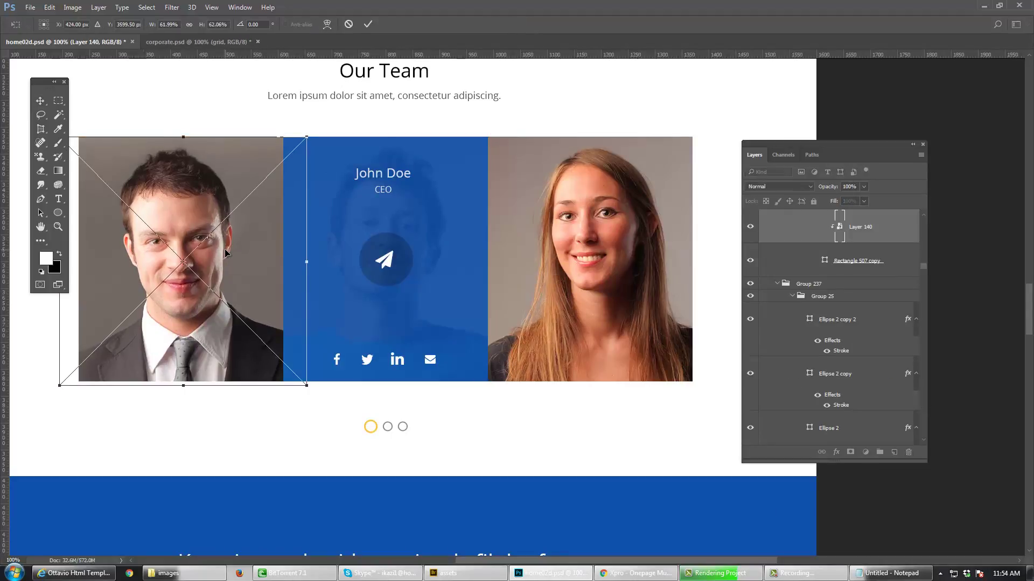
{"action": "key", "text": "Return"}
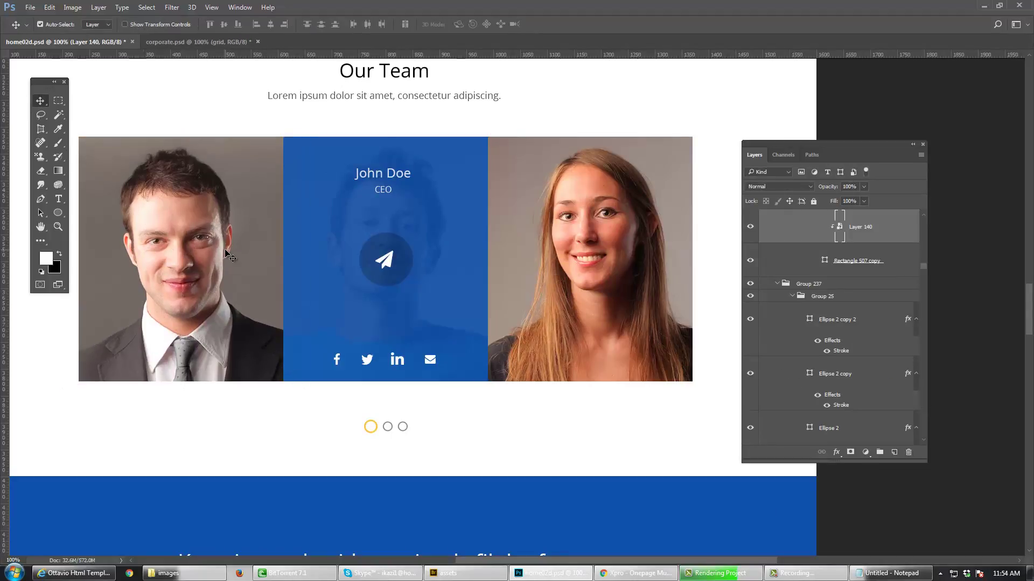
Step: Save the home02d.psd document
{"action": "left_click_drag", "start_coordinate": [303, 264], "coordinate": [318, 270]}
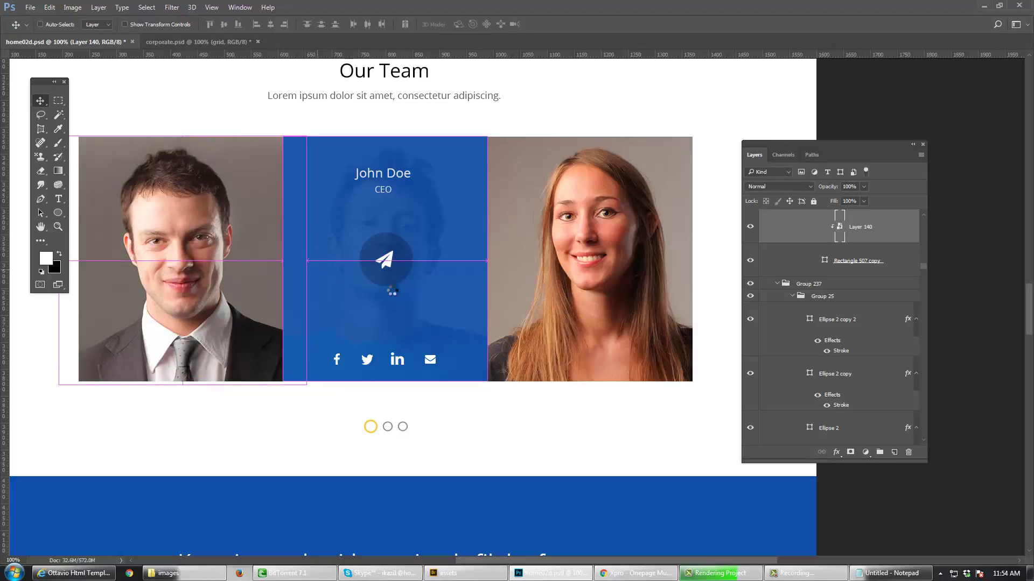
{"action": "left_click_drag", "start_coordinate": [392, 295], "coordinate": [389, 432]}
{"action": "key", "text": "ctrl+s"}
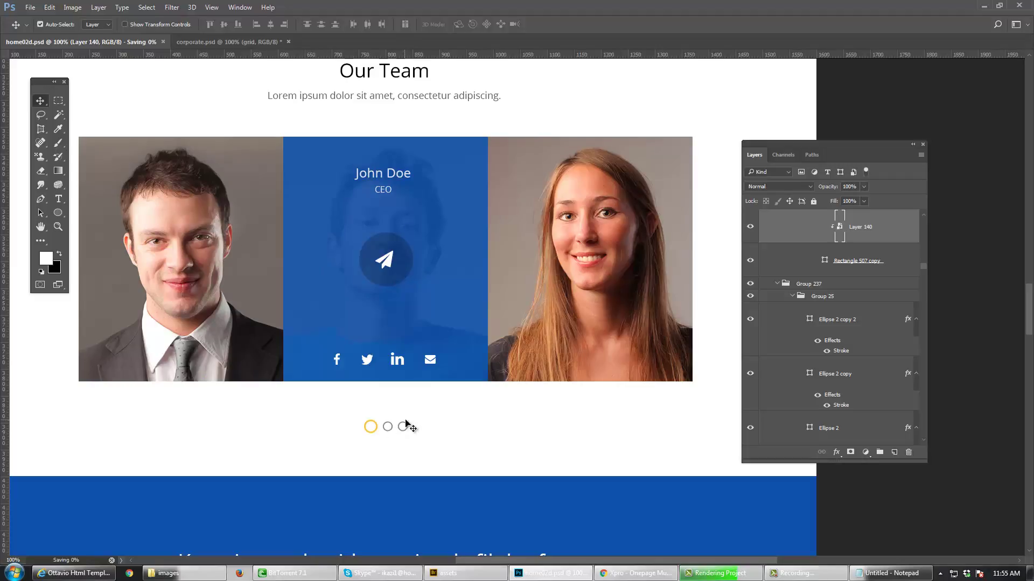
{"action": "left_click_drag", "start_coordinate": [399, 285], "coordinate": [438, 282]}
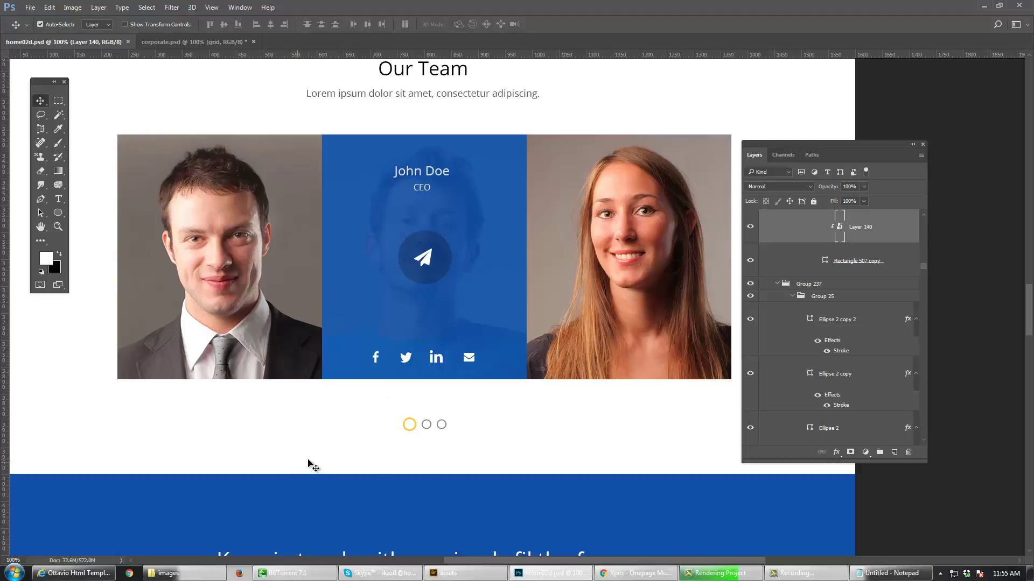
Step: Switch to Chrome and examine the Xpro template's testimonial and News From Blog sections for layout reference
{"action": "left_click", "coordinate": [635, 572]}
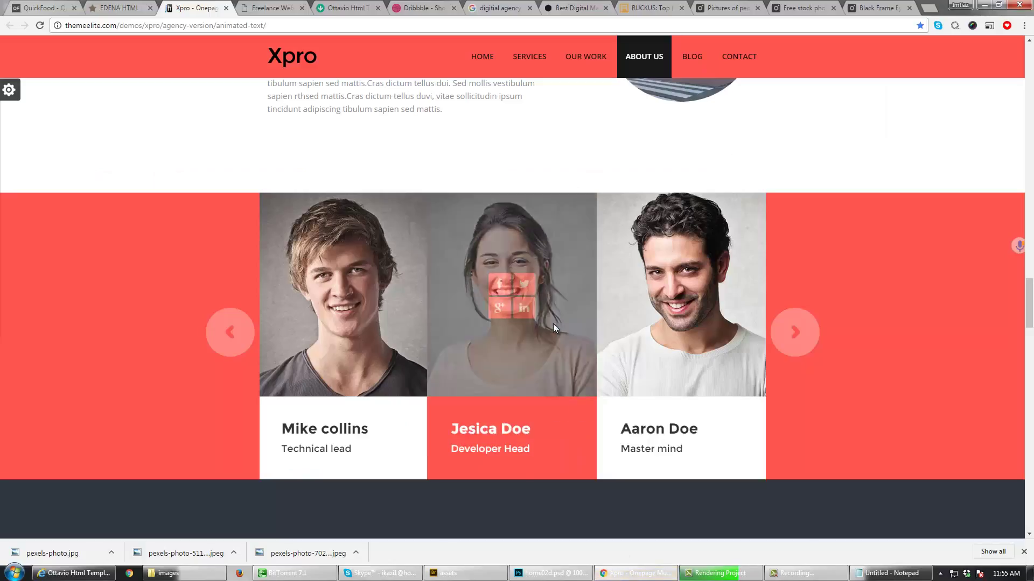
{"action": "scroll", "coordinate": [532, 395], "scroll_direction": "down", "scroll_amount": 5}
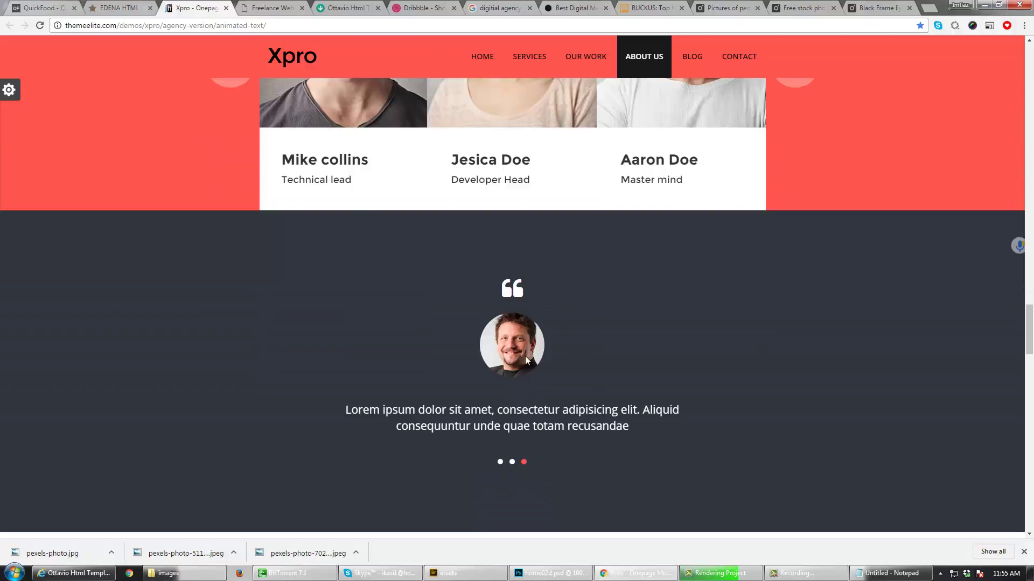
{"action": "scroll", "coordinate": [542, 404], "scroll_direction": "down", "scroll_amount": 12}
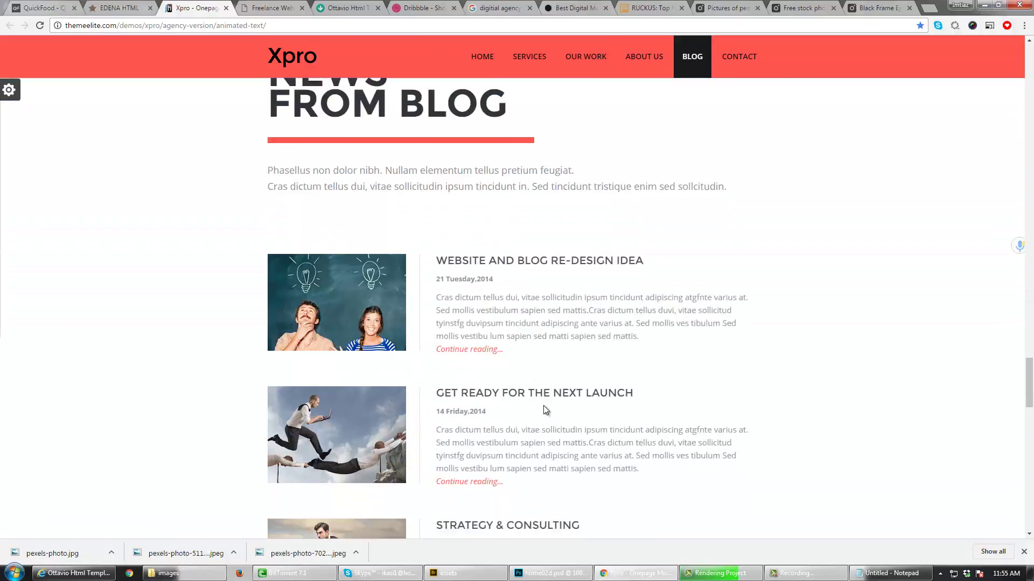
{"action": "scroll", "coordinate": [547, 410], "scroll_direction": "down", "scroll_amount": 5}
{"action": "scroll", "coordinate": [547, 411], "scroll_direction": "up", "scroll_amount": 7}
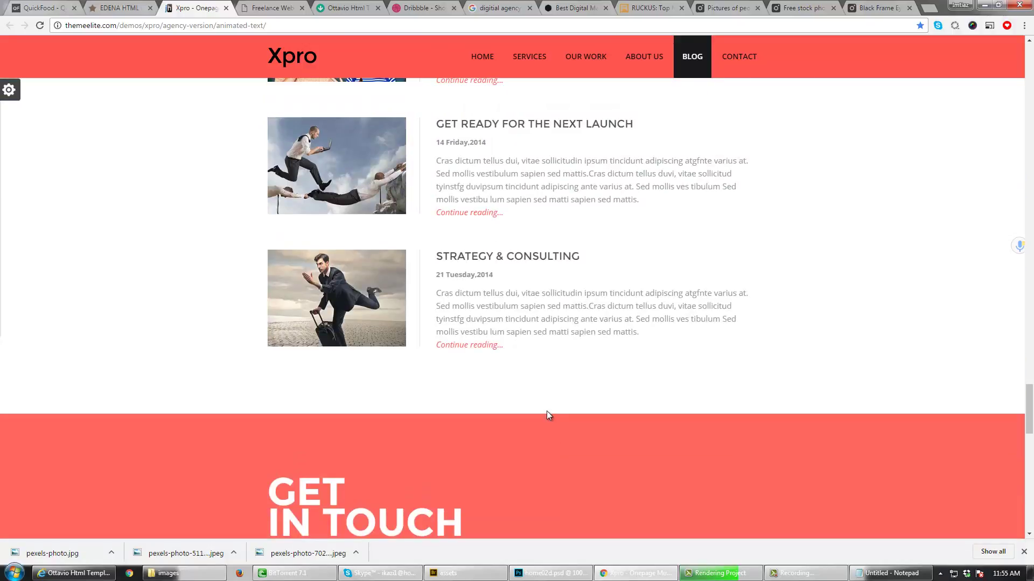
{"action": "scroll", "coordinate": [547, 412], "scroll_direction": "up", "scroll_amount": 3}
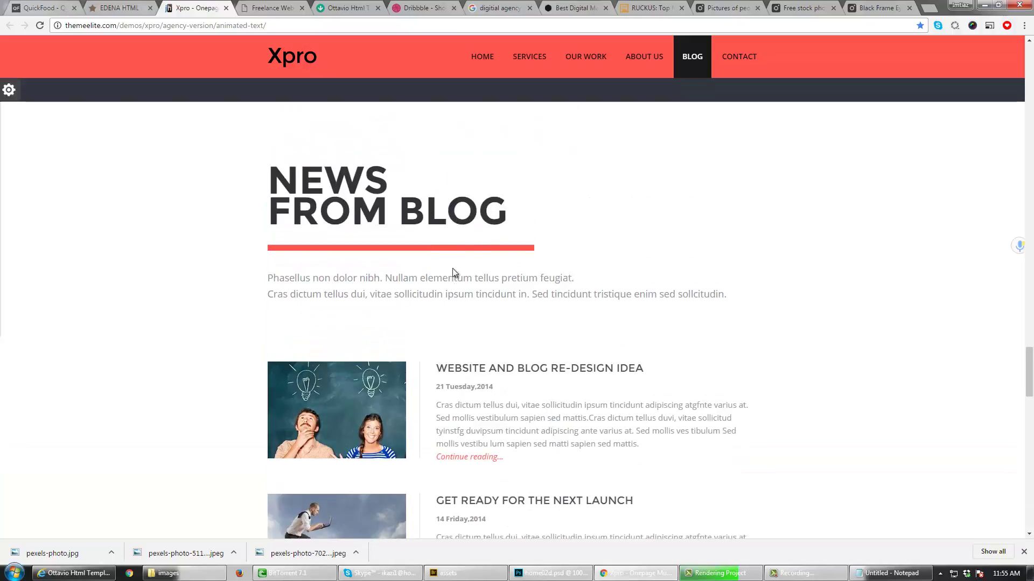
{"action": "scroll", "coordinate": [501, 313], "scroll_direction": "down", "scroll_amount": 1}
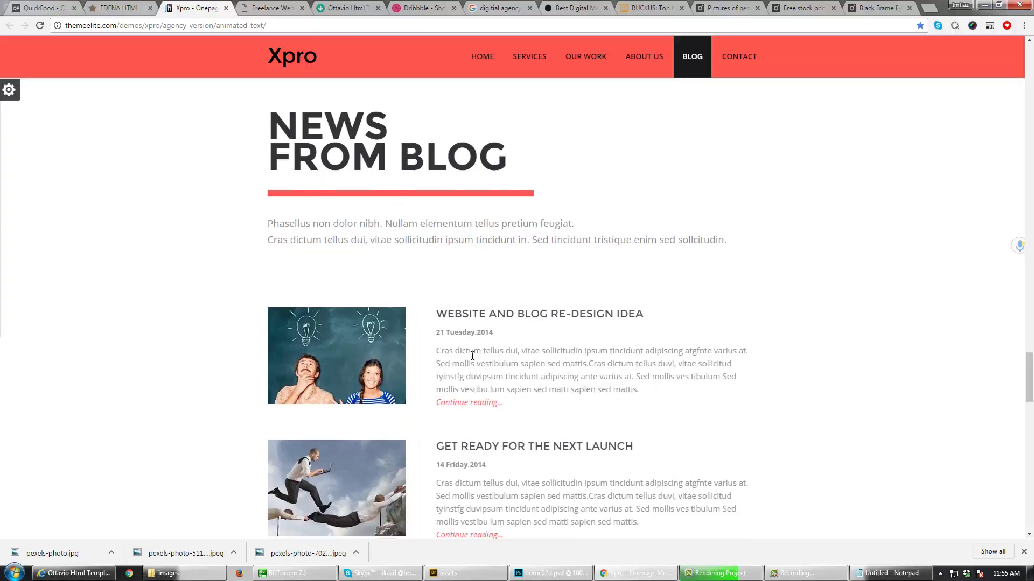
Step: Examine the Xpro template's remaining blog posts, contact form, map and footer for layout reference
{"action": "scroll", "coordinate": [477, 363], "scroll_direction": "down", "scroll_amount": 2}
{"action": "scroll", "coordinate": [472, 355], "scroll_direction": "down", "scroll_amount": 7}
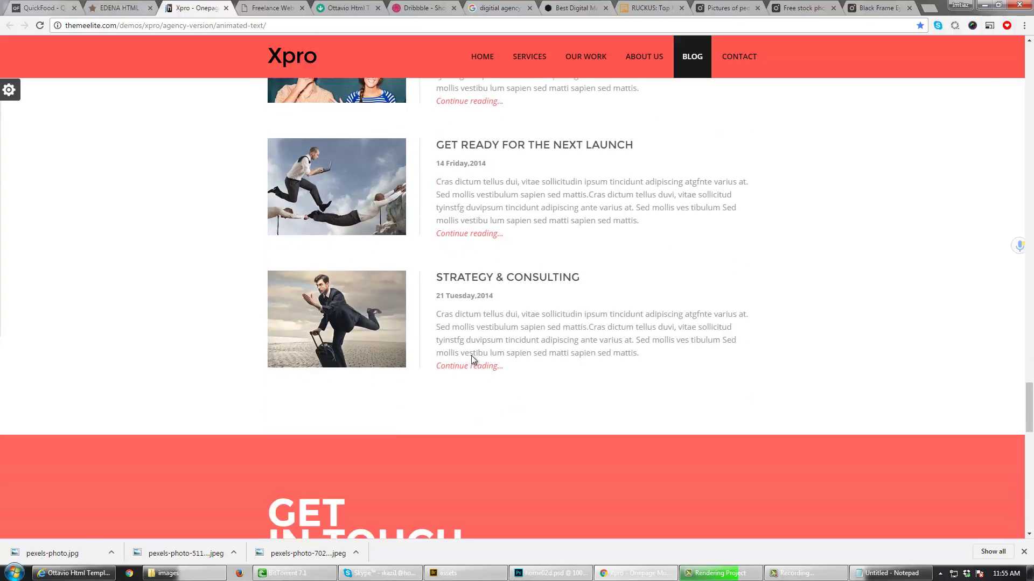
{"action": "scroll", "coordinate": [473, 359], "scroll_direction": "down", "scroll_amount": 9}
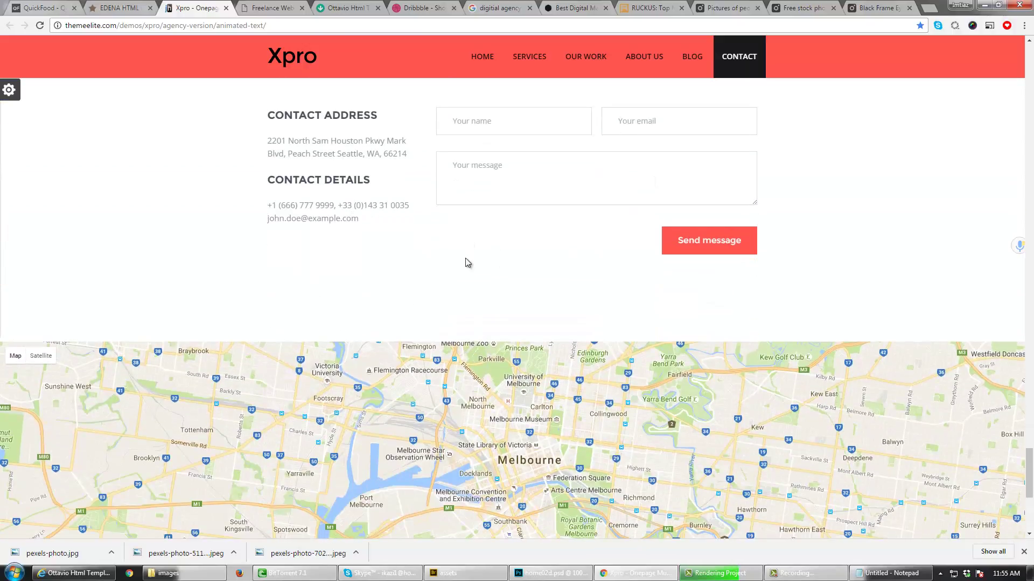
{"action": "scroll", "coordinate": [482, 318], "scroll_direction": "down", "scroll_amount": 2}
{"action": "scroll", "coordinate": [515, 343], "scroll_direction": "down", "scroll_amount": 3}
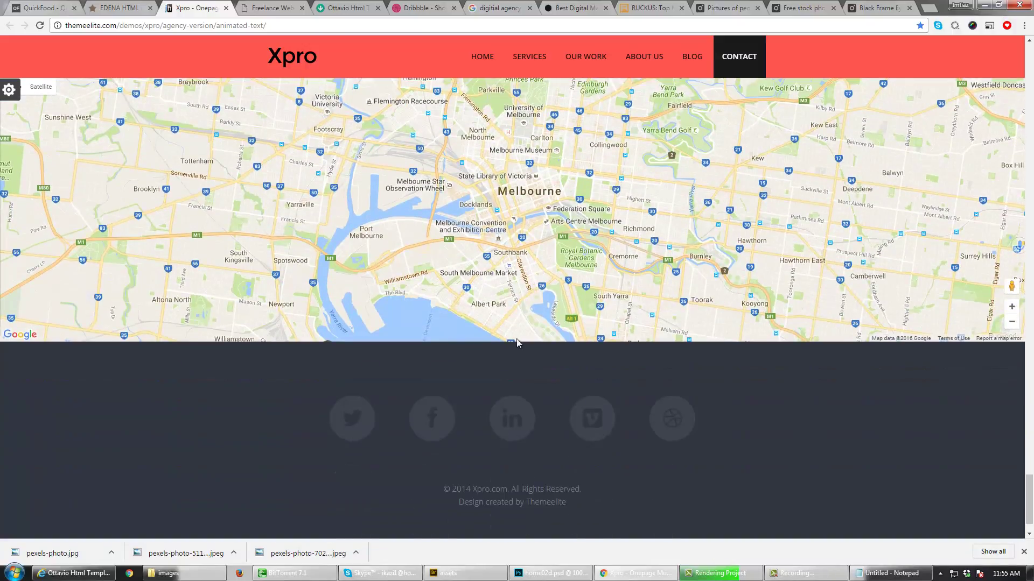
Step: Return to Photoshop, correct "fil" to "fill" in the "Keep in touch with us" heading, and save home02d.psd
{"action": "left_click", "coordinate": [554, 573]}
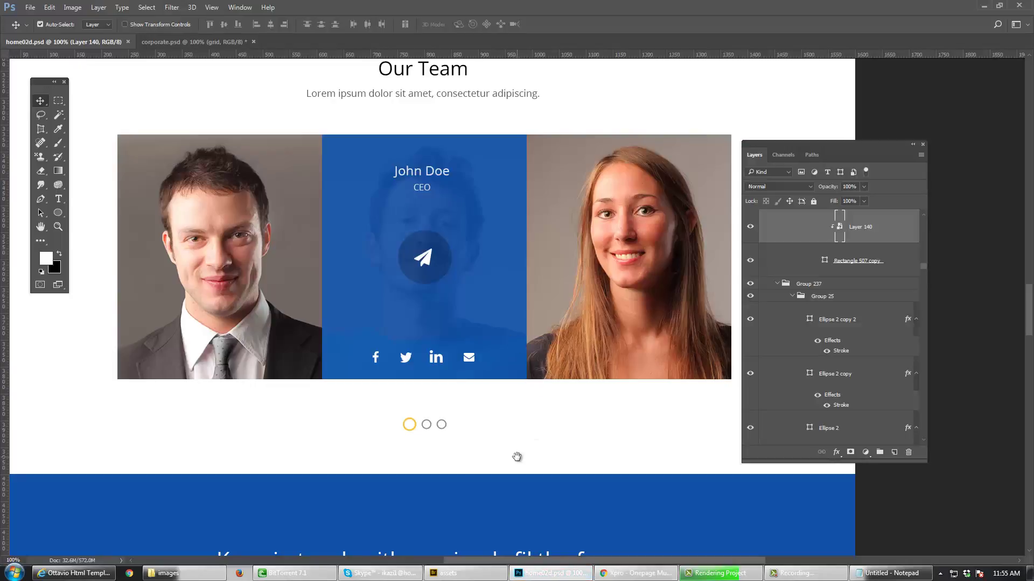
{"action": "left_click_drag", "start_coordinate": [541, 376], "coordinate": [544, 280]}
{"action": "scroll", "coordinate": [533, 301], "scroll_direction": "down", "scroll_amount": 3}
{"action": "scroll", "coordinate": [512, 341], "scroll_direction": "down", "scroll_amount": 2}
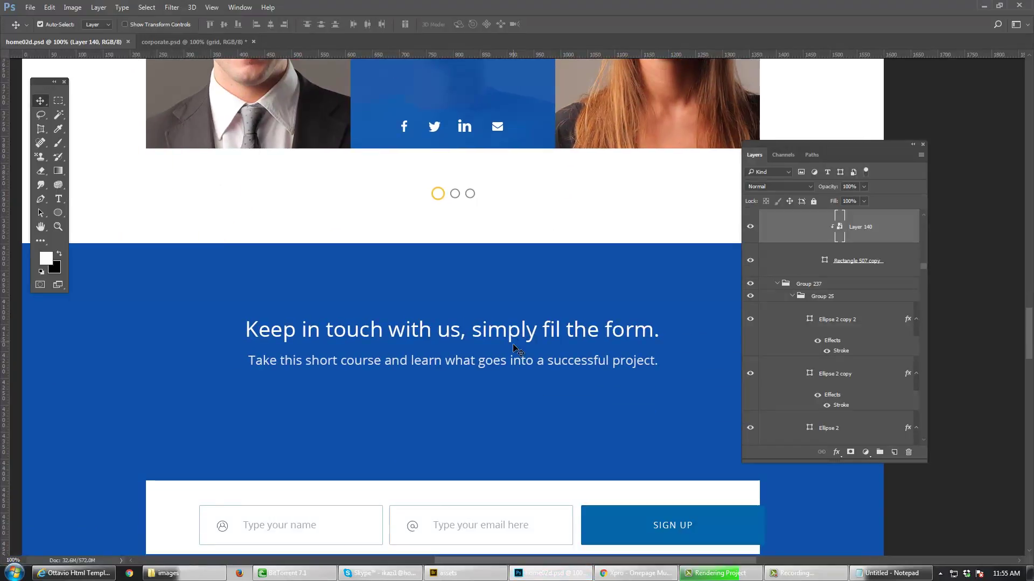
{"action": "left_click_drag", "start_coordinate": [545, 389], "coordinate": [544, 316]}
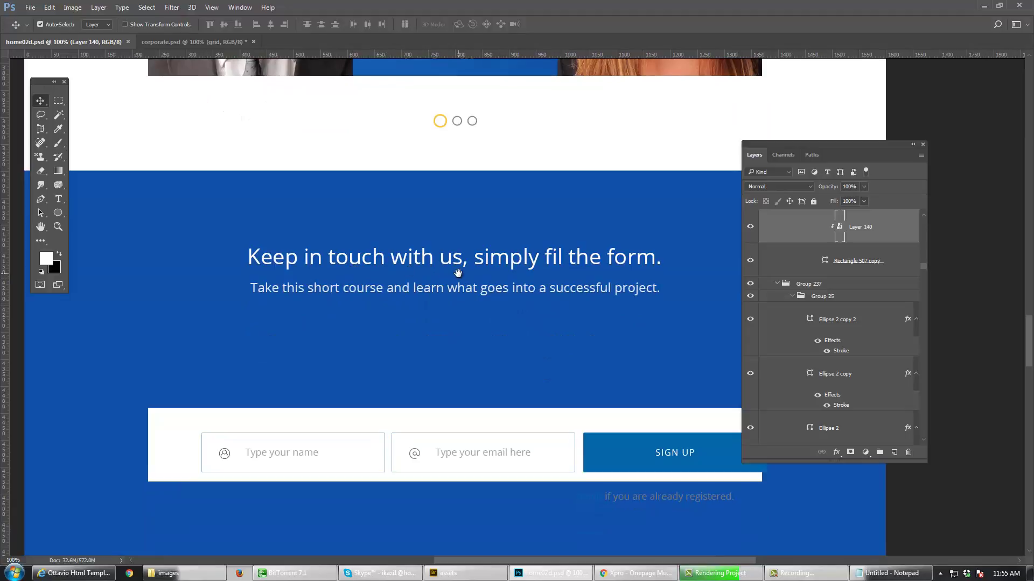
{"action": "key", "text": "t"}
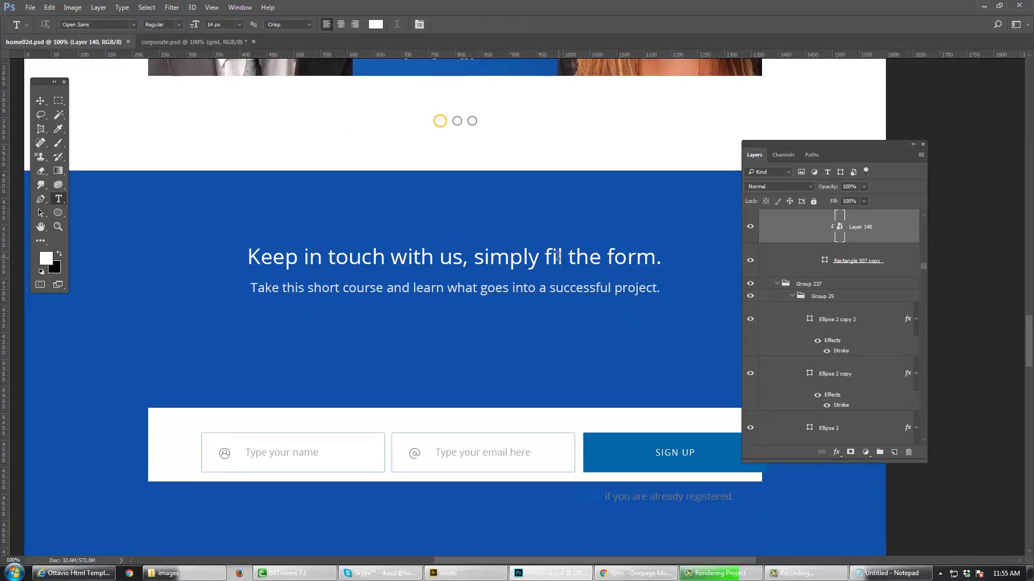
{"action": "left_click", "coordinate": [560, 257]}
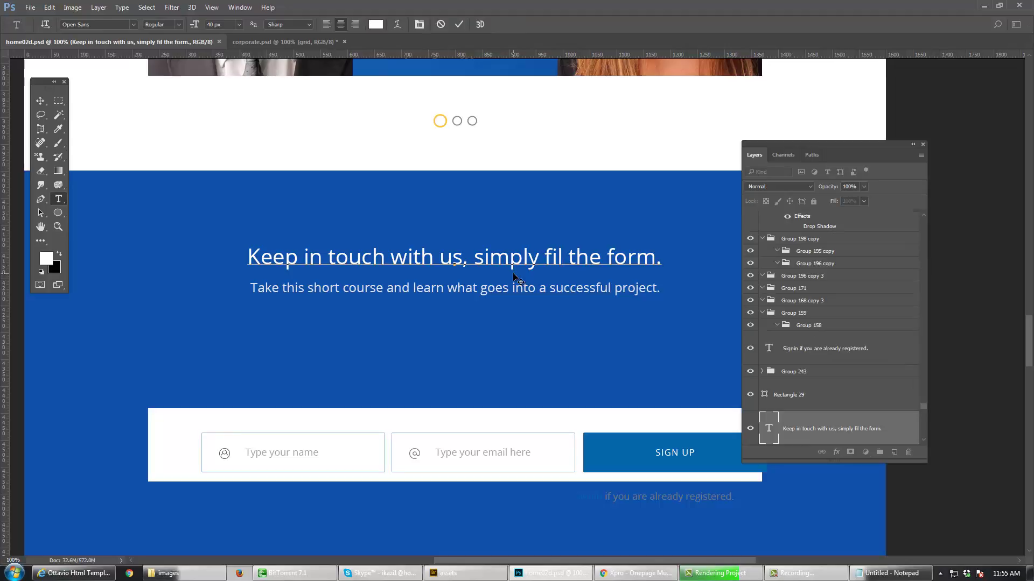
{"action": "type", "text": "l"}
{"action": "key", "text": "ctrl+Return"}
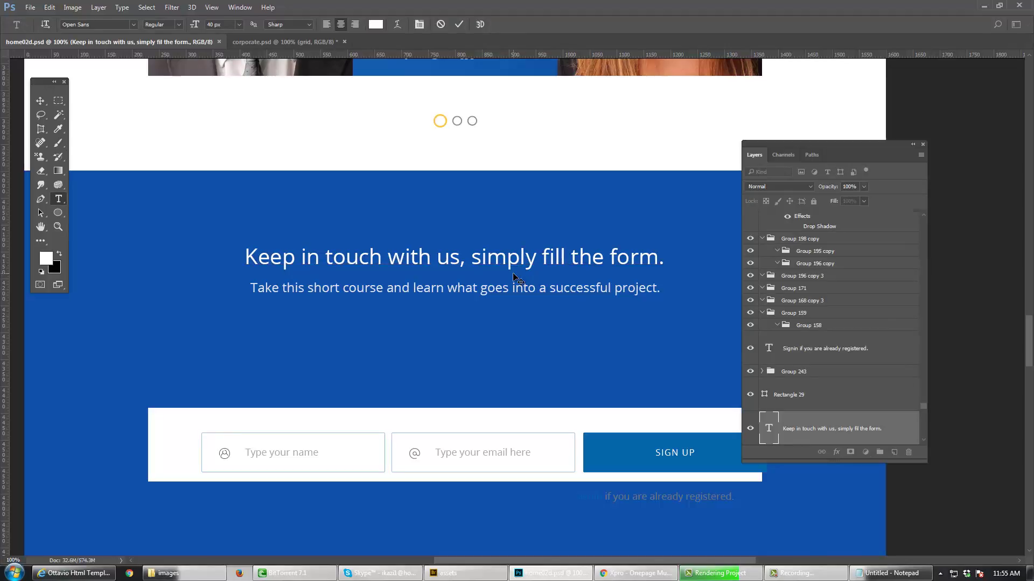
{"action": "key", "text": "v"}
{"action": "key", "text": "ctrl"}
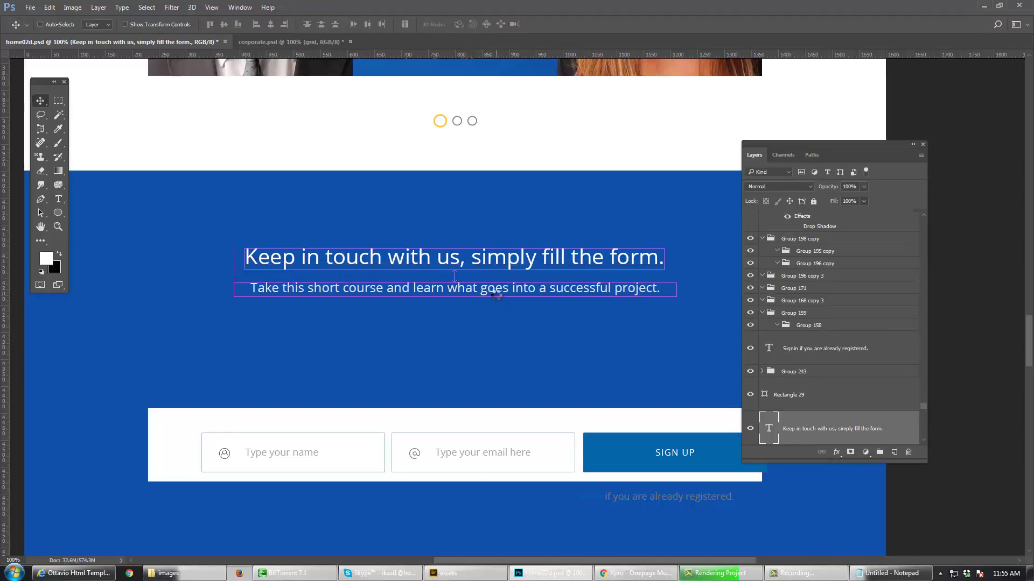
{"action": "key", "text": "ctrl+s"}
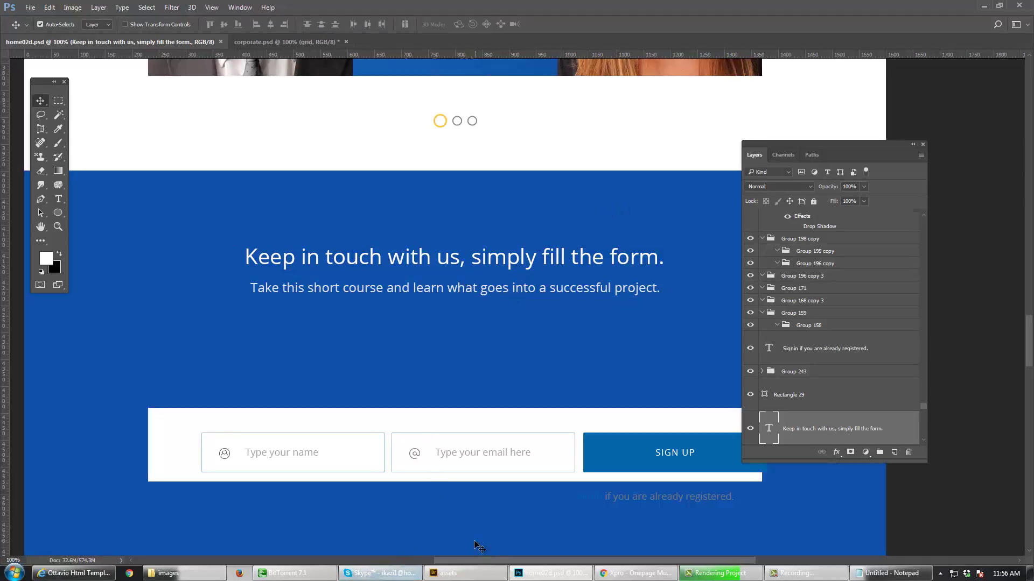
Step: Switch to Chrome, look through the open agency reference pages, and review the Xpro template's map and contact form
{"action": "left_click", "coordinate": [623, 575]}
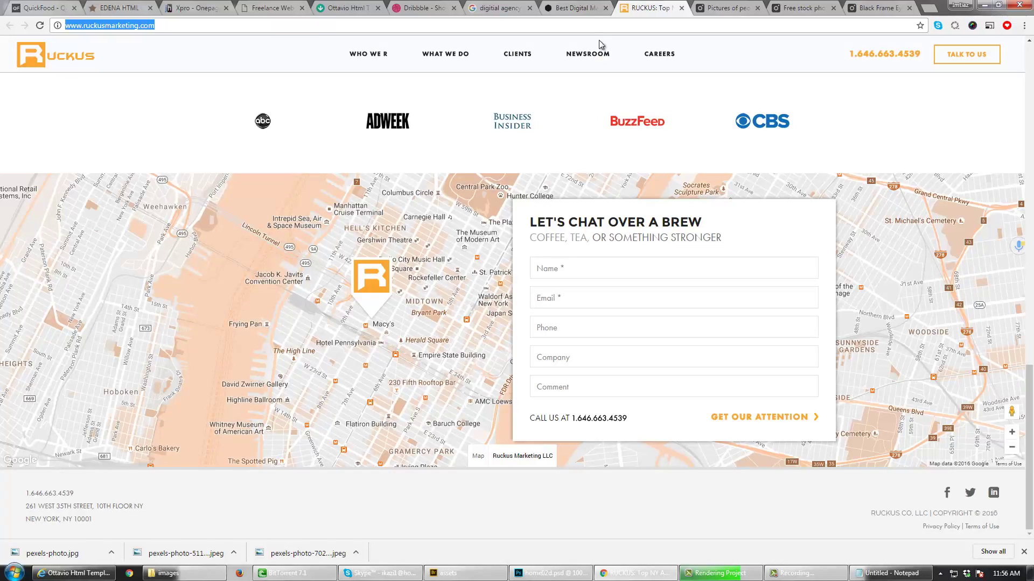
{"action": "left_click", "coordinate": [588, 9]}
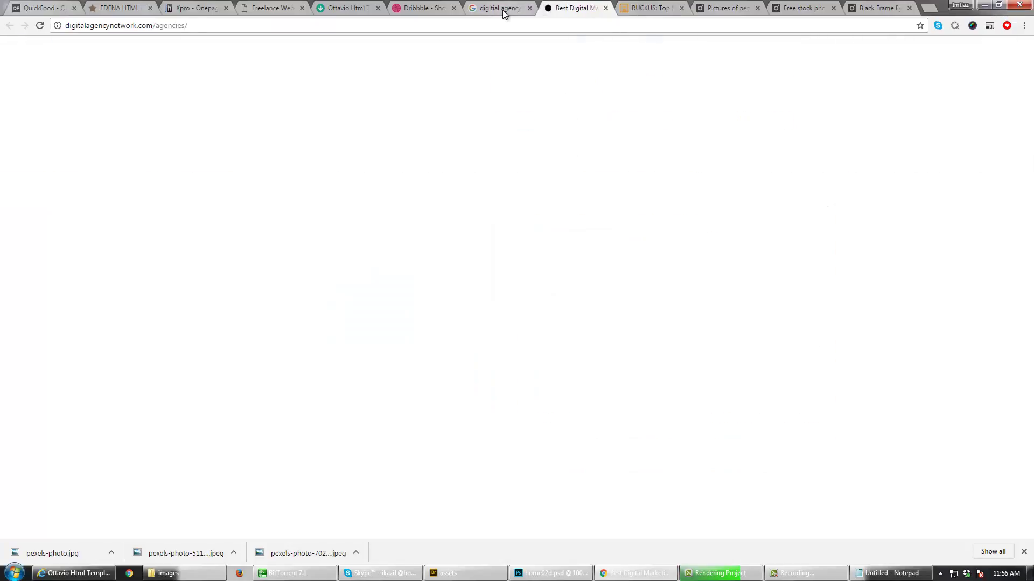
{"action": "left_click", "coordinate": [502, 10]}
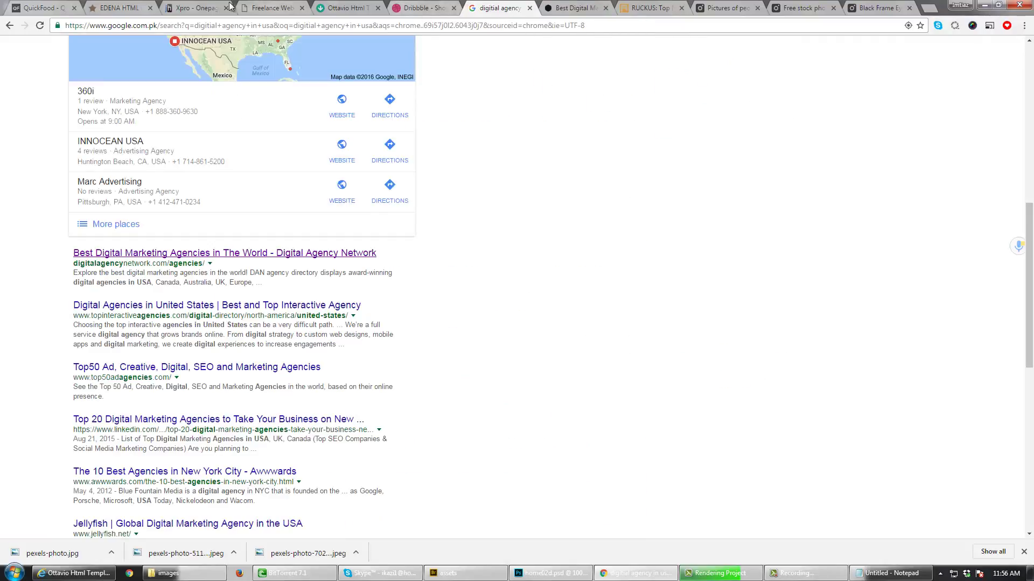
{"action": "left_click", "coordinate": [182, 5]}
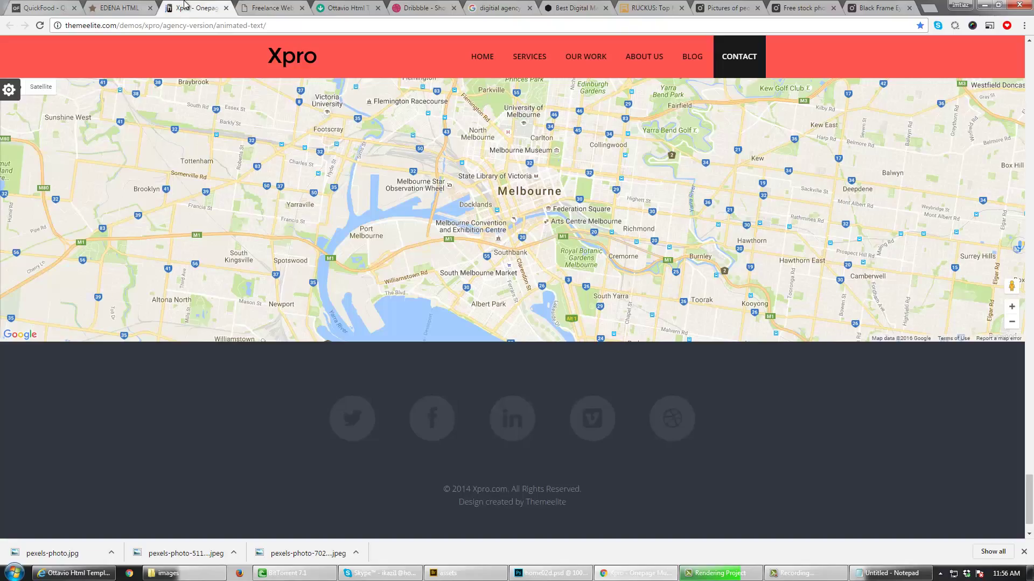
{"action": "scroll", "coordinate": [361, 254], "scroll_direction": "up", "scroll_amount": 1}
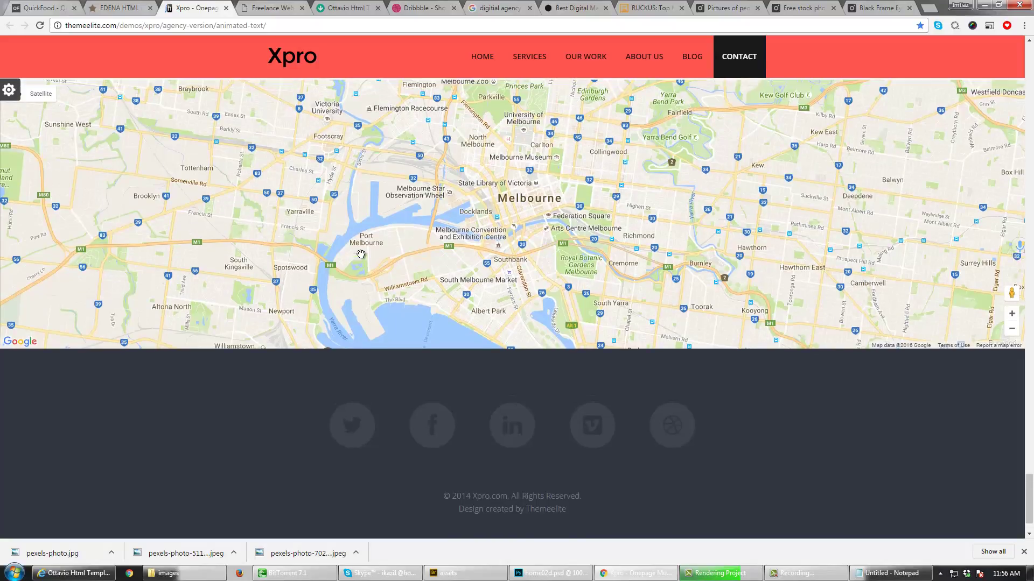
{"action": "scroll", "coordinate": [360, 255], "scroll_direction": "up", "scroll_amount": 2}
{"action": "scroll", "coordinate": [615, 408], "scroll_direction": "up", "scroll_amount": 4}
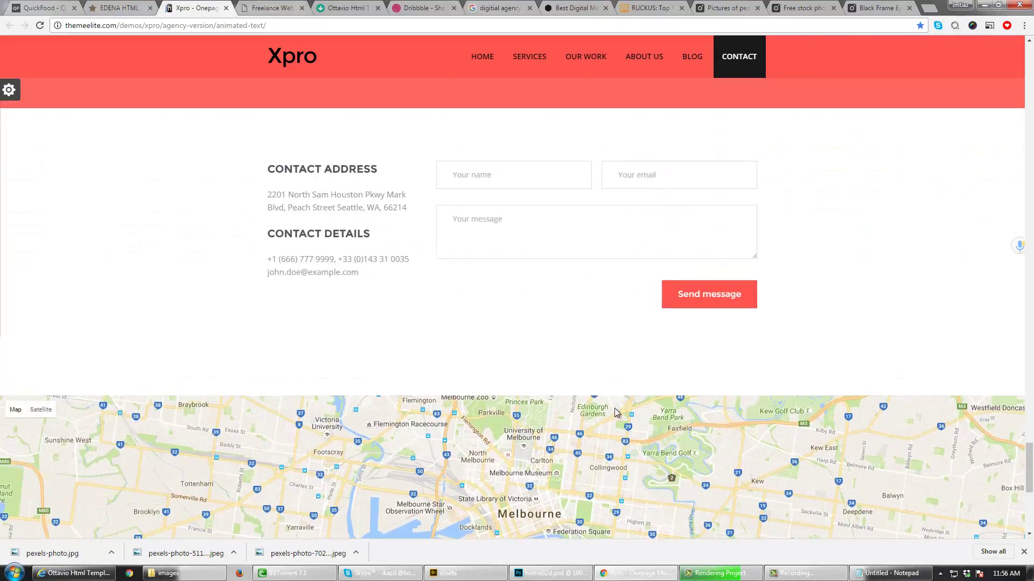
{"action": "scroll", "coordinate": [614, 408], "scroll_direction": "up", "scroll_amount": 7}
Step: Open the EDENA template page and examine its team, skills, contact form and footer sections
{"action": "left_click", "coordinate": [120, 7]}
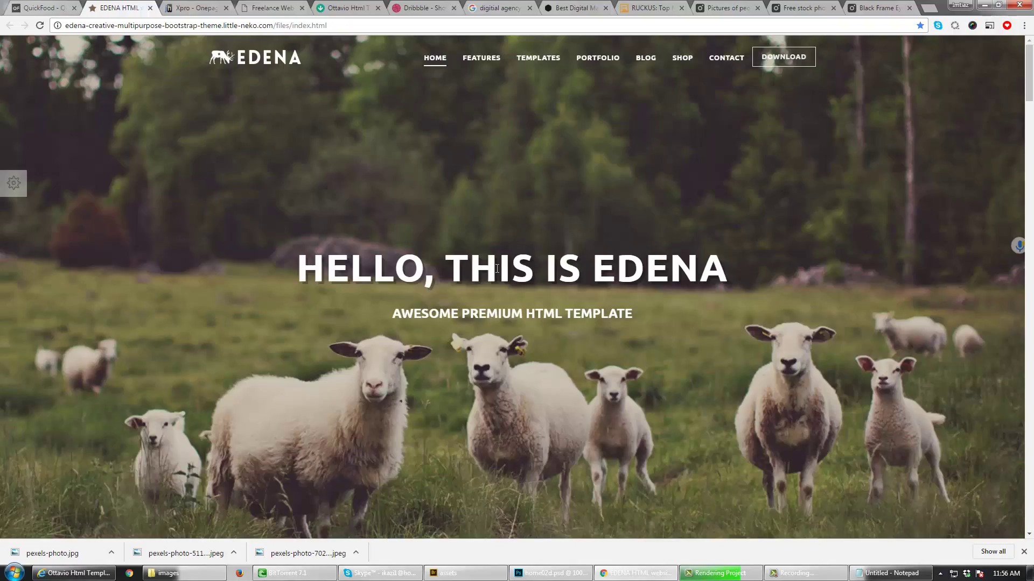
{"action": "scroll", "coordinate": [496, 270], "scroll_direction": "down", "scroll_amount": 8}
{"action": "scroll", "coordinate": [496, 269], "scroll_direction": "down", "scroll_amount": 10}
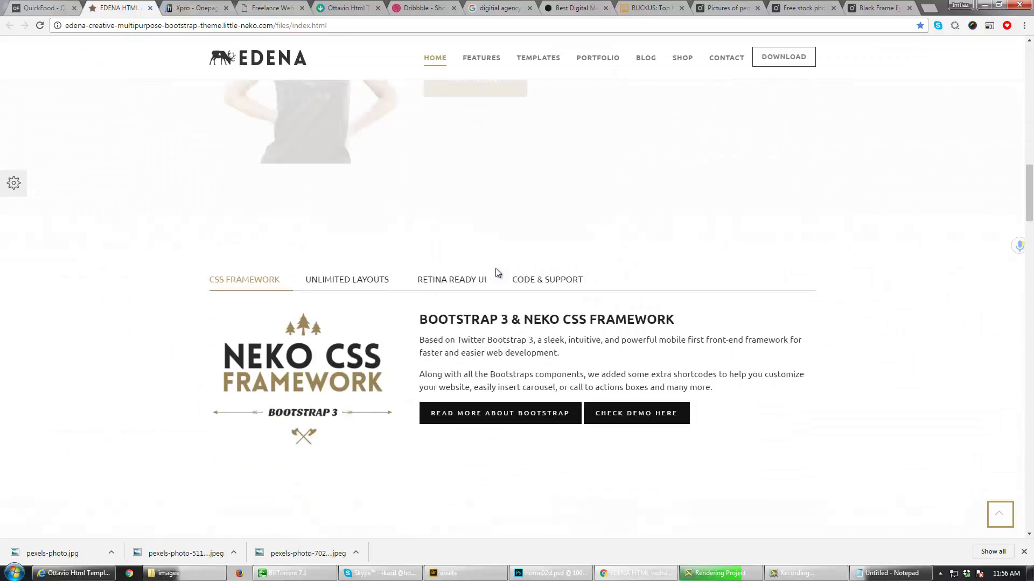
{"action": "scroll", "coordinate": [496, 270], "scroll_direction": "down", "scroll_amount": 10}
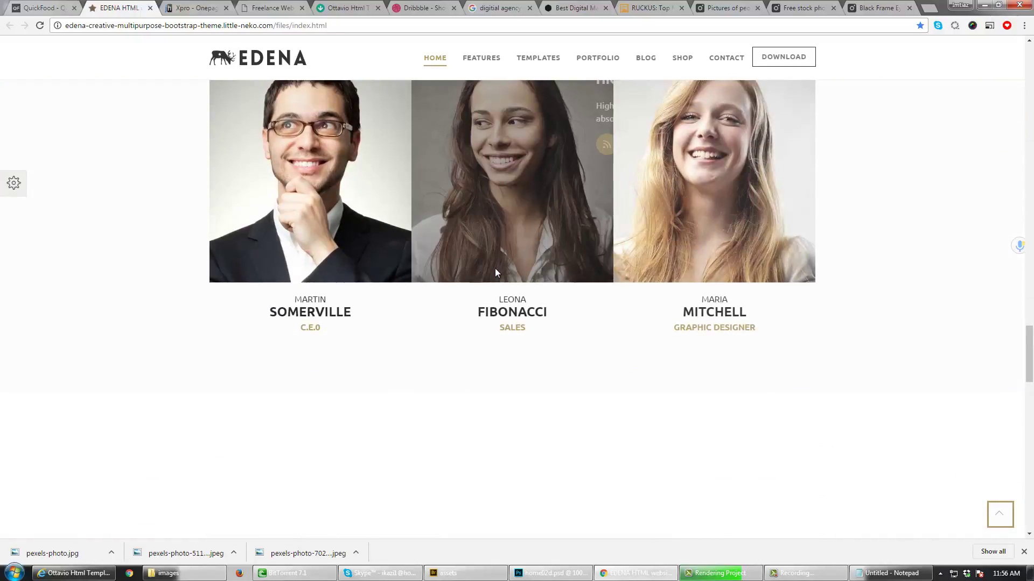
{"action": "scroll", "coordinate": [495, 273], "scroll_direction": "down", "scroll_amount": 10}
{"action": "scroll", "coordinate": [496, 271], "scroll_direction": "down", "scroll_amount": 3}
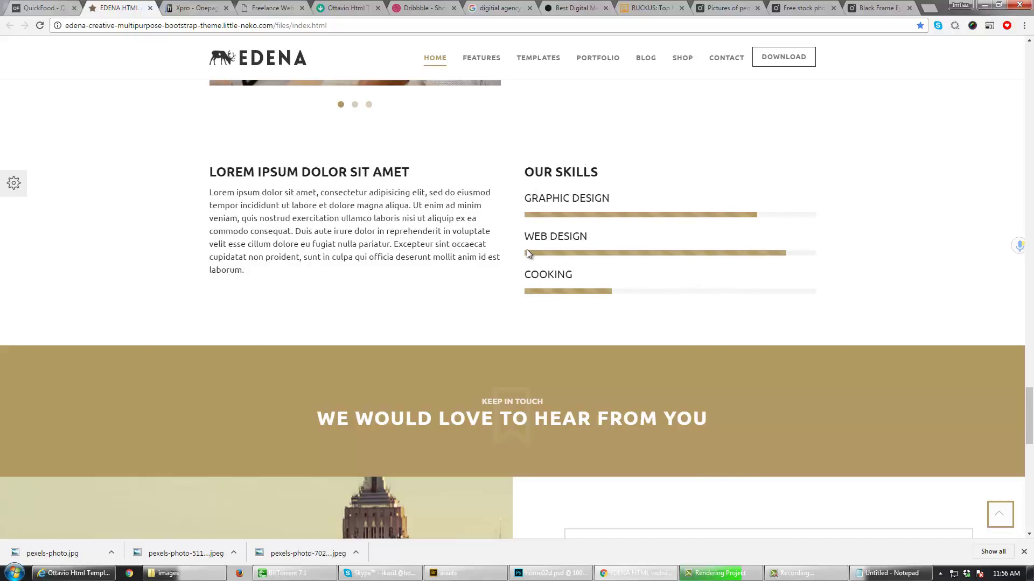
{"action": "scroll", "coordinate": [526, 250], "scroll_direction": "down", "scroll_amount": 13}
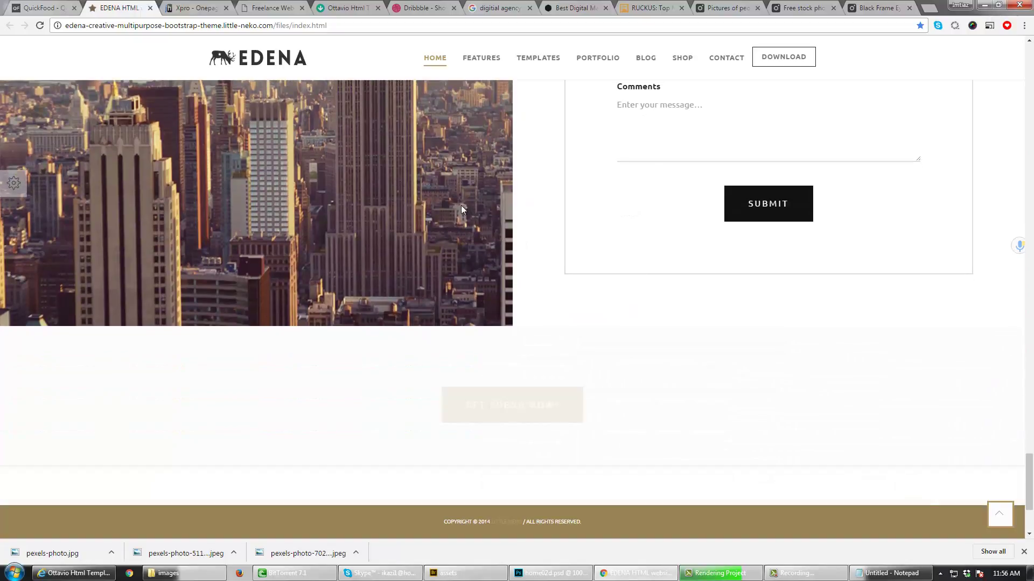
{"action": "scroll", "coordinate": [464, 261], "scroll_direction": "down", "scroll_amount": 3}
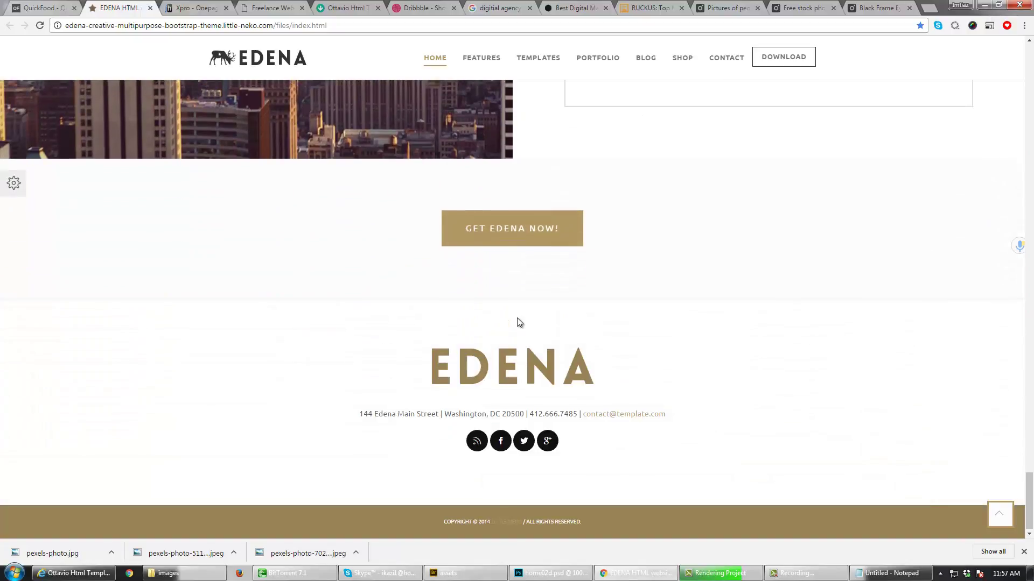
{"action": "scroll", "coordinate": [530, 321], "scroll_direction": "up", "scroll_amount": 3}
{"action": "scroll", "coordinate": [530, 322], "scroll_direction": "down", "scroll_amount": 3}
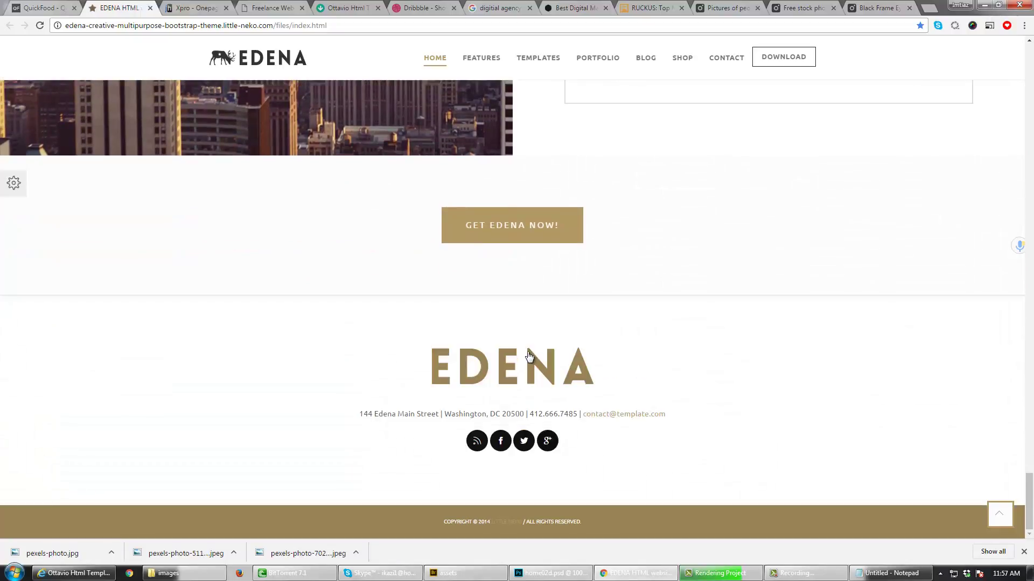
Step: Review the EDENA template's mission, testimonial and feature sections back up the page
{"action": "scroll", "coordinate": [541, 295], "scroll_direction": "up", "scroll_amount": 20}
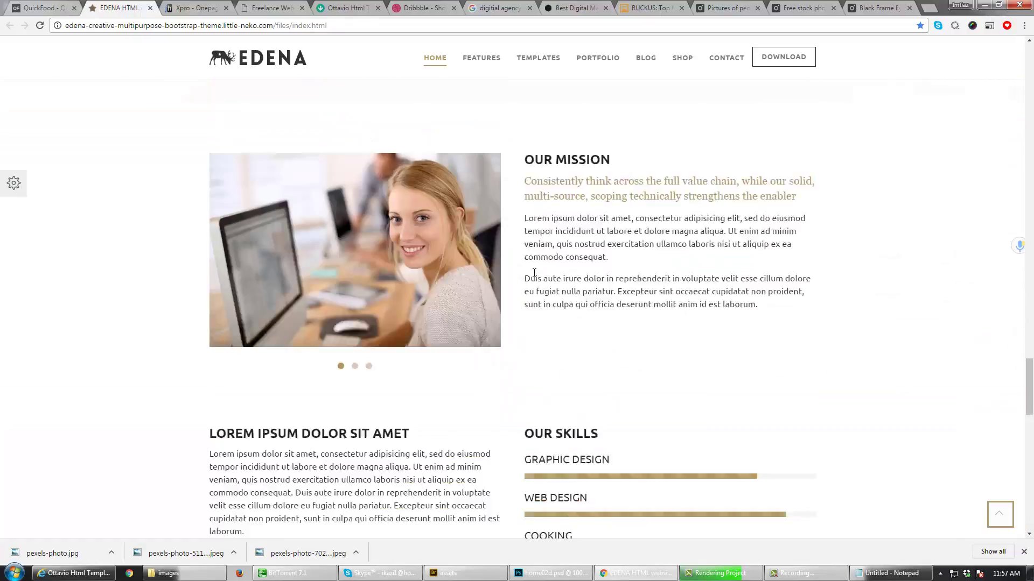
{"action": "scroll", "coordinate": [534, 273], "scroll_direction": "up", "scroll_amount": 18}
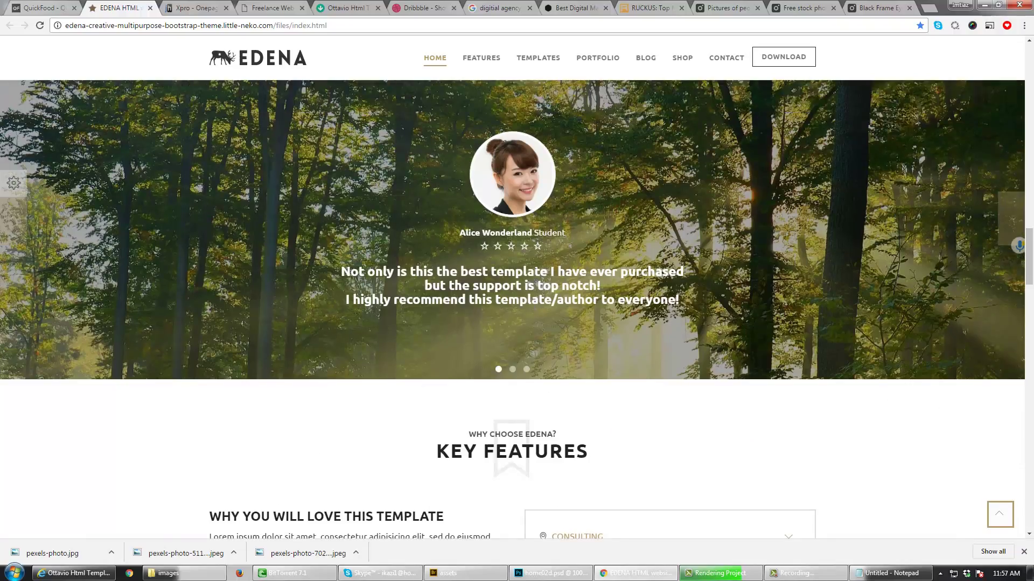
{"action": "scroll", "coordinate": [533, 273], "scroll_direction": "up", "scroll_amount": 18}
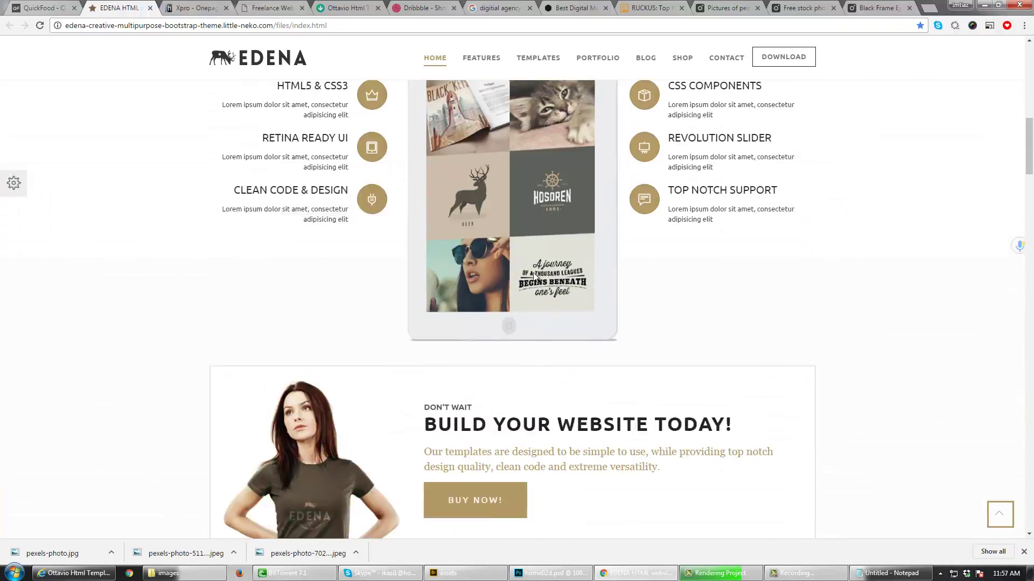
{"action": "scroll", "coordinate": [533, 272], "scroll_direction": "up", "scroll_amount": 5}
Step: Open the QuickFood template page and examine its popular restaurants list, green call-to-action band and office delivery banner
{"action": "left_click", "coordinate": [42, 7]}
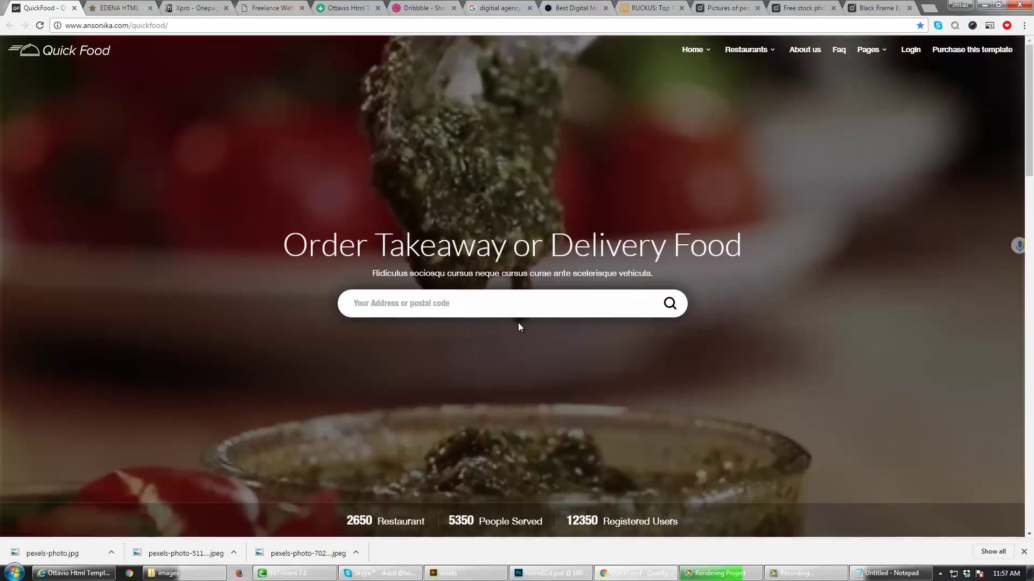
{"action": "scroll", "coordinate": [517, 323], "scroll_direction": "down", "scroll_amount": 7}
{"action": "scroll", "coordinate": [515, 319], "scroll_direction": "down", "scroll_amount": 15}
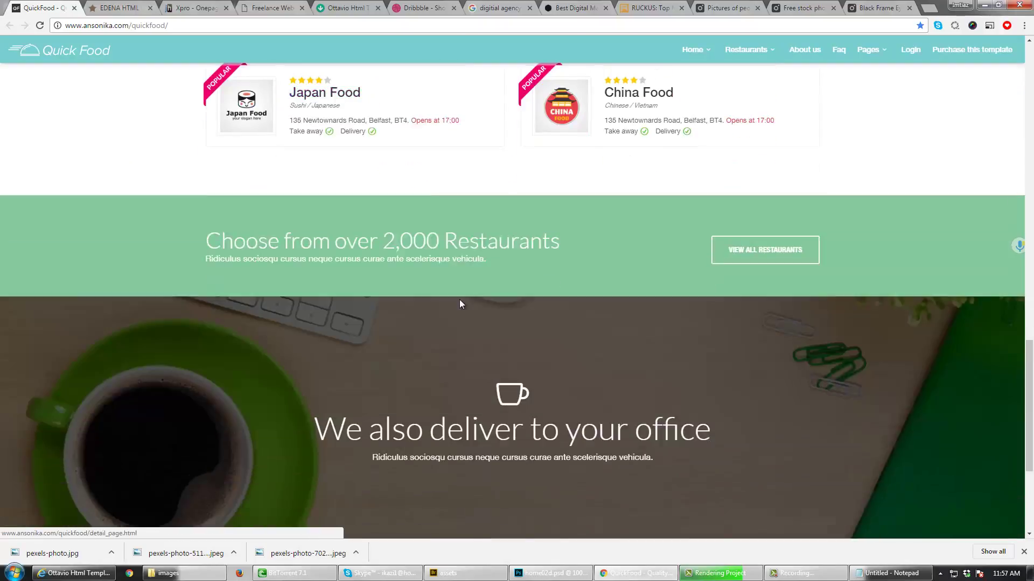
{"action": "scroll", "coordinate": [460, 300], "scroll_direction": "up", "scroll_amount": 4}
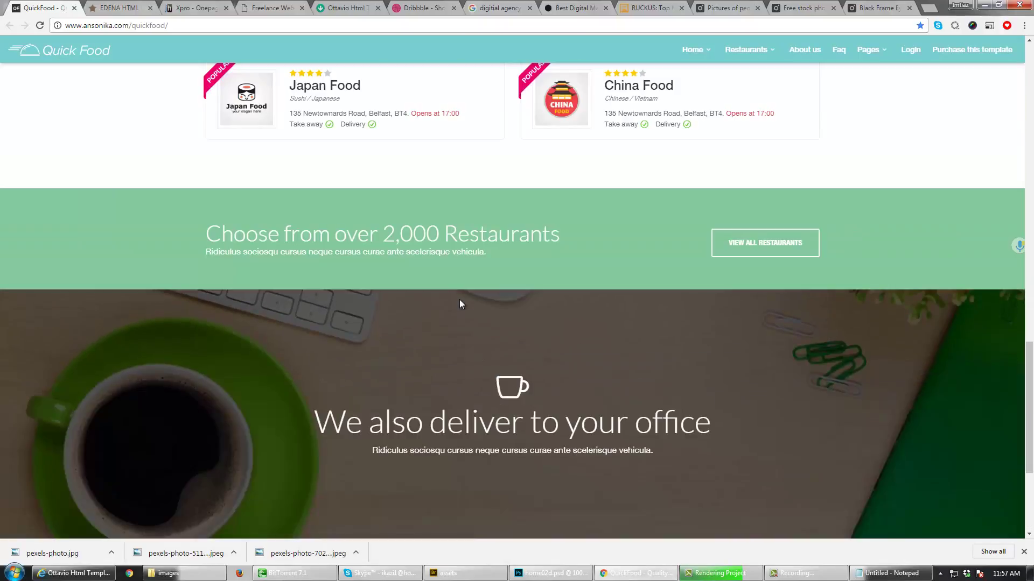
{"action": "scroll", "coordinate": [391, 142], "scroll_direction": "up", "scroll_amount": 3}
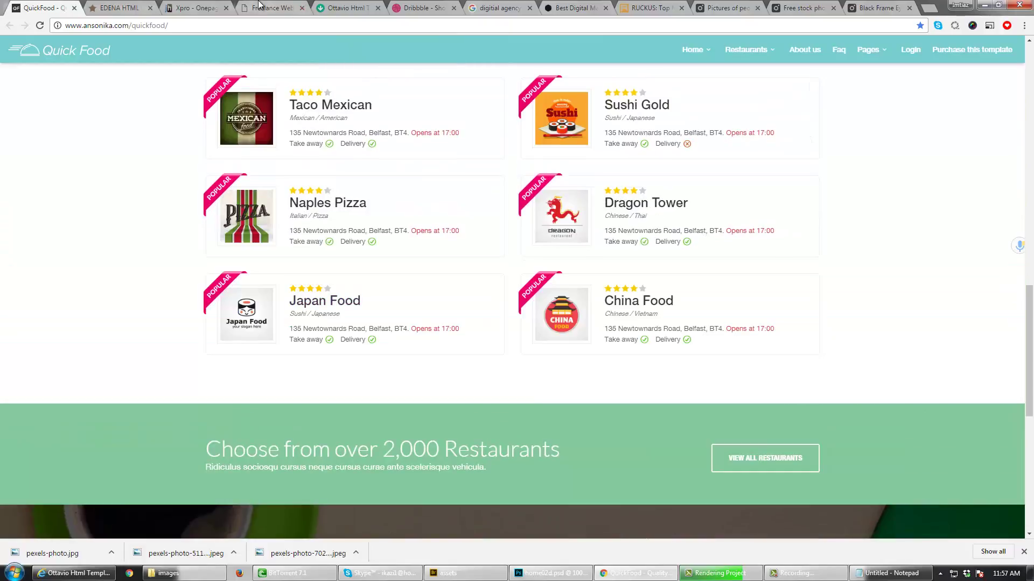
Step: Go back to the Xpro template and review its sections from the blog up to the opening hero banner
{"action": "left_click", "coordinate": [196, 7]}
{"action": "scroll", "coordinate": [564, 257], "scroll_direction": "up", "scroll_amount": 6}
{"action": "scroll", "coordinate": [565, 258], "scroll_direction": "up", "scroll_amount": 16}
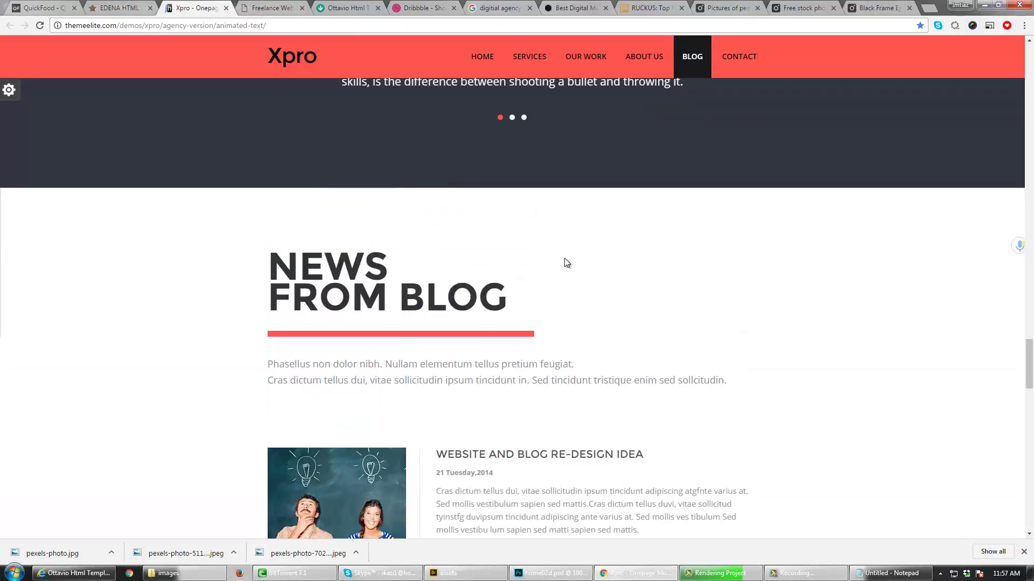
{"action": "scroll", "coordinate": [565, 259], "scroll_direction": "up", "scroll_amount": 15}
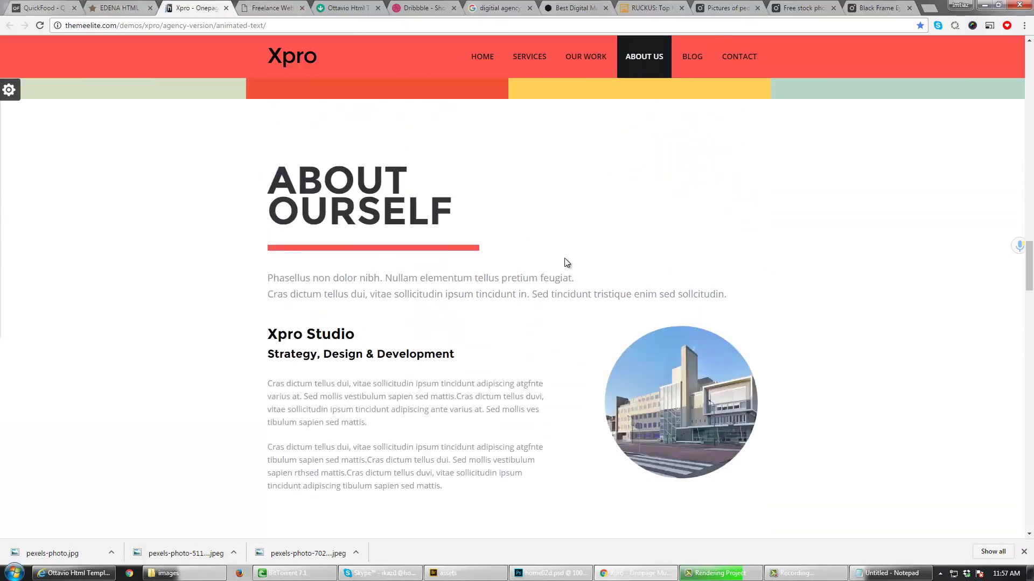
{"action": "scroll", "coordinate": [564, 263], "scroll_direction": "up", "scroll_amount": 15}
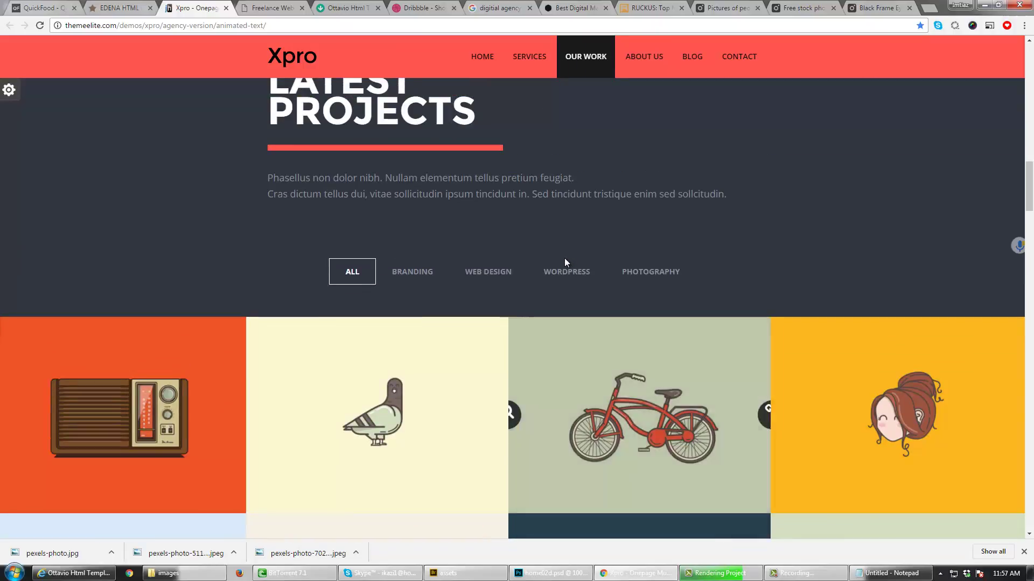
{"action": "scroll", "coordinate": [564, 262], "scroll_direction": "up", "scroll_amount": 8}
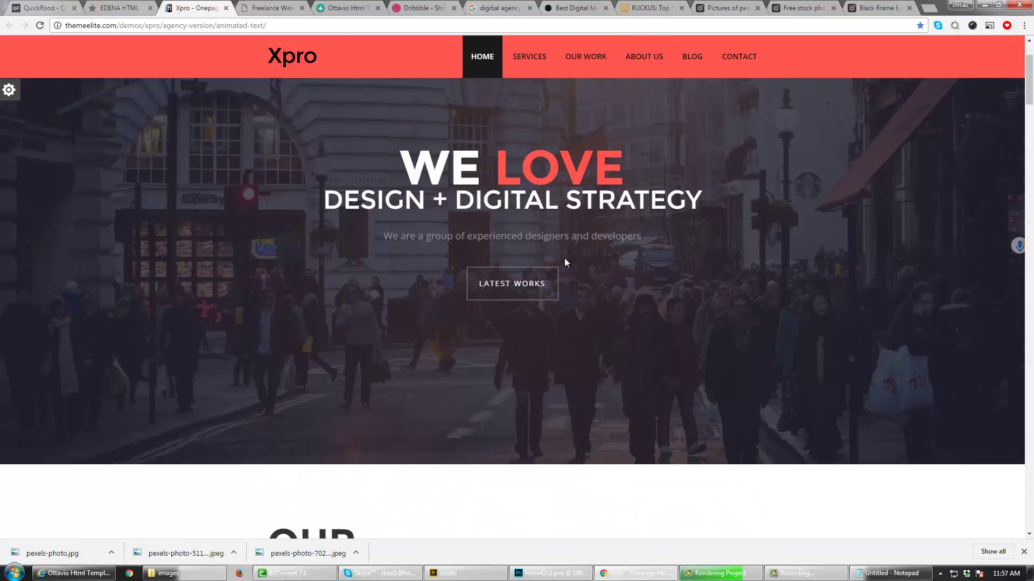
Step: Open the Ottavio template page and examine its portfolio, shop, blog, pricing, team and email sign-up sections
{"action": "left_click", "coordinate": [332, 7]}
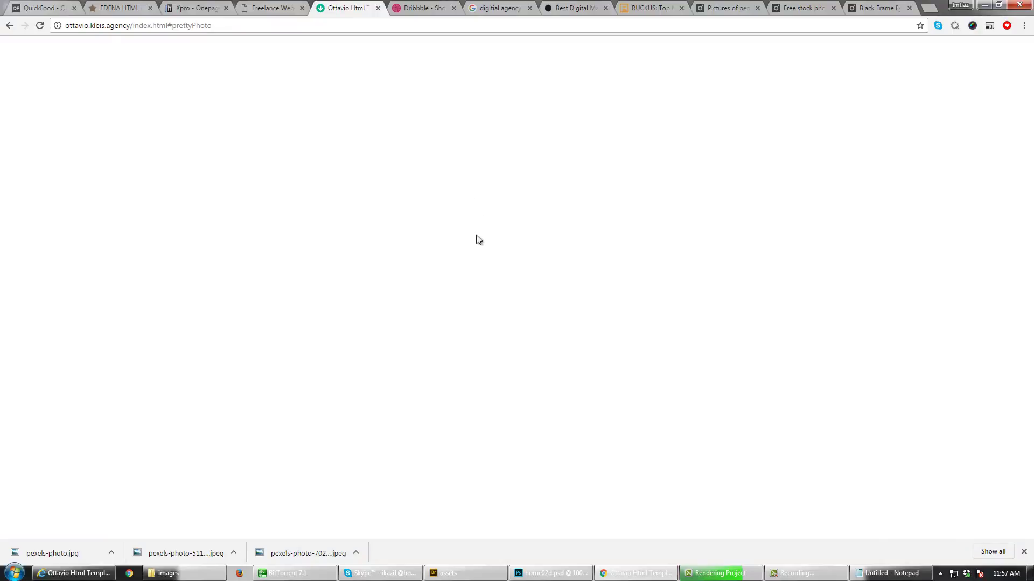
{"action": "scroll", "coordinate": [538, 291], "scroll_direction": "down", "scroll_amount": 10}
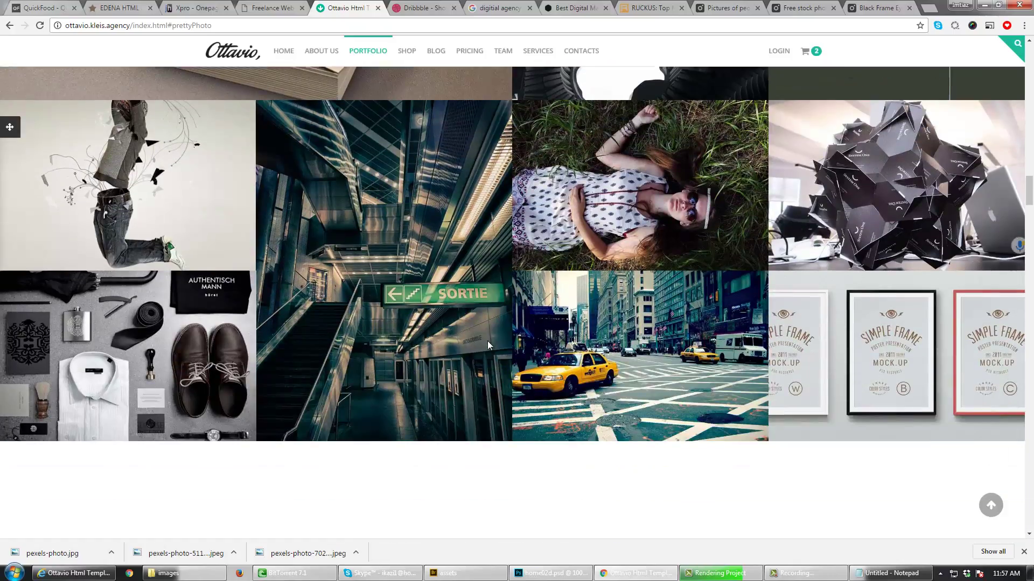
{"action": "scroll", "coordinate": [487, 345], "scroll_direction": "down", "scroll_amount": 4}
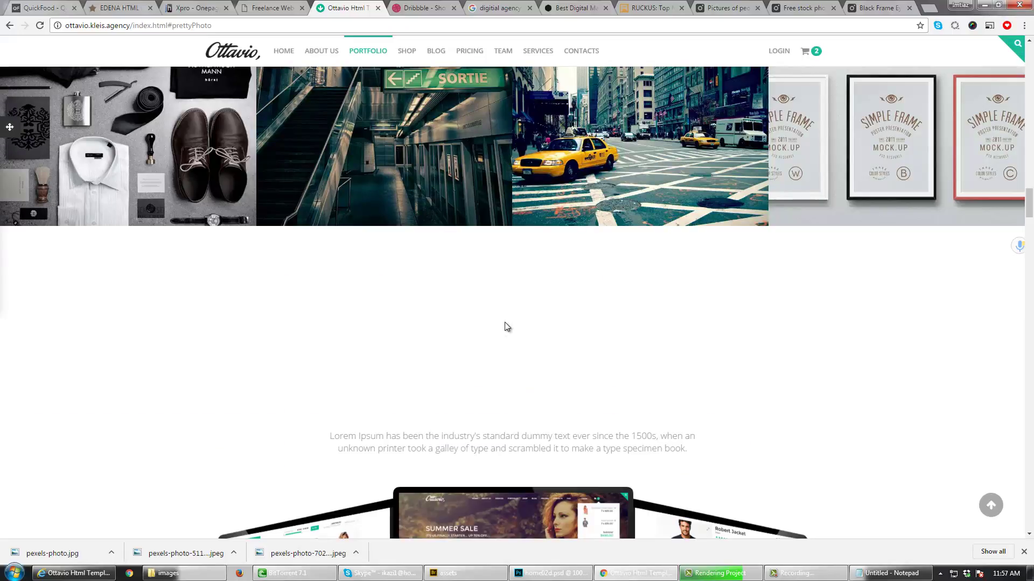
{"action": "scroll", "coordinate": [540, 294], "scroll_direction": "down", "scroll_amount": 10}
{"action": "scroll", "coordinate": [543, 291], "scroll_direction": "down", "scroll_amount": 15}
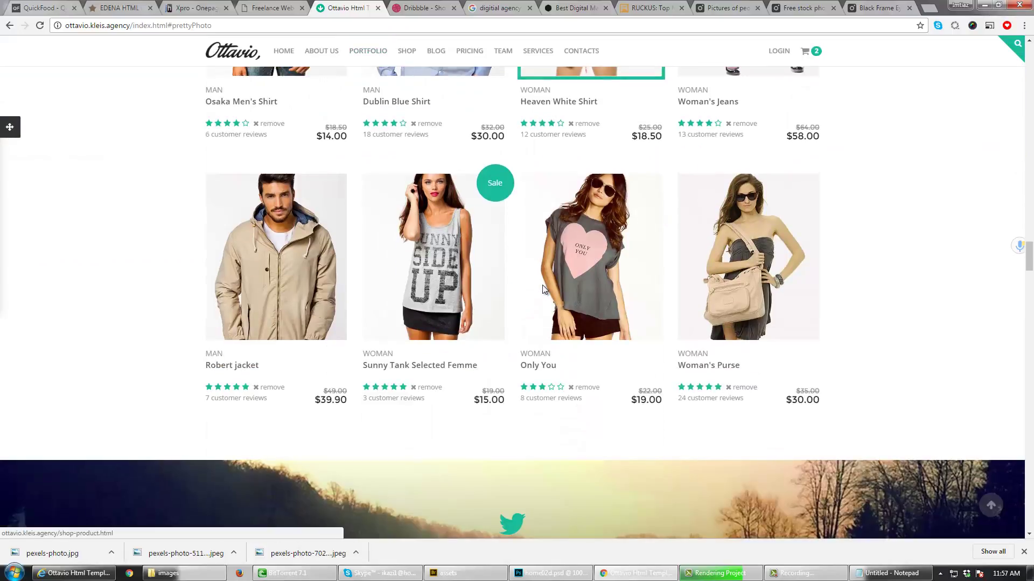
{"action": "scroll", "coordinate": [516, 335], "scroll_direction": "down", "scroll_amount": 15}
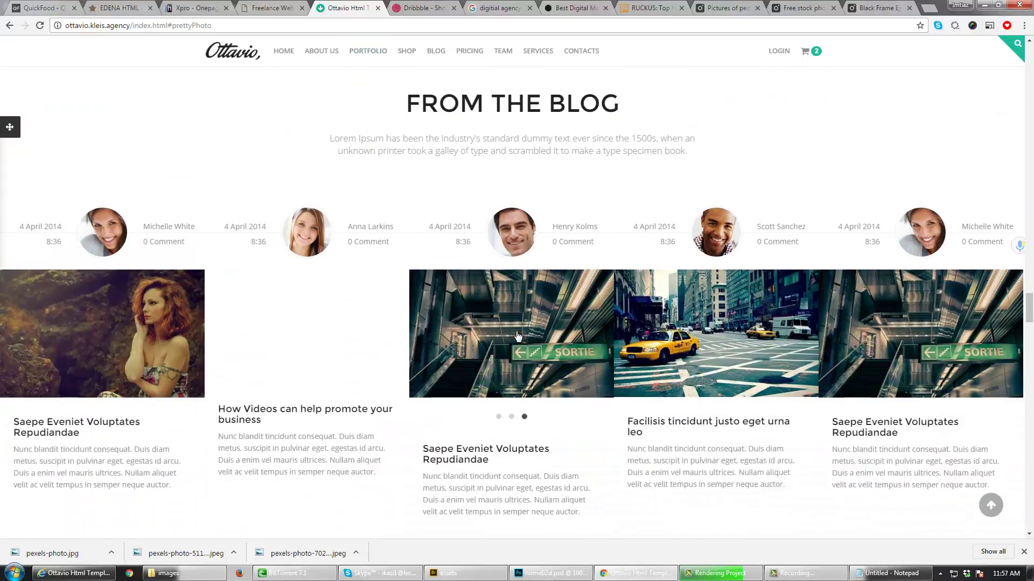
{"action": "scroll", "coordinate": [515, 333], "scroll_direction": "down", "scroll_amount": 10}
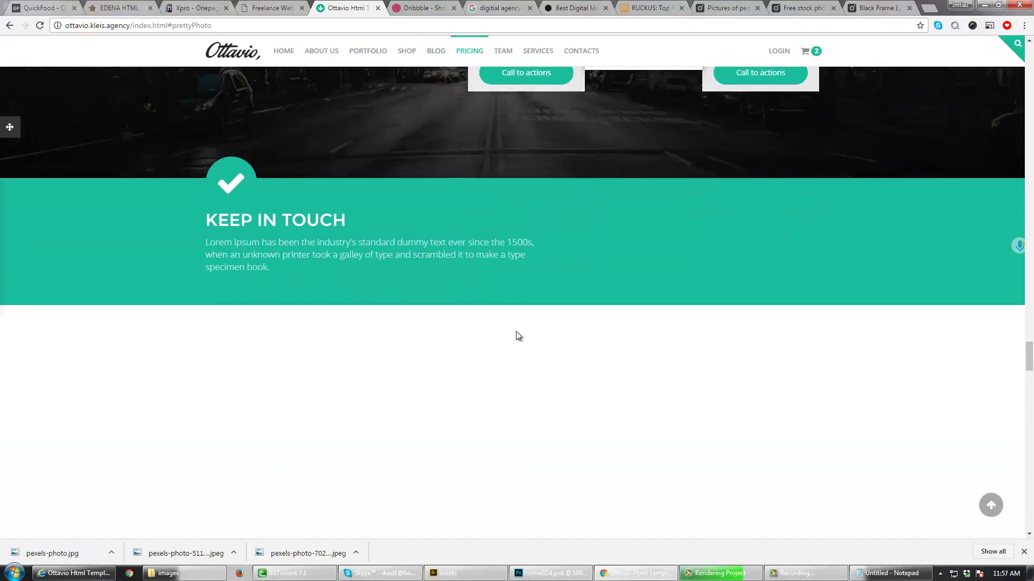
{"action": "scroll", "coordinate": [516, 335], "scroll_direction": "down", "scroll_amount": 7}
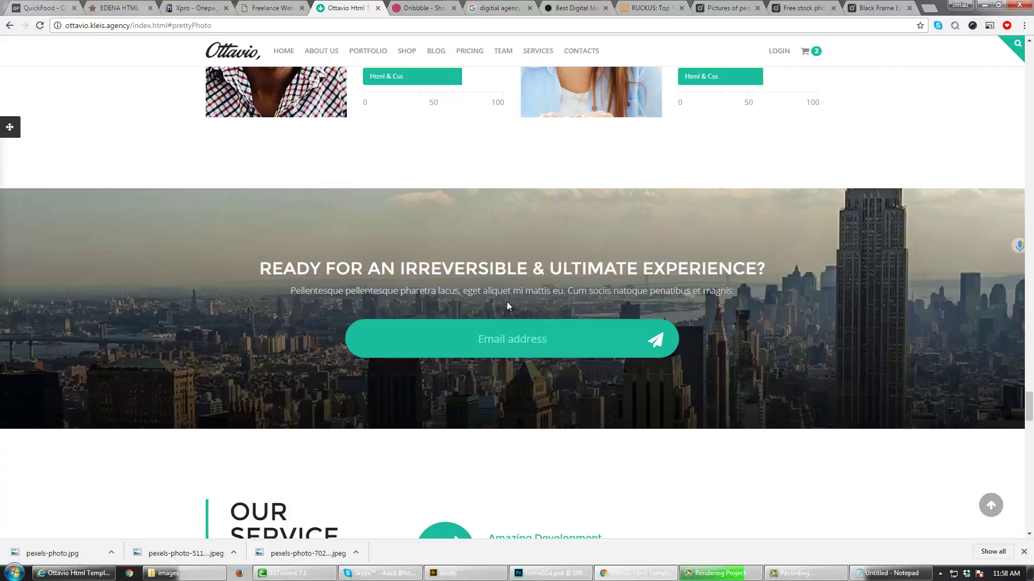
Step: Submit Ottavio's empty email sign-up form and review the reloaded page from the hero banner down to the blog posts
{"action": "left_click", "coordinate": [650, 347]}
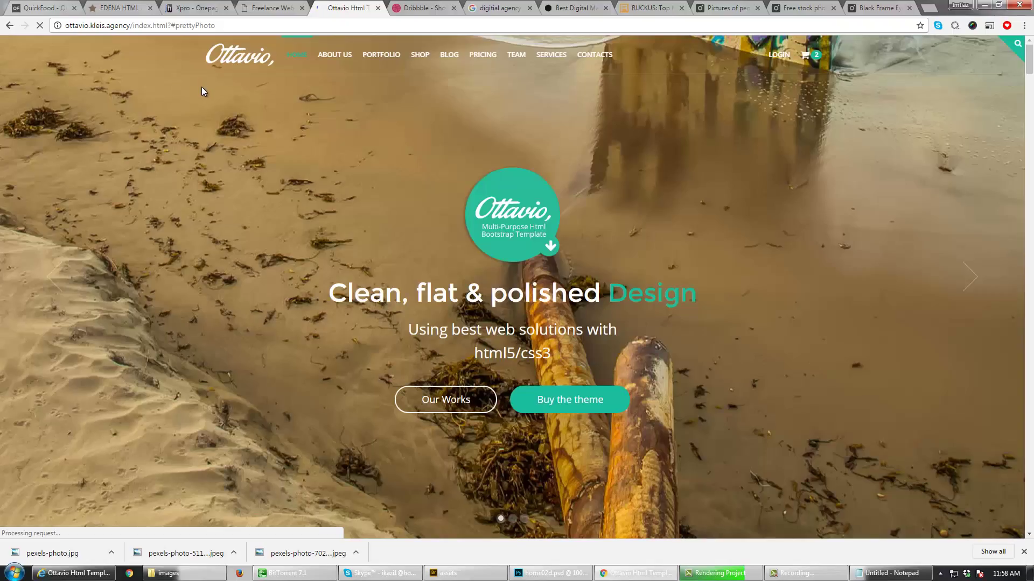
{"action": "scroll", "coordinate": [270, 249], "scroll_direction": "down", "scroll_amount": 15}
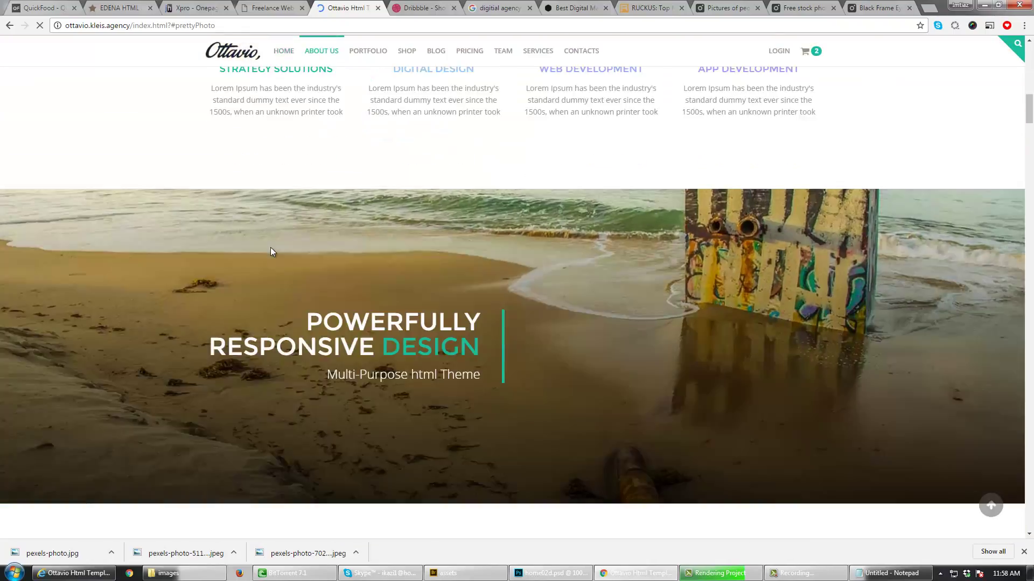
{"action": "scroll", "coordinate": [270, 247], "scroll_direction": "down", "scroll_amount": 15}
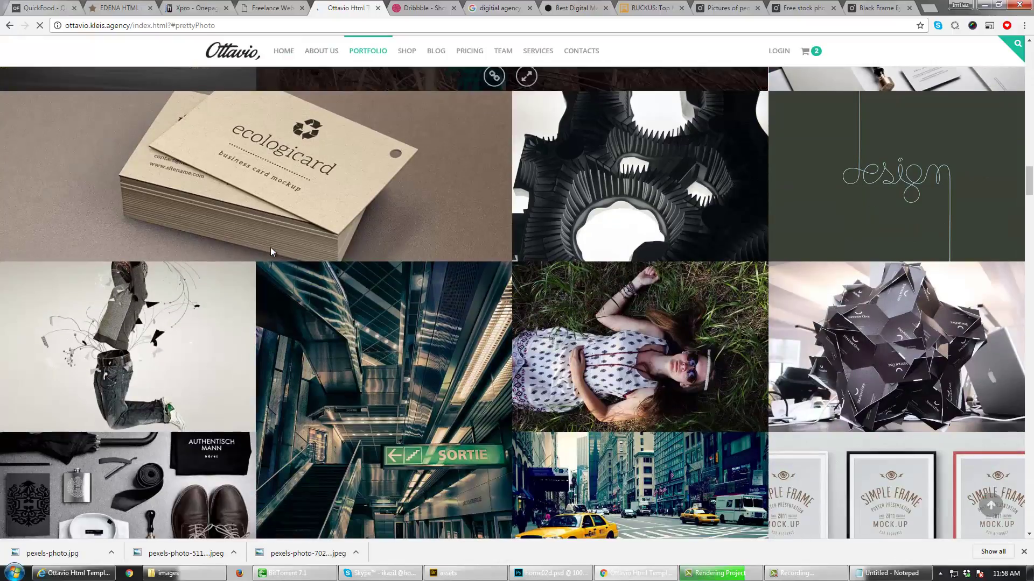
{"action": "scroll", "coordinate": [270, 247], "scroll_direction": "down", "scroll_amount": 15}
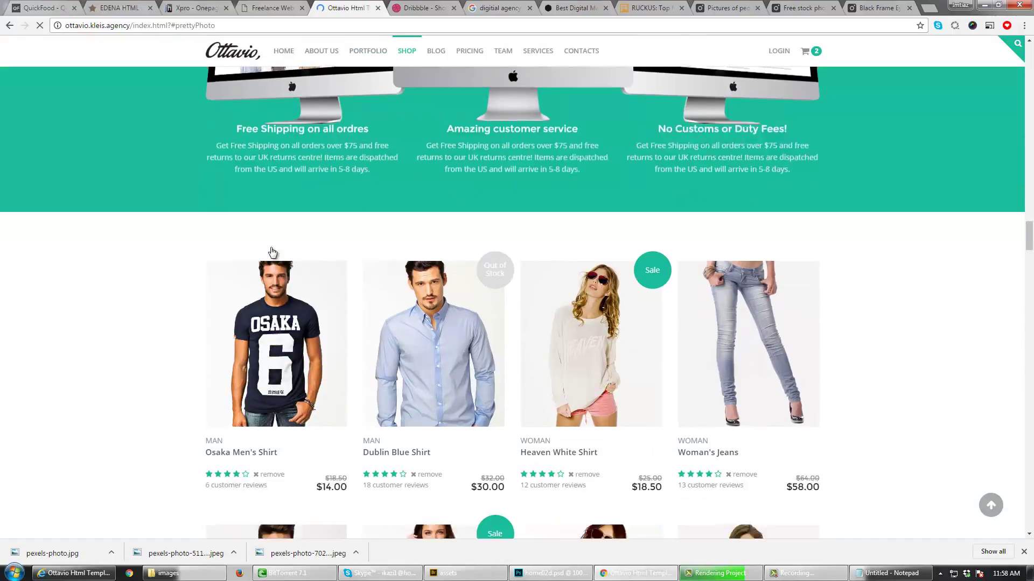
{"action": "scroll", "coordinate": [272, 252], "scroll_direction": "down", "scroll_amount": 10}
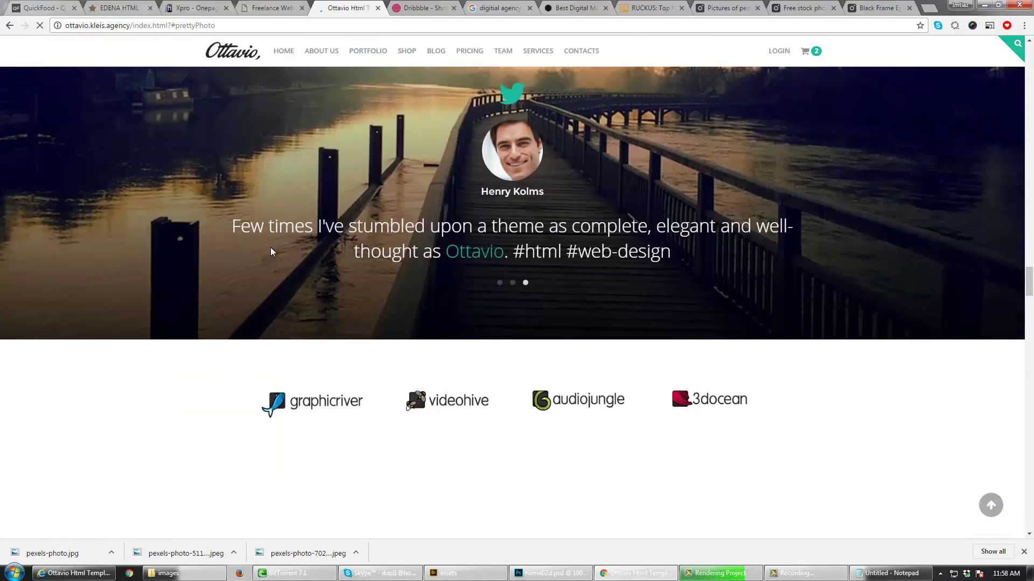
{"action": "scroll", "coordinate": [271, 251], "scroll_direction": "down", "scroll_amount": 7}
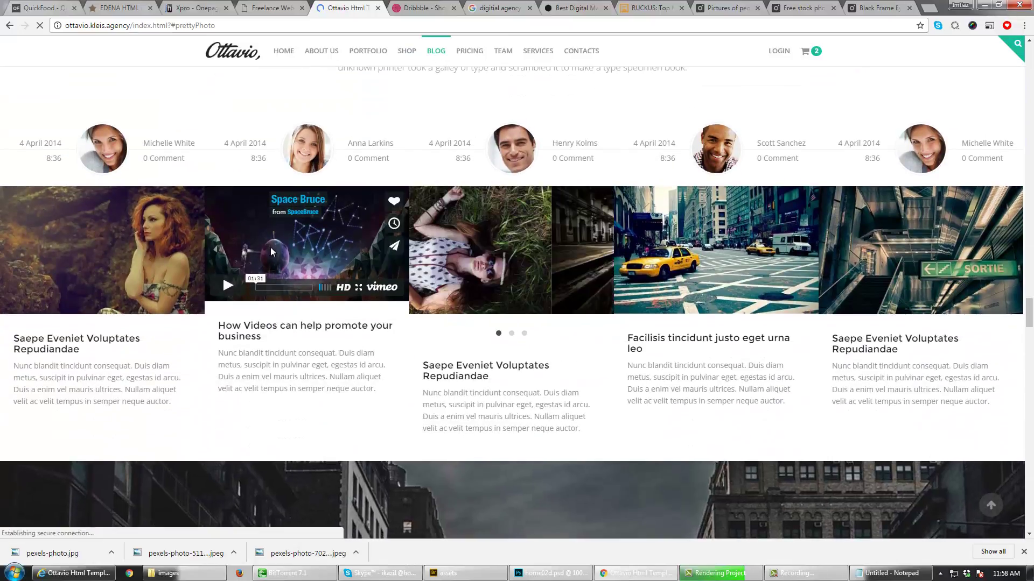
Step: Examine Ottavio's testimonial, client logos, blog heading, pricing table, Keep in Touch band and city-skyline sign-up banner
{"action": "scroll", "coordinate": [396, 221], "scroll_direction": "up", "scroll_amount": 4}
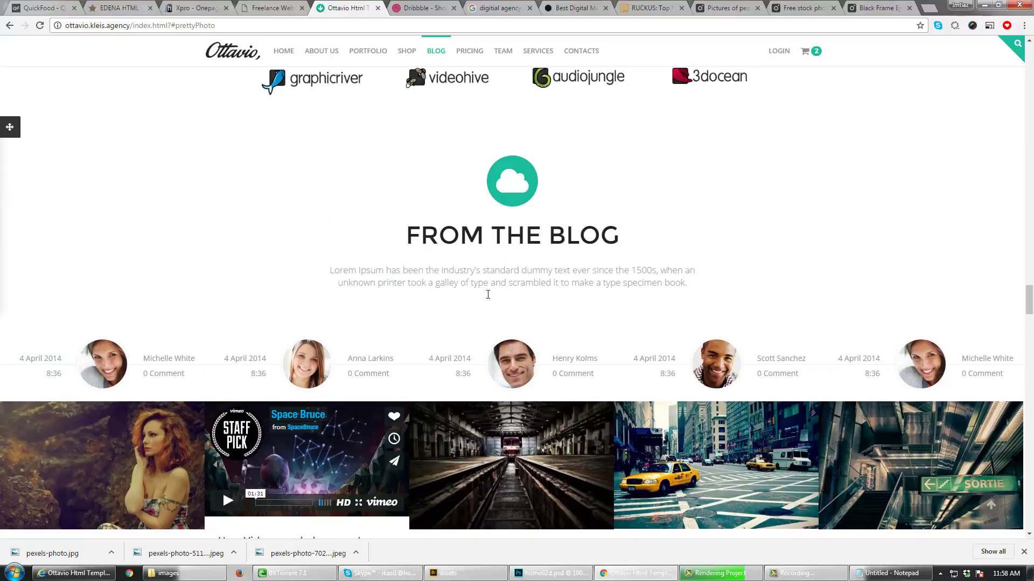
{"action": "scroll", "coordinate": [422, 247], "scroll_direction": "down", "scroll_amount": 2}
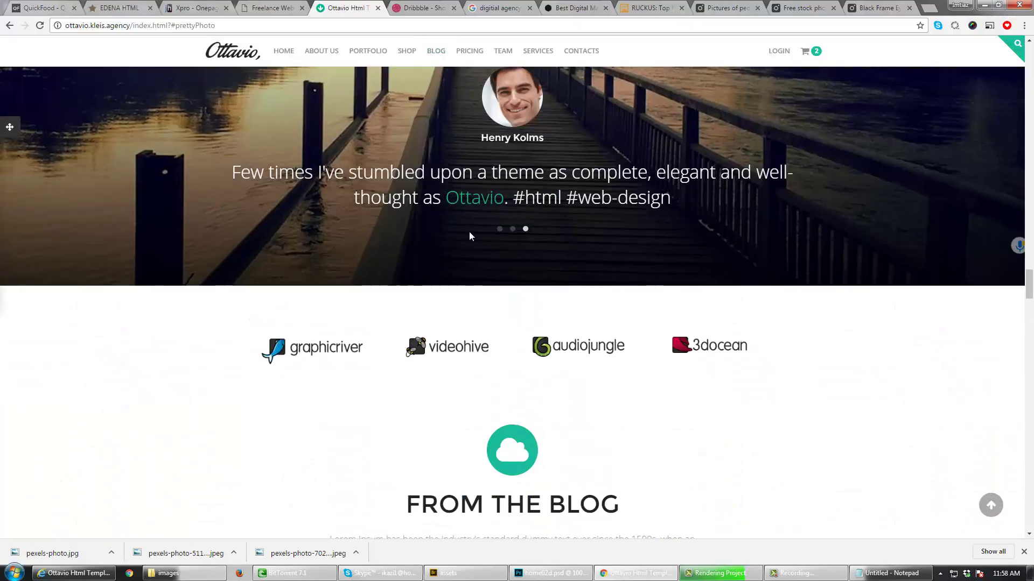
{"action": "scroll", "coordinate": [469, 232], "scroll_direction": "down", "scroll_amount": 10}
{"action": "scroll", "coordinate": [445, 273], "scroll_direction": "down", "scroll_amount": 15}
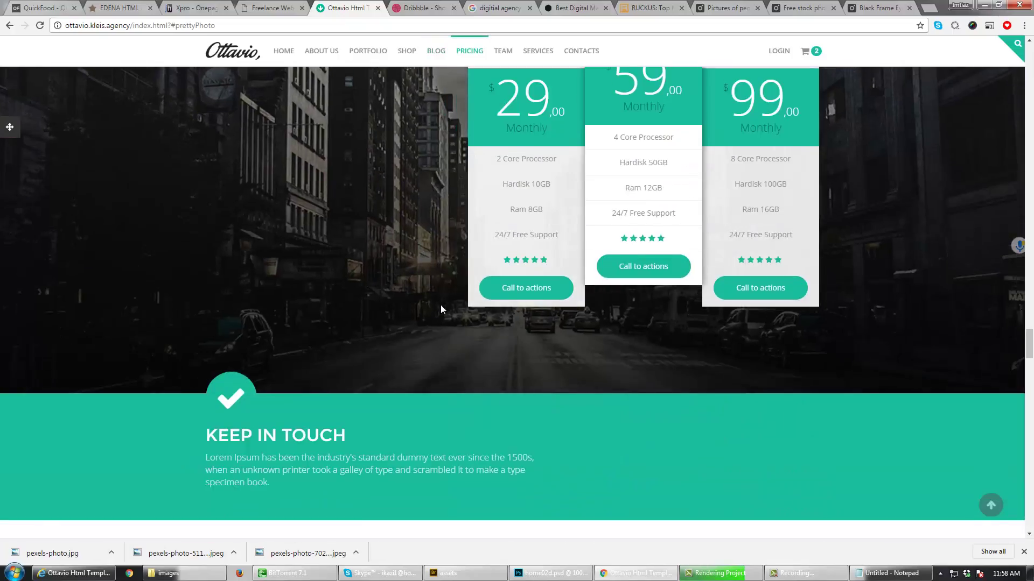
{"action": "scroll", "coordinate": [440, 307], "scroll_direction": "down", "scroll_amount": 4}
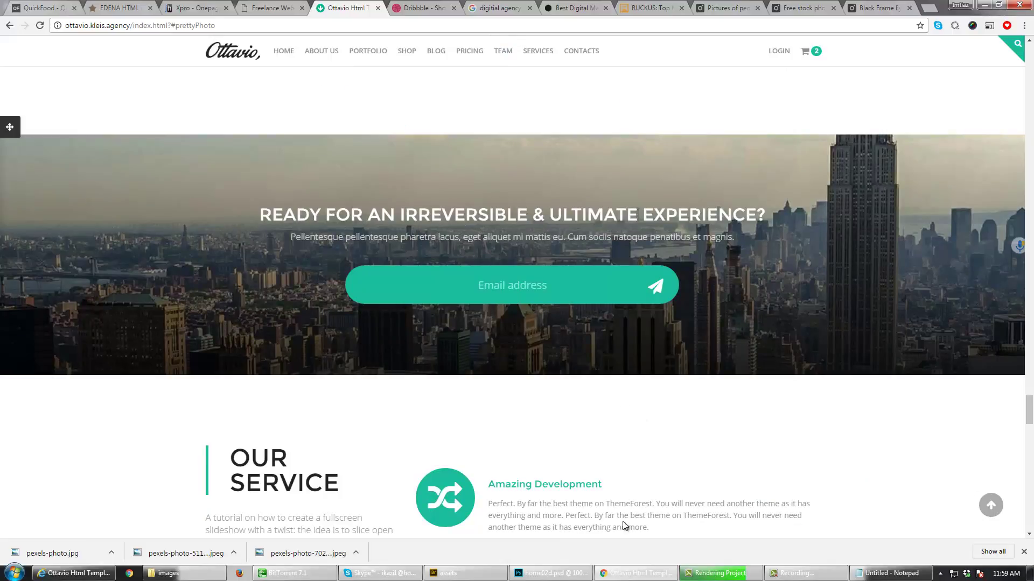
Step: Switch to home02d.psd in Photoshop and move the already-registered sign-in line slightly down and to the left below the form
{"action": "left_click", "coordinate": [553, 572]}
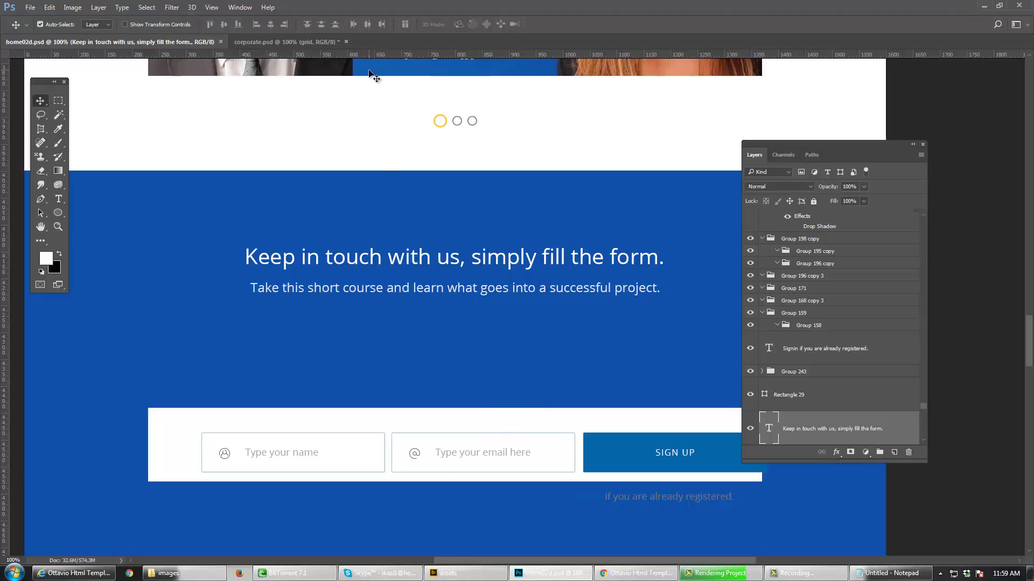
{"action": "left_click_drag", "start_coordinate": [439, 308], "coordinate": [430, 255]}
{"action": "left_click_drag", "start_coordinate": [642, 431], "coordinate": [618, 443]}
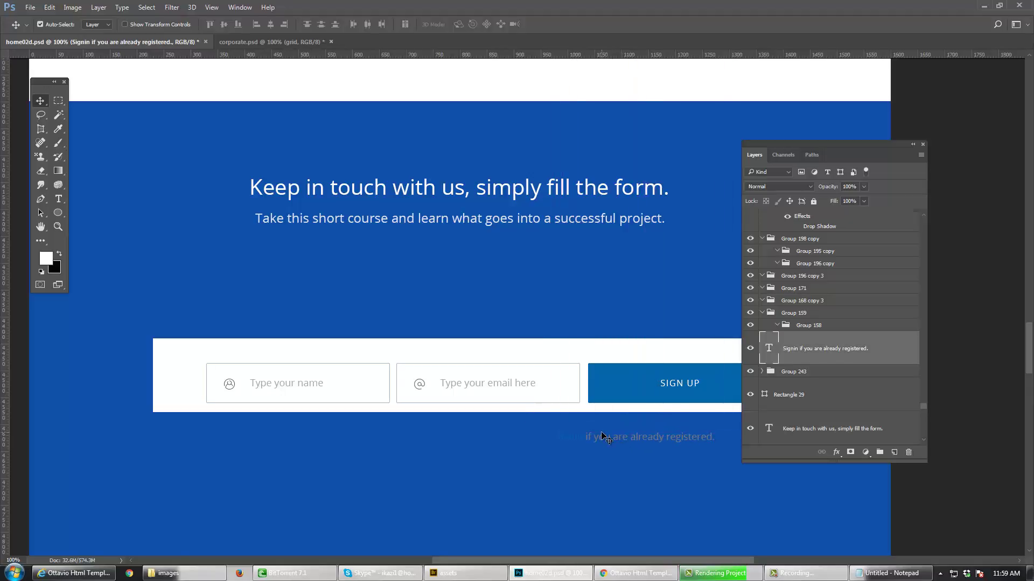
{"action": "key", "text": "alt+Tab"}
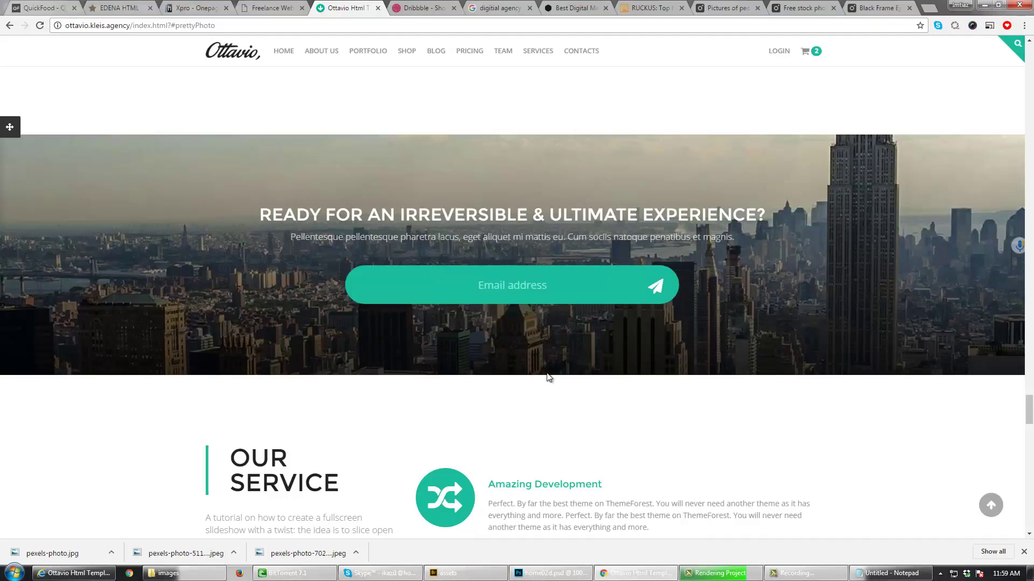
{"action": "key", "text": "alt+Tab"}
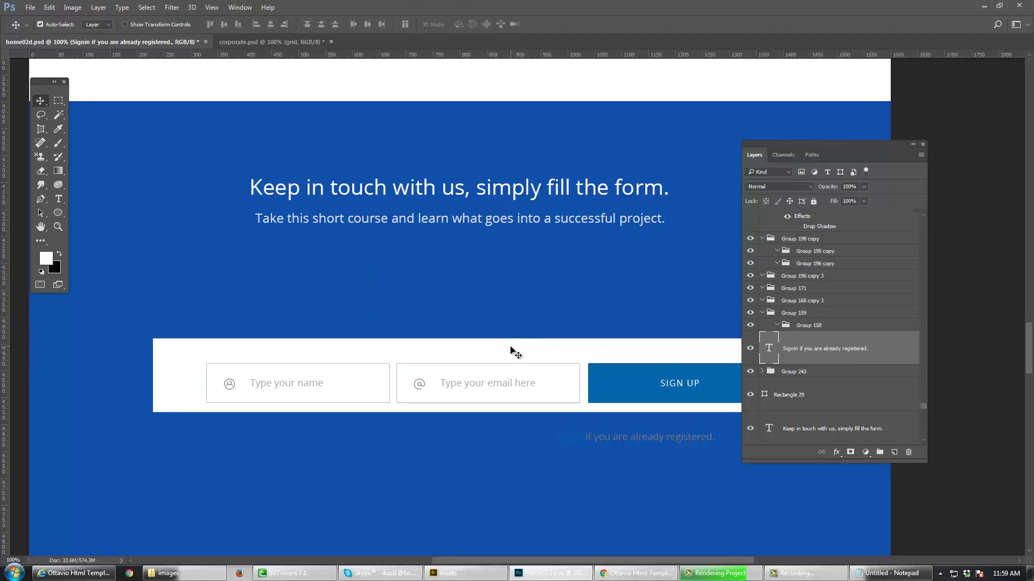
{"action": "left_click_drag", "start_coordinate": [516, 300], "coordinate": [511, 305]}
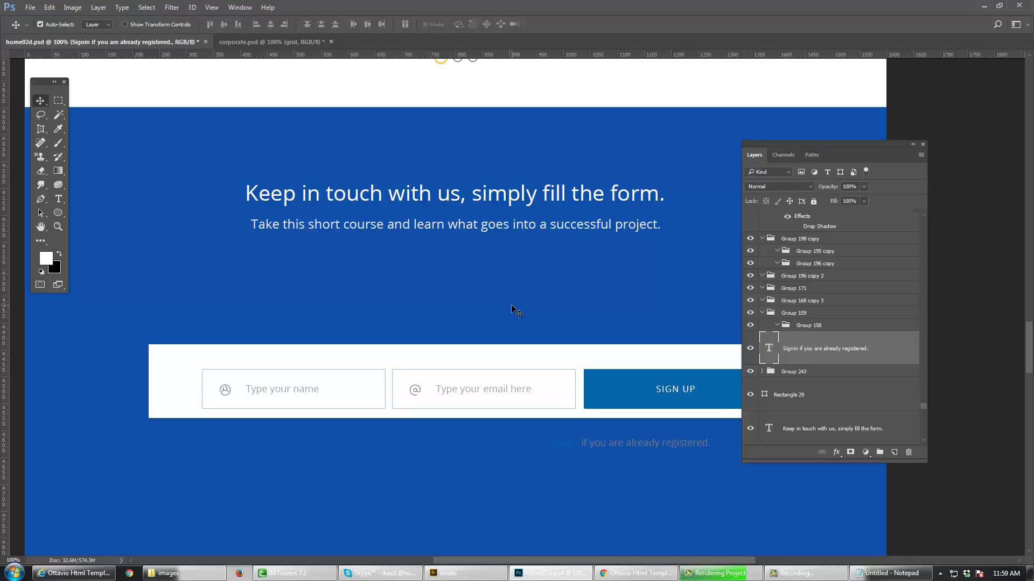
Step: Replace the contact section's subtitle with the Notepad placeholder text "Lorem ipsum dolor sit amet, consectetur adipisicing elit, sed do eiusmod."
{"action": "key", "text": "t"}
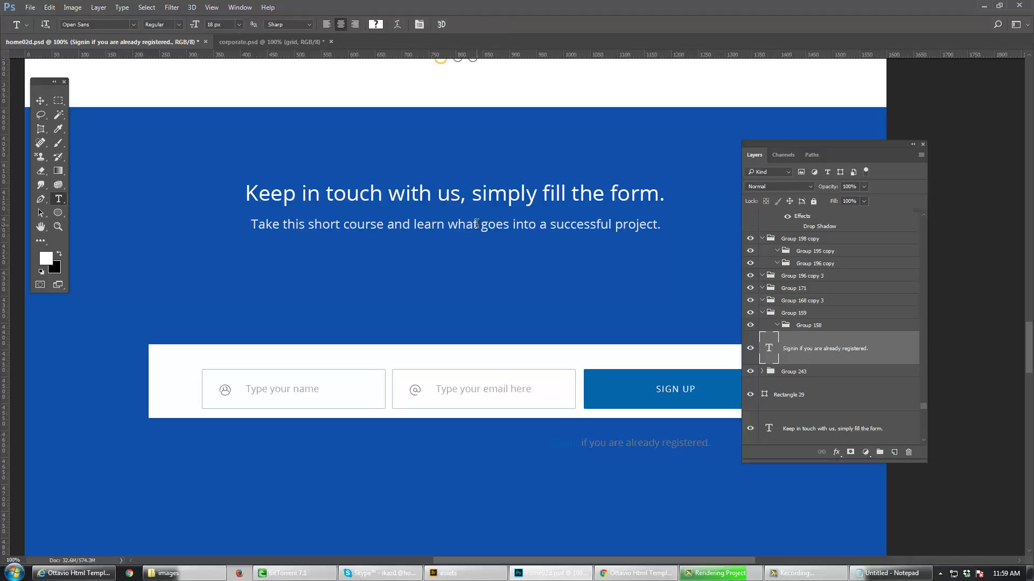
{"action": "left_click", "coordinate": [477, 224]}
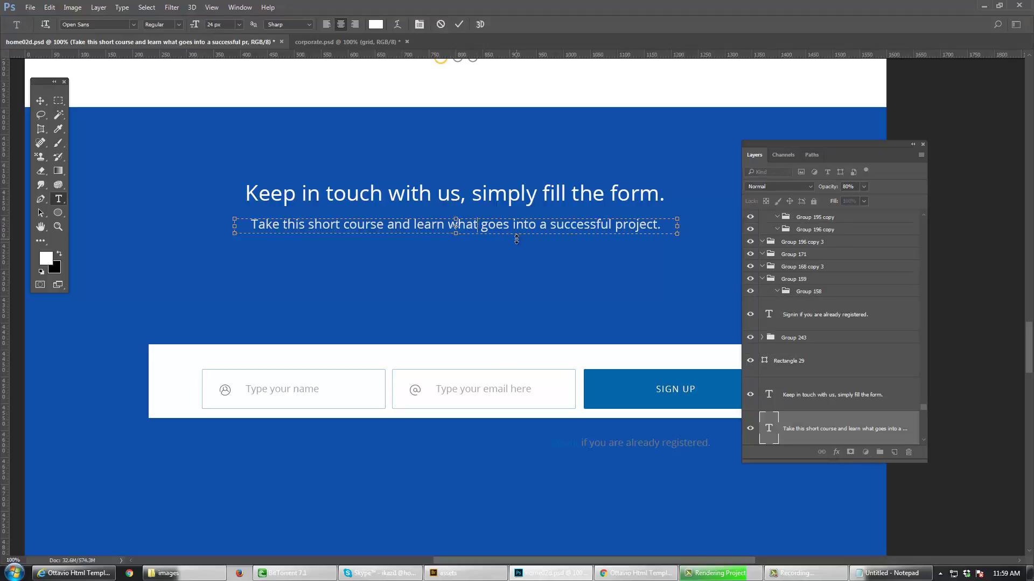
{"action": "key", "text": "ctrl+a"}
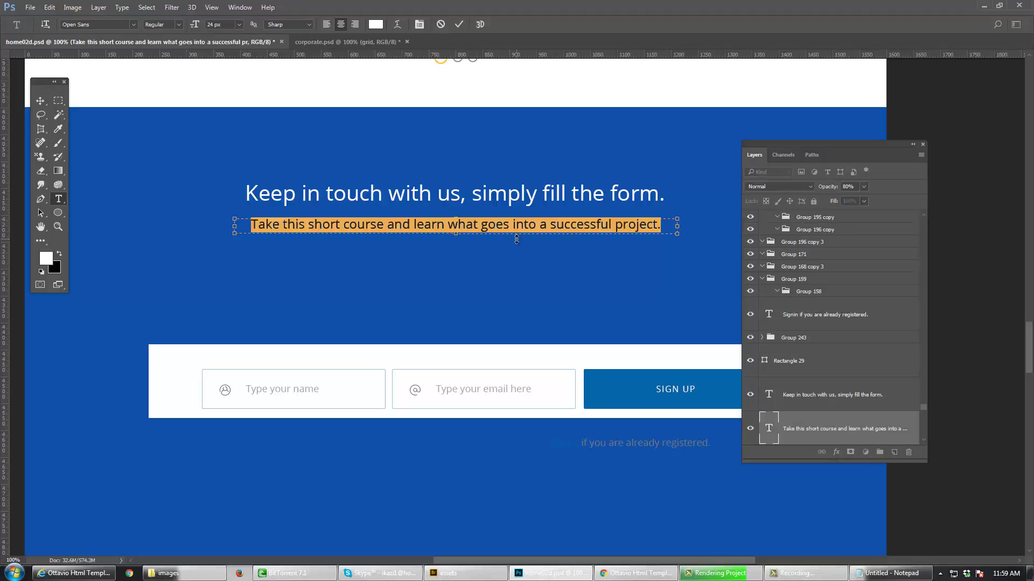
{"action": "left_click", "coordinate": [798, 550]}
{"action": "left_click", "coordinate": [891, 573]}
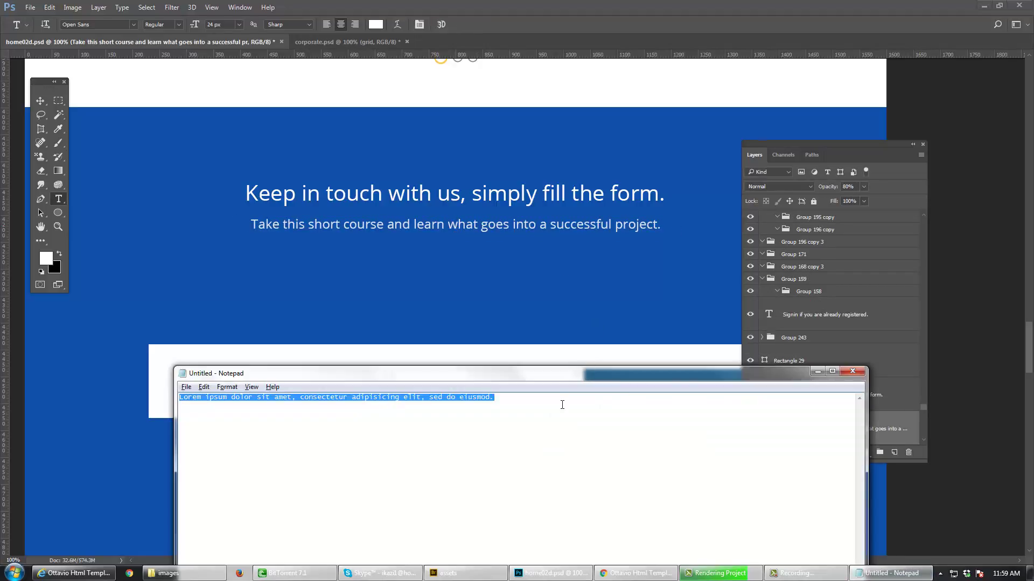
{"action": "key", "text": "alt+Tab"}
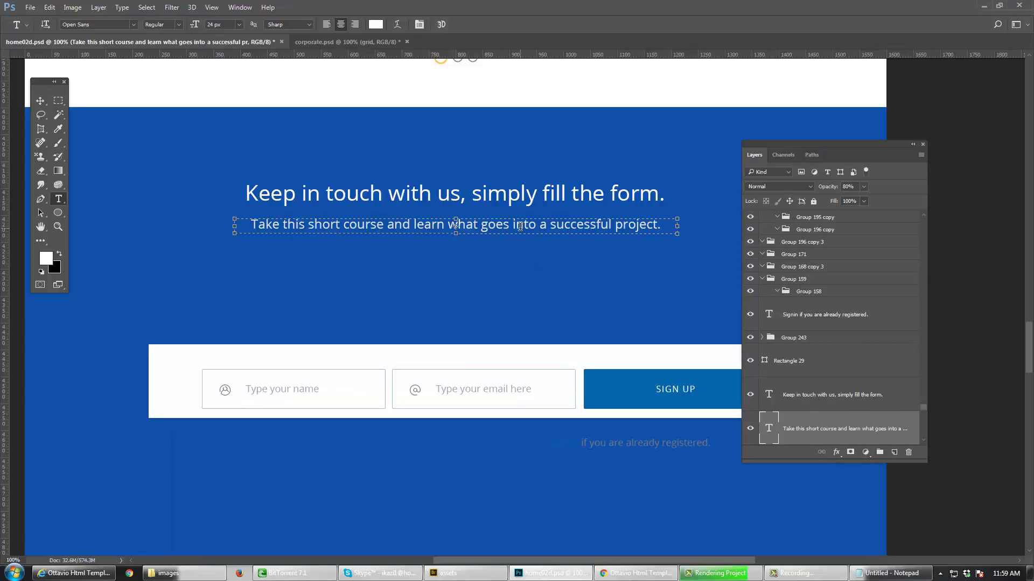
{"action": "left_click", "coordinate": [520, 226]}
{"action": "key", "text": "ctrl+a"}
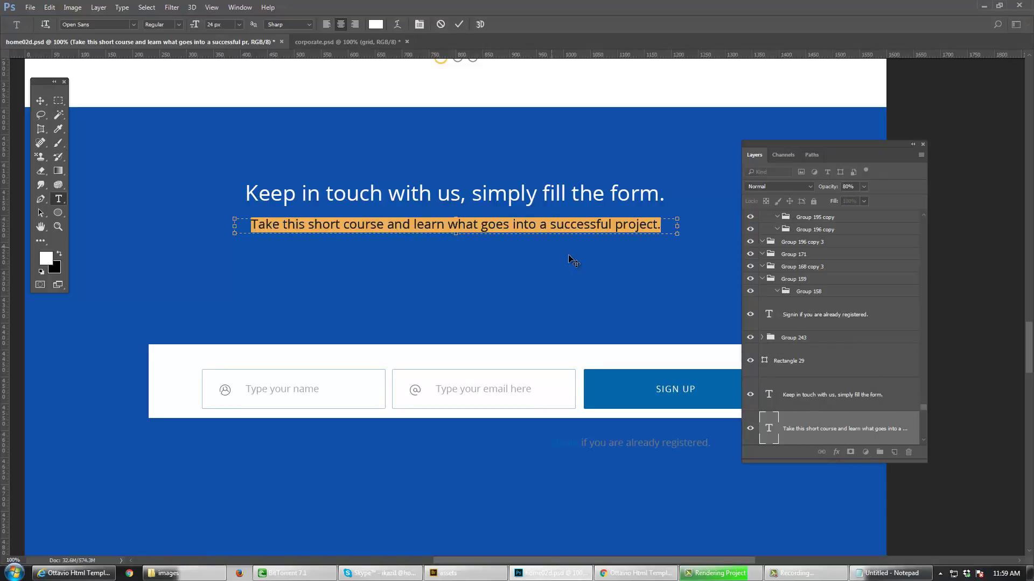
{"action": "type", "text": "Lorem ipsum dolor sit amet, consectetur adipisicing elit, sed do eiusmod."}
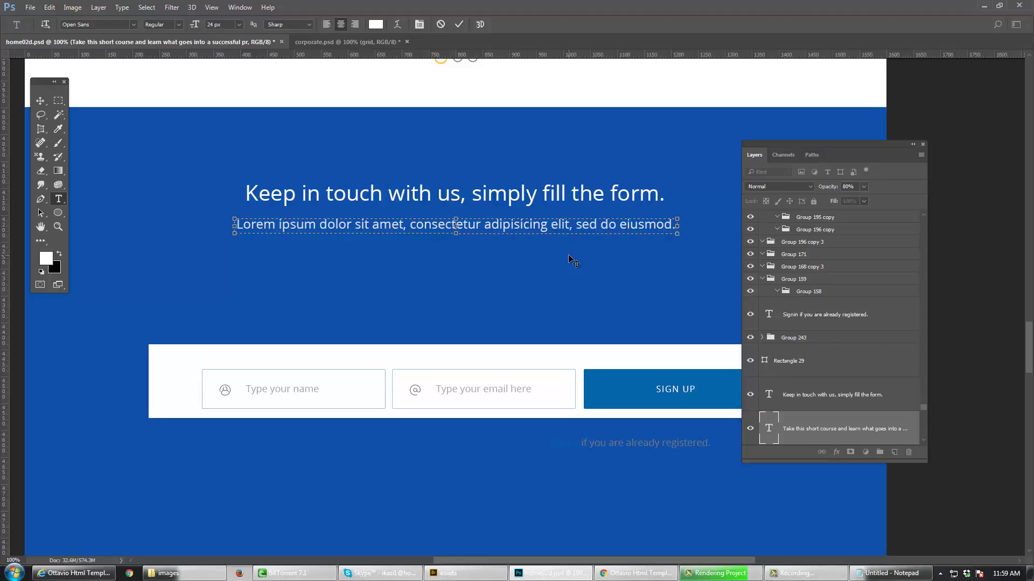
{"action": "key", "text": "ctrl+Return"}
Step: Move the "Keep in touch with us" heading slightly up and bring the Lorem ipsum subtitle up closer beneath it
{"action": "key", "text": "v"}
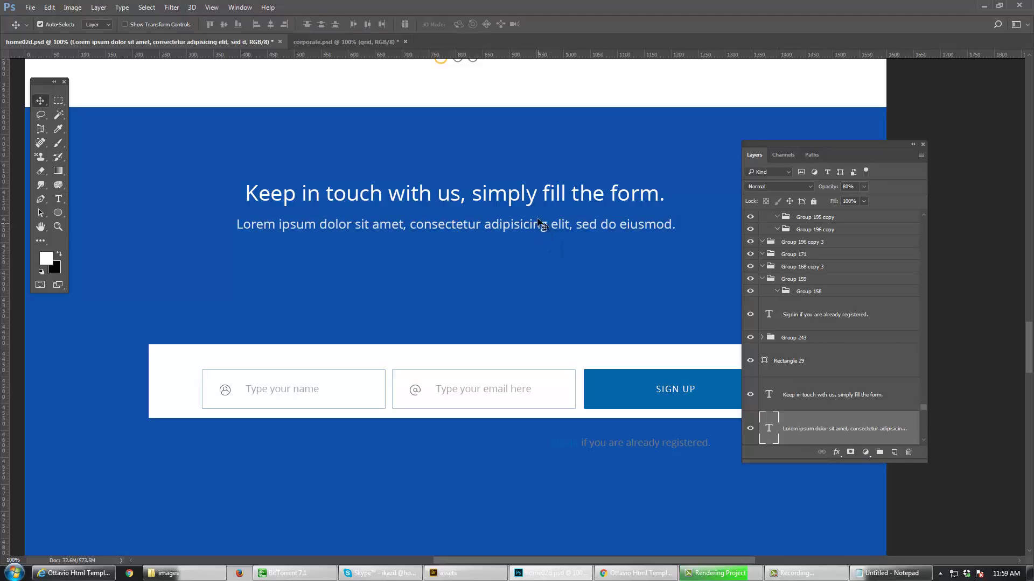
{"action": "left_click", "coordinate": [532, 194]}
{"action": "left_click_drag", "start_coordinate": [531, 193], "coordinate": [530, 181]}
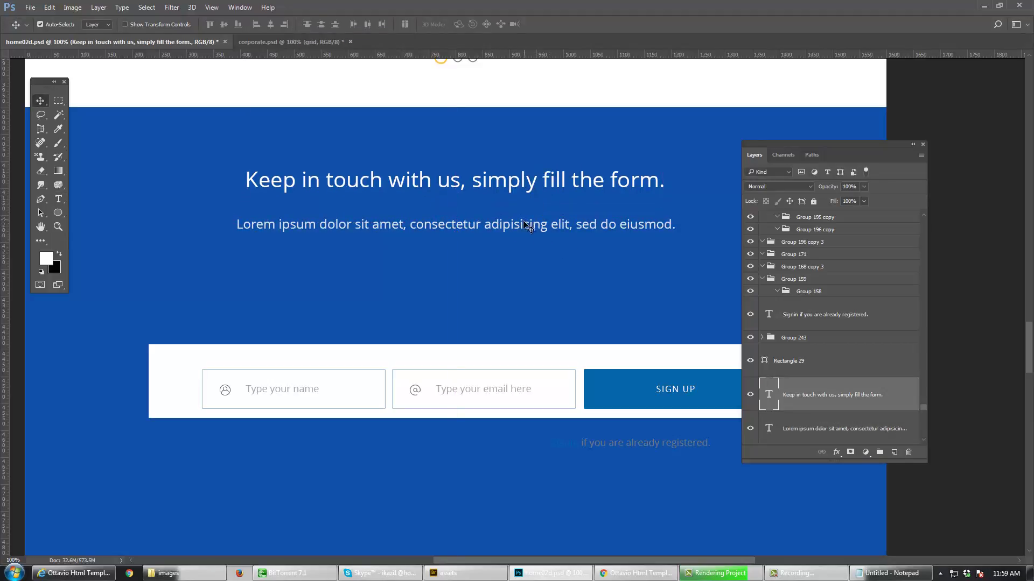
{"action": "left_click_drag", "start_coordinate": [534, 226], "coordinate": [526, 209]}
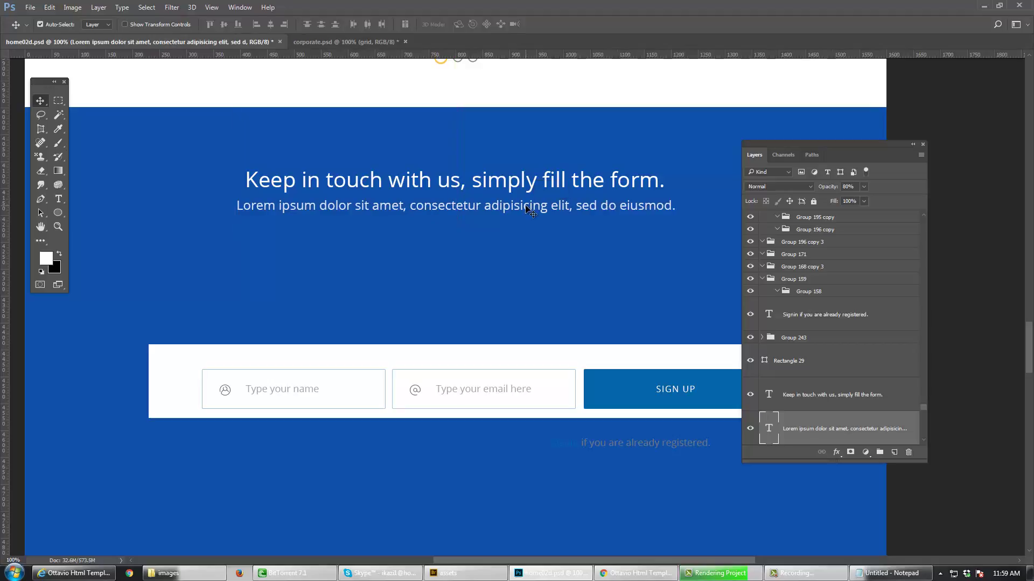
Step: Replace the contact section's Lorem ipsum subtitle with "Tell us your name, email and we will contact you!"
{"action": "key", "text": "t"}
{"action": "left_click", "coordinate": [526, 209]}
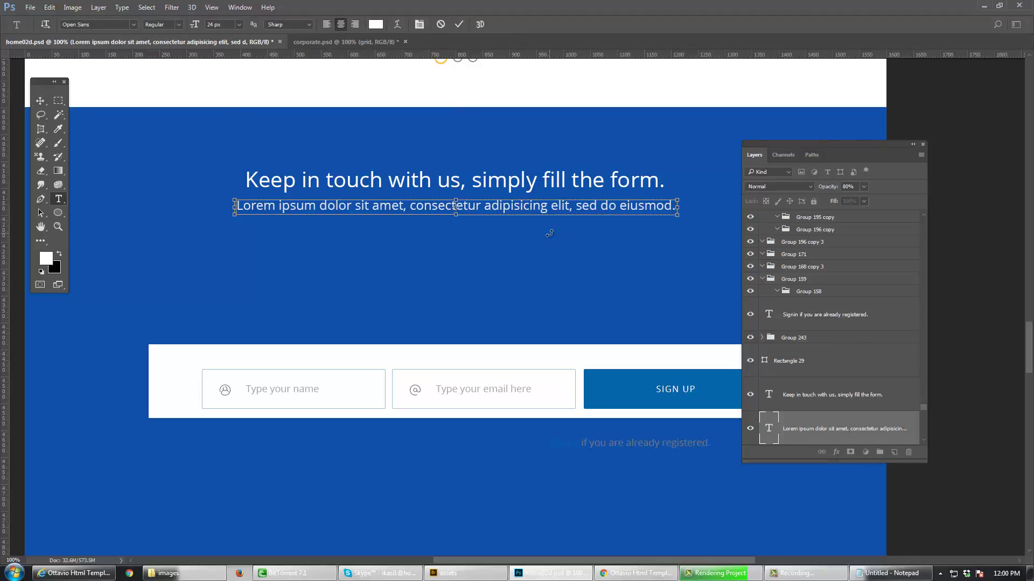
{"action": "key", "text": "ctrl+a"}
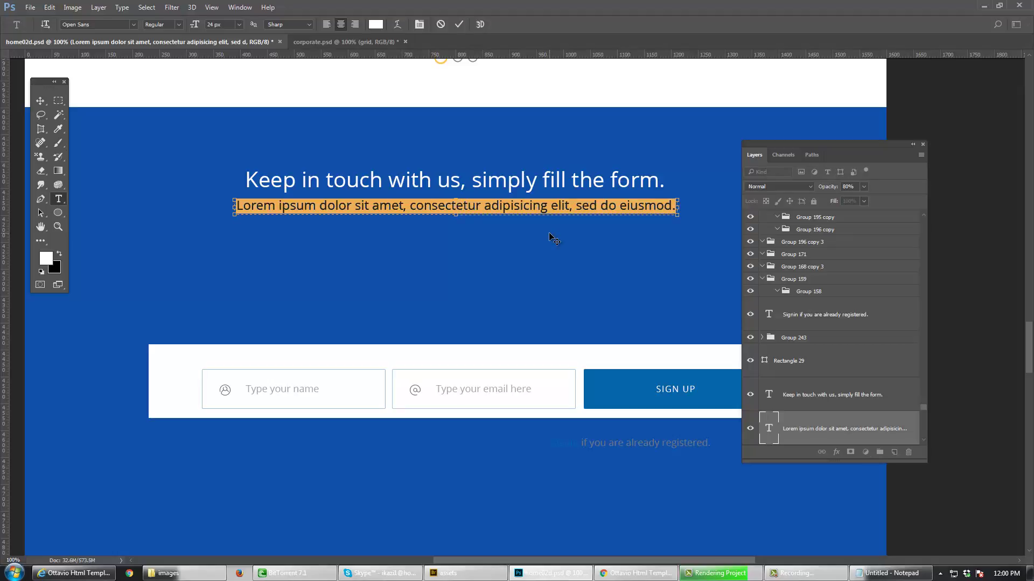
{"action": "key", "text": "Right"}
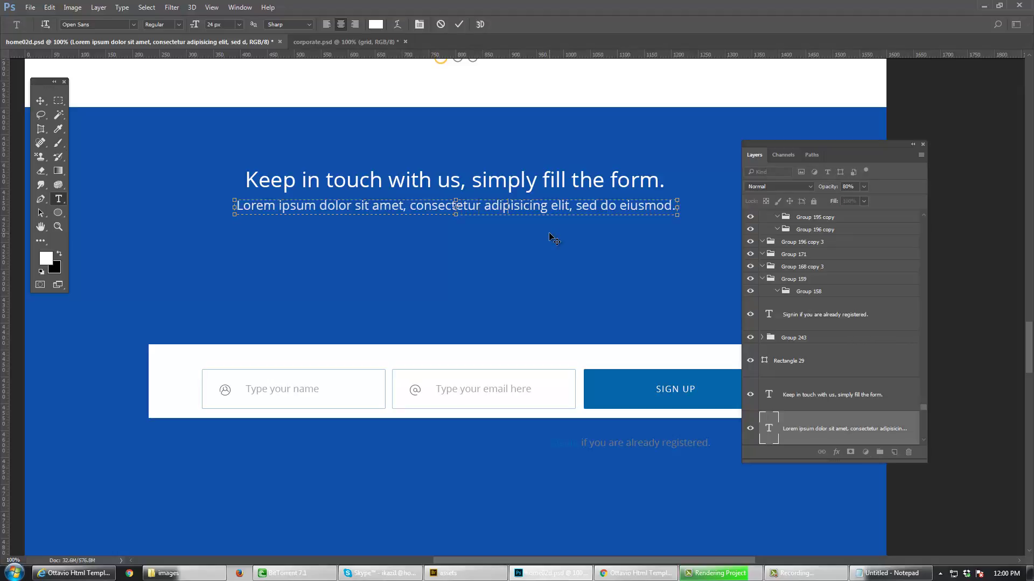
{"action": "key", "text": "ctrl+a"}
{"action": "type", "text": "tell us your name"}
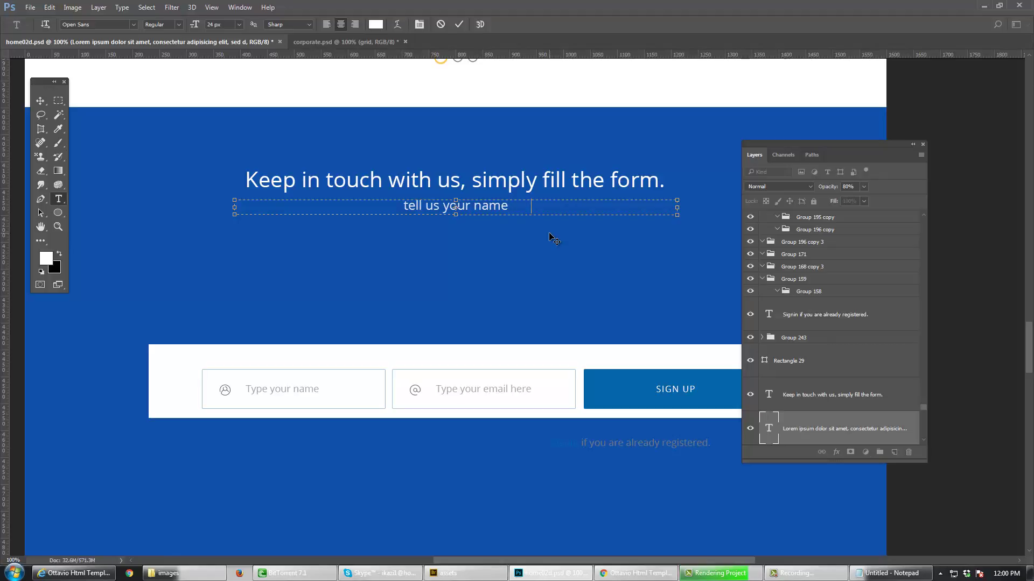
{"action": "type", "text": ", email and"}
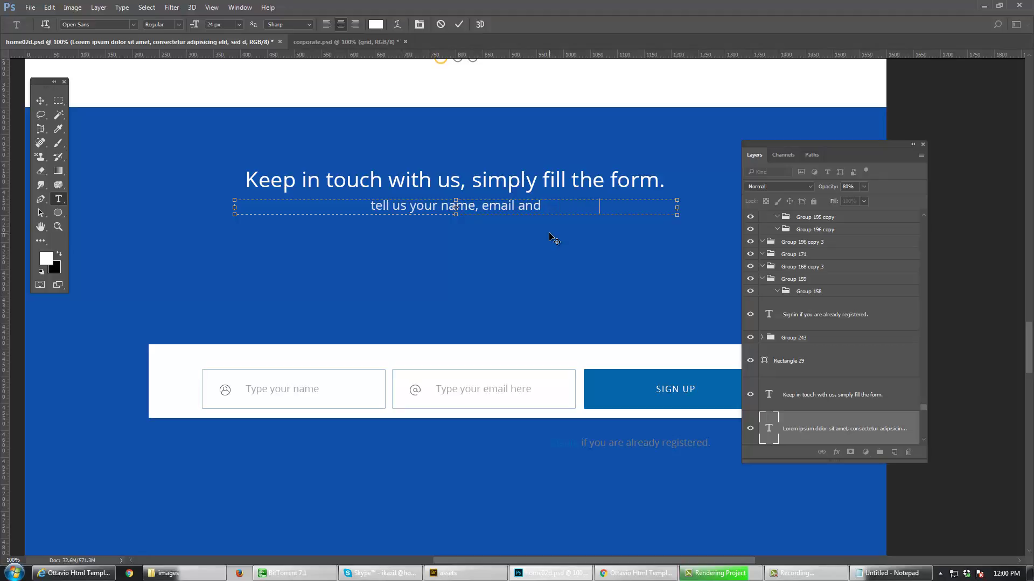
{"action": "type", "text": " we will contact you!"}
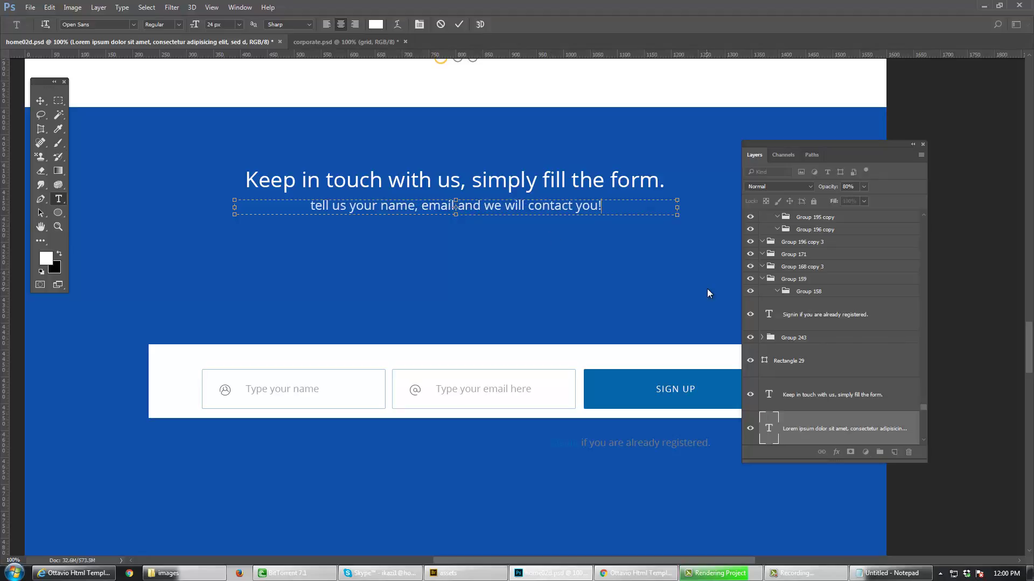
{"action": "left_click", "coordinate": [707, 289]}
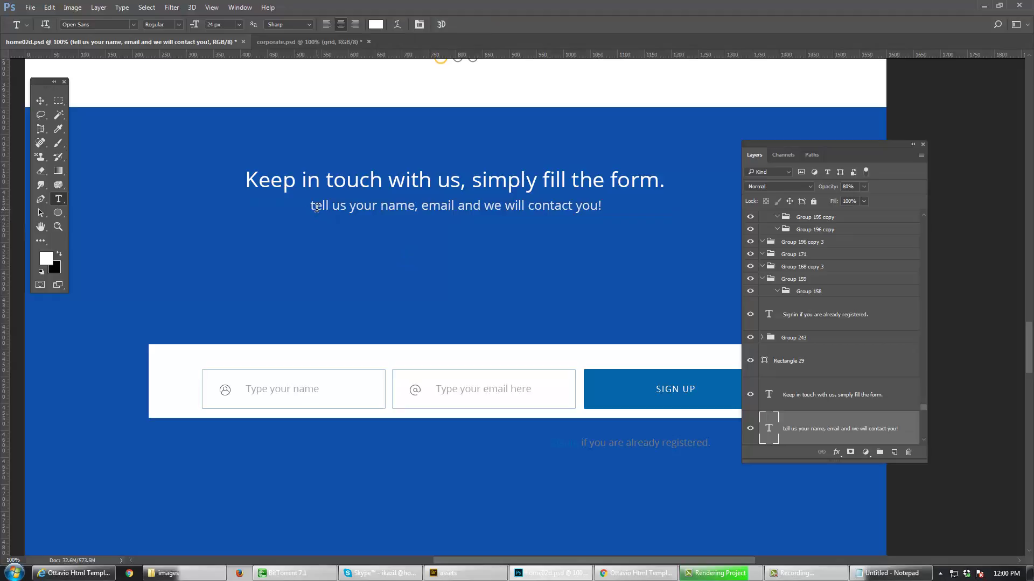
{"action": "left_click_drag", "start_coordinate": [316, 208], "coordinate": [309, 206]}
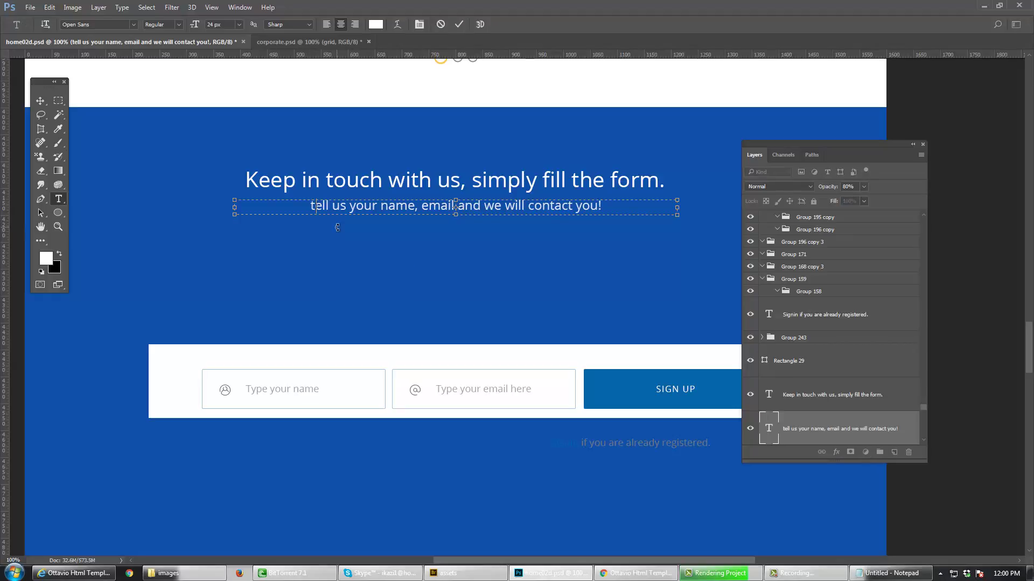
{"action": "type", "text": "T"}
{"action": "key", "text": "ctrl+Return"}
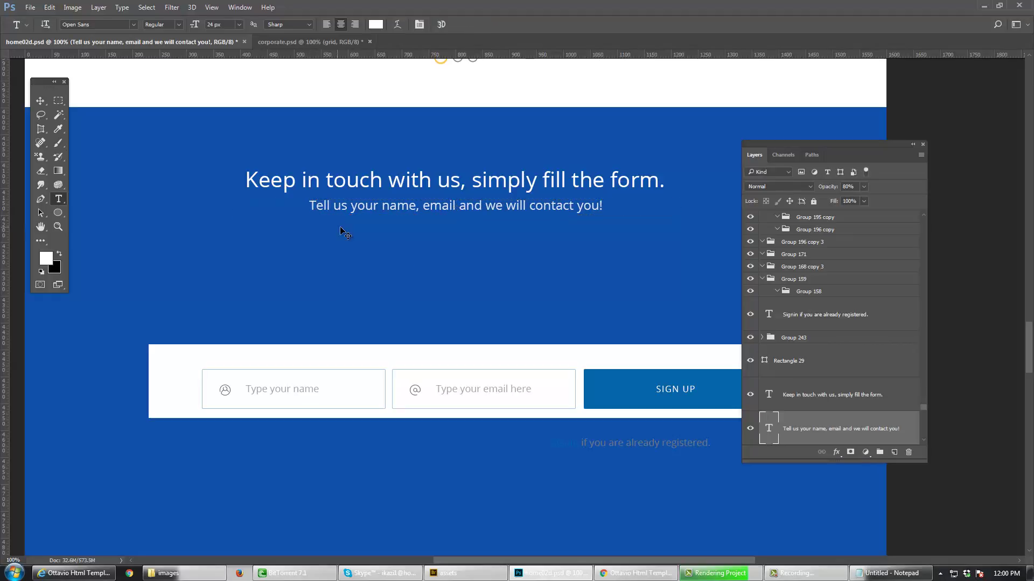
Step: Delete the wide white rectangle behind the name field, email field and sign-up button
{"action": "key", "text": "v"}
{"action": "left_click", "coordinate": [95, 25]}
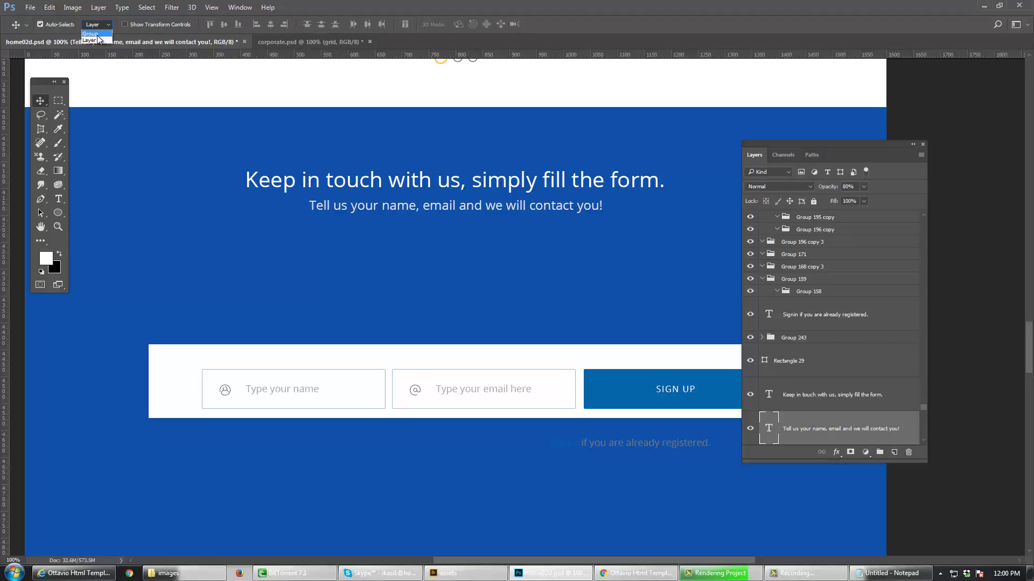
{"action": "left_click", "coordinate": [94, 33]}
{"action": "left_click", "coordinate": [387, 378]}
{"action": "left_click_drag", "start_coordinate": [387, 378], "coordinate": [412, 287]}
{"action": "key", "text": "ctrl+z"}
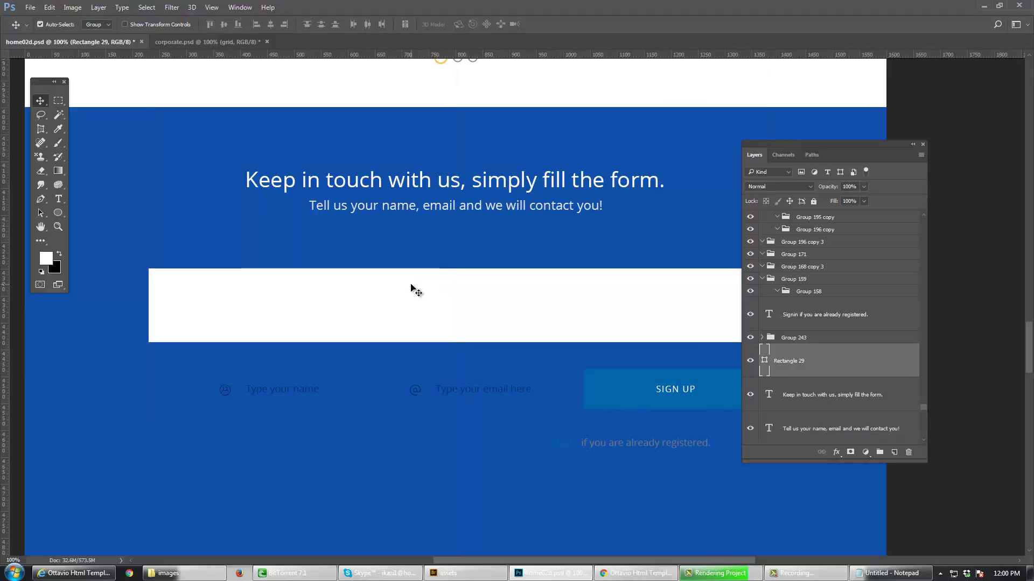
{"action": "key", "text": "Delete"}
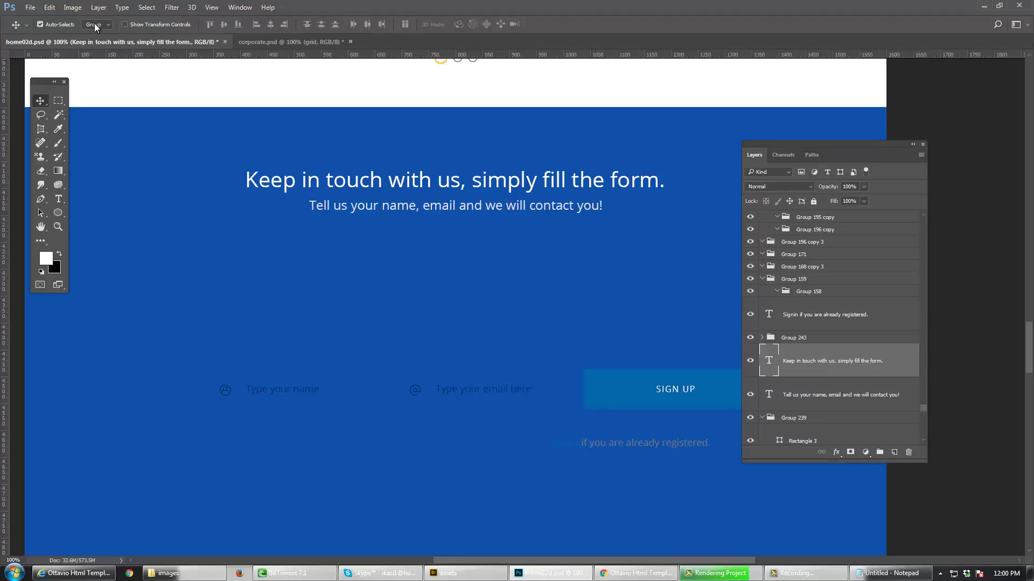
Step: Raise the name field background's Fill to 100% and colour the shape solid white
{"action": "left_click", "coordinate": [96, 40]}
{"action": "left_click", "coordinate": [299, 384]}
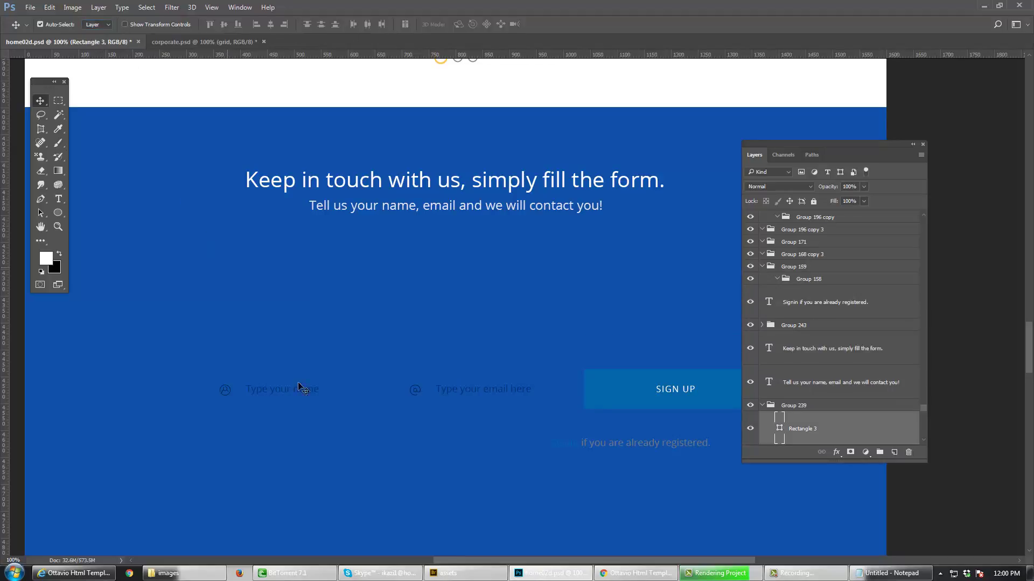
{"action": "left_click", "coordinate": [344, 405]}
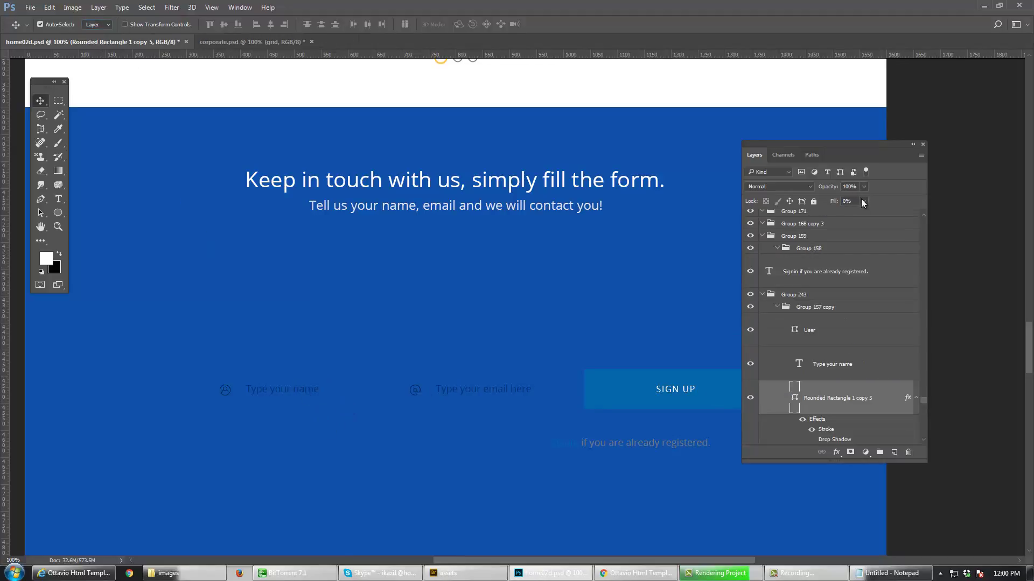
{"action": "left_click_drag", "start_coordinate": [862, 200], "coordinate": [912, 214]}
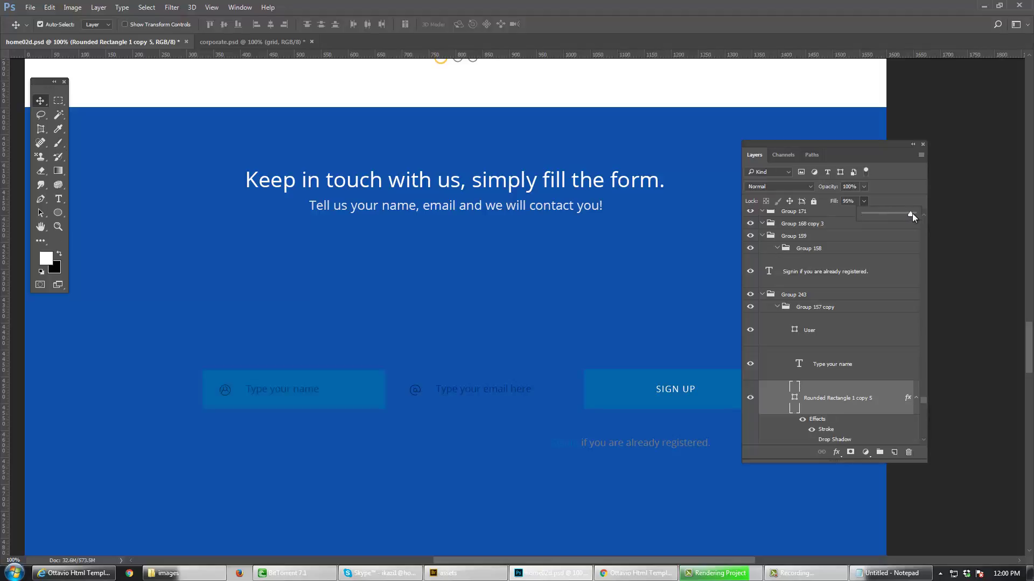
{"action": "left_click", "coordinate": [415, 358]}
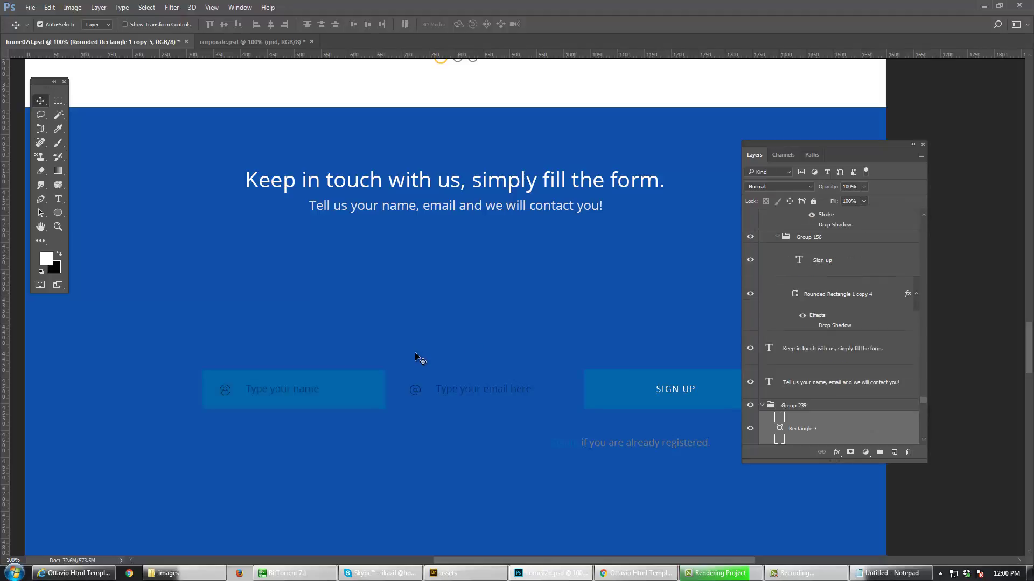
{"action": "left_click", "coordinate": [358, 403]}
{"action": "key", "text": "d"}
{"action": "key", "text": "x"}
{"action": "key", "text": "alt+BackSpace"}
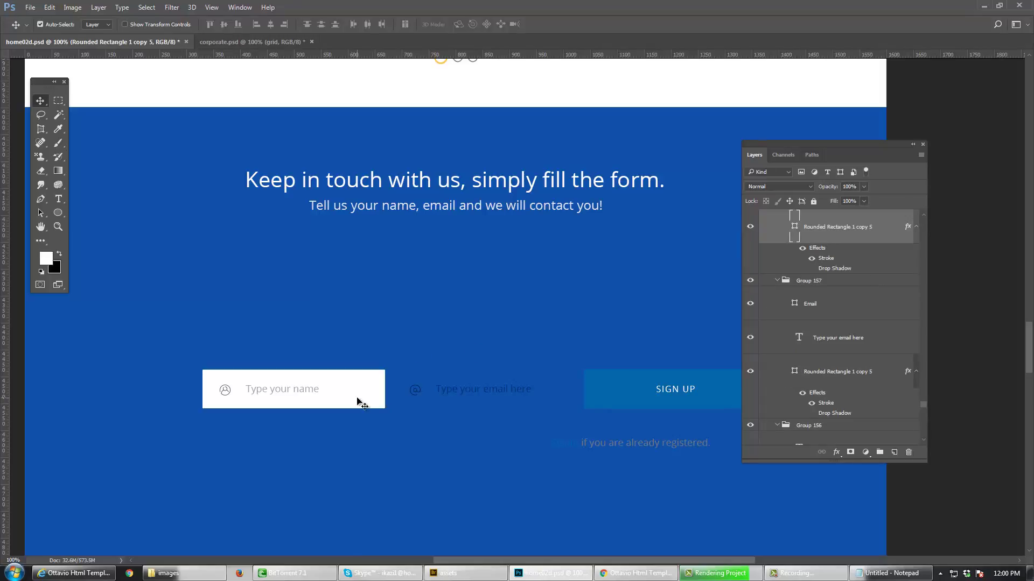
Step: Give the email field's background shape the same white colour with its Fill at 100%
{"action": "left_click_drag", "start_coordinate": [338, 400], "coordinate": [337, 374]}
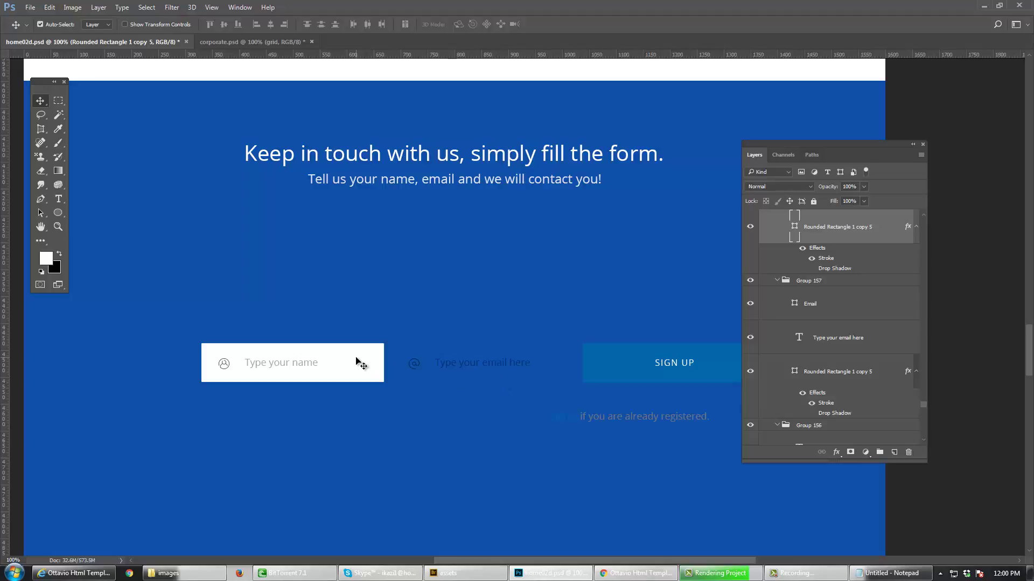
{"action": "left_click", "coordinate": [454, 379]}
{"action": "key", "text": "shift+0"}
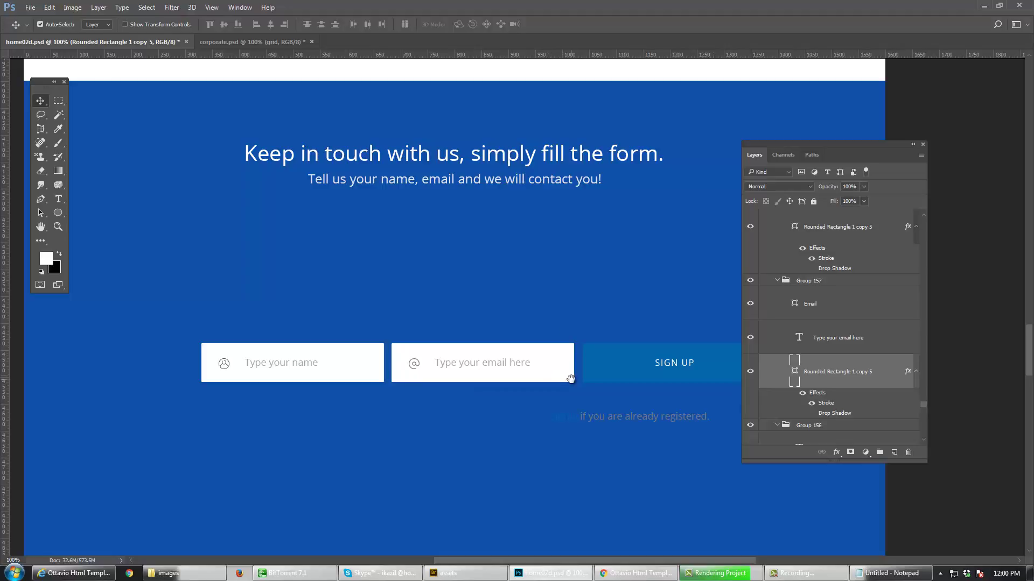
Step: Change the form button's label from "SIGN UP" to "SUBMIT"
{"action": "scroll", "coordinate": [568, 377], "scroll_direction": "right", "scroll_amount": 2}
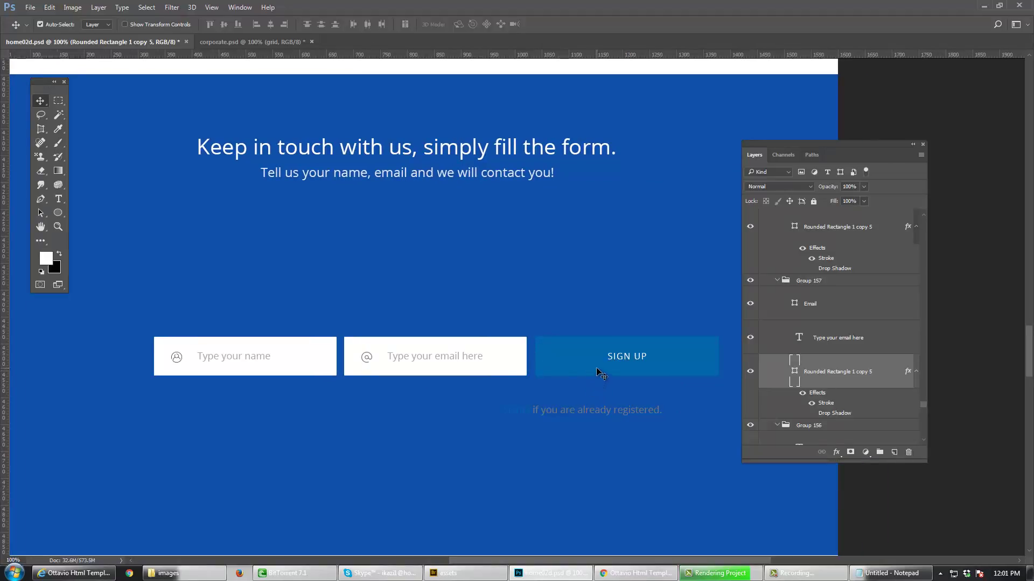
{"action": "key", "text": "t"}
{"action": "left_click", "coordinate": [628, 357]}
{"action": "key", "text": "ctrl+a"}
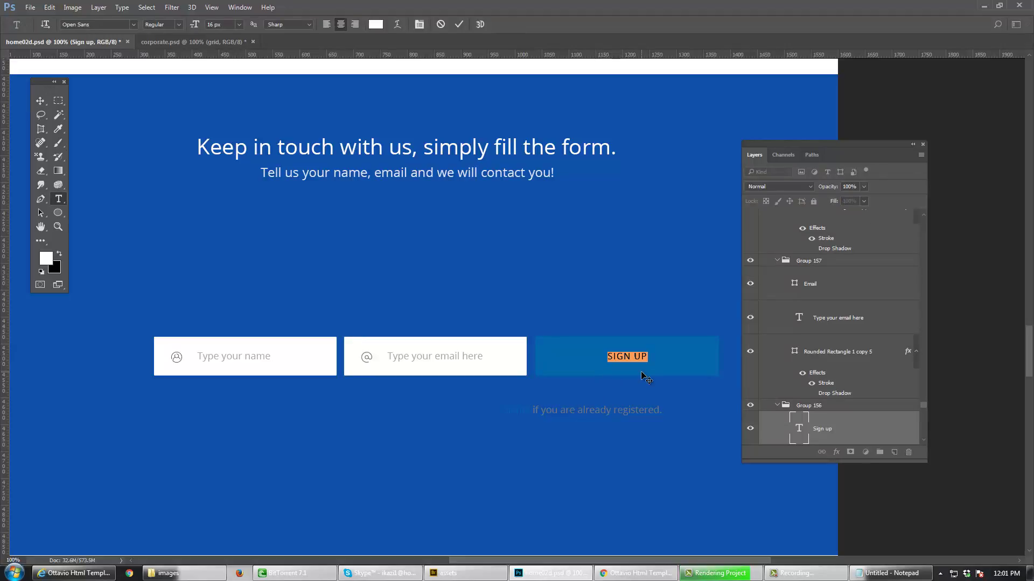
{"action": "key", "text": "ctrl+h"}
{"action": "type", "text": "SUBMIT"}
{"action": "key", "text": "ctrl+Return"}
{"action": "key", "text": "v"}
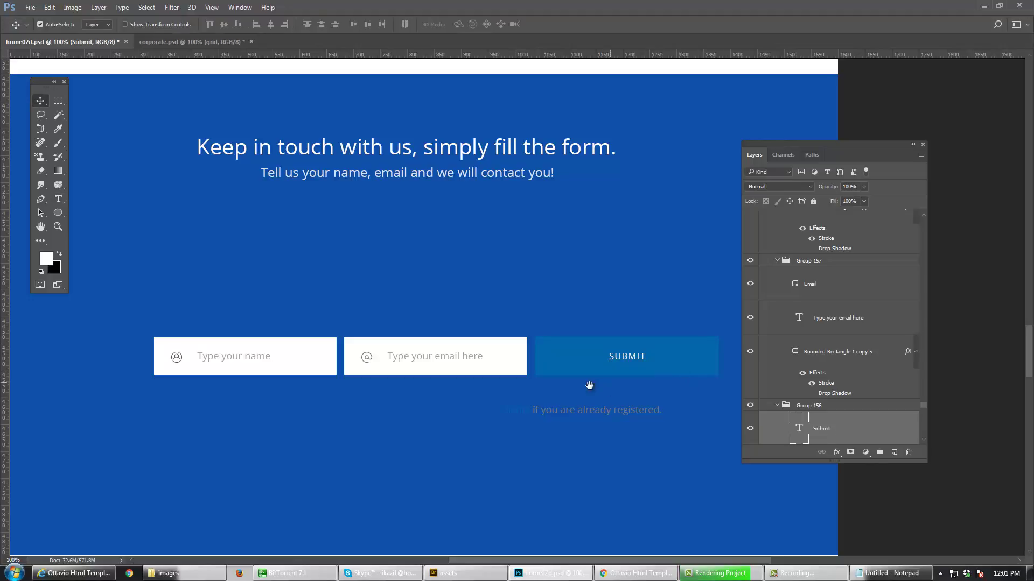
Step: Show the column guides over the contact section
{"action": "left_click_drag", "start_coordinate": [566, 386], "coordinate": [601, 375]}
{"action": "key", "text": "ctrl"}
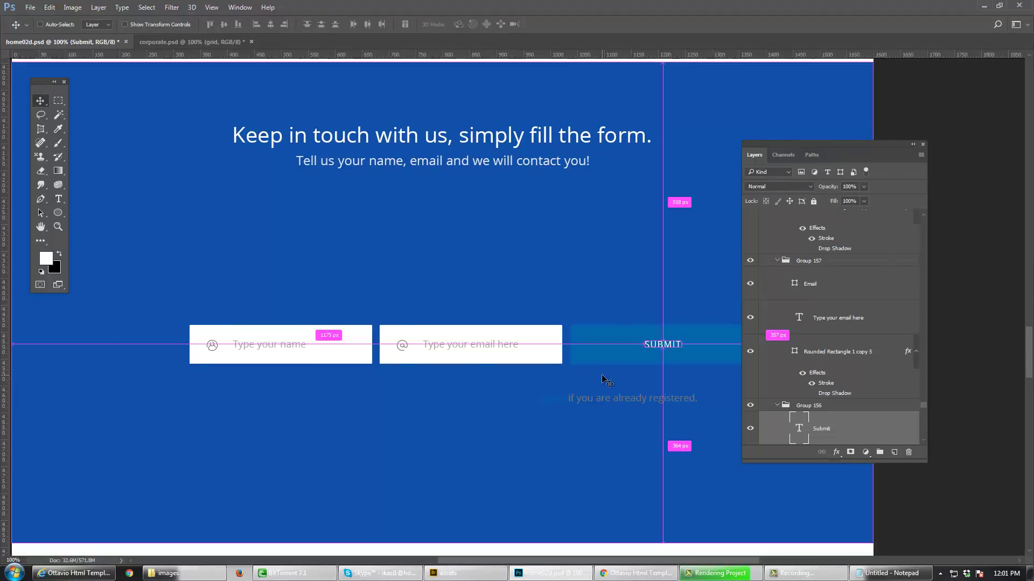
{"action": "key", "text": "ctrl+semicolon"}
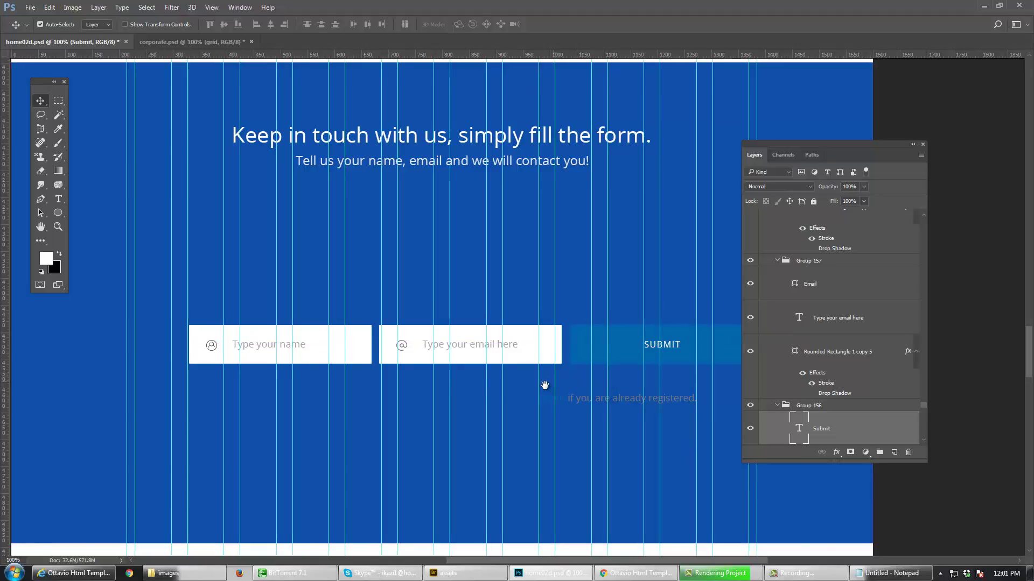
{"action": "left_click_drag", "start_coordinate": [601, 374], "coordinate": [545, 384]}
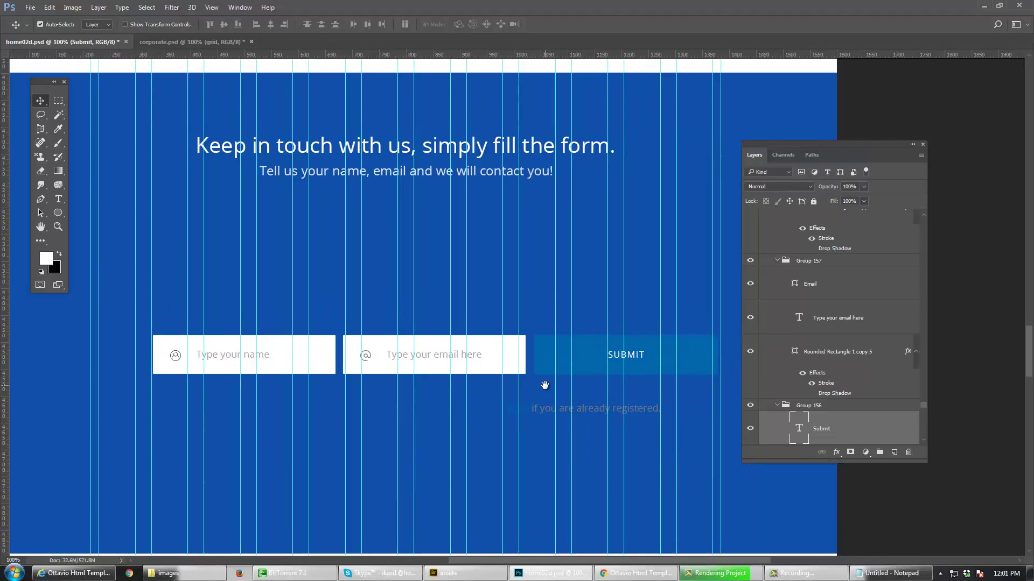
Step: Sample the blue of the "View Complete Folio" button above the Our Team section as the foreground colour
{"action": "left_click", "coordinate": [97, 24]}
{"action": "left_click", "coordinate": [95, 33]}
{"action": "left_click", "coordinate": [105, 26]}
{"action": "left_click", "coordinate": [102, 33]}
{"action": "left_click", "coordinate": [561, 351]}
{"action": "left_click_drag", "start_coordinate": [498, 208], "coordinate": [503, 295]}
{"action": "left_click_drag", "start_coordinate": [503, 387], "coordinate": [497, 512]}
{"action": "left_click_drag", "start_coordinate": [493, 178], "coordinate": [489, 441]}
{"action": "left_click_drag", "start_coordinate": [482, 285], "coordinate": [490, 367]}
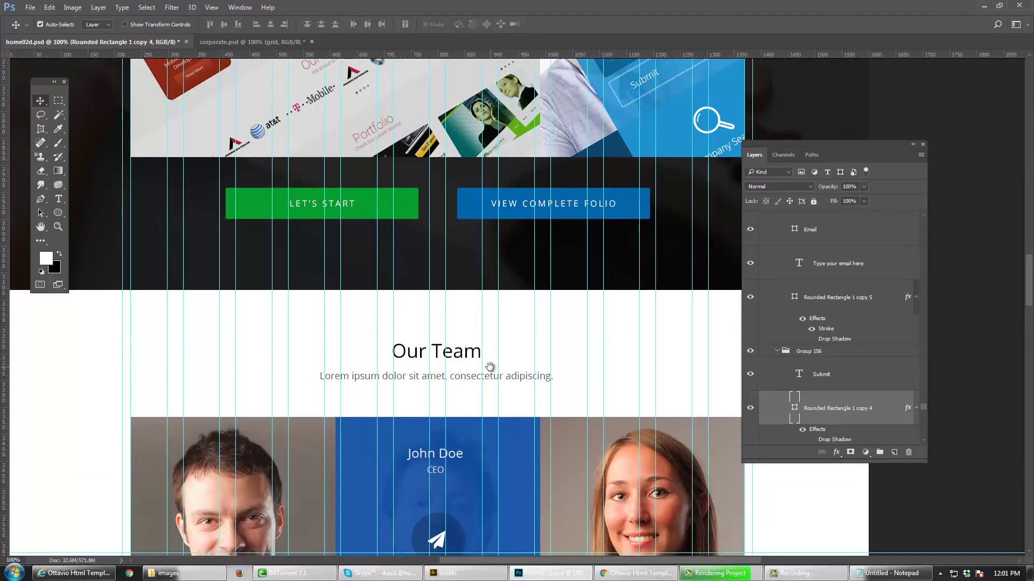
{"action": "scroll", "coordinate": [502, 235], "scroll_direction": "down", "scroll_amount": 3}
{"action": "left_click_drag", "start_coordinate": [502, 234], "coordinate": [500, 309]}
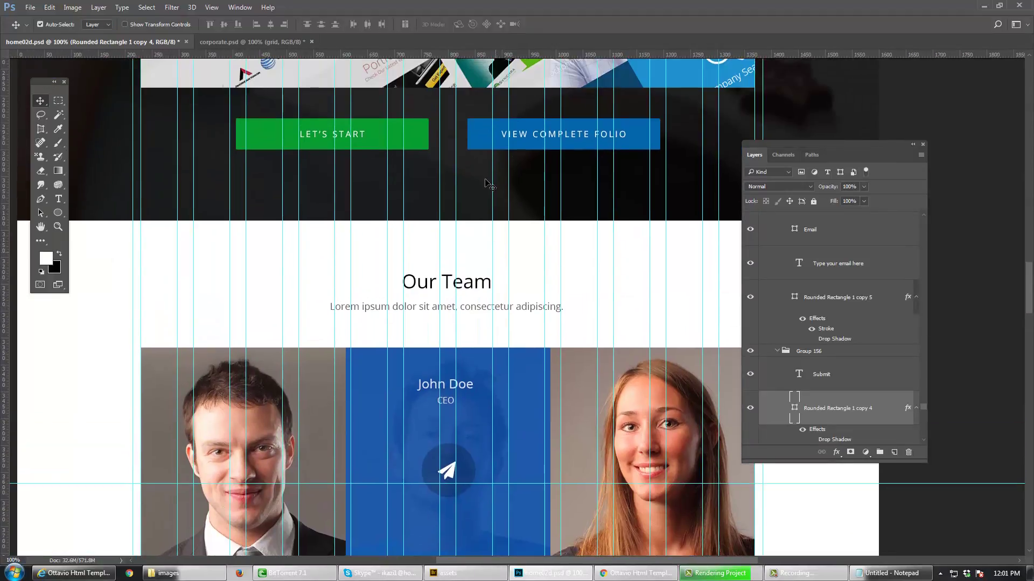
{"action": "left_click", "coordinate": [483, 147]}
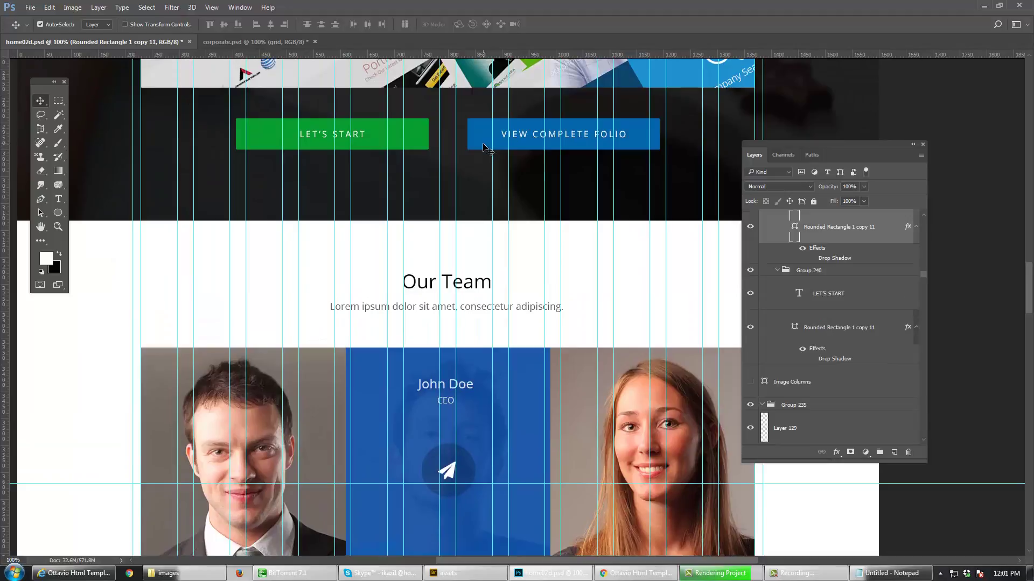
{"action": "key", "text": "i"}
{"action": "left_click", "coordinate": [487, 140]}
{"action": "key", "text": "v"}
Step: Return to the contact form and select the Submit button's background shape
{"action": "scroll", "coordinate": [469, 280], "scroll_direction": "down", "scroll_amount": 10}
{"action": "scroll", "coordinate": [469, 280], "scroll_direction": "down", "scroll_amount": 1}
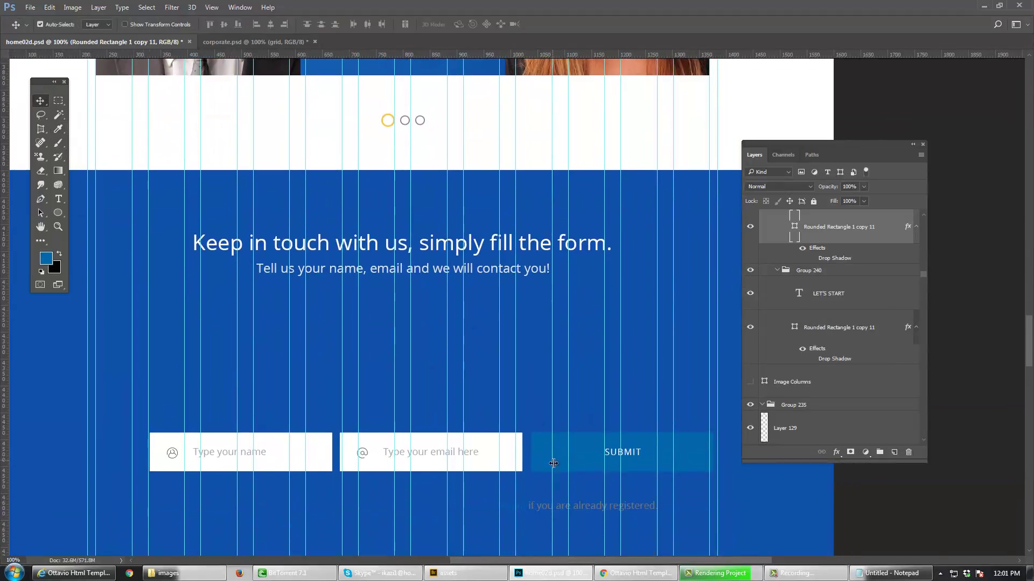
{"action": "left_click", "coordinate": [538, 470], "text": "ctrl"}
{"action": "key", "text": "ctrl+z"}
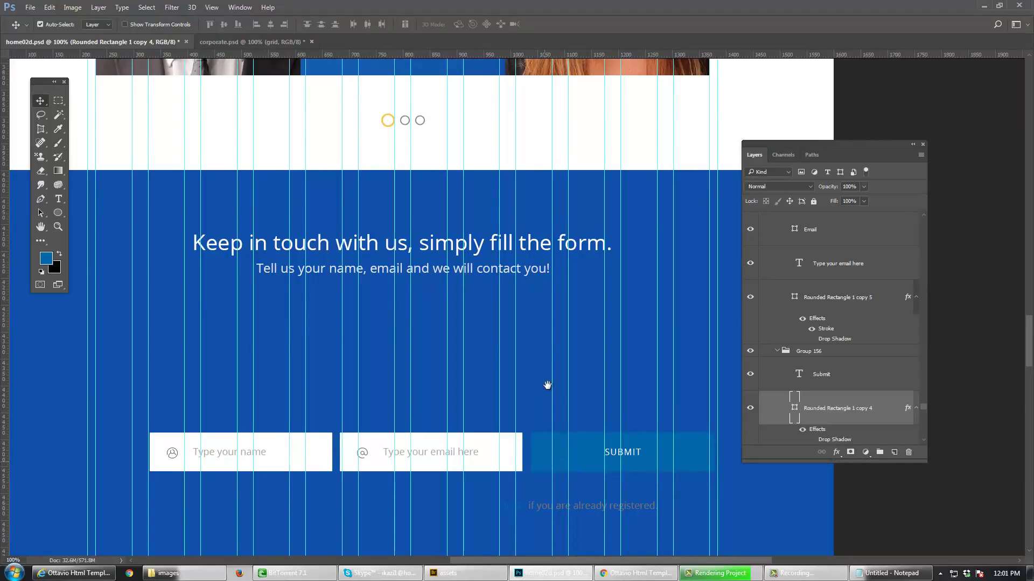
Step: Delete the already-registered sign-in line below the contact form
{"action": "scroll", "coordinate": [546, 386], "scroll_direction": "down", "scroll_amount": 2}
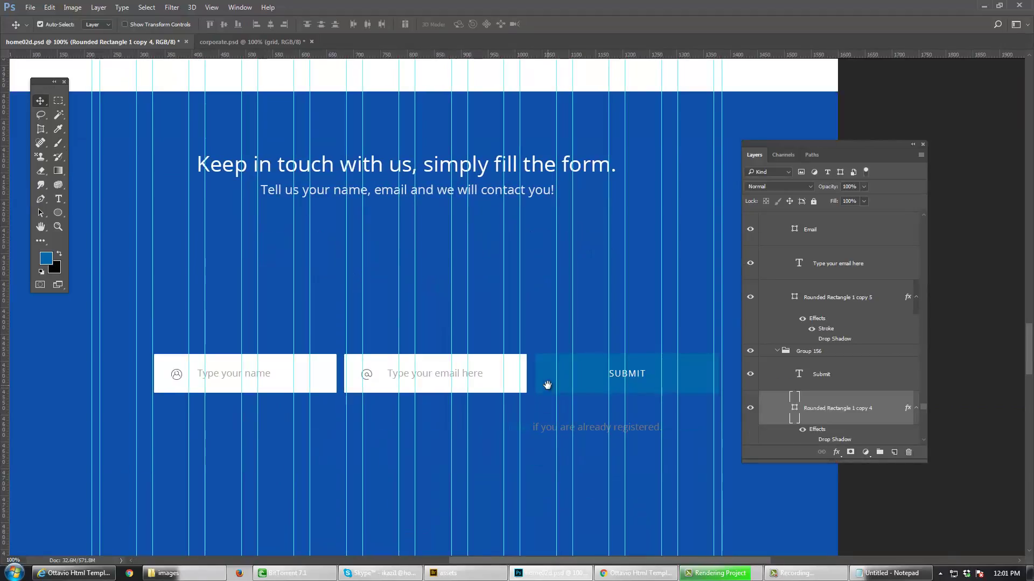
{"action": "left_click", "coordinate": [97, 24]}
{"action": "left_click", "coordinate": [95, 31]}
{"action": "left_click", "coordinate": [97, 24]}
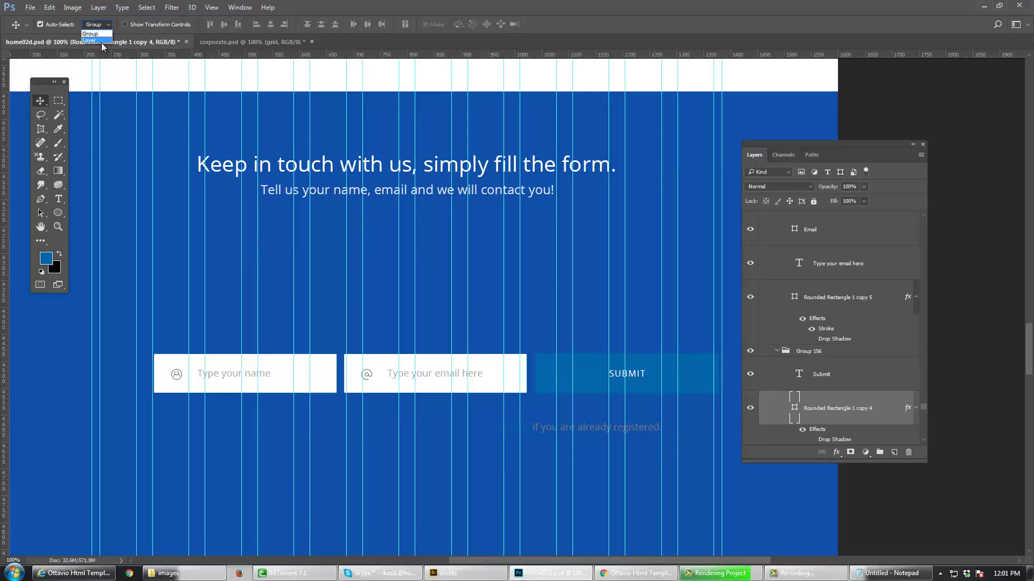
{"action": "left_click", "coordinate": [95, 34]}
{"action": "left_click", "coordinate": [635, 442]}
{"action": "mouse_move", "coordinate": [634, 443]}
{"action": "left_mouse_down"}
{"action": "mouse_move", "coordinate": [646, 437]}
{"action": "mouse_move", "coordinate": [639, 445]}
{"action": "left_mouse_up"}
{"action": "key", "text": "Delete"}
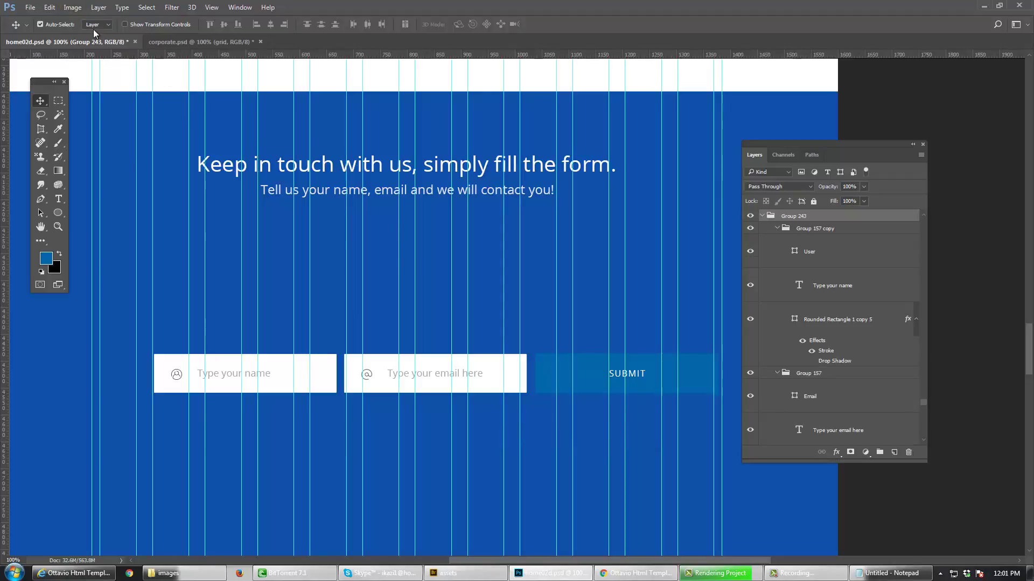
Step: Set auto-selection to groups and centre the contact form group horizontally on the page background
{"action": "left_click", "coordinate": [97, 25]}
{"action": "left_click", "coordinate": [94, 31]}
{"action": "key", "text": "ctrl"}
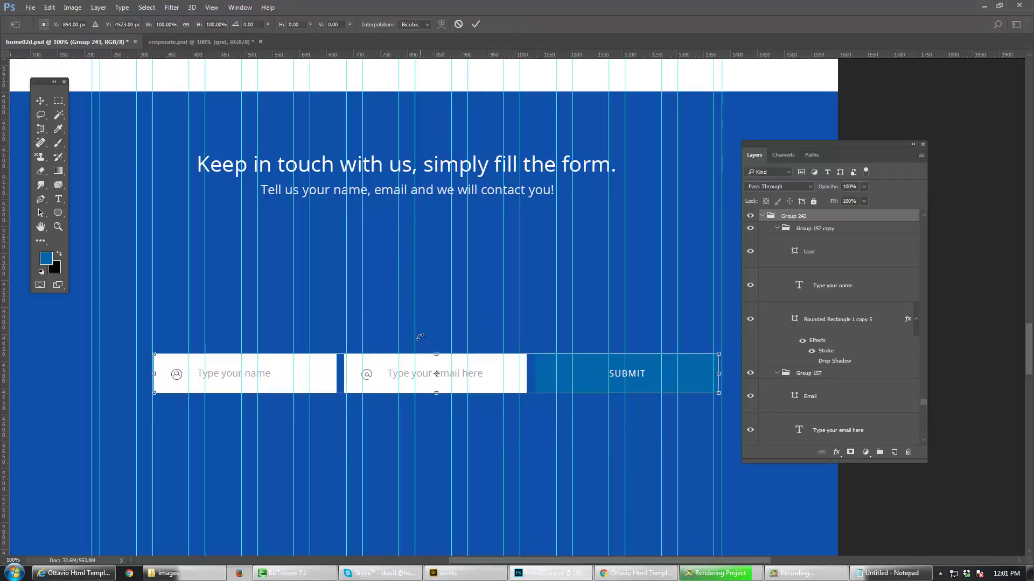
{"action": "right_click", "coordinate": [377, 425]}
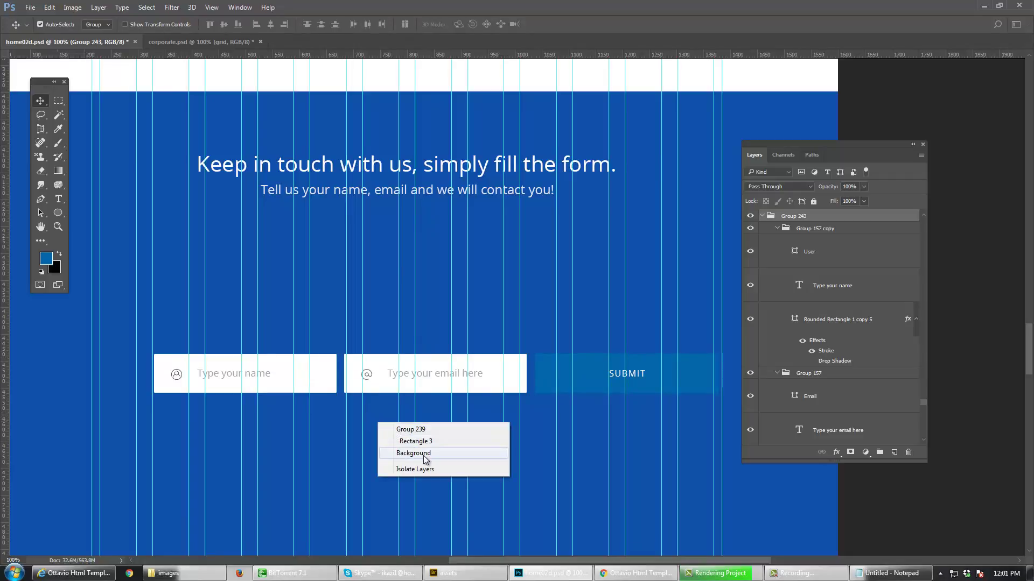
{"action": "left_click", "coordinate": [409, 456]}
{"action": "left_click", "coordinate": [434, 393]}
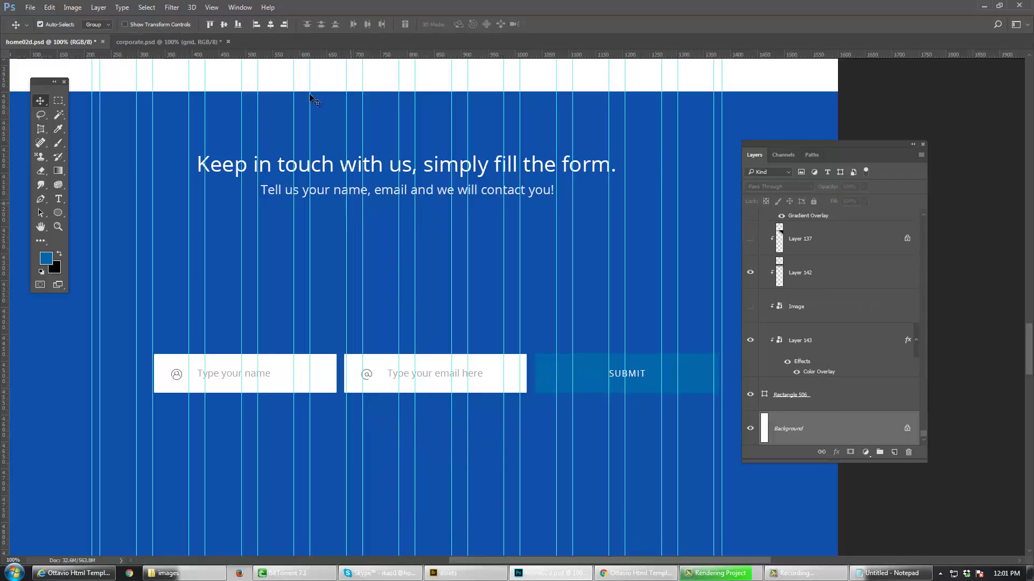
{"action": "left_click", "coordinate": [271, 24]}
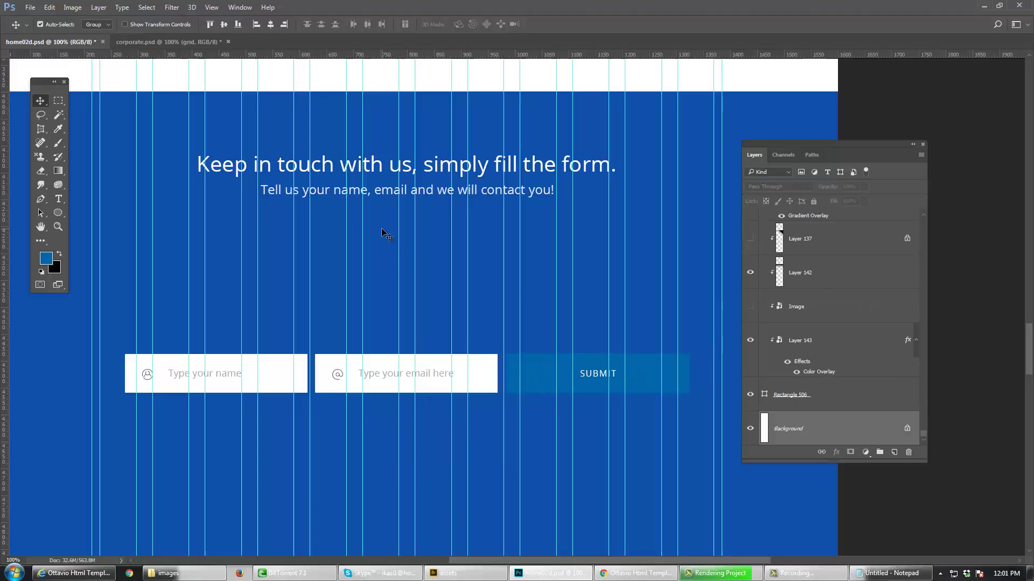
Step: Move the contact form group up to sit just beneath the subline about name and email
{"action": "left_click", "coordinate": [390, 299]}
{"action": "left_click", "coordinate": [458, 388]}
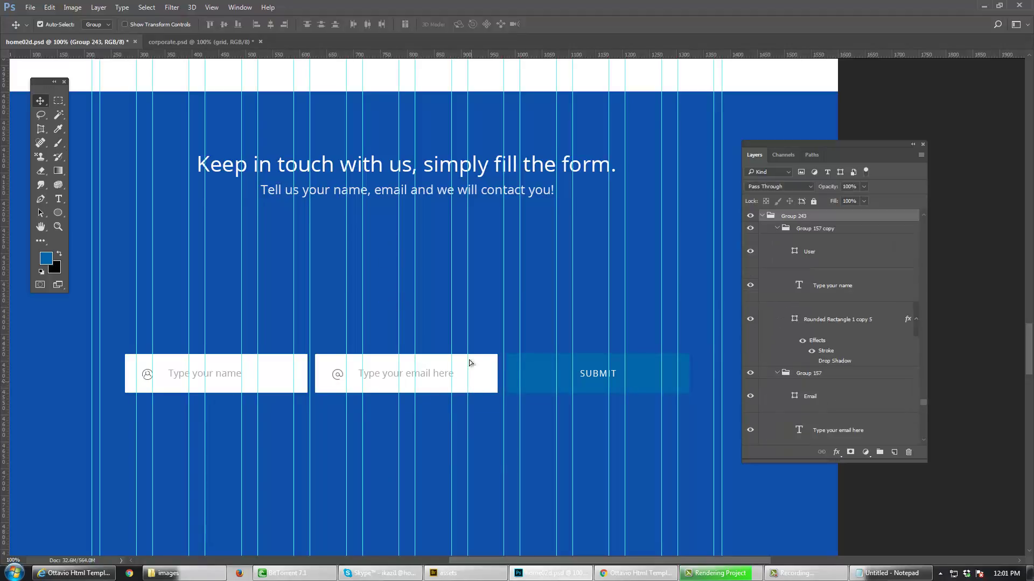
{"action": "left_click_drag", "start_coordinate": [469, 363], "coordinate": [489, 243]}
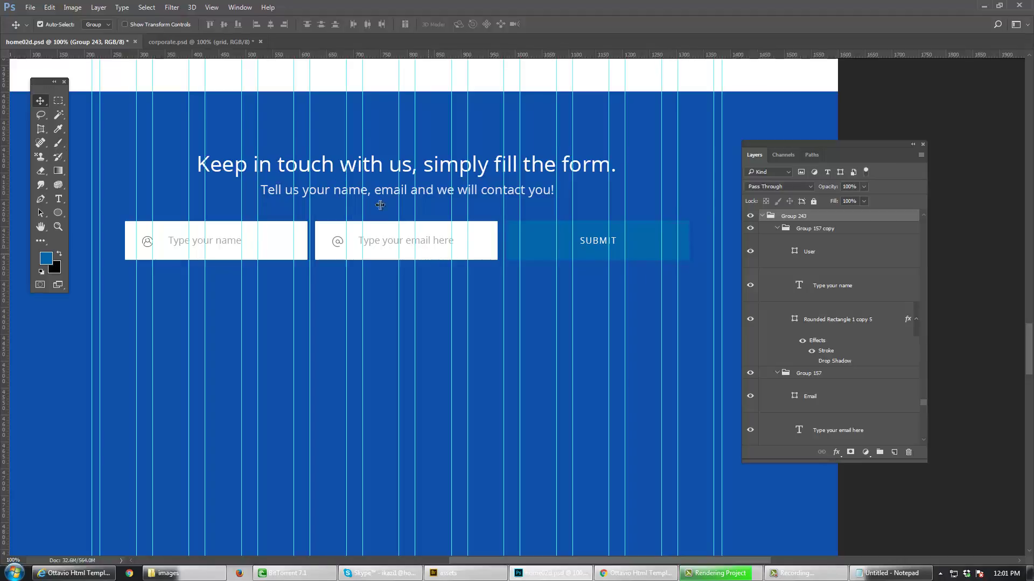
Step: Shorten the contact section's blue background rectangle from below so that it ends just beneath the form
{"action": "left_click", "coordinate": [108, 25]}
{"action": "left_click", "coordinate": [95, 33]}
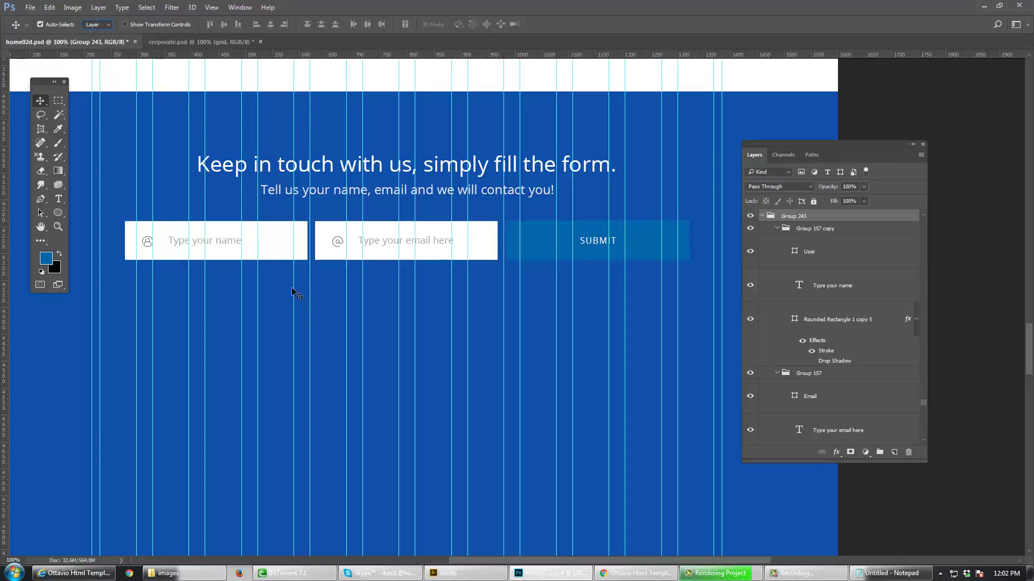
{"action": "left_click", "coordinate": [325, 322]}
{"action": "left_click_drag", "start_coordinate": [381, 374], "coordinate": [409, 300]}
{"action": "key", "text": "ctrl+t"}
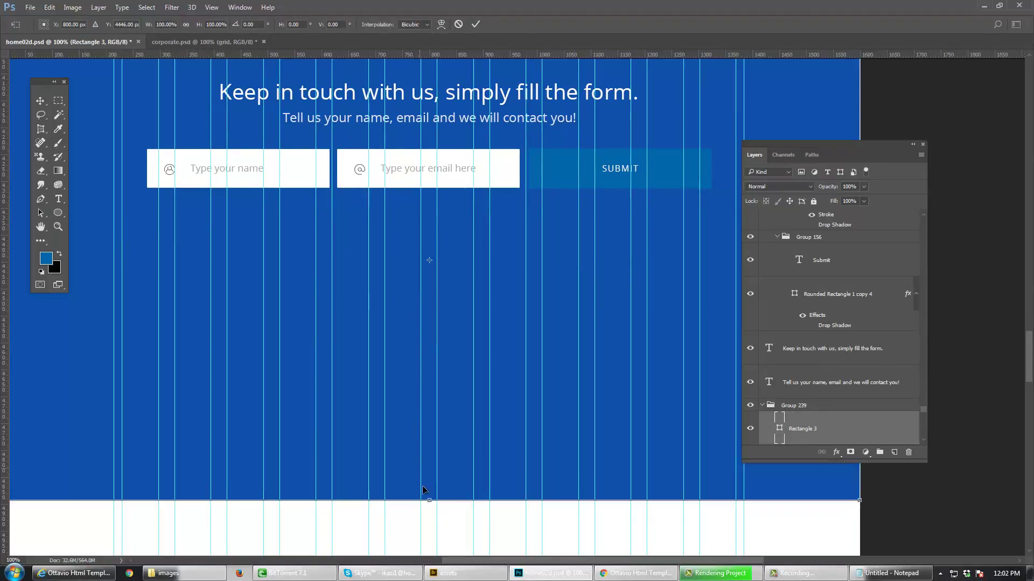
{"action": "left_click_drag", "start_coordinate": [429, 500], "coordinate": [447, 338]}
{"action": "key", "text": "Return"}
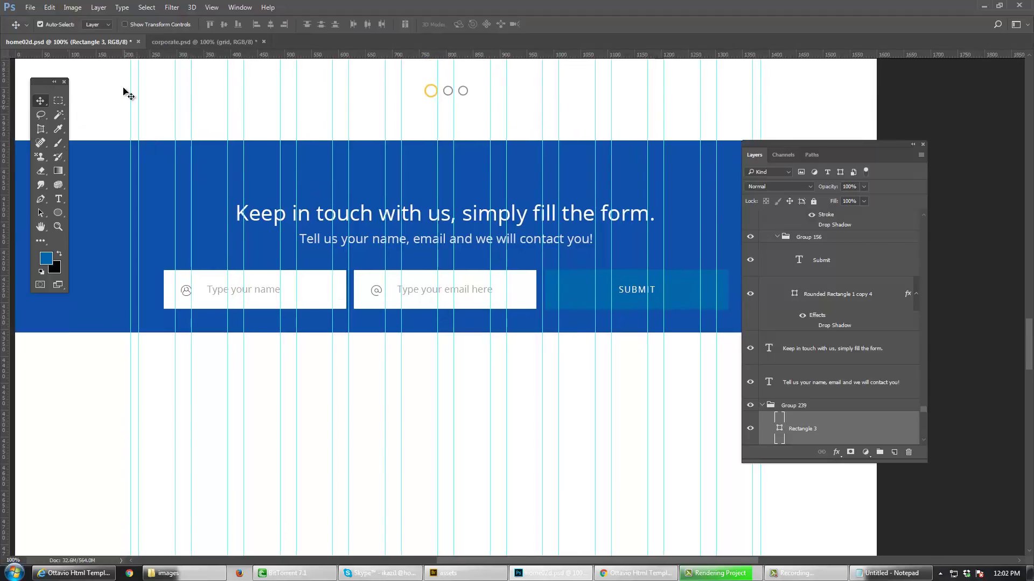
Step: Move the heading, subline and form group up together to balance their spacing inside the blue band
{"action": "left_click", "coordinate": [98, 25]}
{"action": "left_click", "coordinate": [92, 33]}
{"action": "left_click_drag", "start_coordinate": [421, 301], "coordinate": [420, 271]}
{"action": "key", "text": "ctrl+z"}
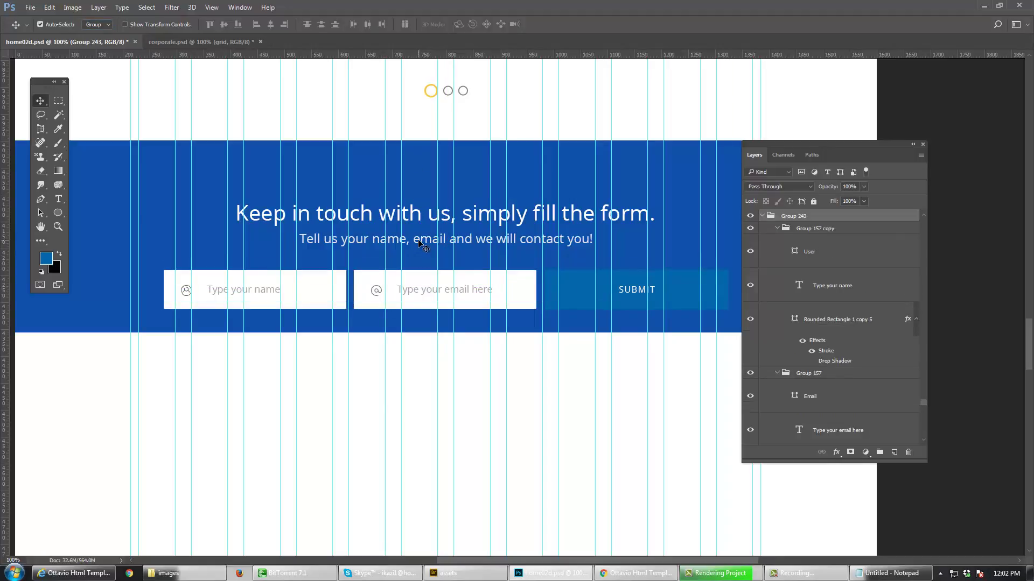
{"action": "left_click", "coordinate": [420, 220]}
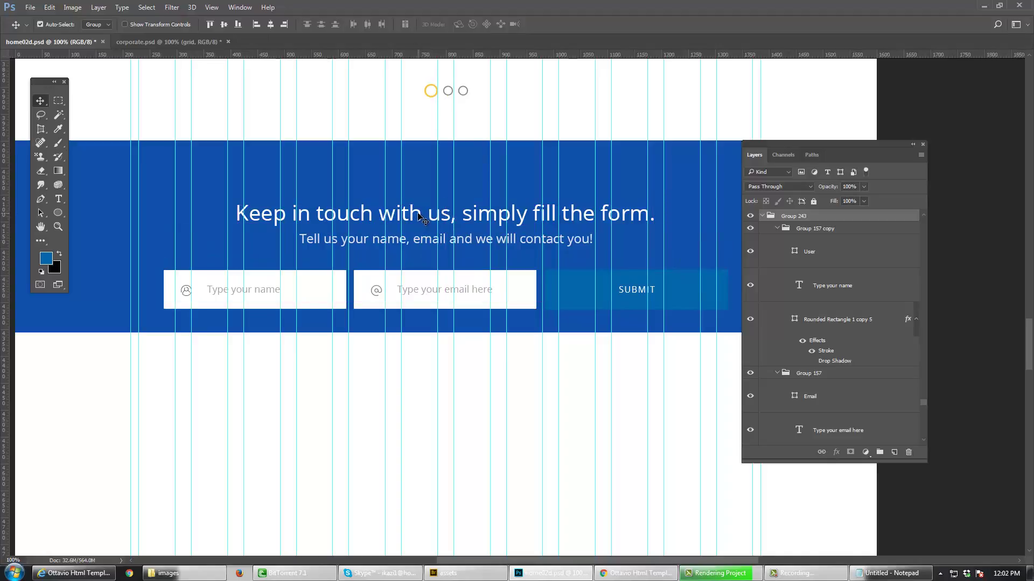
{"action": "left_click_drag", "start_coordinate": [418, 213], "coordinate": [420, 199]}
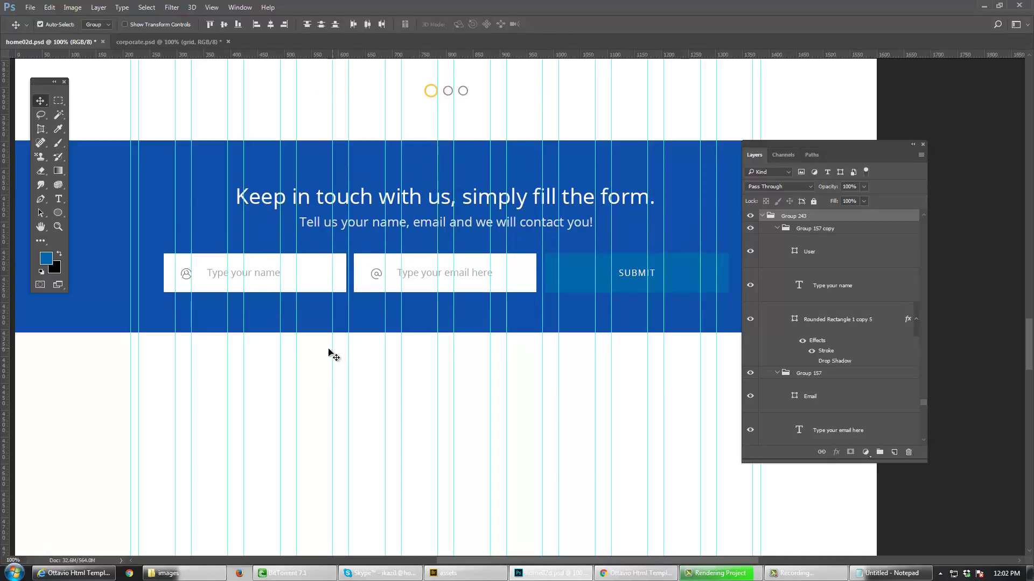
Step: Centre the contact section's heading and subline horizontally on the page background
{"action": "right_click", "coordinate": [314, 361]}
{"action": "left_click", "coordinate": [334, 367]}
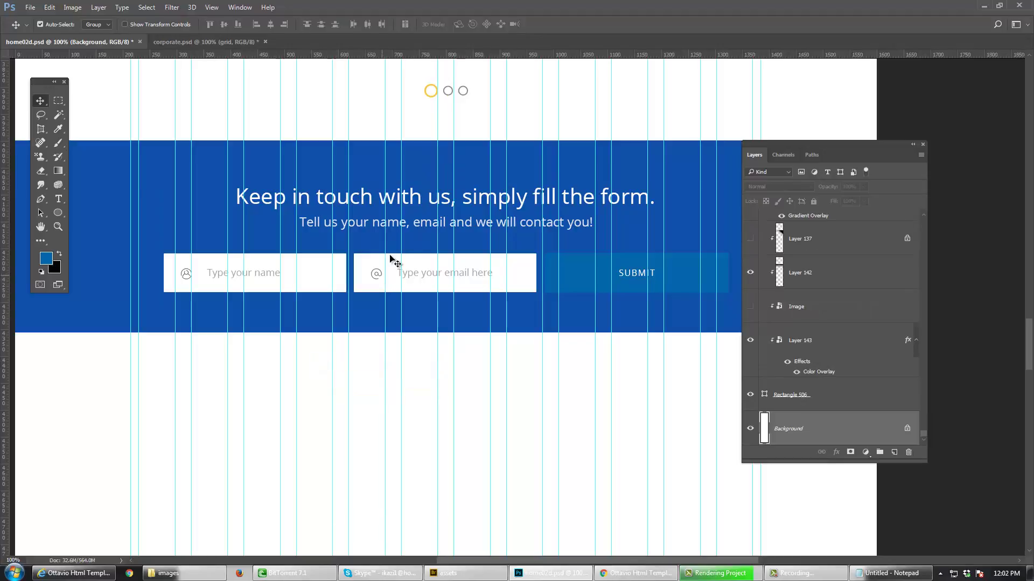
{"action": "left_click", "coordinate": [392, 222]}
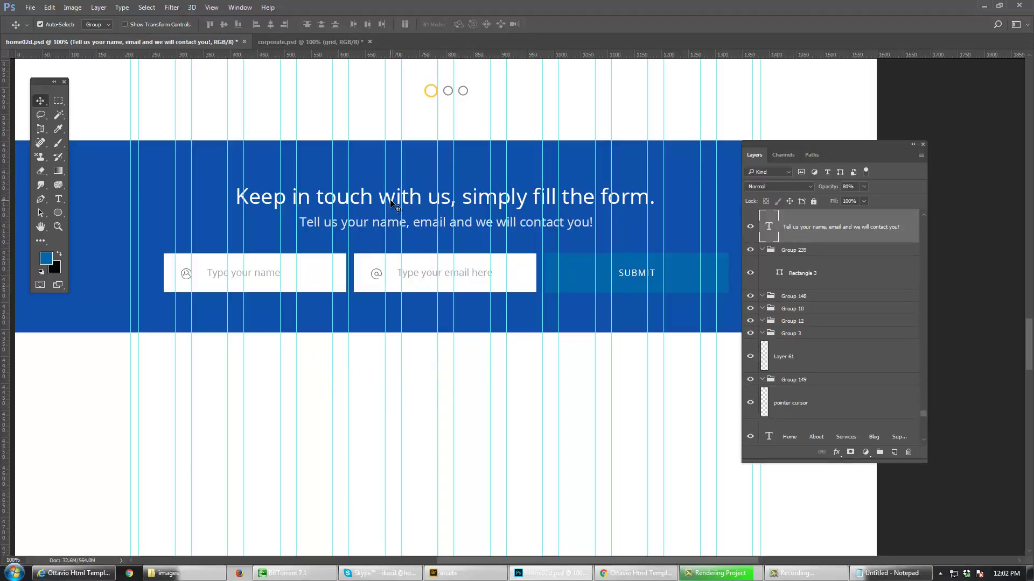
{"action": "left_click", "coordinate": [395, 202]}
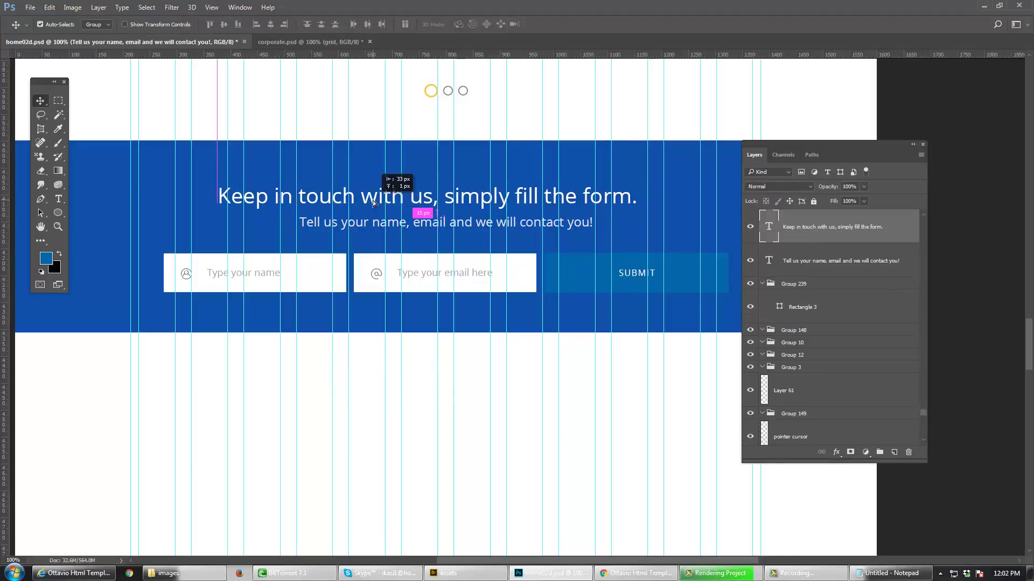
{"action": "left_click", "coordinate": [396, 222], "text": "shift"}
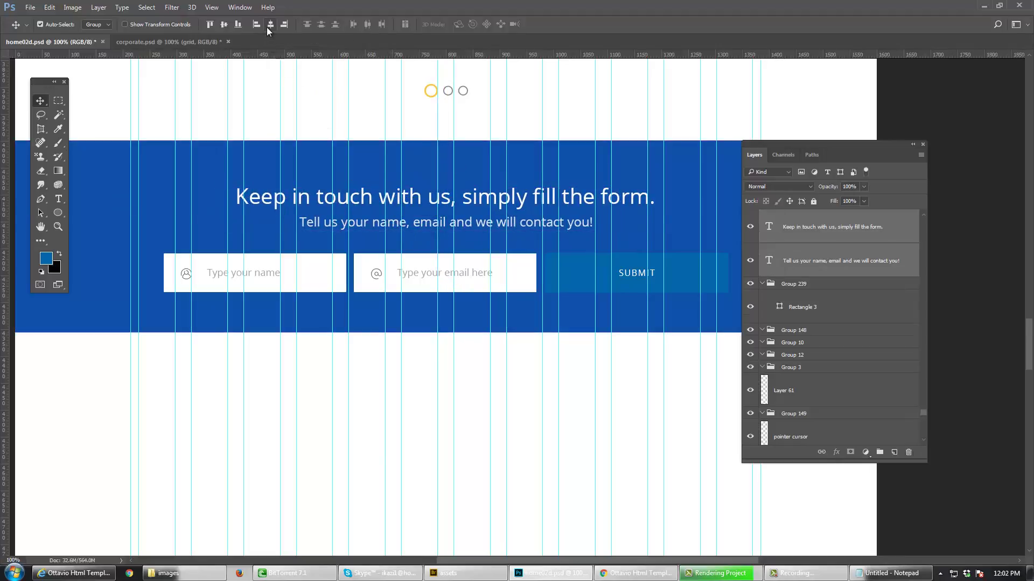
{"action": "right_click", "coordinate": [266, 397]}
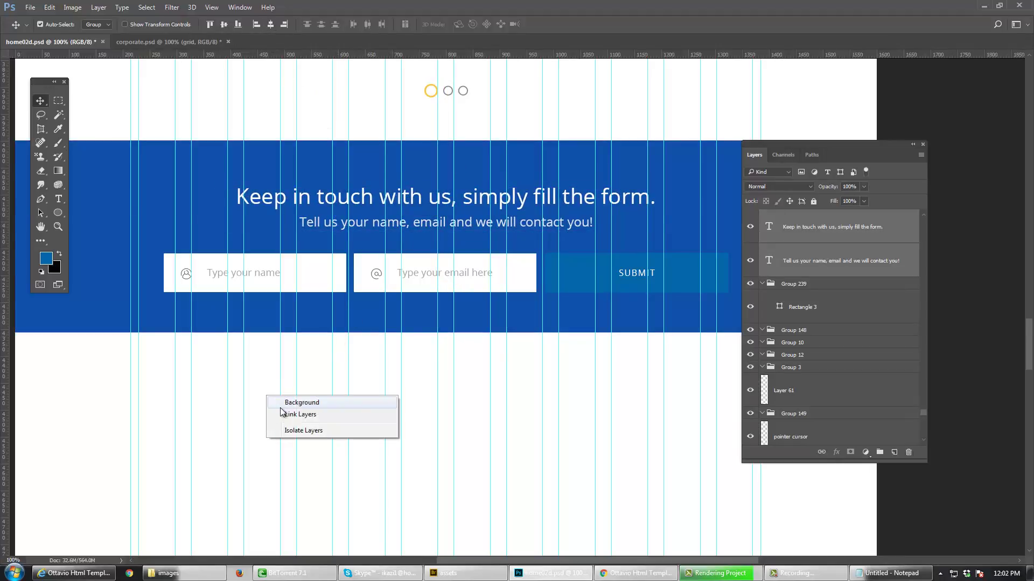
{"action": "left_click", "coordinate": [283, 403]}
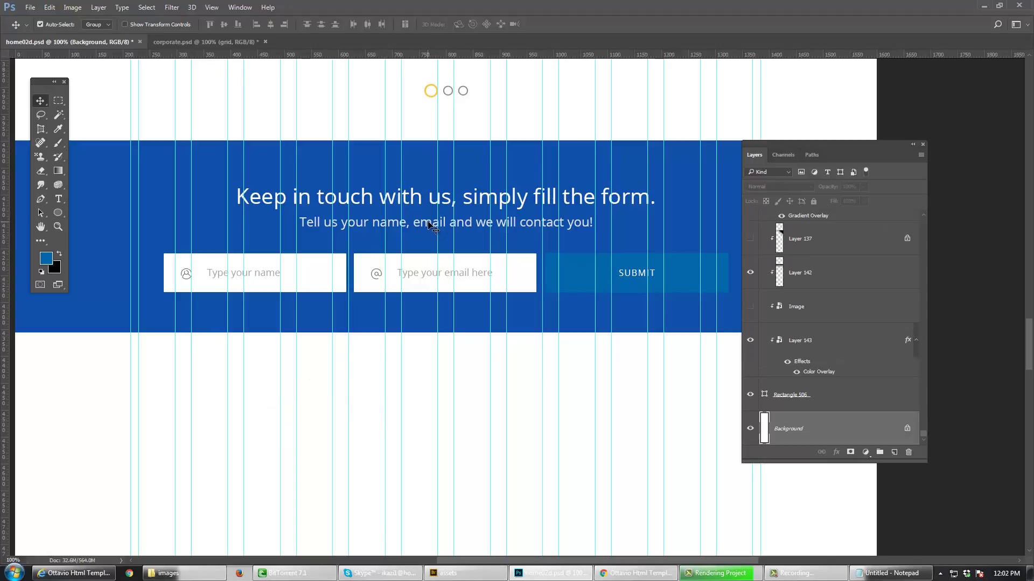
{"action": "left_click", "coordinate": [432, 225]}
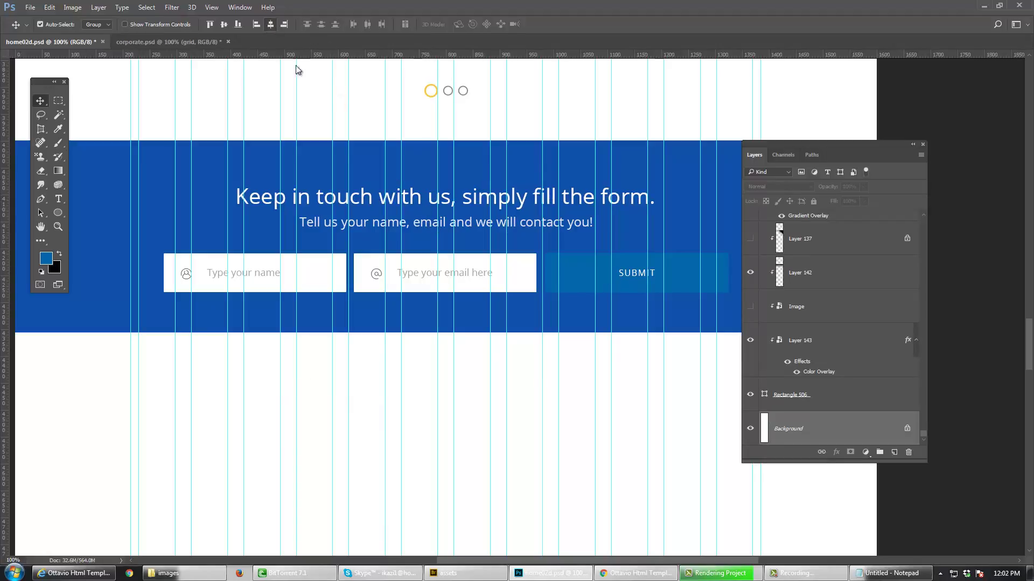
Step: Set auto-selection to single layers, select the contact section's blue rectangle and save the document
{"action": "left_click_drag", "start_coordinate": [403, 376], "coordinate": [415, 399]}
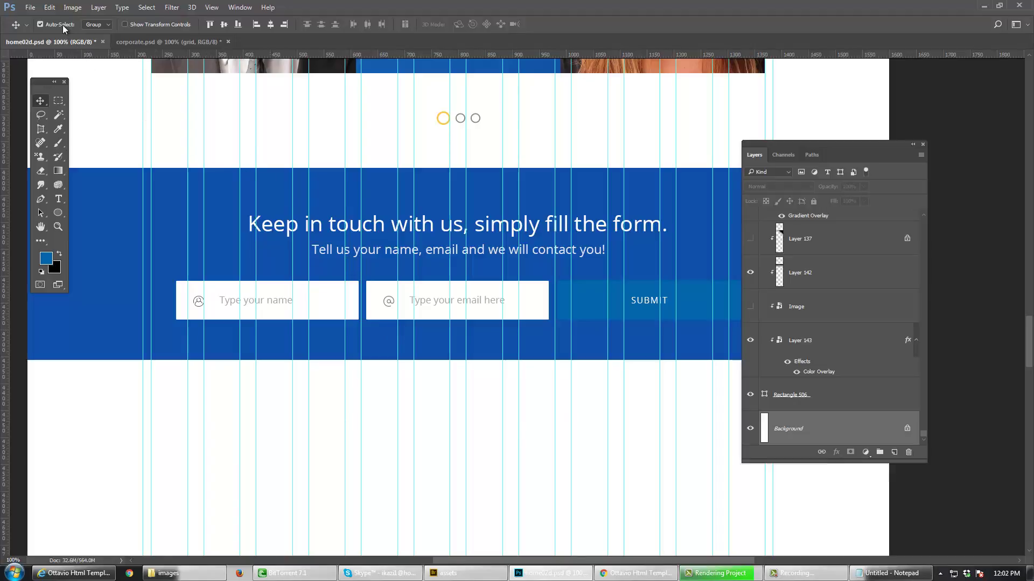
{"action": "left_click", "coordinate": [102, 40]}
{"action": "left_click", "coordinate": [129, 230]}
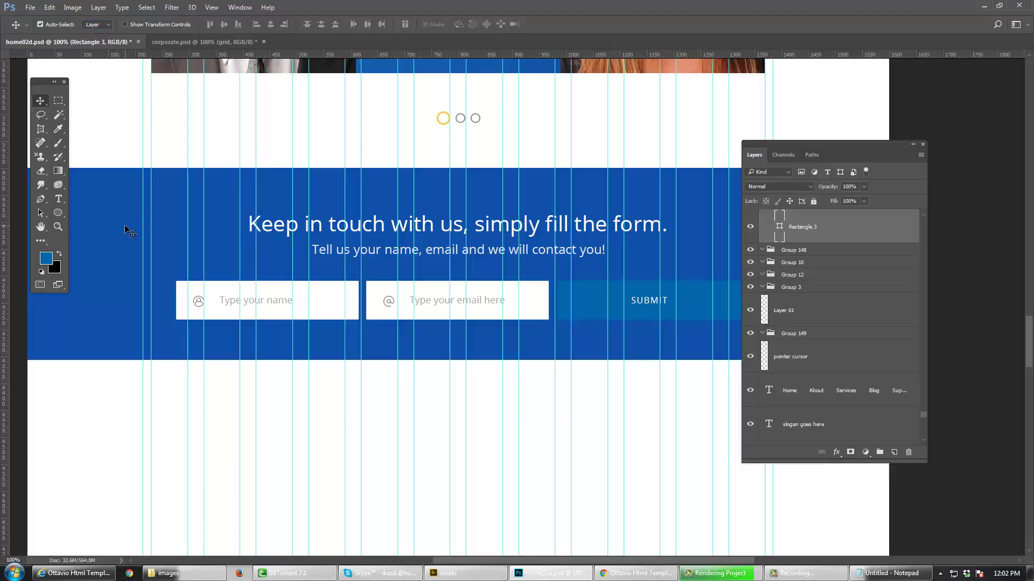
{"action": "scroll", "coordinate": [356, 295], "scroll_direction": "up", "scroll_amount": 2}
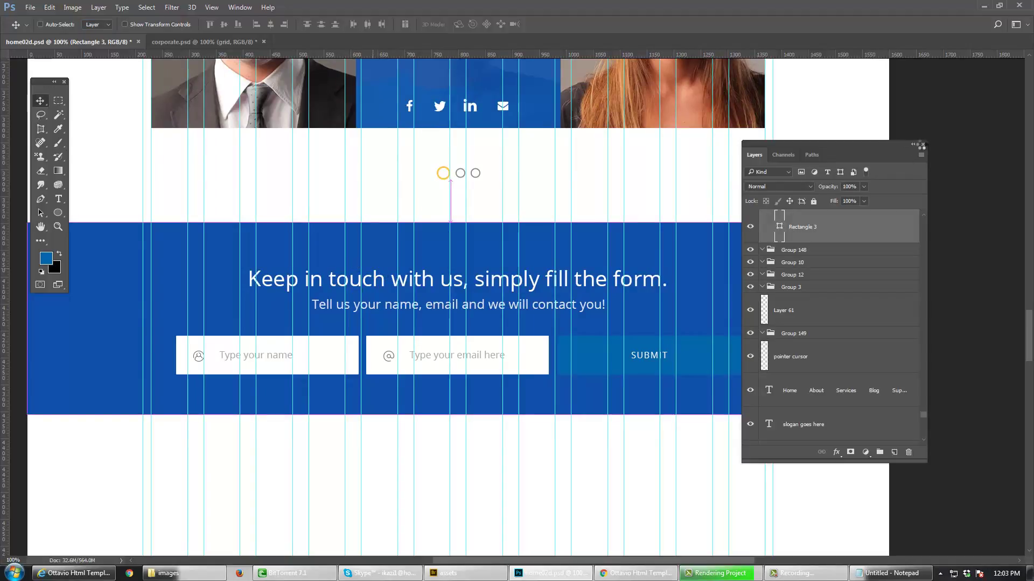
{"action": "key", "text": "ctrl+s"}
{"action": "left_click", "coordinate": [922, 145]}
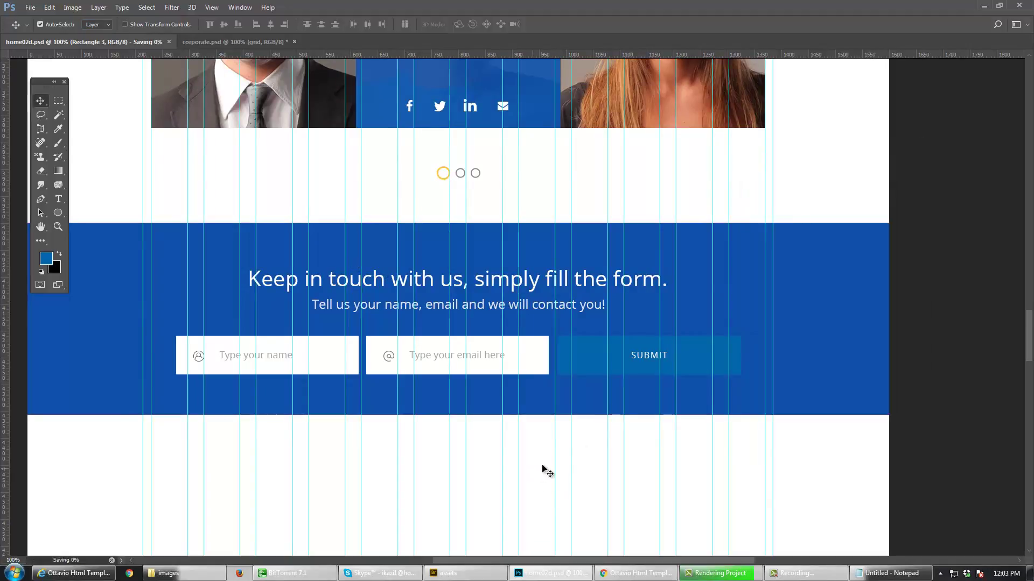
Step: Switch to Chrome to view the Ottavio template's email sign-up section and the Pexels people search, and return to Photoshop
{"action": "left_click", "coordinate": [635, 573]}
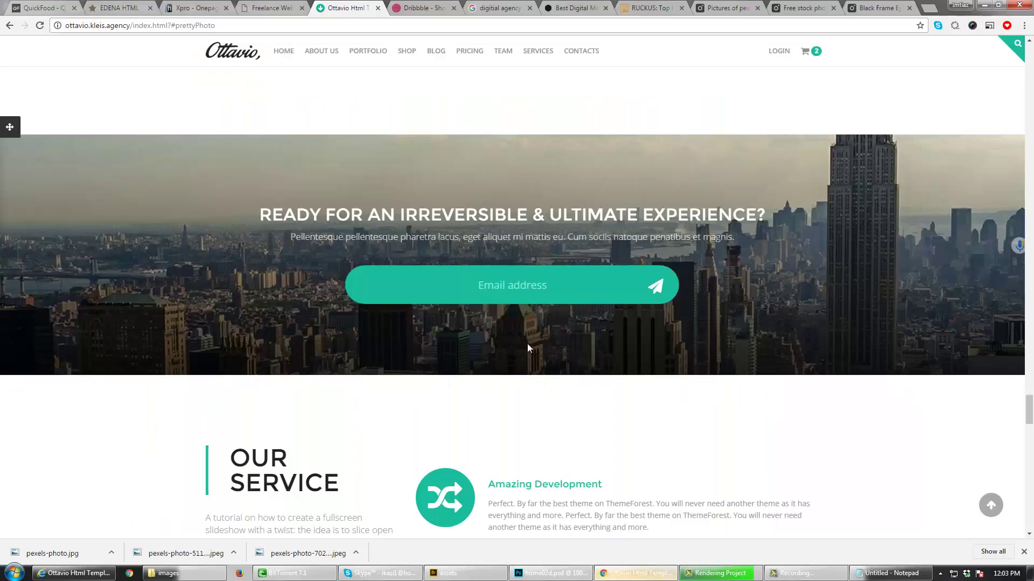
{"action": "left_click", "coordinate": [730, 8]}
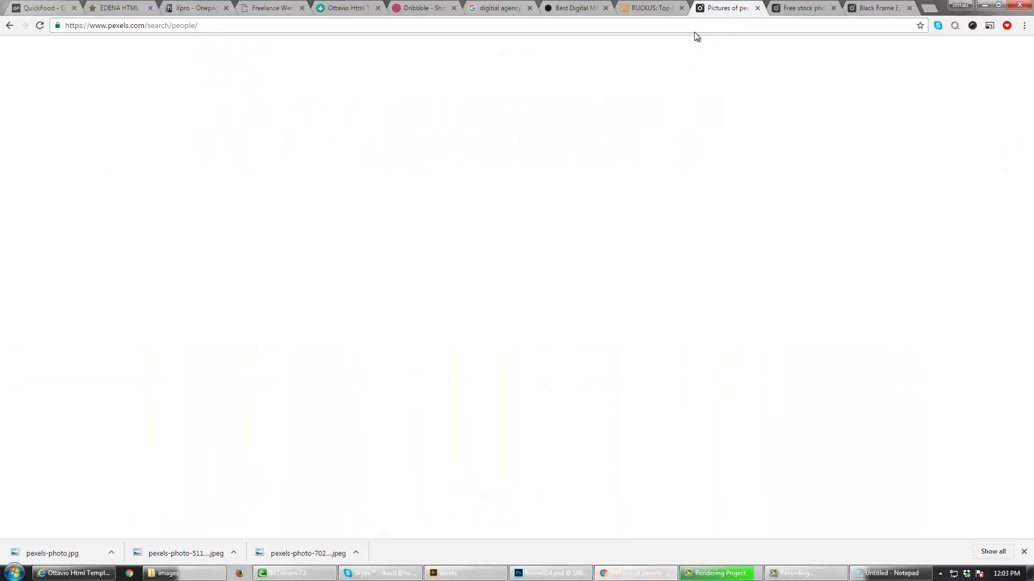
{"action": "left_click", "coordinate": [549, 574]}
Step: Open pexels-photo-70232.jpeg from the images folder in Photoshop, copy the whole picture and close its file
{"action": "left_click", "coordinate": [168, 574]}
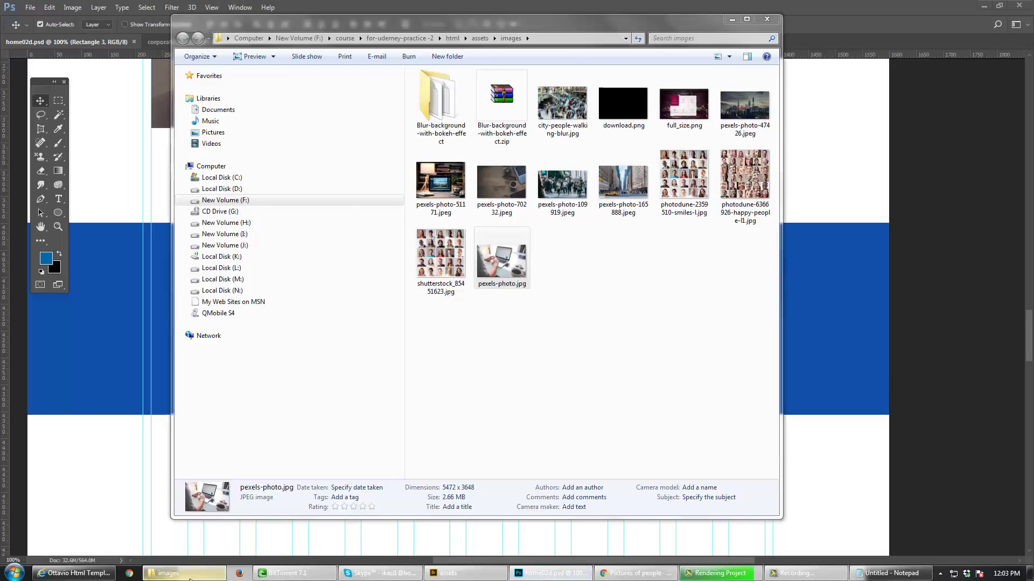
{"action": "left_click", "coordinate": [571, 356]}
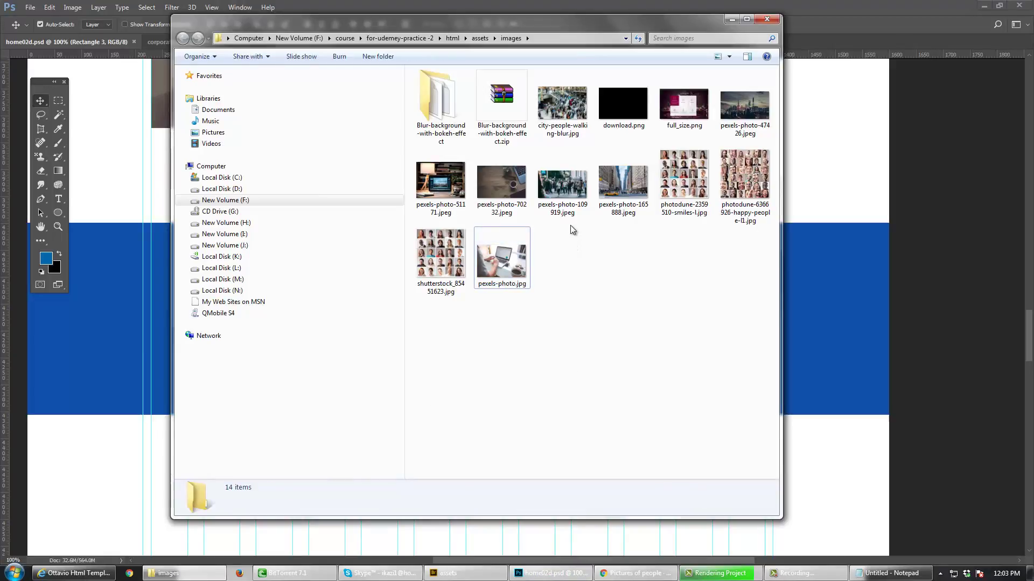
{"action": "left_click", "coordinate": [565, 193]}
{"action": "left_click", "coordinate": [511, 190]}
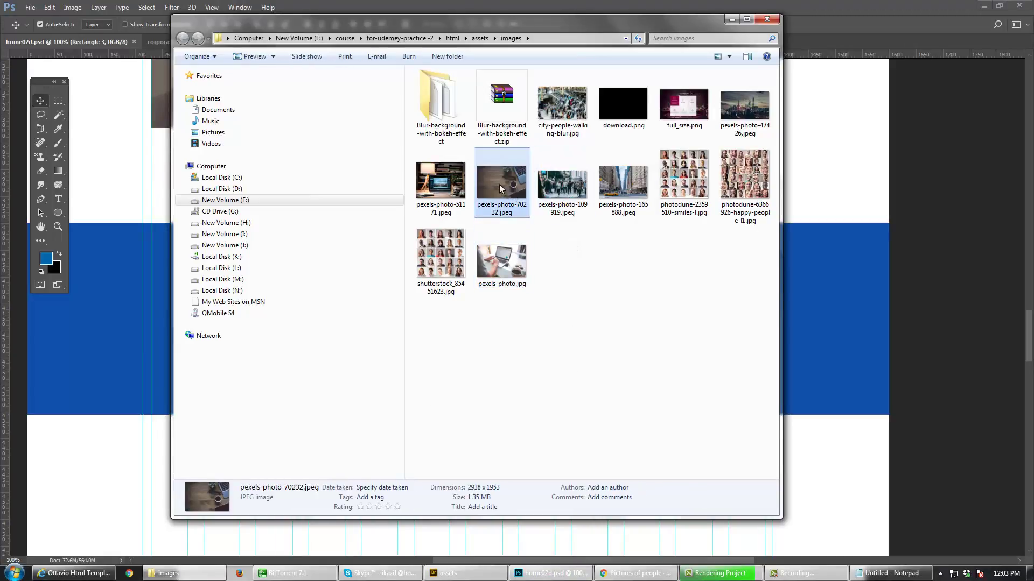
{"action": "left_click_drag", "start_coordinate": [499, 188], "coordinate": [585, 207]}
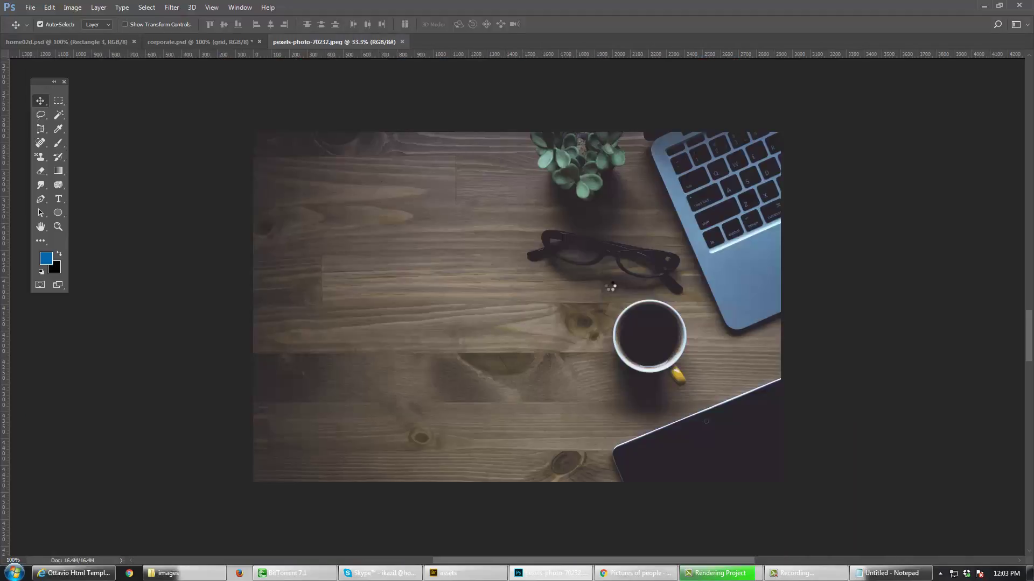
{"action": "key", "text": "ctrl+a"}
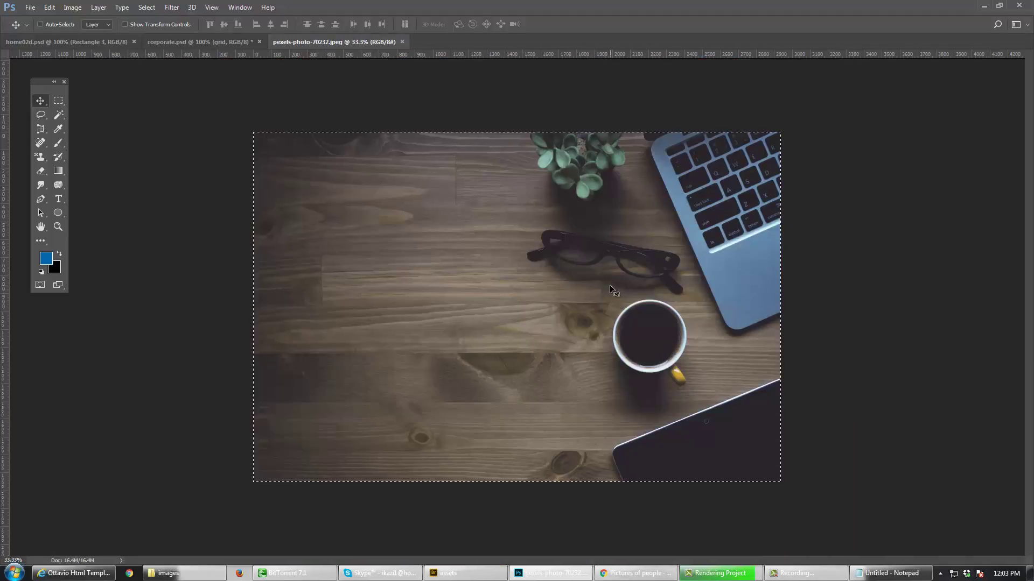
{"action": "key", "text": "ctrl+w"}
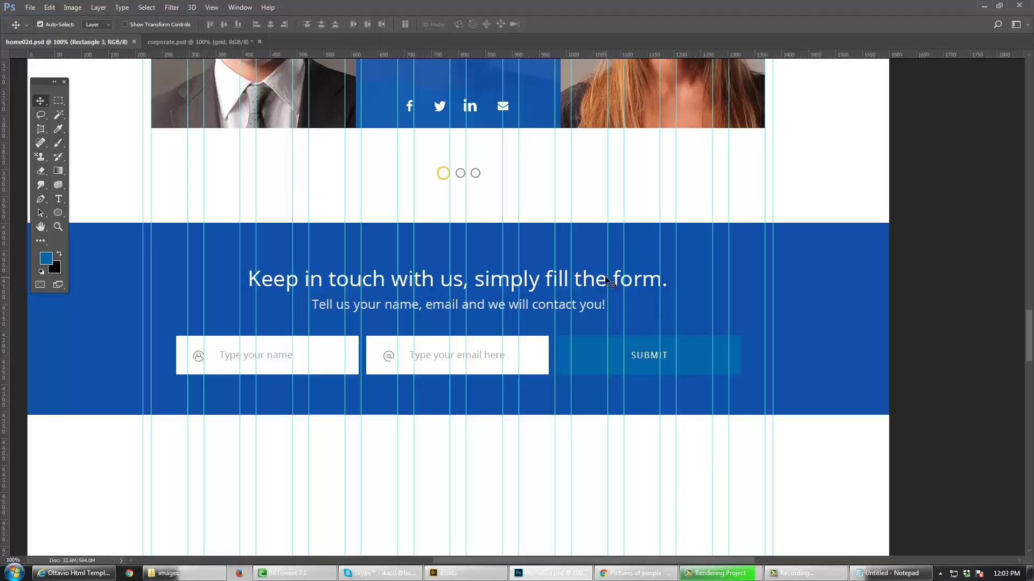
Step: Show the layer list and locate the blue rectangle behind the contact form, keeping it selected
{"action": "key", "text": "F7"}
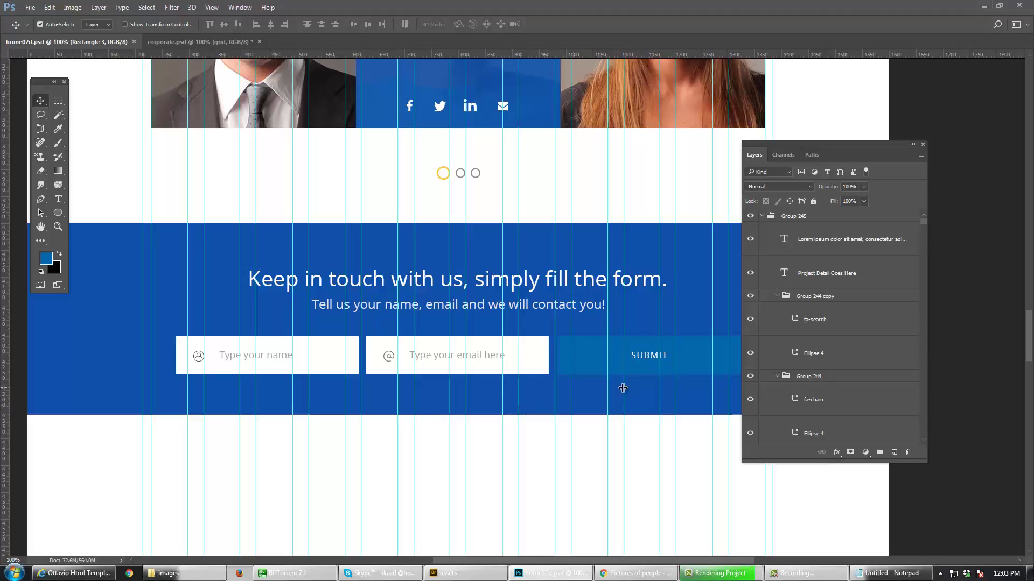
{"action": "left_click_drag", "start_coordinate": [618, 380], "coordinate": [545, 368]}
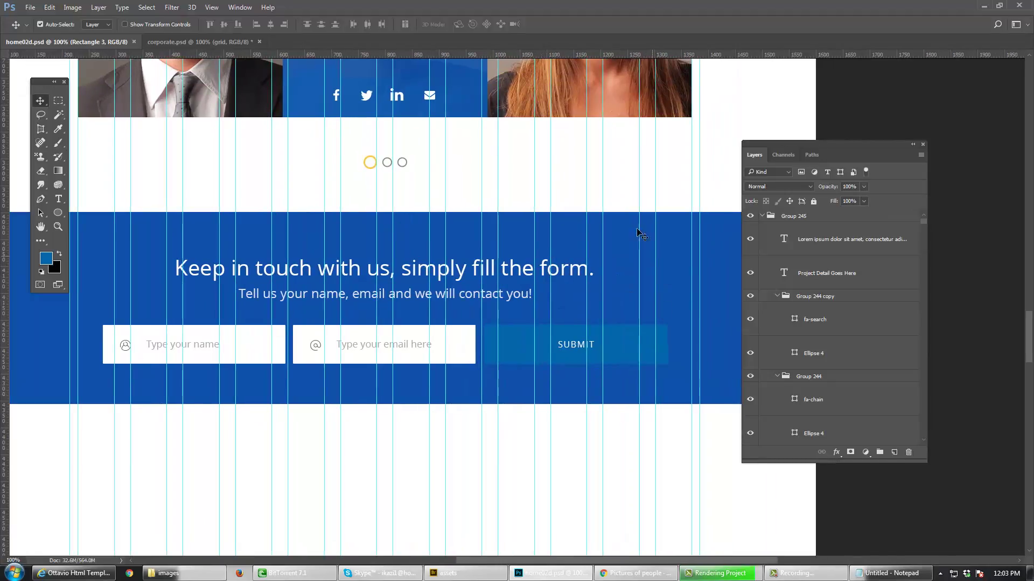
{"action": "left_click", "coordinate": [613, 111]}
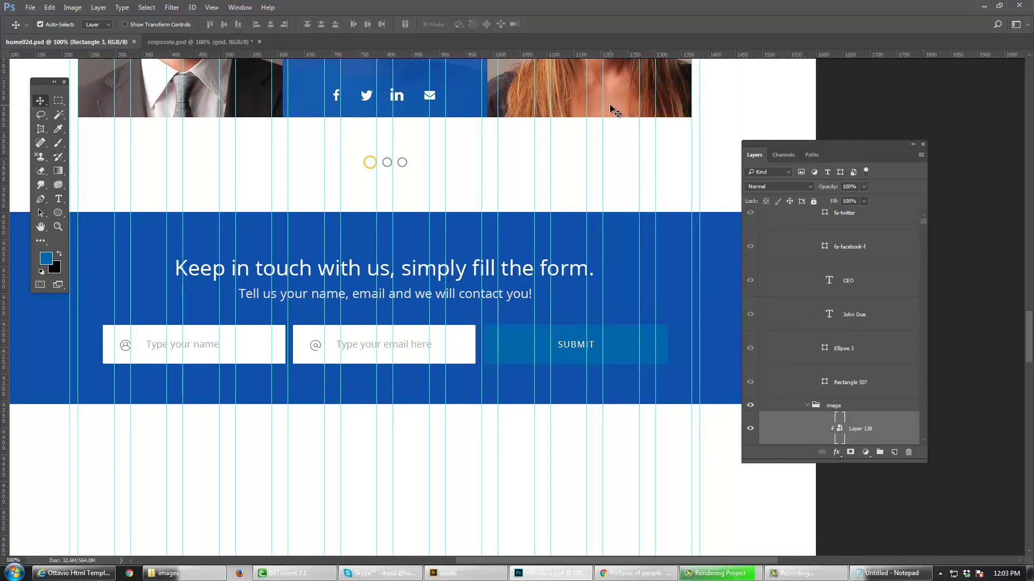
{"action": "left_click", "coordinate": [635, 398]}
{"action": "scroll", "coordinate": [847, 440], "scroll_direction": "down", "scroll_amount": 1}
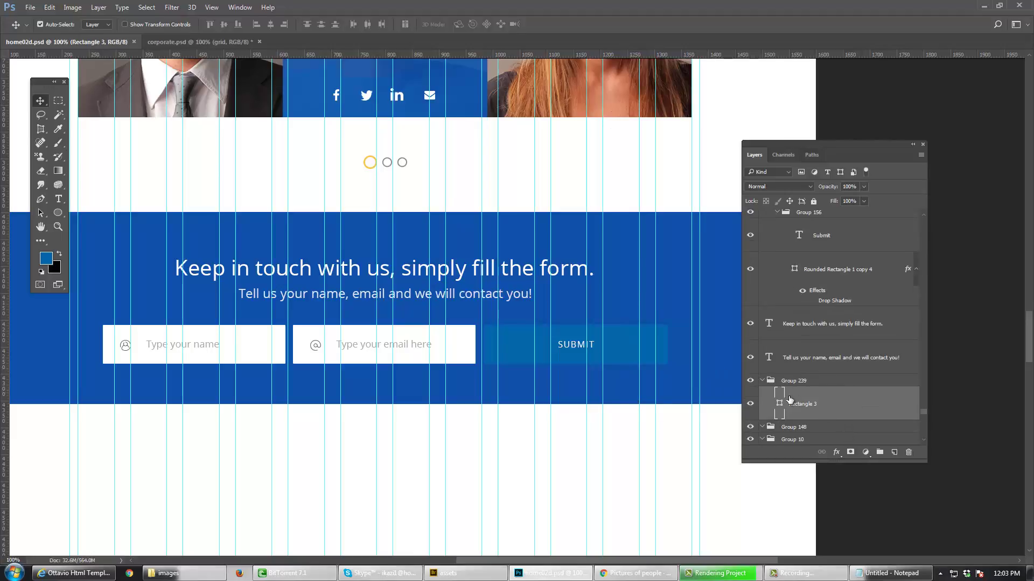
Step: Paste the copied desk photo directly above the contact section's blue rectangle and convert its layer to a smart object
{"action": "left_click_drag", "start_coordinate": [789, 399], "coordinate": [699, 370]}
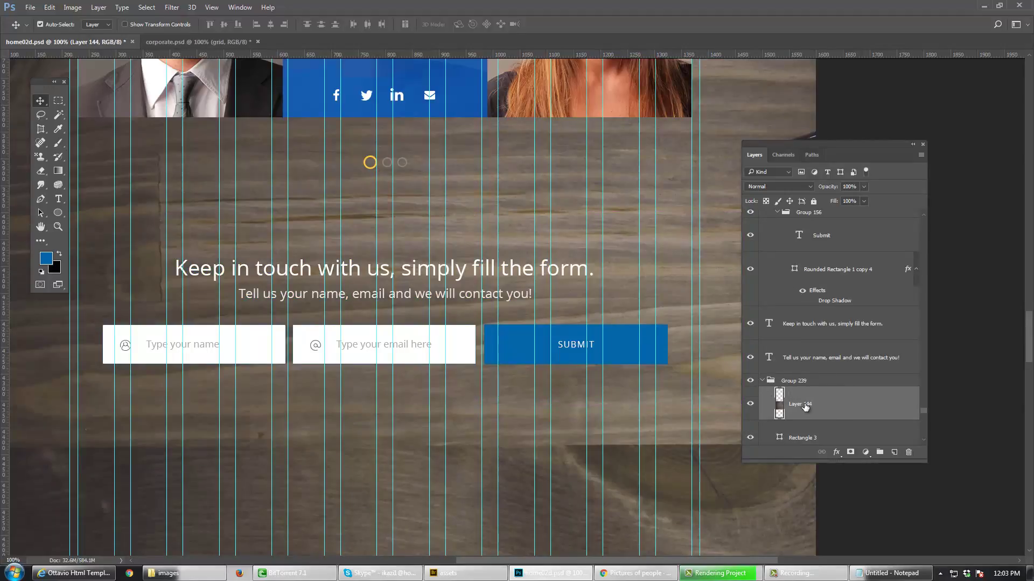
{"action": "right_click", "coordinate": [805, 407]}
{"action": "left_click", "coordinate": [858, 201]}
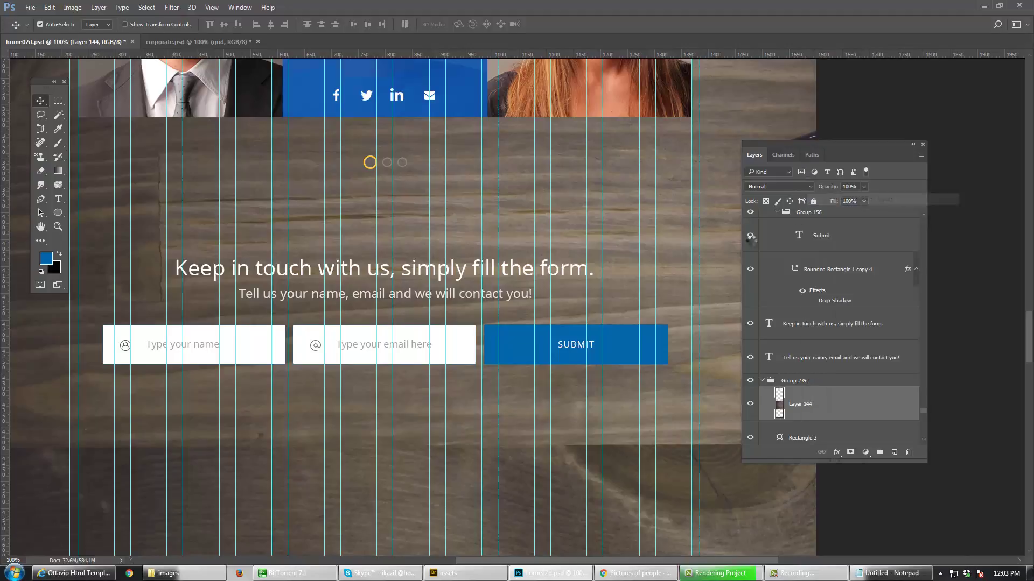
Step: Scale the desk photo to about 83.5% width and 67.9% height and move it over the contact section
{"action": "key", "text": "ctrl+space"}
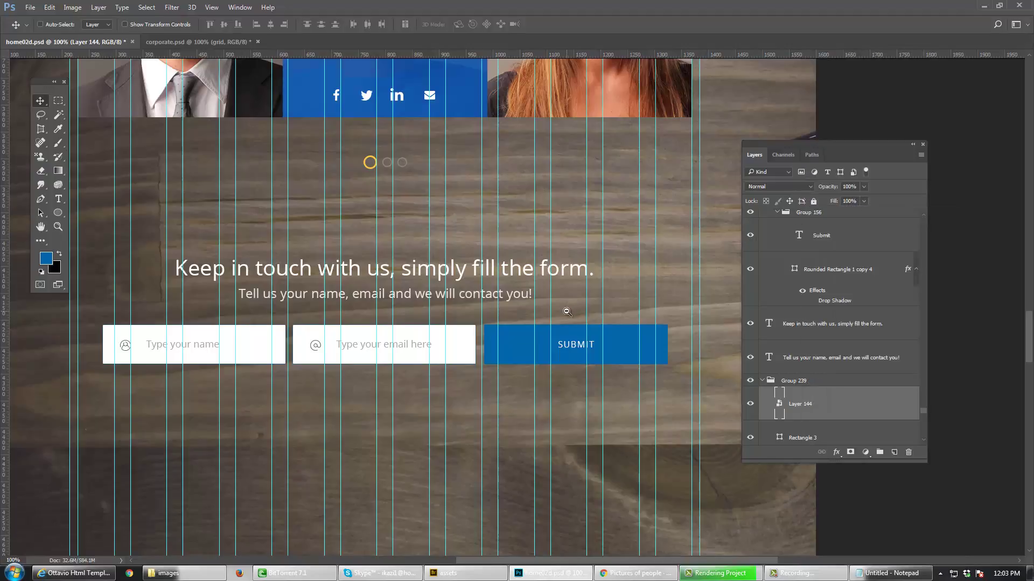
{"action": "left_click", "coordinate": [567, 311], "text": "ctrl+alt"}
{"action": "left_click", "coordinate": [567, 311], "text": "ctrl+alt"}
{"action": "key", "text": "ctrl+t"}
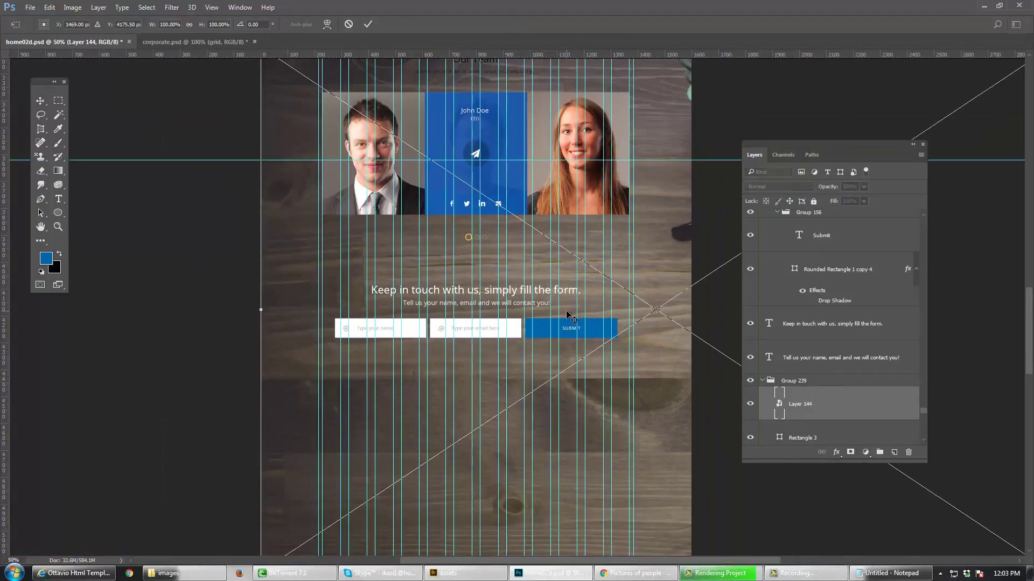
{"action": "left_click", "coordinate": [567, 313], "text": "ctrl+alt"}
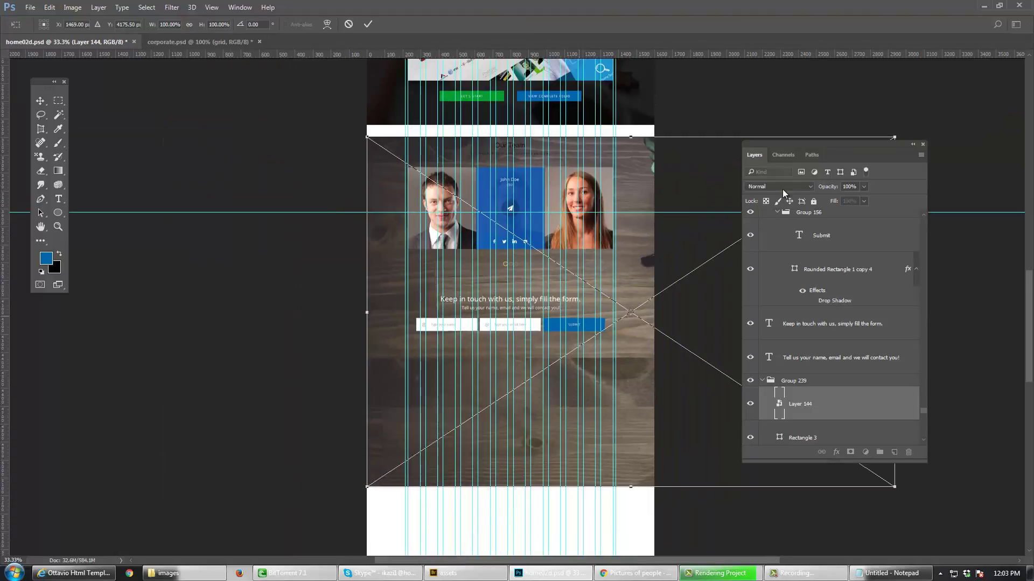
{"action": "left_click_drag", "start_coordinate": [712, 216], "coordinate": [569, 257]}
{"action": "left_click_drag", "start_coordinate": [728, 188], "coordinate": [684, 194]}
{"action": "left_click_drag", "start_coordinate": [658, 261], "coordinate": [635, 335]}
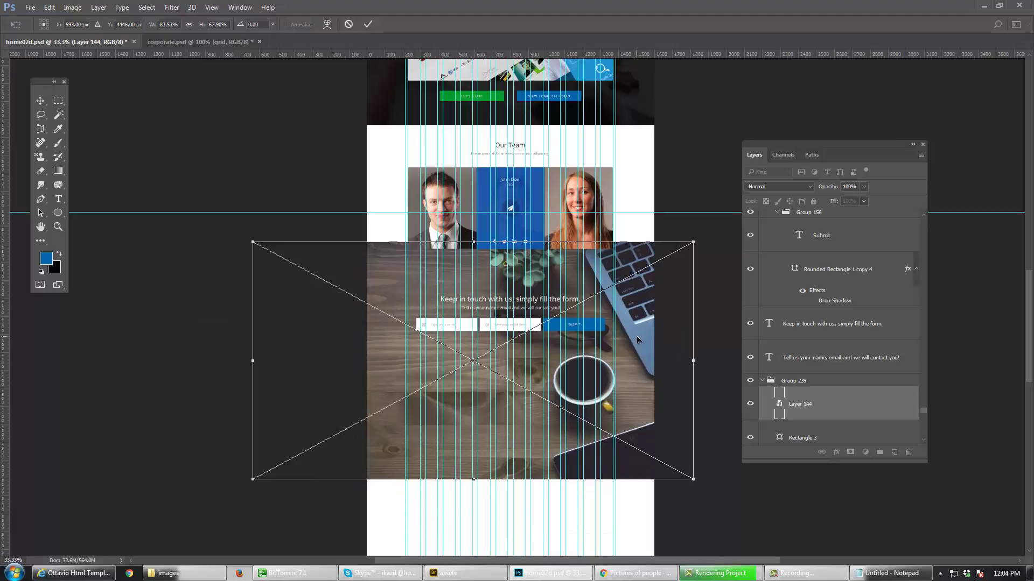
{"action": "key", "text": "Return"}
Step: Clip the desk photo to the blue rectangle and shift it upward so the glasses and coffee cup sit behind the form
{"action": "right_click", "coordinate": [824, 401]}
{"action": "left_click", "coordinate": [864, 296]}
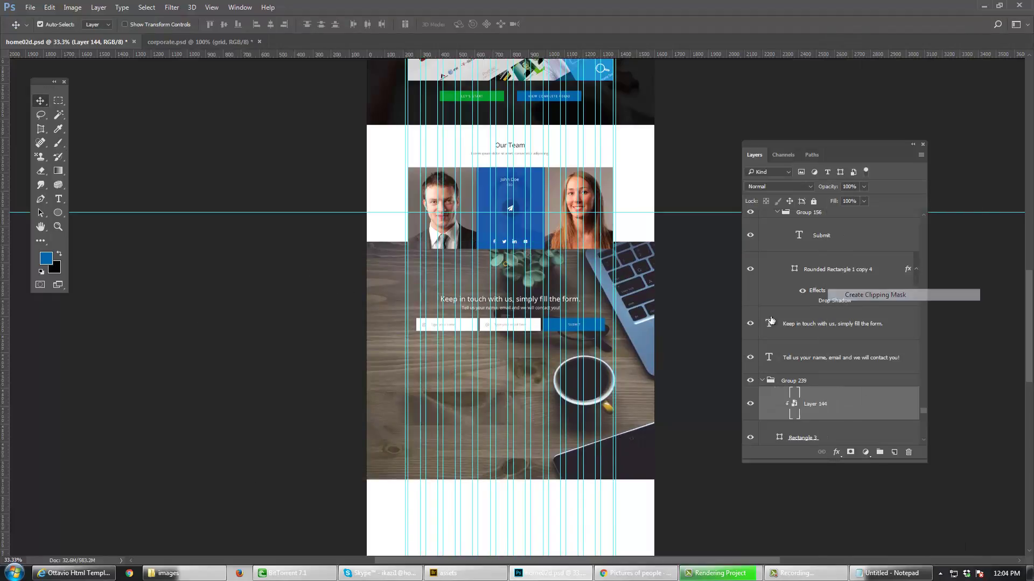
{"action": "left_click", "coordinate": [620, 337]}
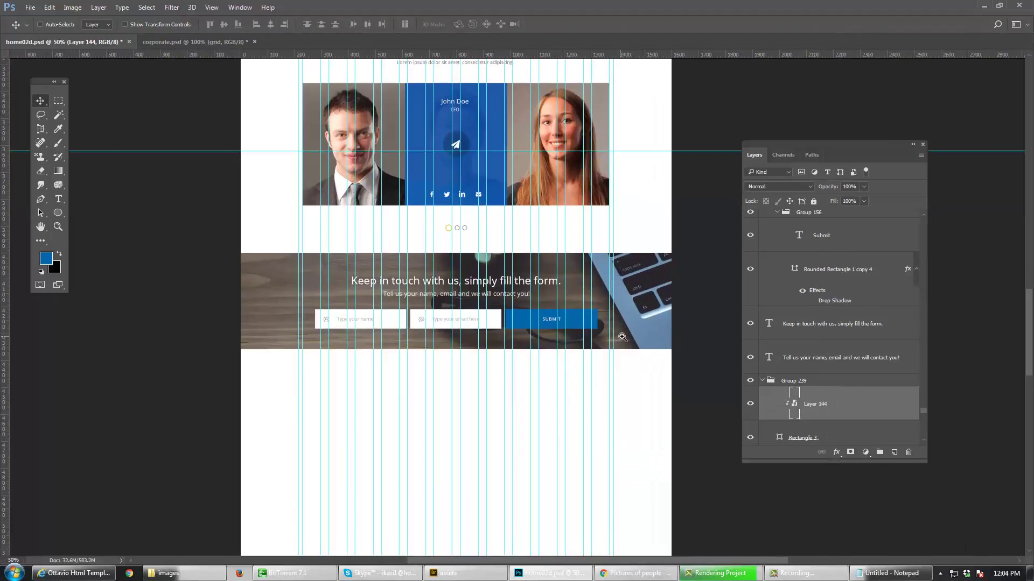
{"action": "left_click", "coordinate": [621, 338]}
{"action": "left_click_drag", "start_coordinate": [651, 324], "coordinate": [654, 254]}
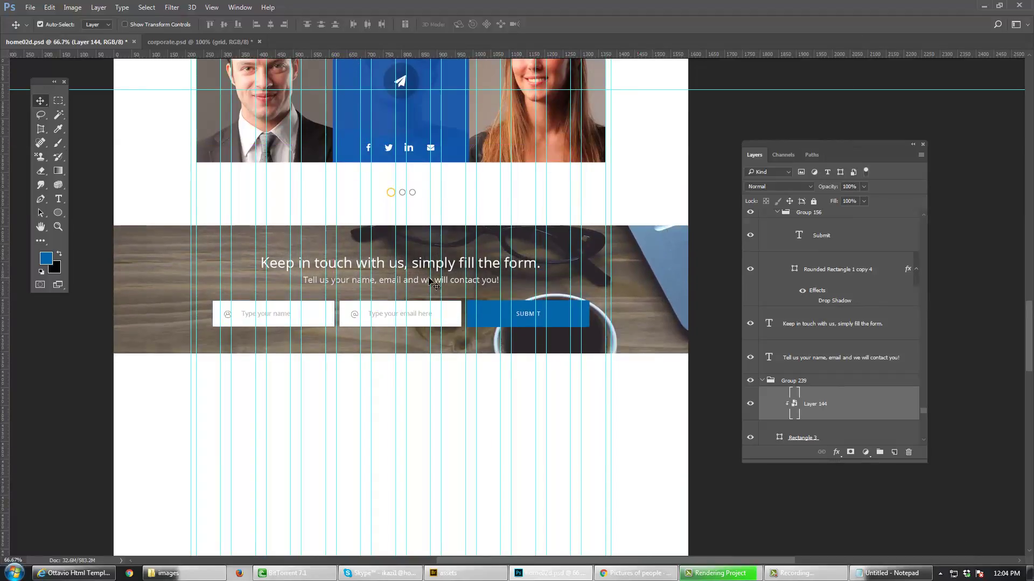
Step: Show the contact section at 100% zoom and hide the guides
{"action": "double_click", "coordinate": [58, 226]}
{"action": "left_click_drag", "start_coordinate": [355, 303], "coordinate": [446, 303]}
{"action": "key", "text": "v"}
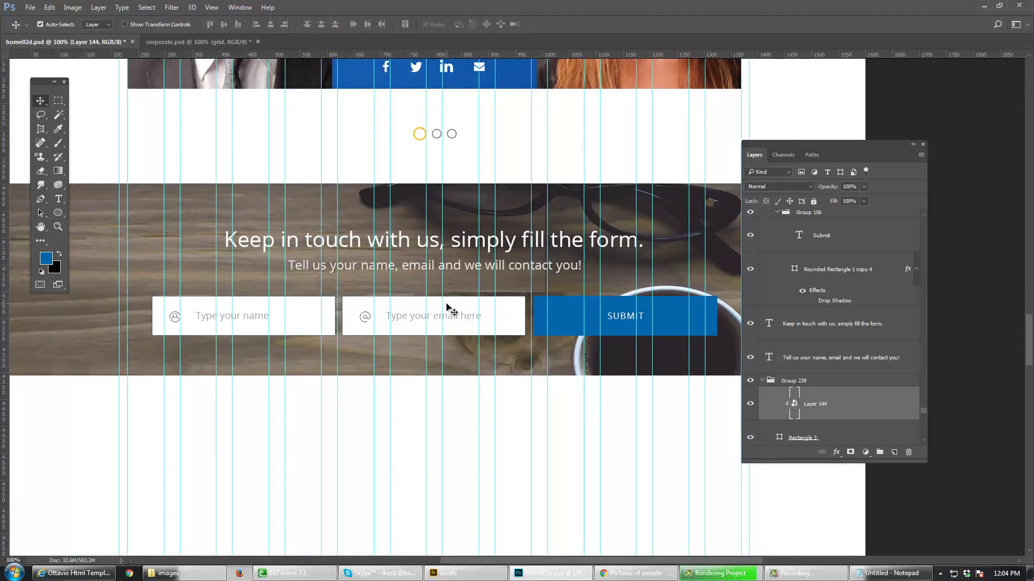
{"action": "key", "text": "ctrl+semicolon"}
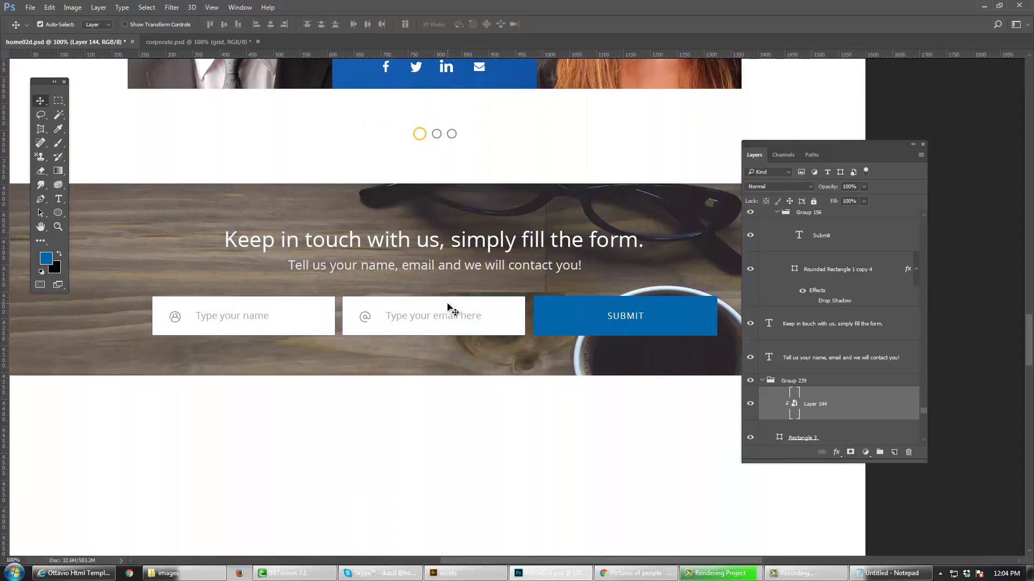
{"action": "left_click_drag", "start_coordinate": [456, 302], "coordinate": [441, 286]}
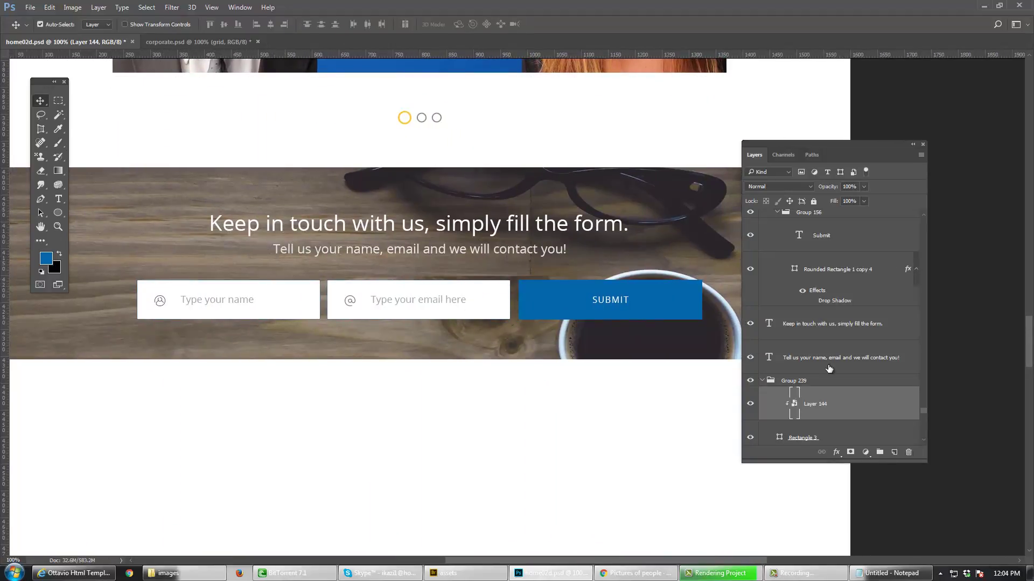
Step: Add a black Color Overlay in Normal blend mode at about 55% opacity to the desk photo layer
{"action": "double_click", "coordinate": [867, 403]}
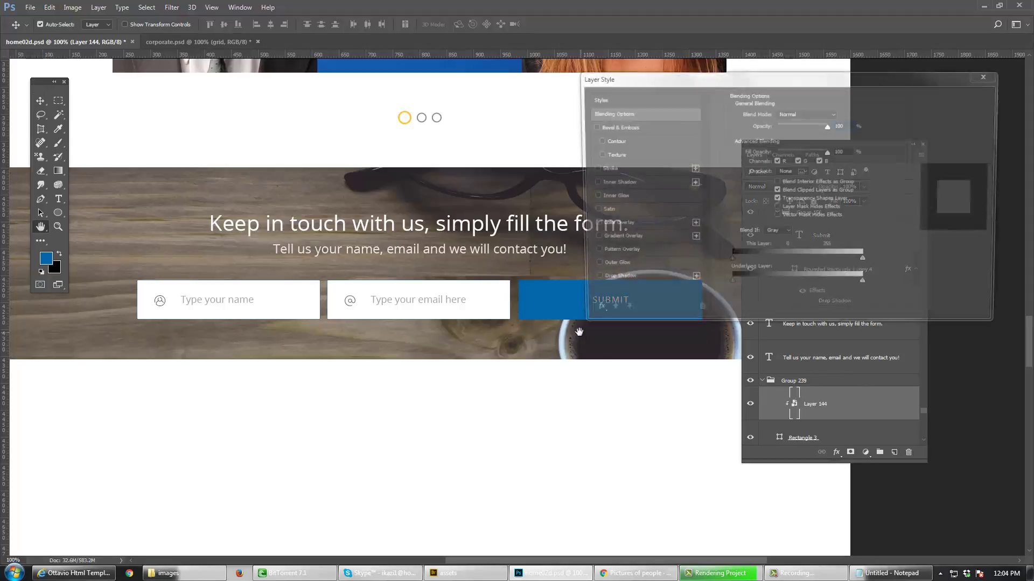
{"action": "left_click", "coordinate": [596, 225]}
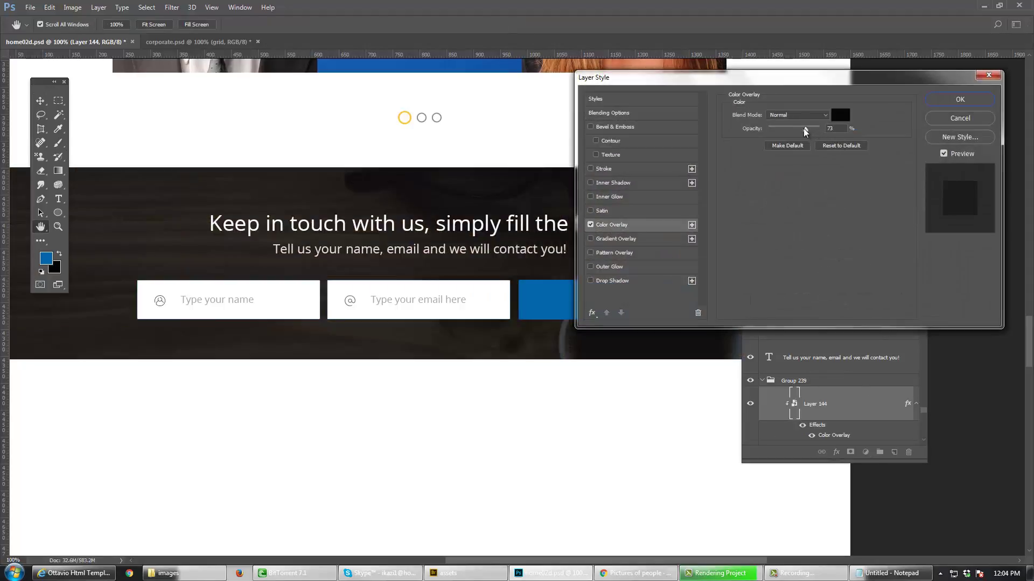
{"action": "left_click_drag", "start_coordinate": [805, 131], "coordinate": [798, 132]}
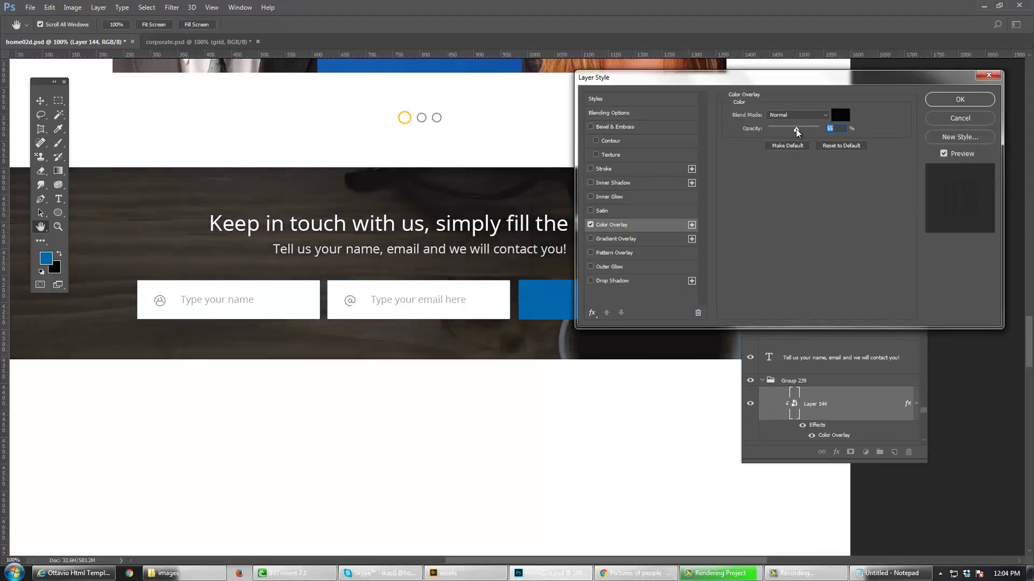
{"action": "left_click", "coordinate": [960, 100]}
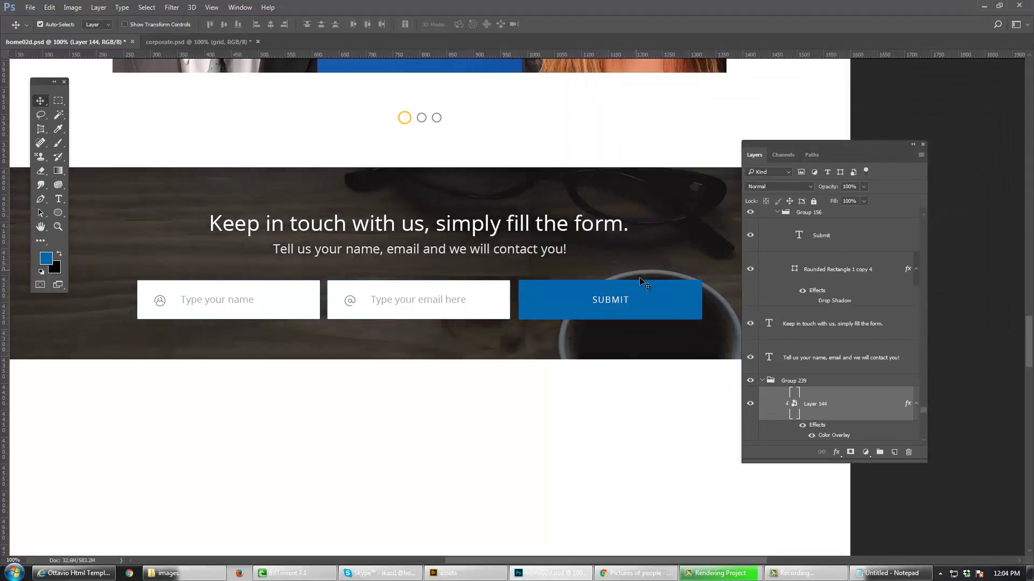
Step: Hide the panels, save the document and review the contact section together with the team section above it
{"action": "scroll", "coordinate": [687, 301], "scroll_direction": "left", "scroll_amount": 4}
{"action": "key", "text": "Tab"}
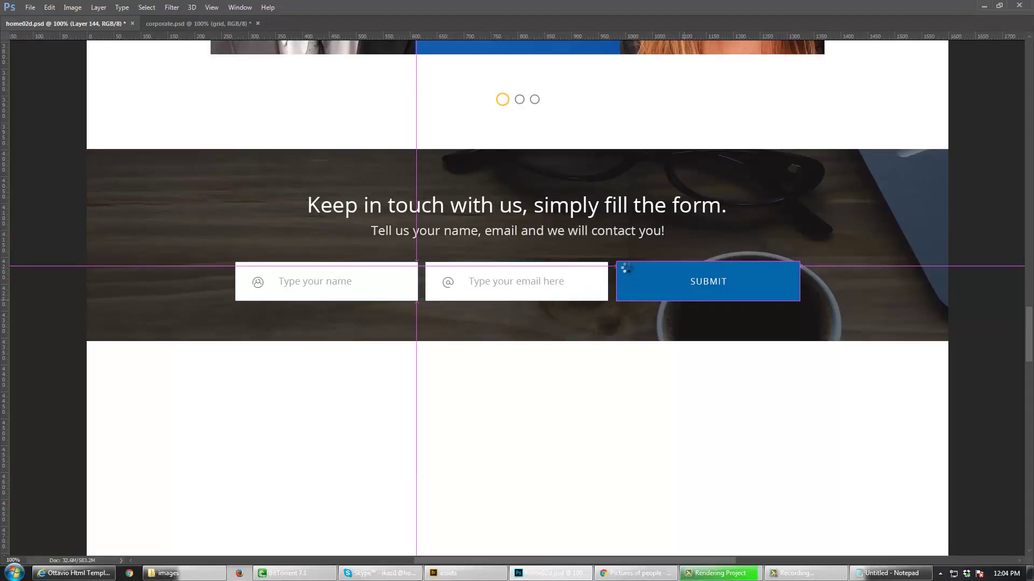
{"action": "key", "text": "ctrl+h"}
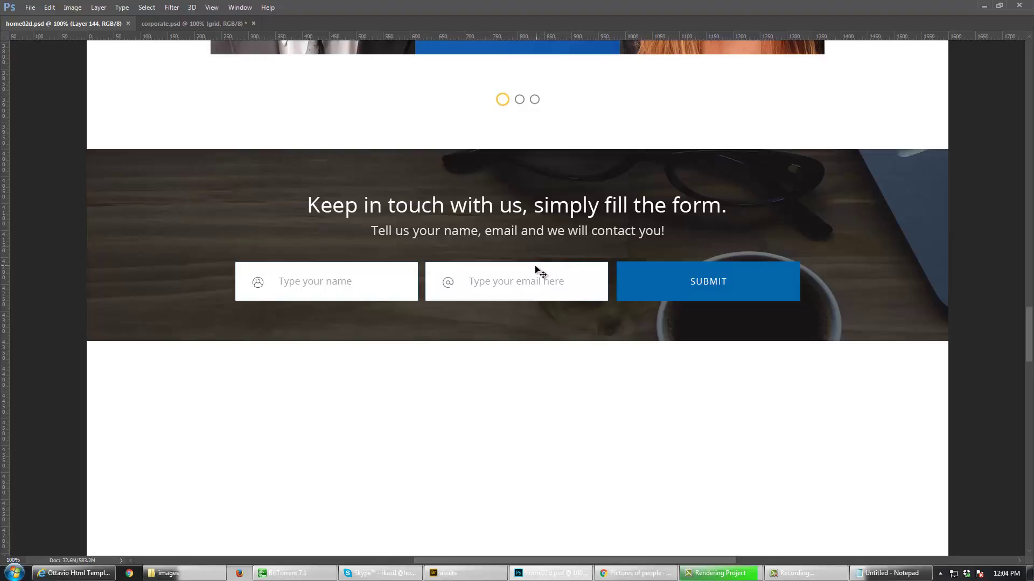
{"action": "scroll", "coordinate": [653, 239], "scroll_direction": "up", "scroll_amount": 1}
{"action": "scroll", "coordinate": [653, 238], "scroll_direction": "up", "scroll_amount": 4}
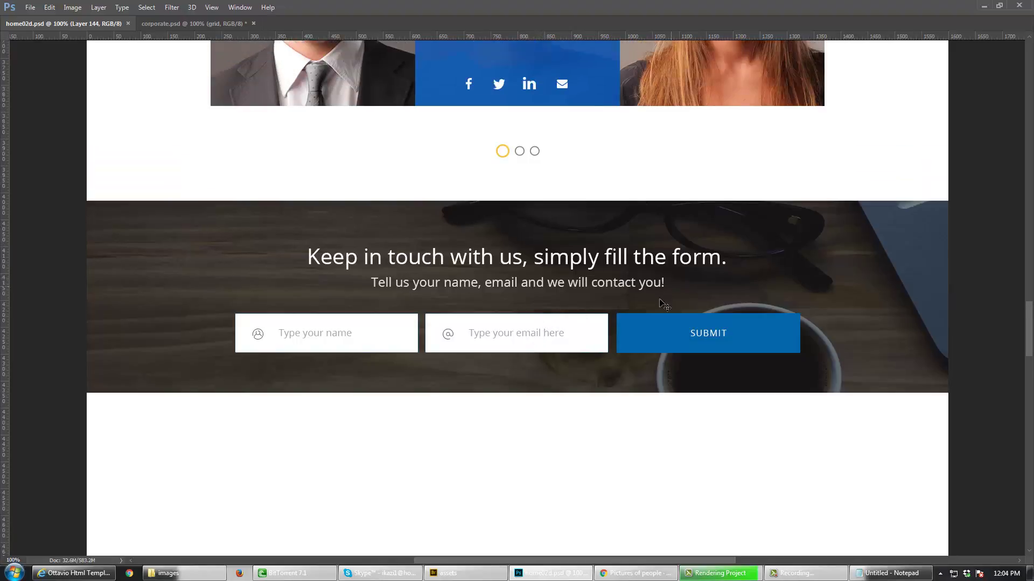
{"action": "scroll", "coordinate": [646, 322], "scroll_direction": "up", "scroll_amount": 1}
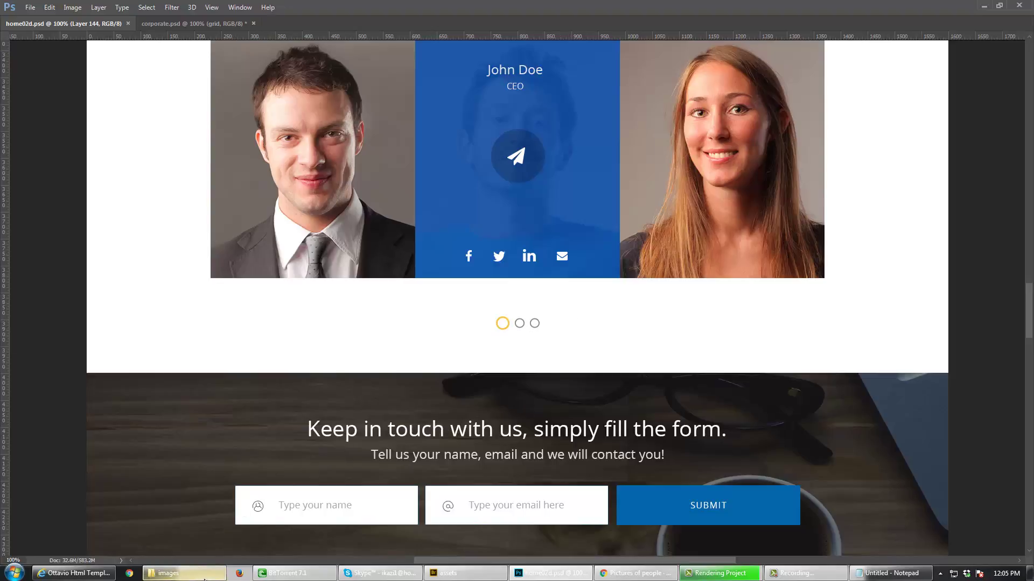
Step: Switch to Windows Explorer, browse to course > udemey > -TheSetup > !TheSetup and open index.html in Chrome
{"action": "left_click", "coordinate": [178, 572]}
{"action": "left_click", "coordinate": [460, 407]}
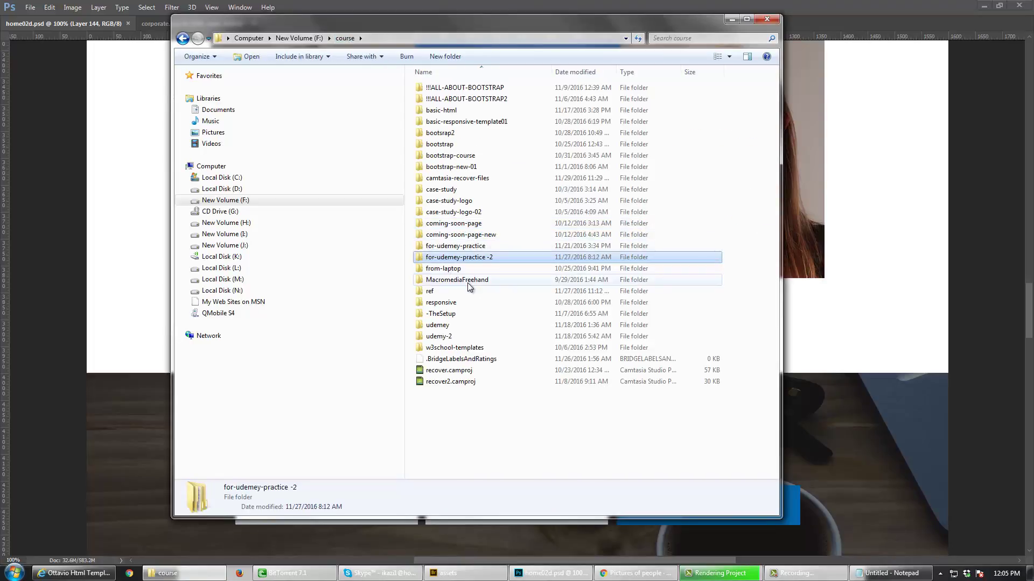
{"action": "double_click", "coordinate": [460, 327]}
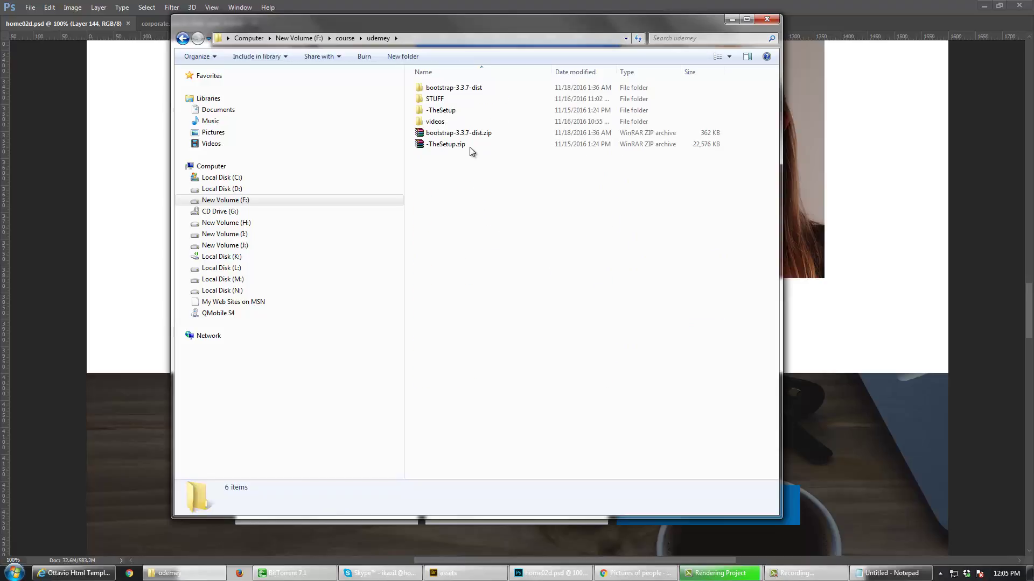
{"action": "double_click", "coordinate": [457, 111]}
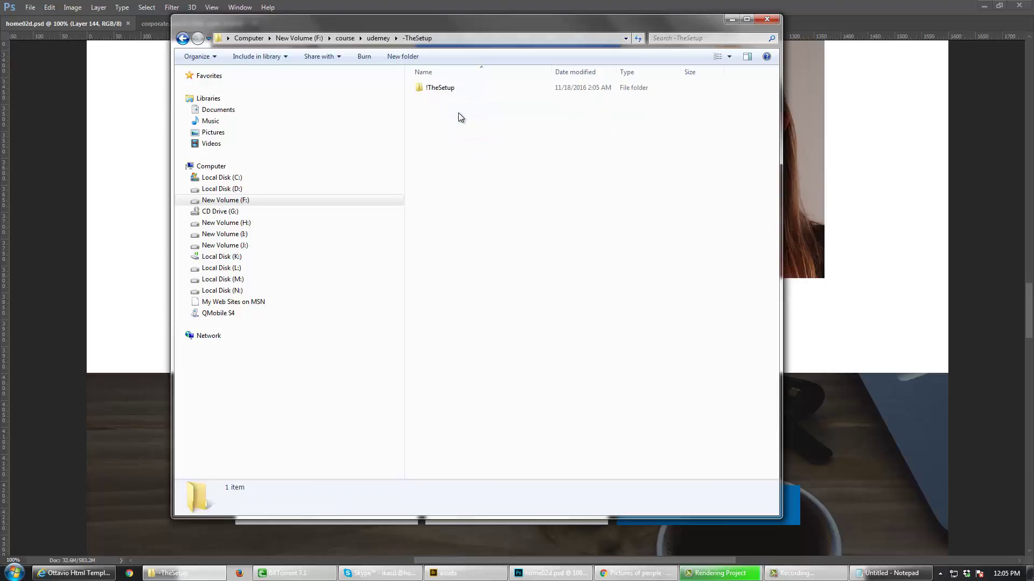
{"action": "double_click", "coordinate": [454, 89]}
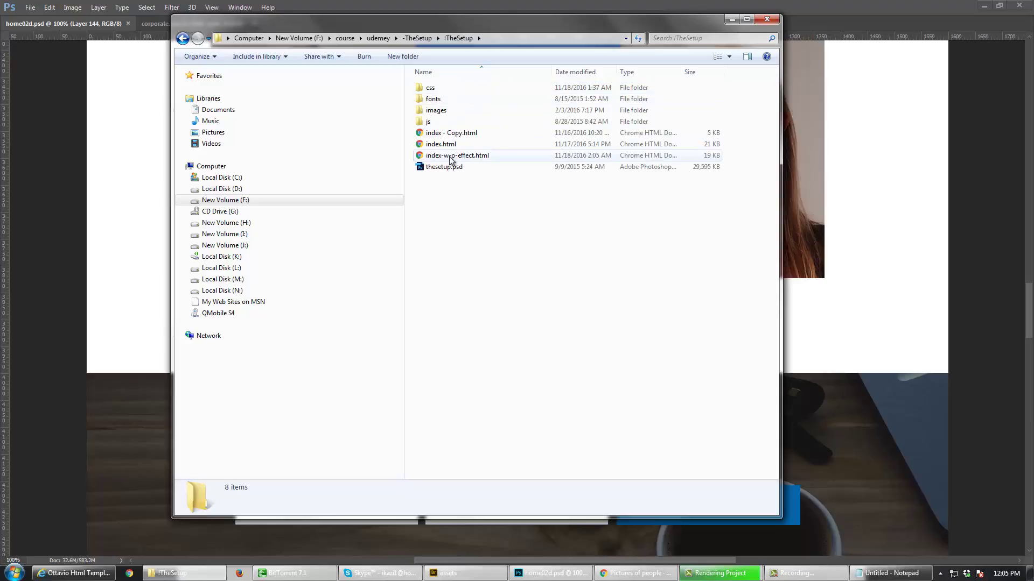
{"action": "double_click", "coordinate": [458, 144]}
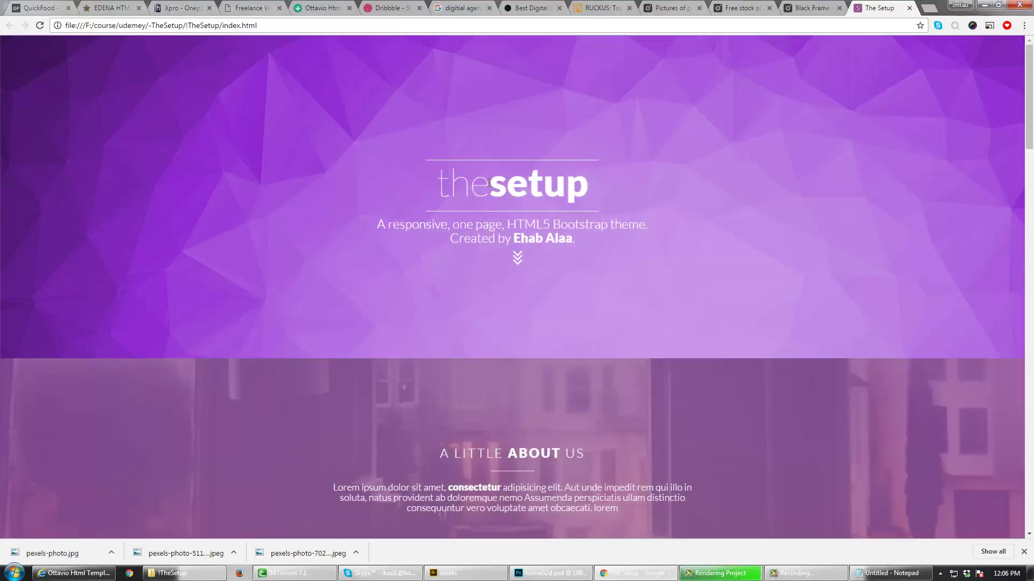
Step: Examine The Setup page from its services section down to the contact form, returning to the statistics and testimonial sections
{"action": "scroll", "coordinate": [525, 220], "scroll_direction": "down", "scroll_amount": 8}
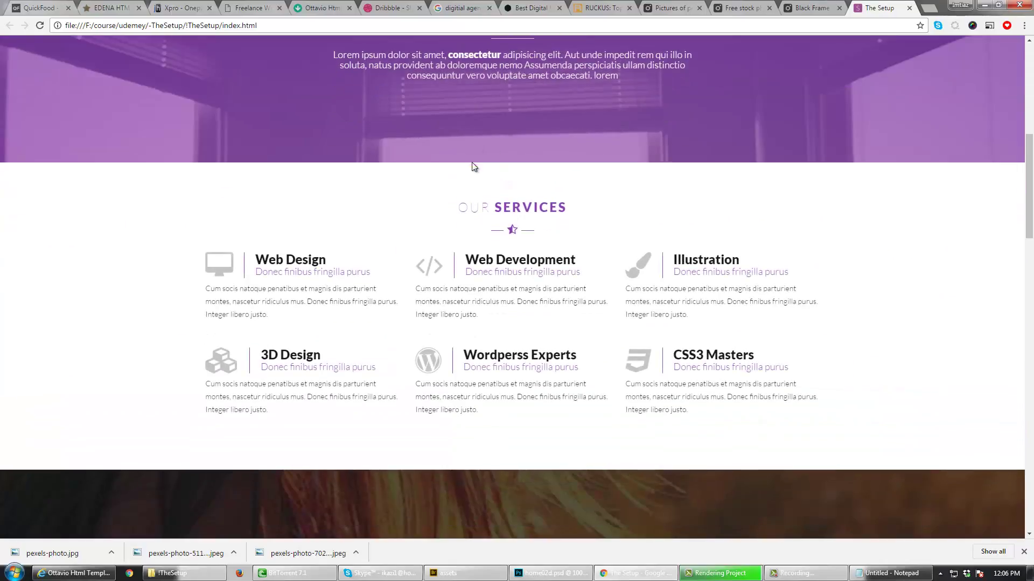
{"action": "scroll", "coordinate": [474, 170], "scroll_direction": "down", "scroll_amount": 5}
{"action": "scroll", "coordinate": [456, 207], "scroll_direction": "down", "scroll_amount": 6}
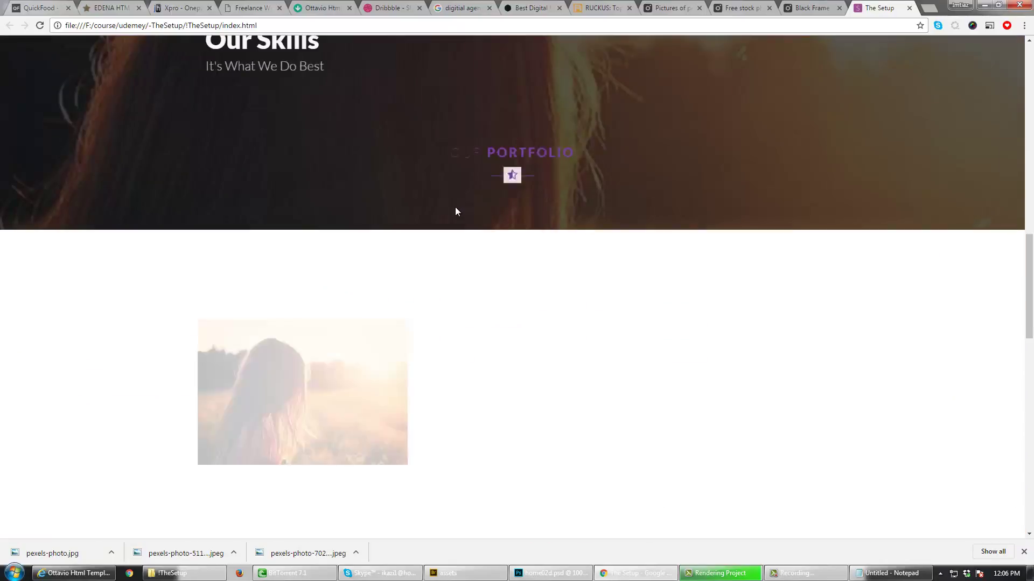
{"action": "scroll", "coordinate": [454, 207], "scroll_direction": "up", "scroll_amount": 3}
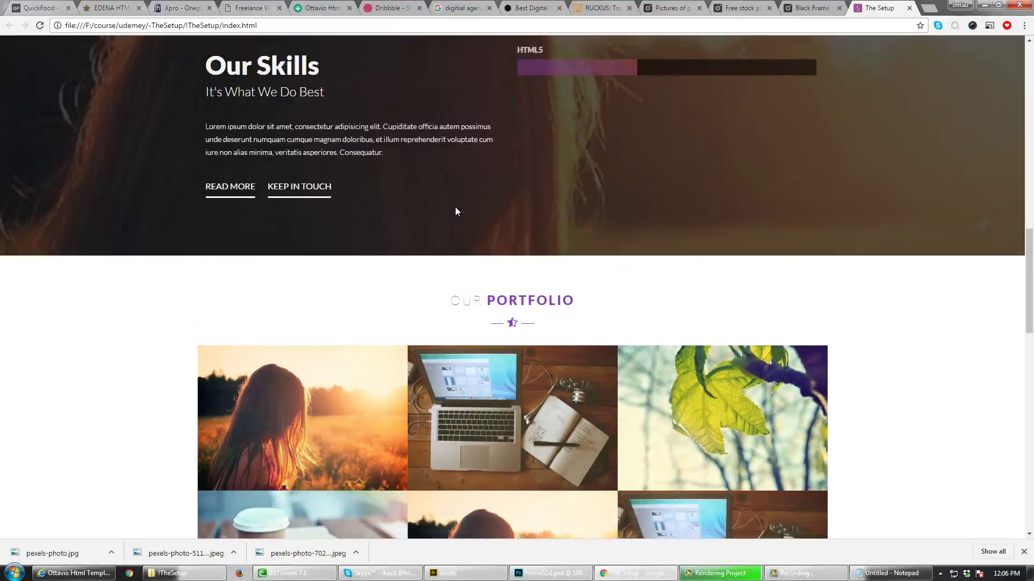
{"action": "scroll", "coordinate": [406, 240], "scroll_direction": "down", "scroll_amount": 11}
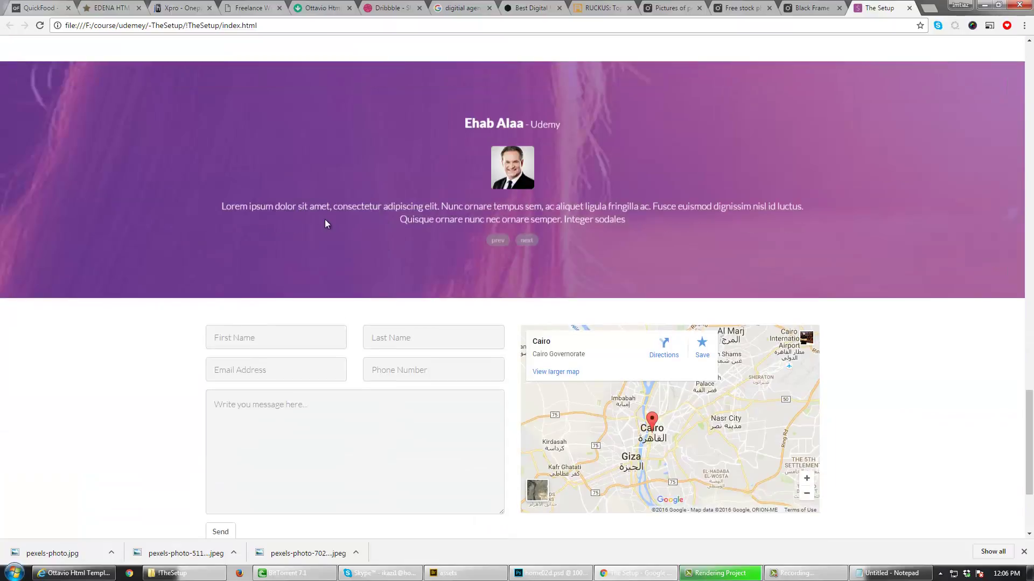
{"action": "scroll", "coordinate": [328, 220], "scroll_direction": "up", "scroll_amount": 4}
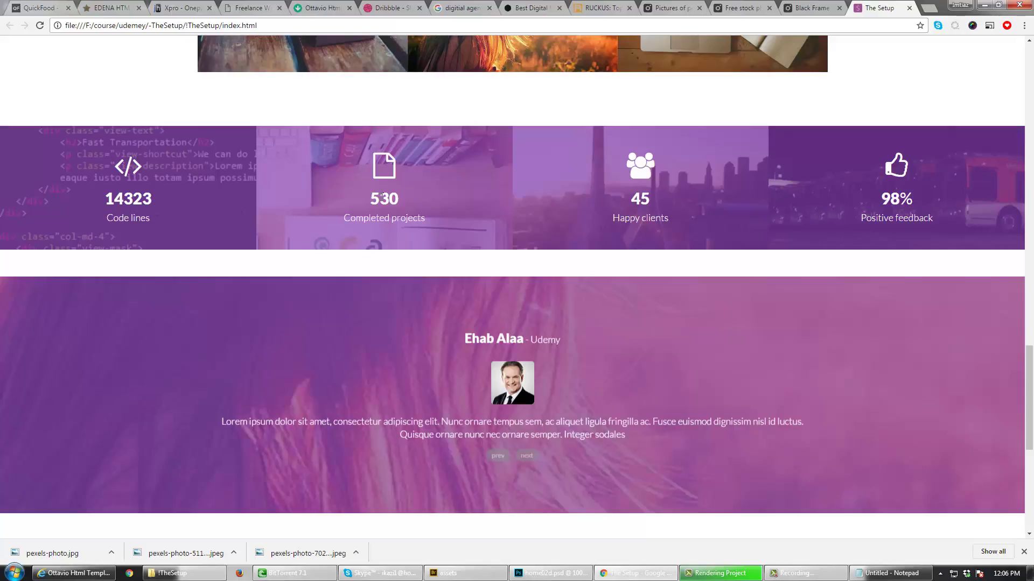
Step: Open thesetup.psd from the !TheSetup folder in Photoshop and switch back to Chrome while it loads
{"action": "left_click", "coordinate": [173, 572]}
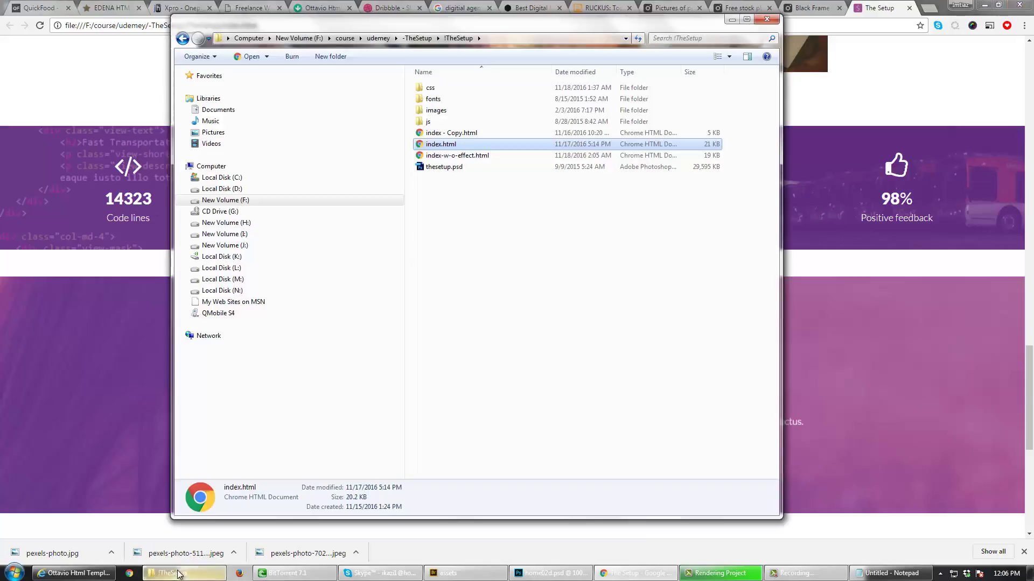
{"action": "double_click", "coordinate": [450, 168]}
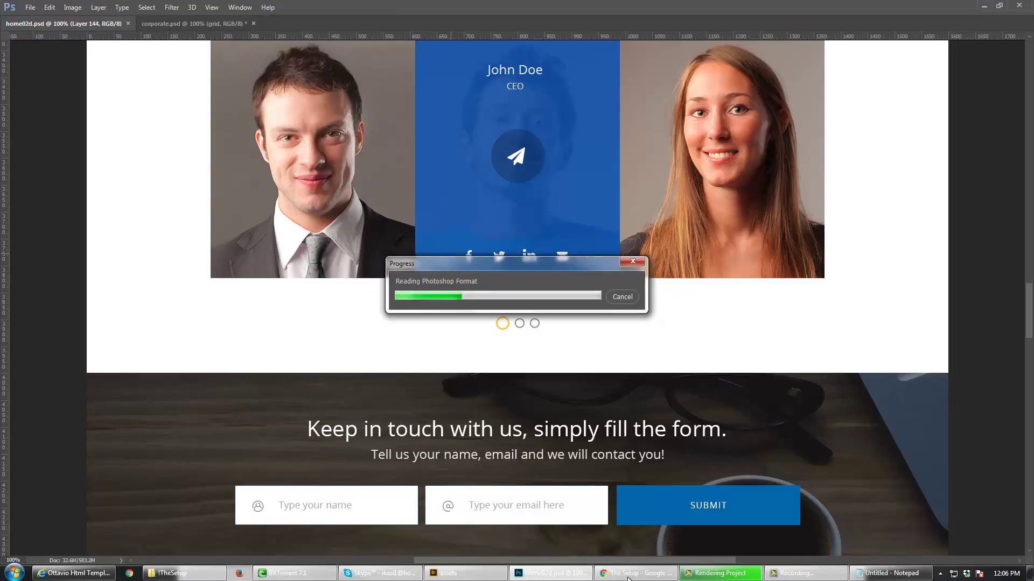
{"action": "key", "text": "alt+Tab"}
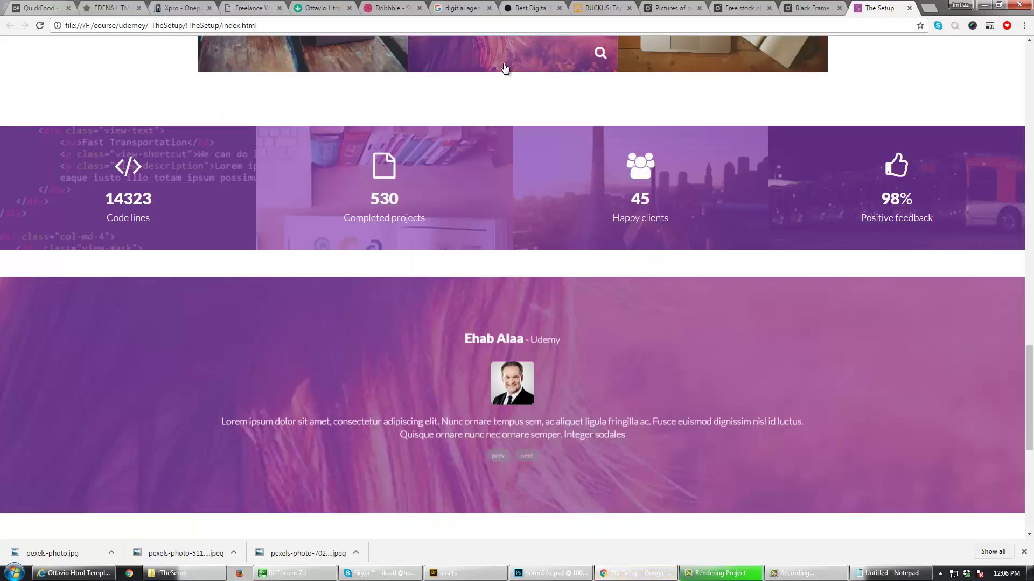
Step: Examine the Xpro one-page template from its header down to the testimonial slider for design reference
{"action": "left_click", "coordinate": [257, 9]}
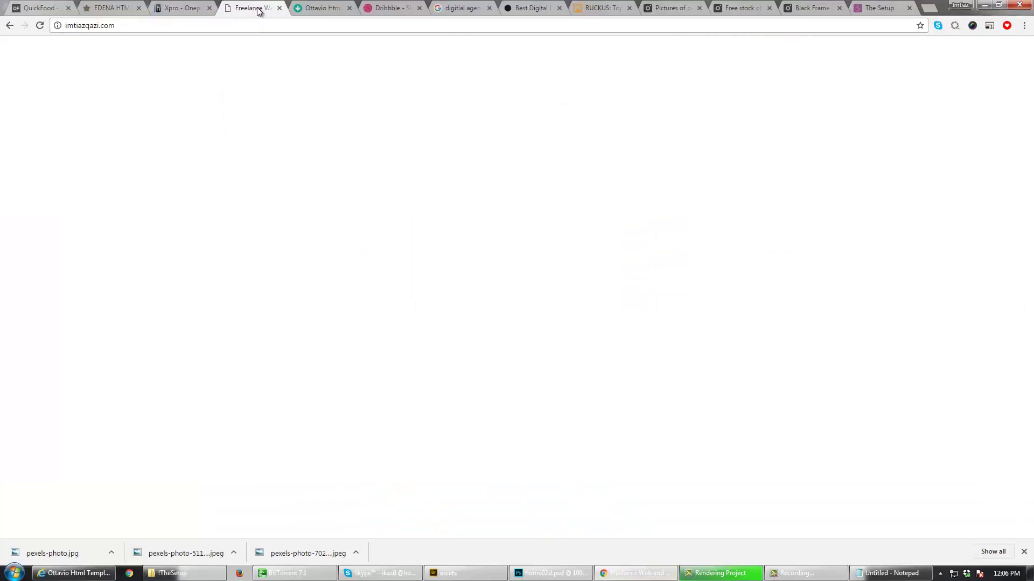
{"action": "left_click", "coordinate": [187, 10]}
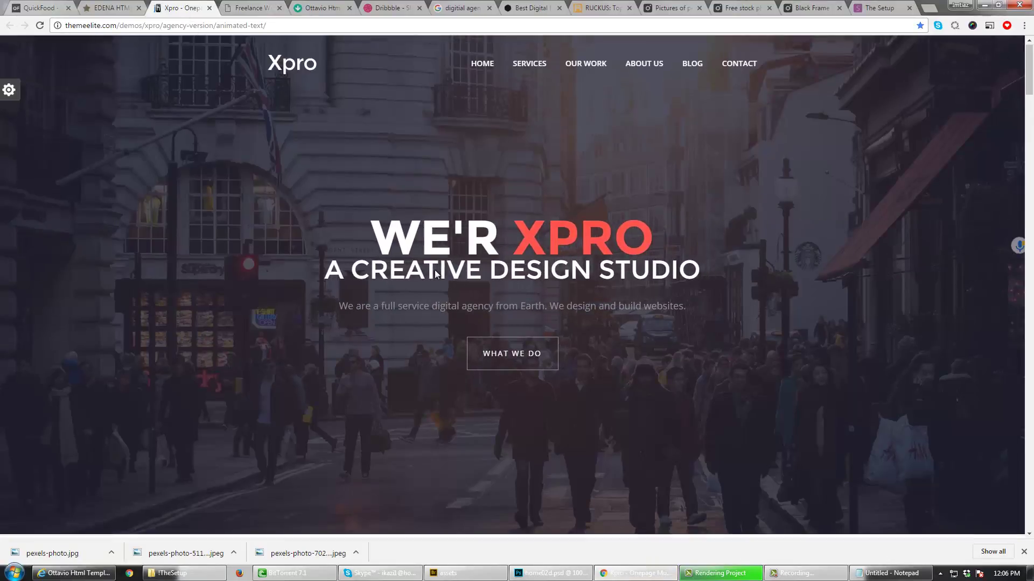
{"action": "scroll", "coordinate": [415, 267], "scroll_direction": "down", "scroll_amount": 10}
{"action": "scroll", "coordinate": [415, 272], "scroll_direction": "down", "scroll_amount": 10}
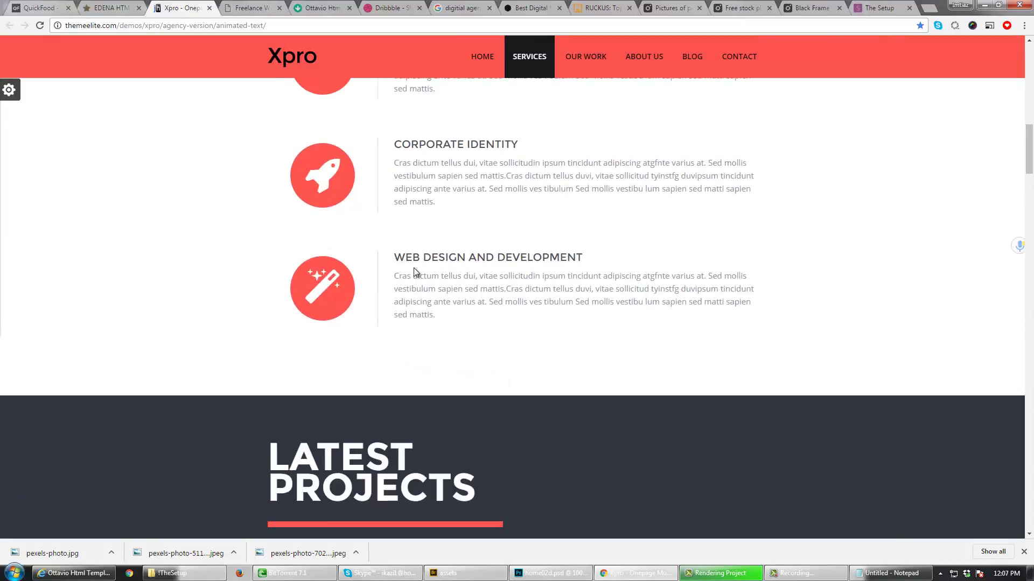
{"action": "scroll", "coordinate": [414, 274], "scroll_direction": "down", "scroll_amount": 15}
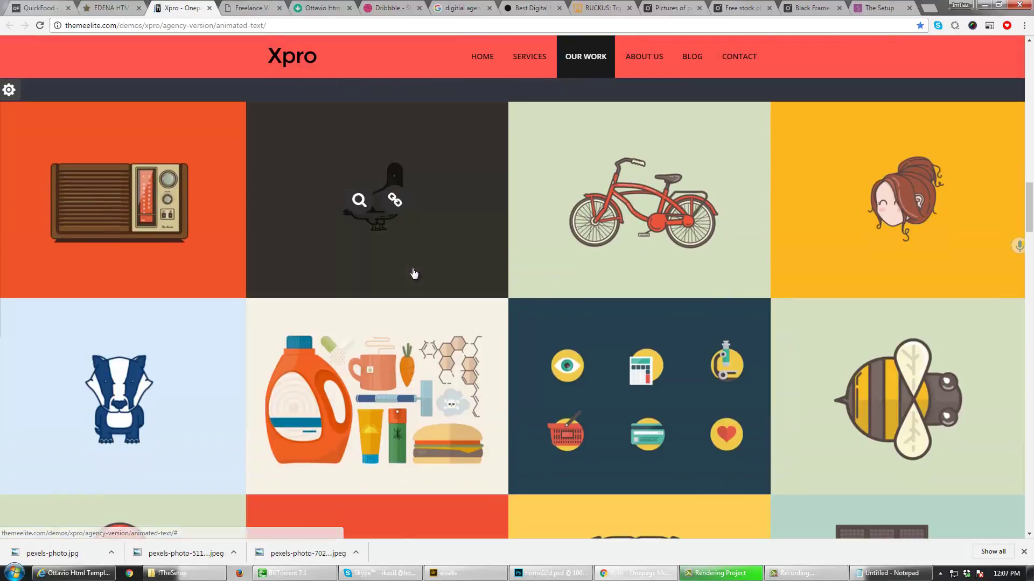
{"action": "scroll", "coordinate": [411, 269], "scroll_direction": "down", "scroll_amount": 15}
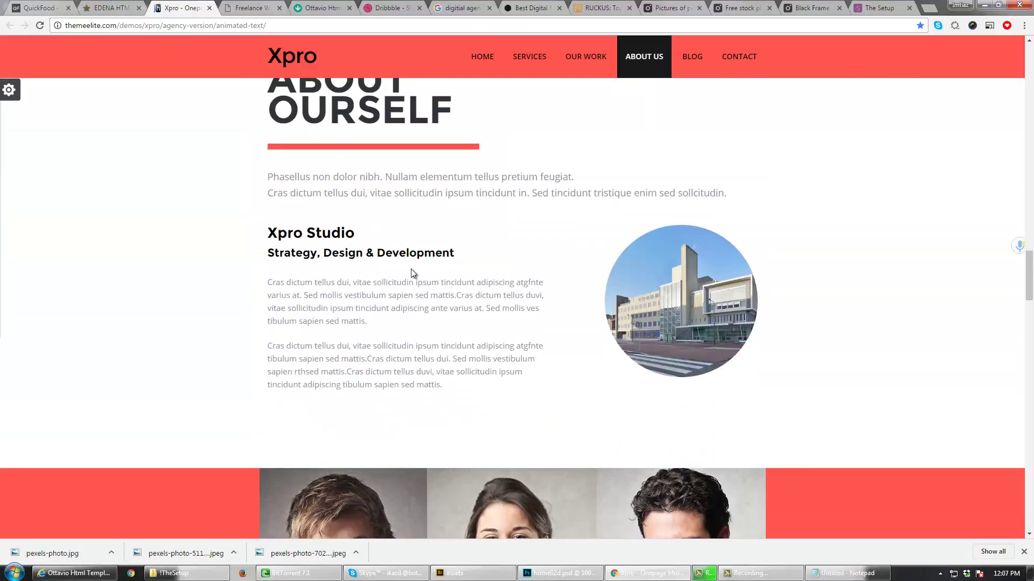
{"action": "scroll", "coordinate": [411, 274], "scroll_direction": "down", "scroll_amount": 4}
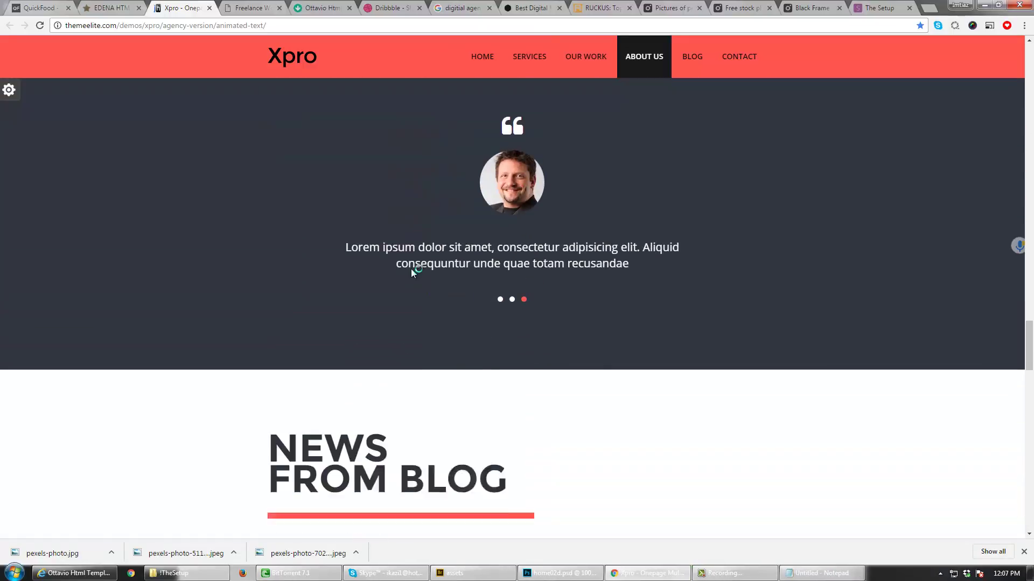